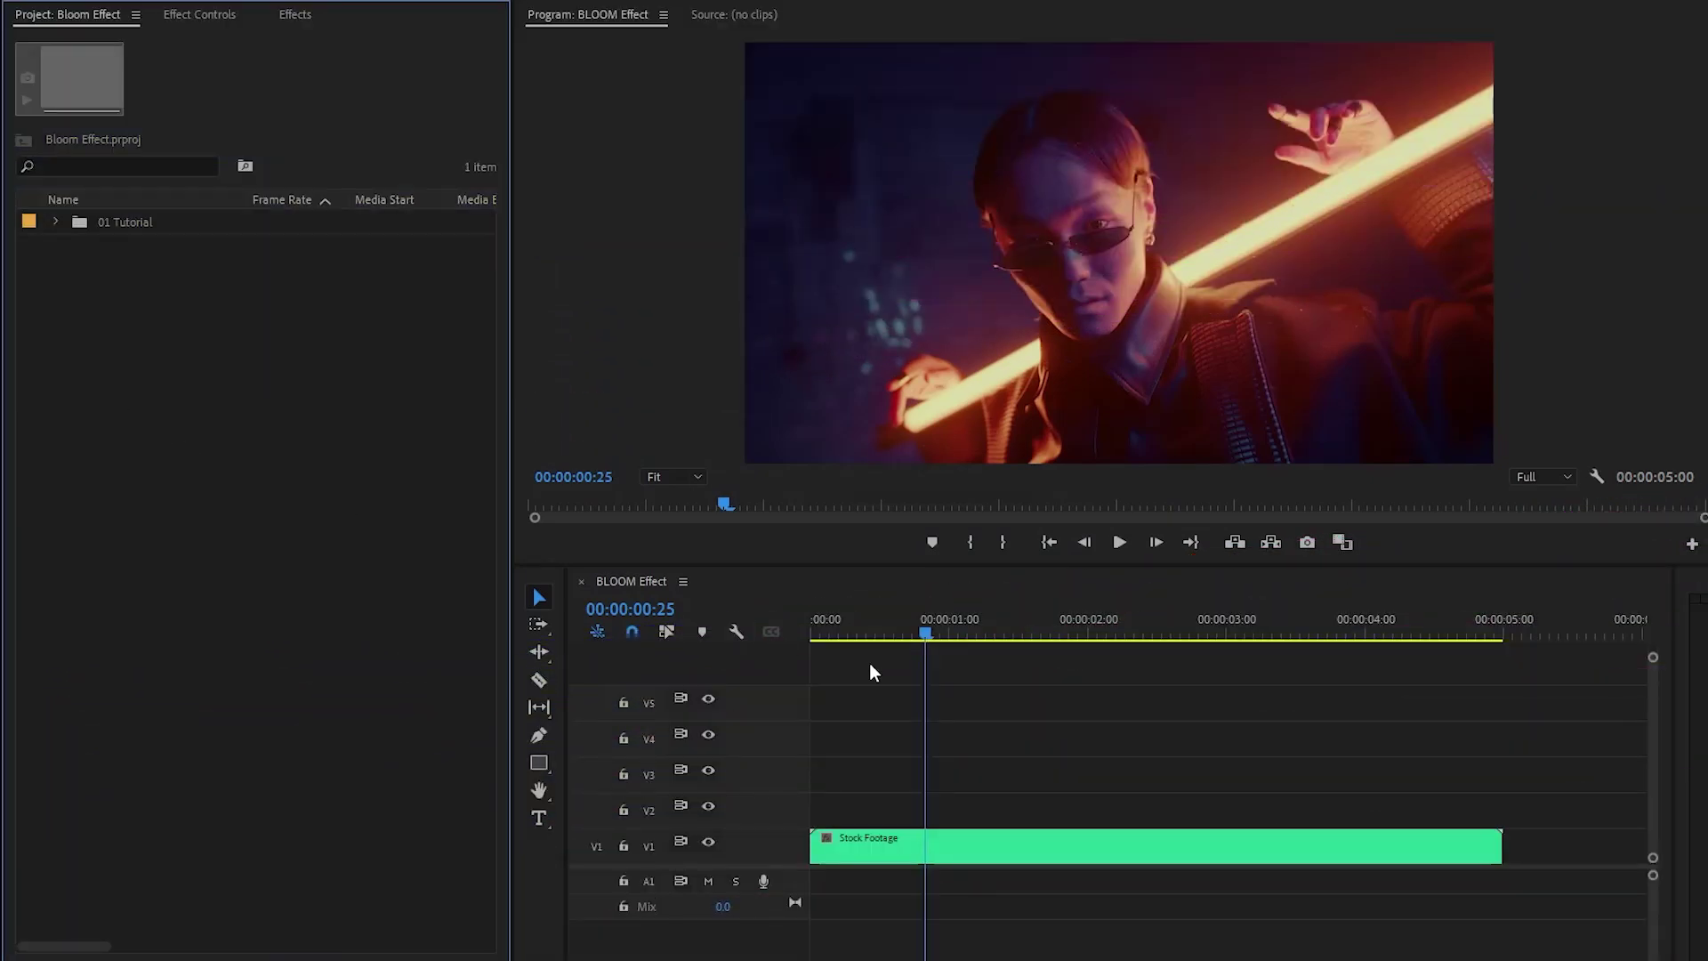
# Scrub through the Stock Footage clip and stop at 00:00:01:08.
pyautogui.moveTo(927, 637); pyautogui.dragTo(988, 692)
pyautogui.rightClick(125, 382)
# Create a 1920×1080 Adjustment Layer and drag it onto V2 above the Stock Footage clip.
pyautogui.moveTo(279, 479)
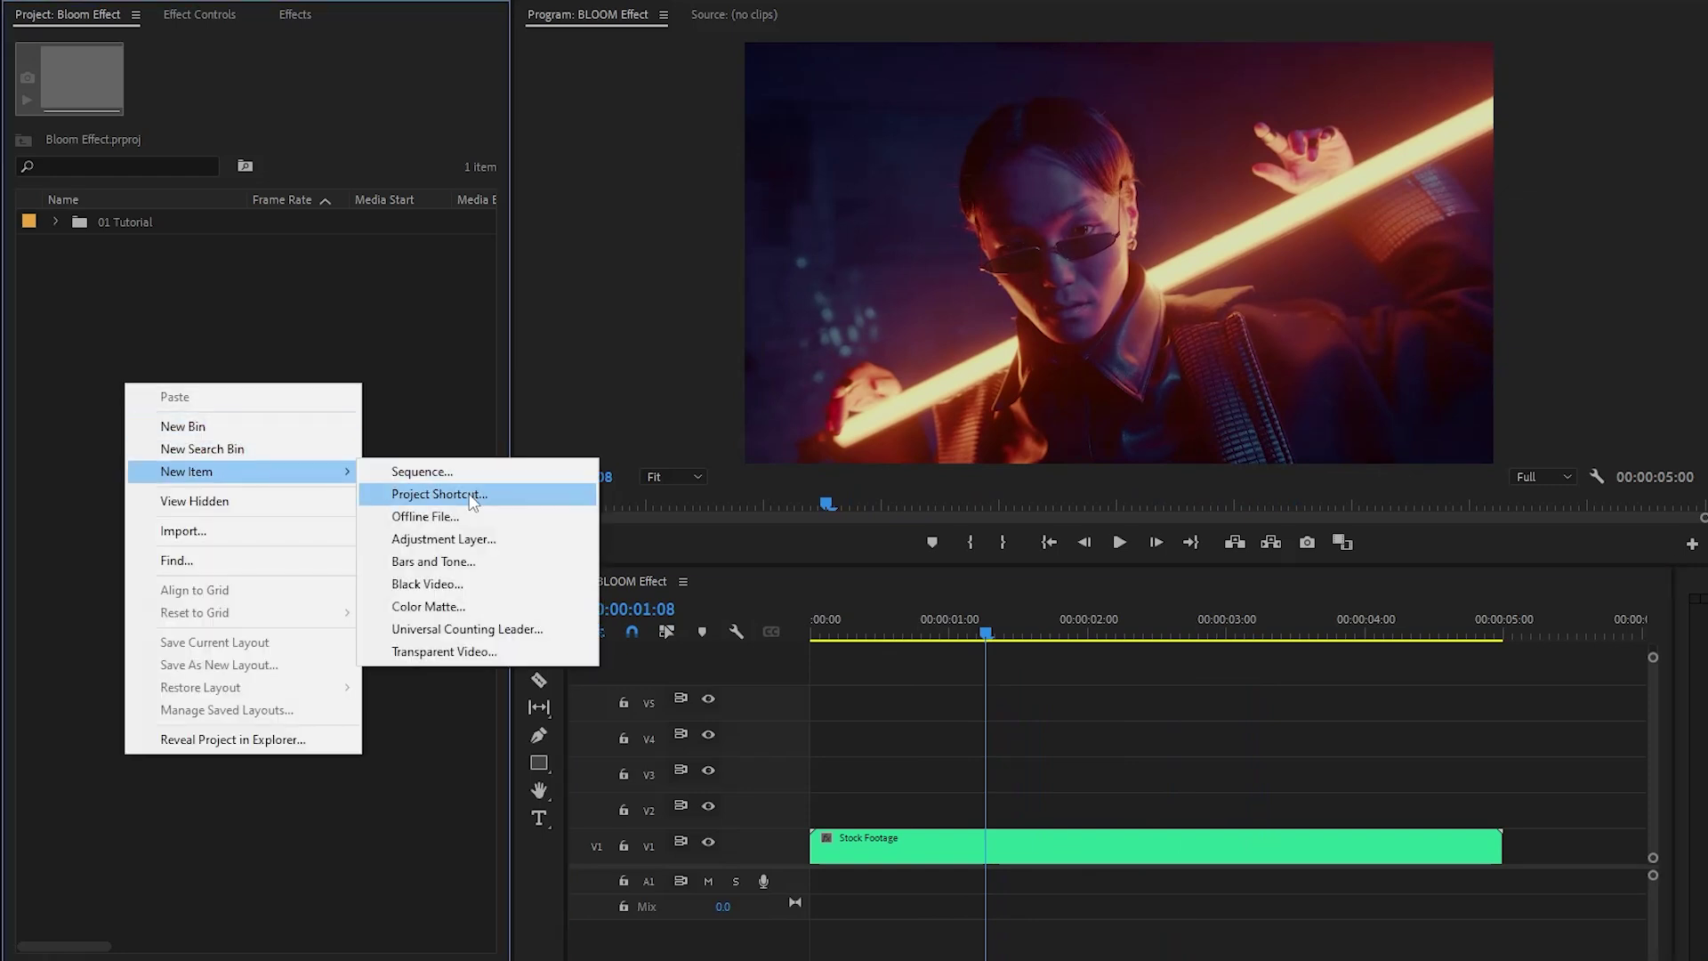
pyautogui.click(484, 537)
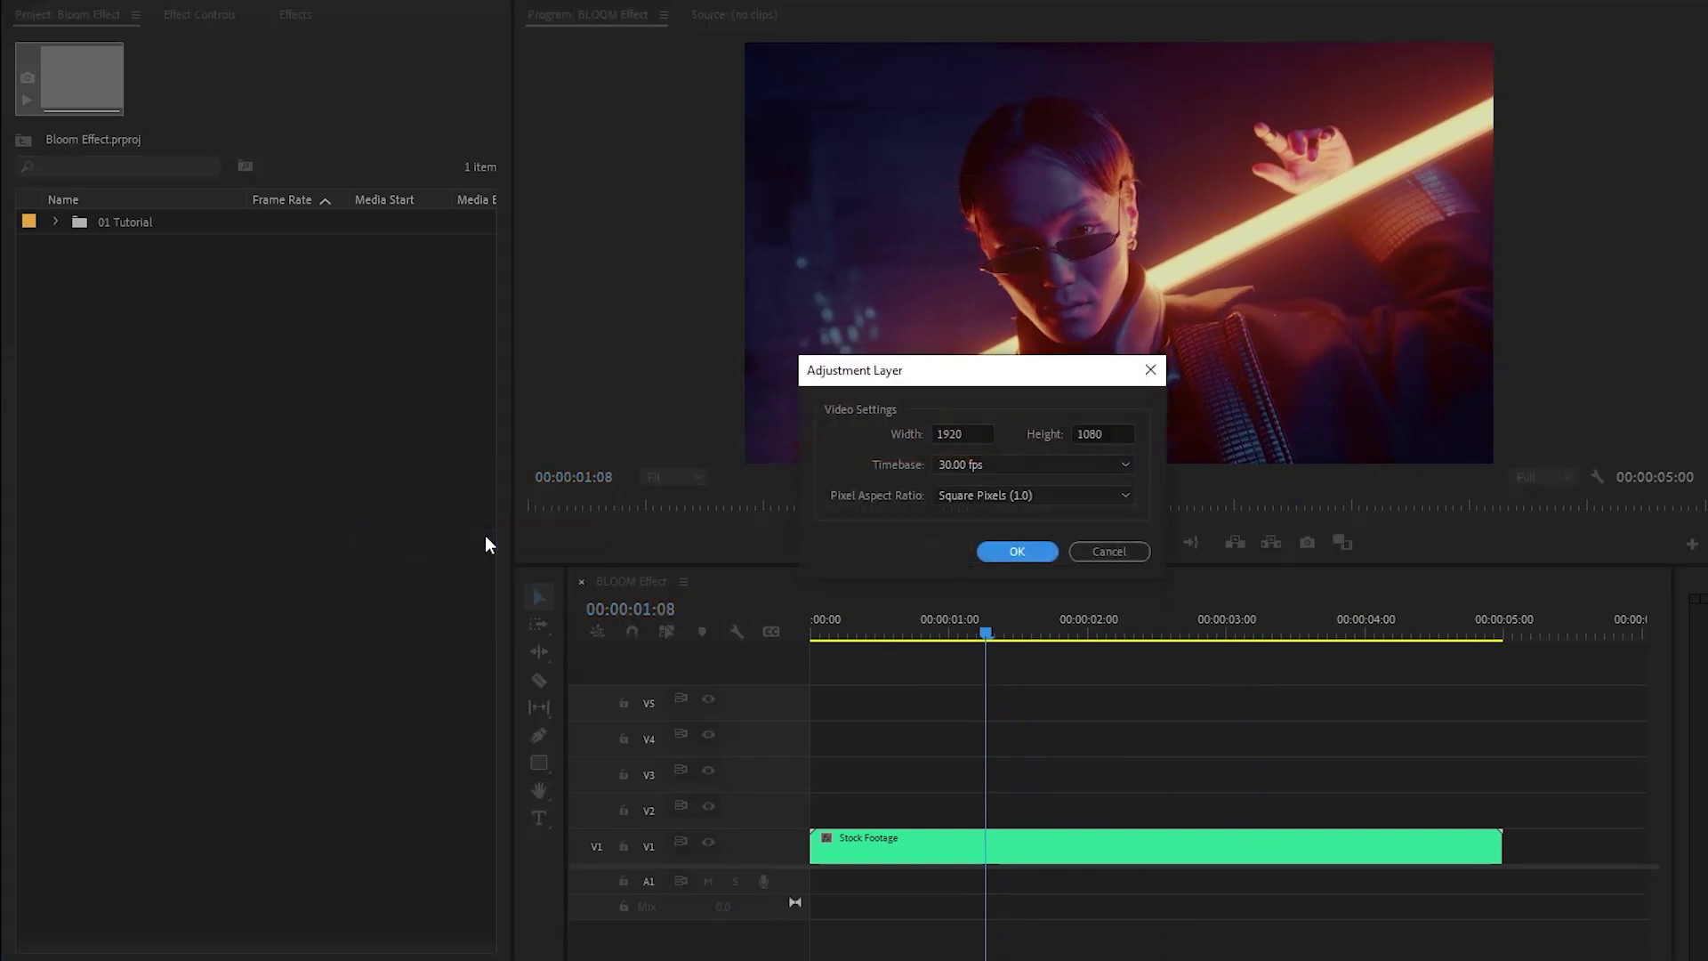
pyautogui.click(1011, 551)
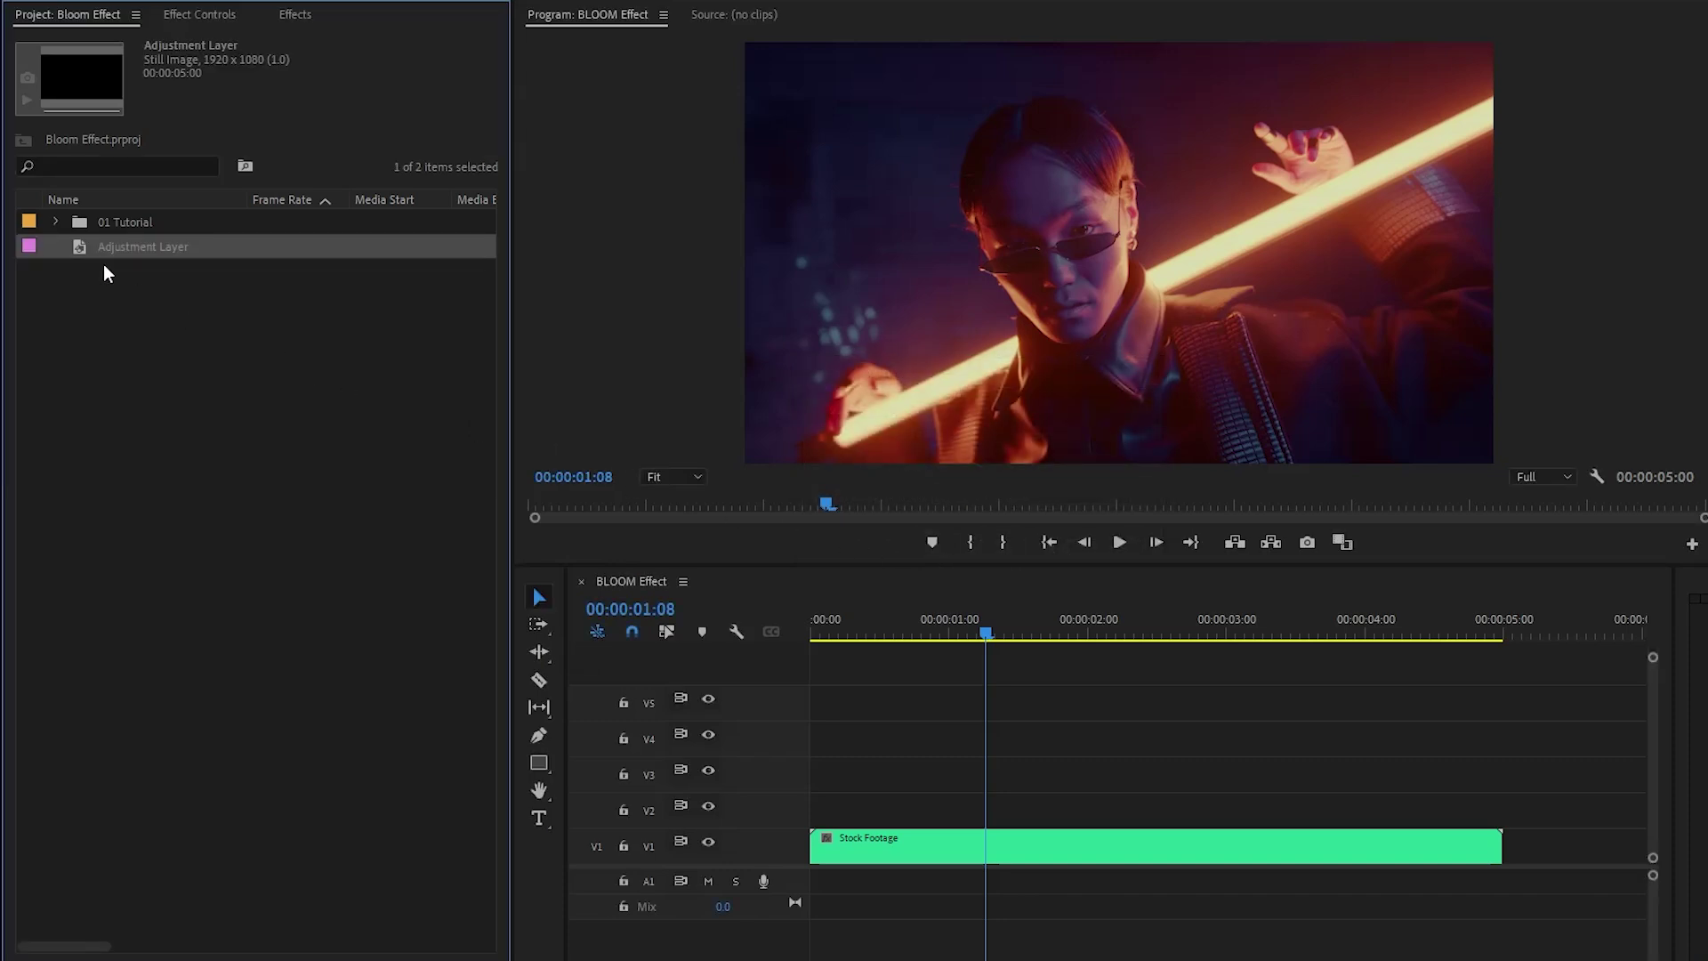
pyautogui.moveTo(82, 244); pyautogui.dragTo(778, 807)
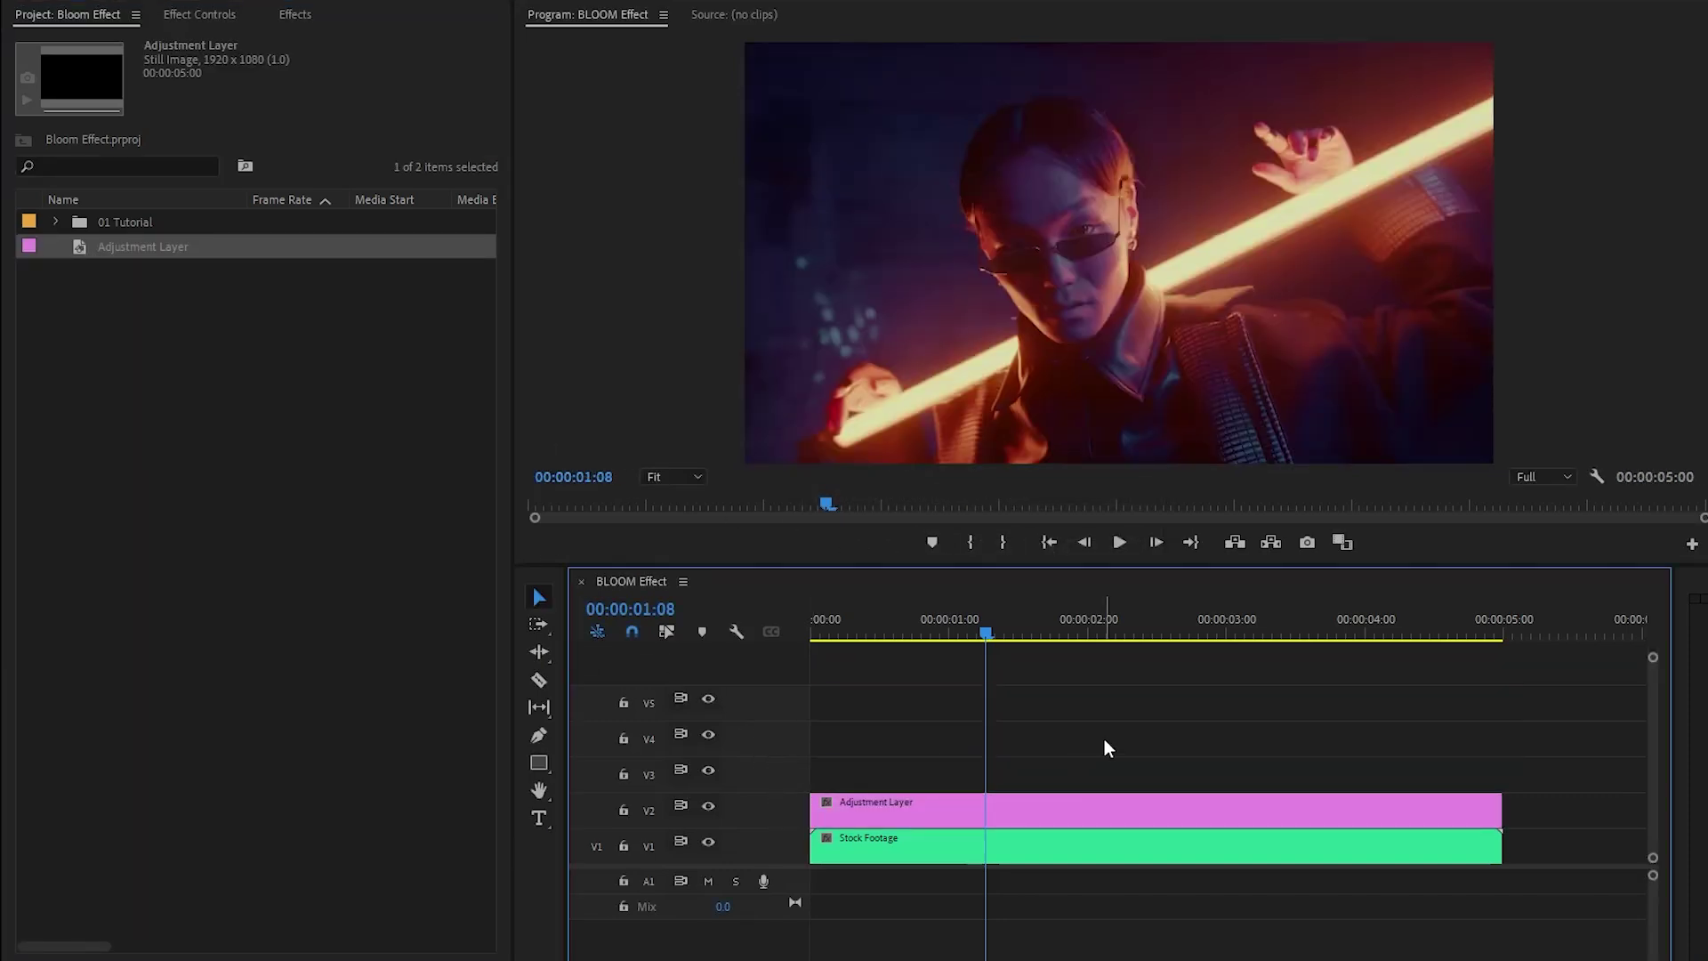
# Apply Brightness & Contrast and Directional Blur to the V2 adjustment layer.
pyautogui.click(295, 15)
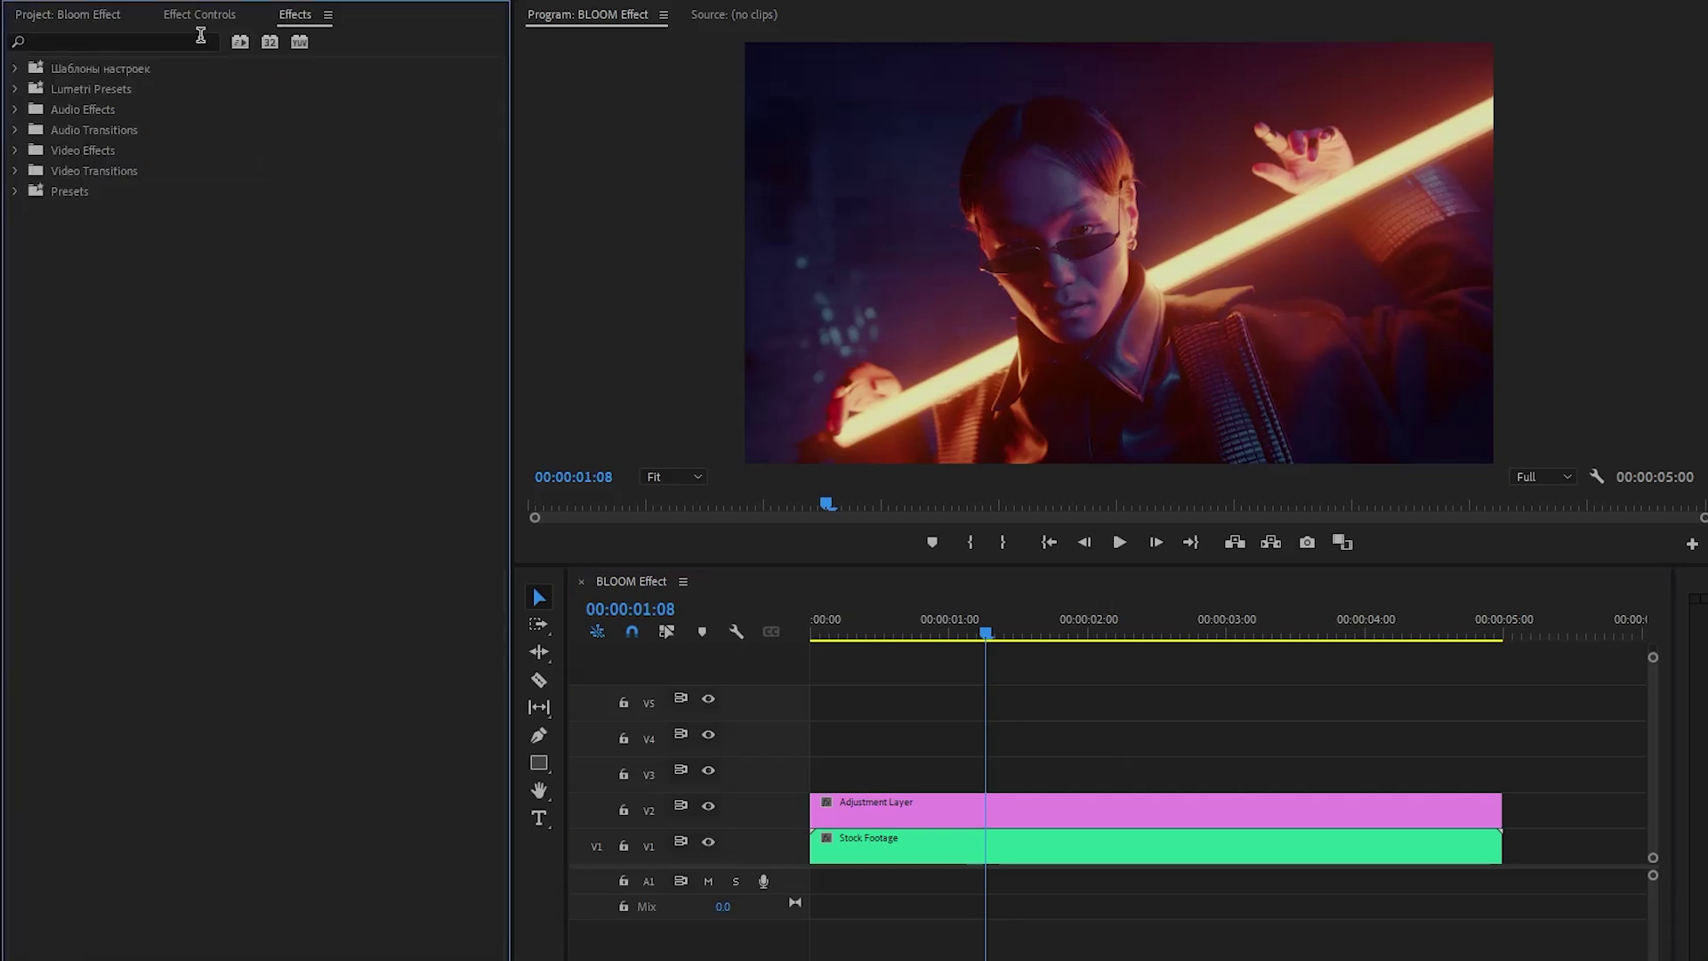
pyautogui.write('Bri')
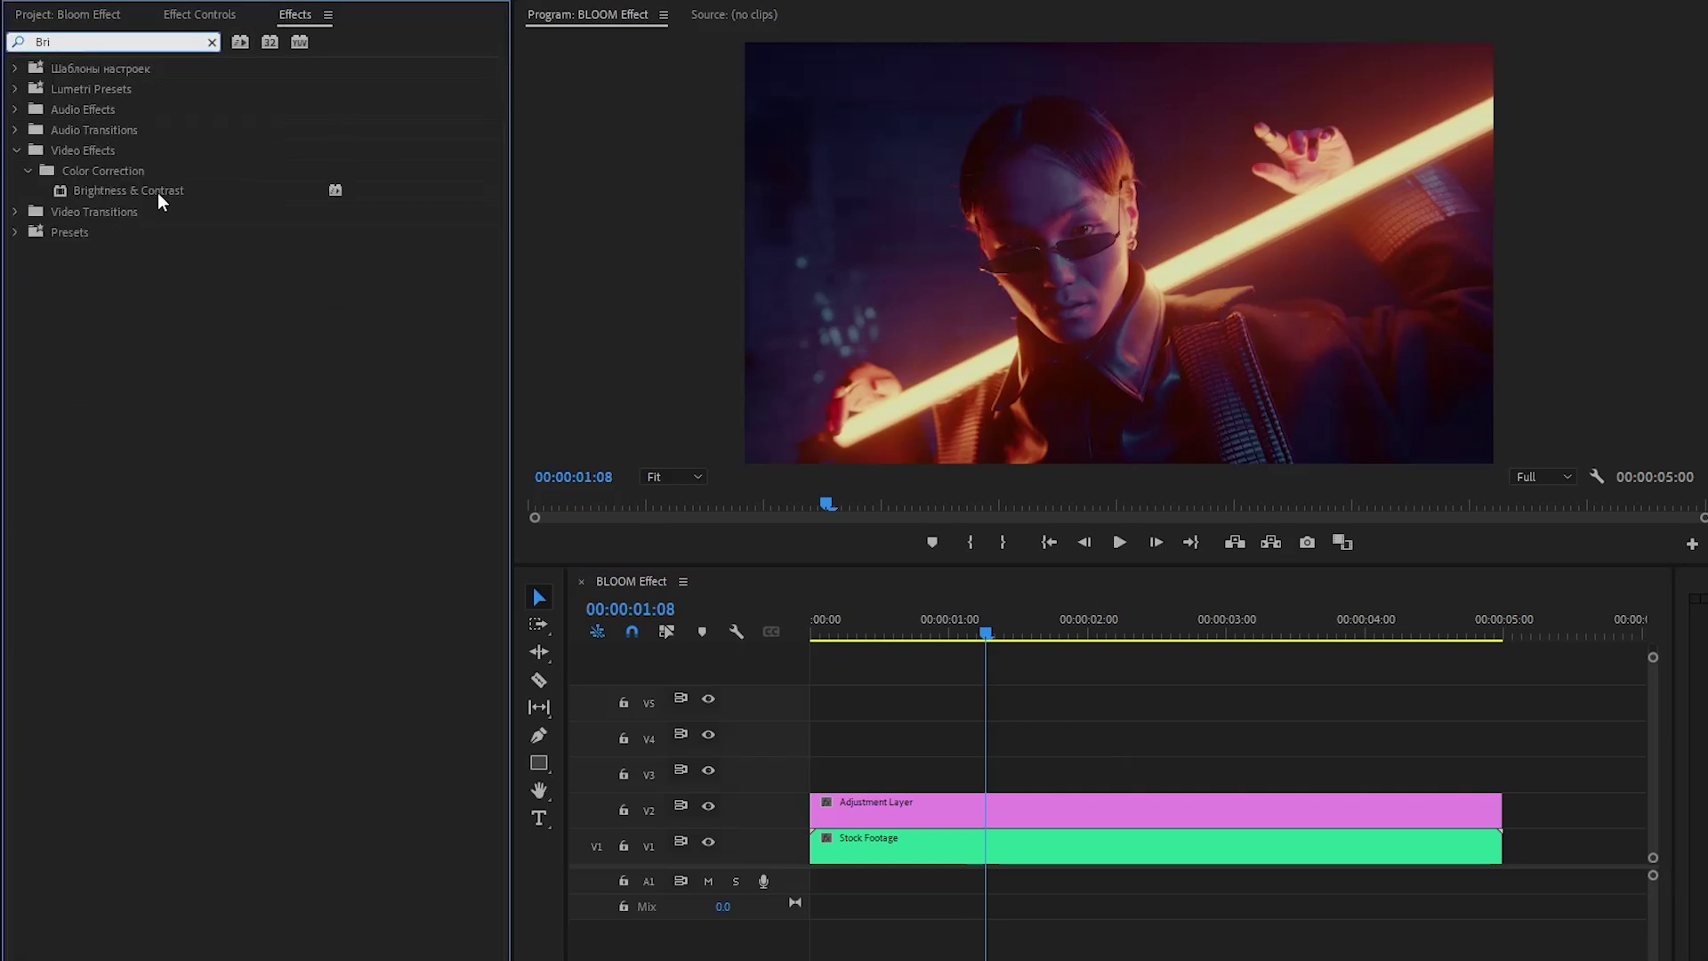
pyautogui.moveTo(158, 192); pyautogui.dragTo(936, 805)
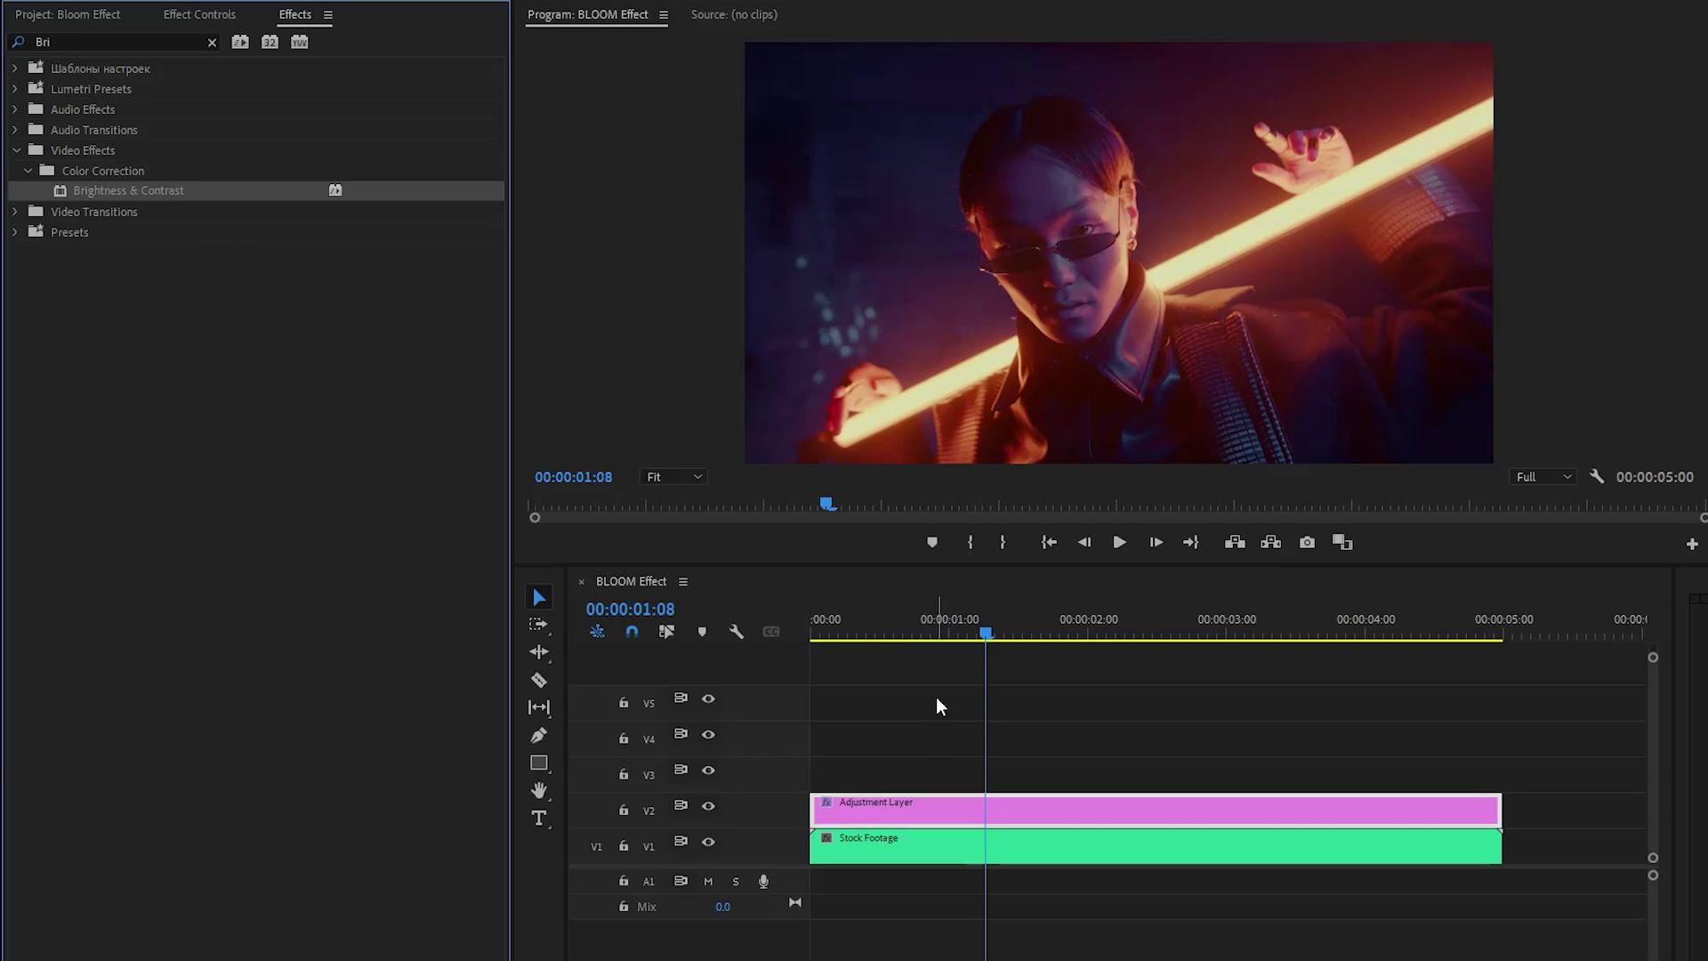
pyautogui.click(211, 42)
pyautogui.write('Directi')
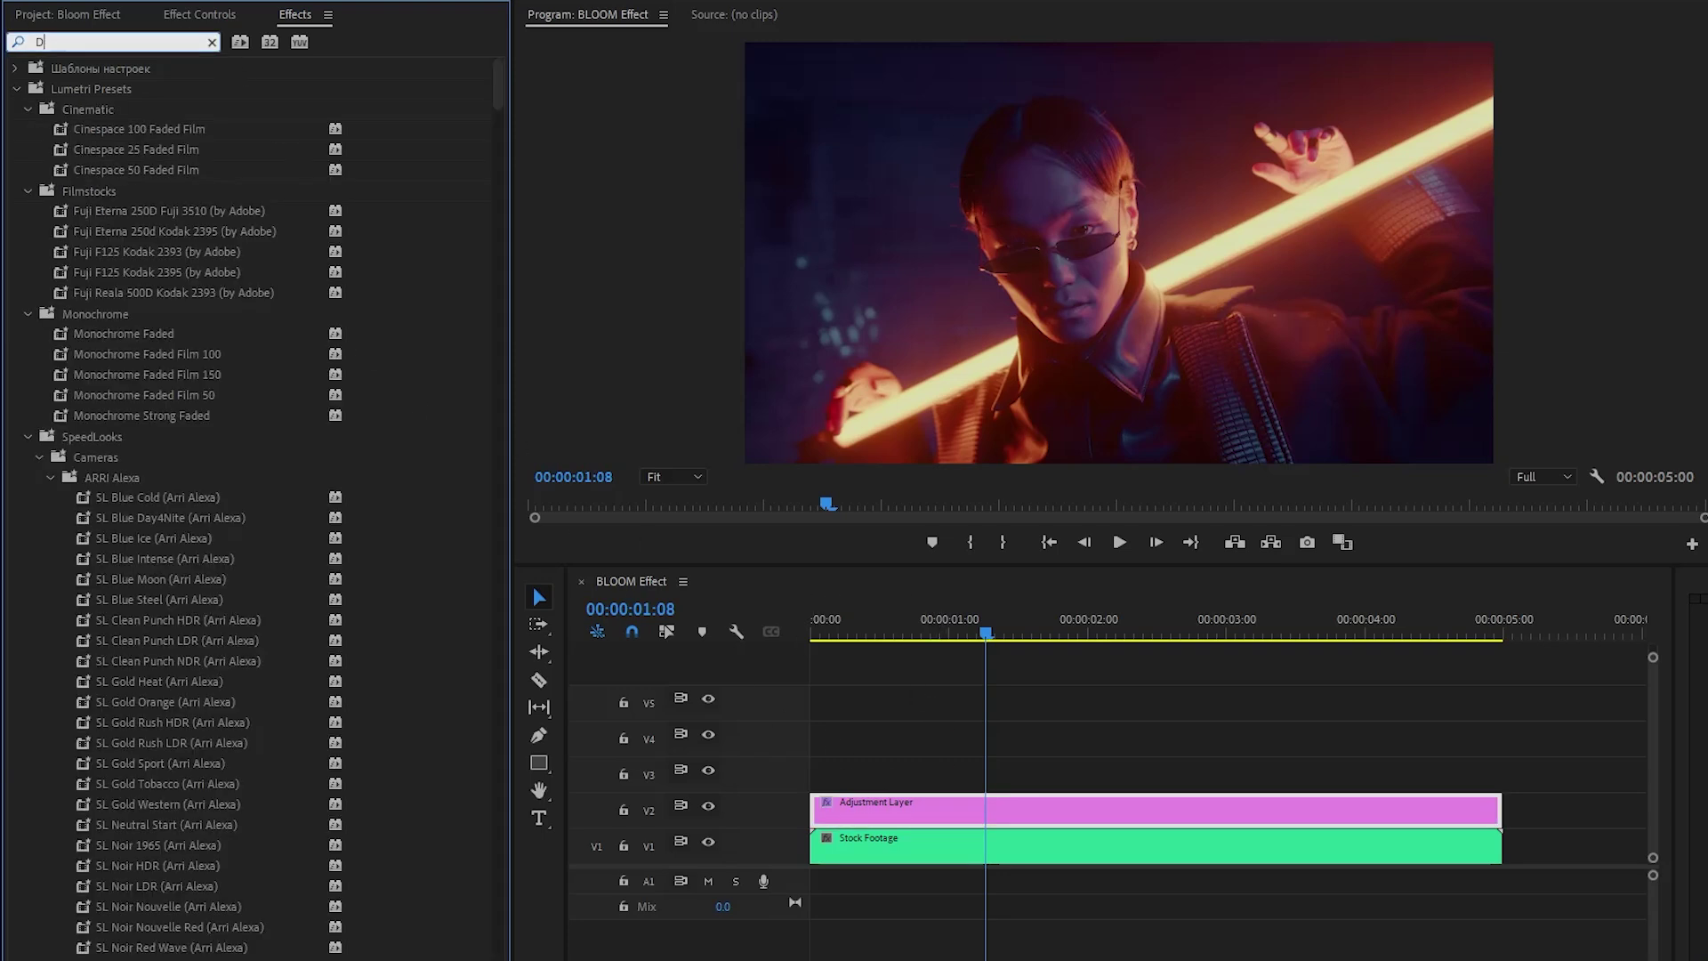
pyautogui.click(129, 190)
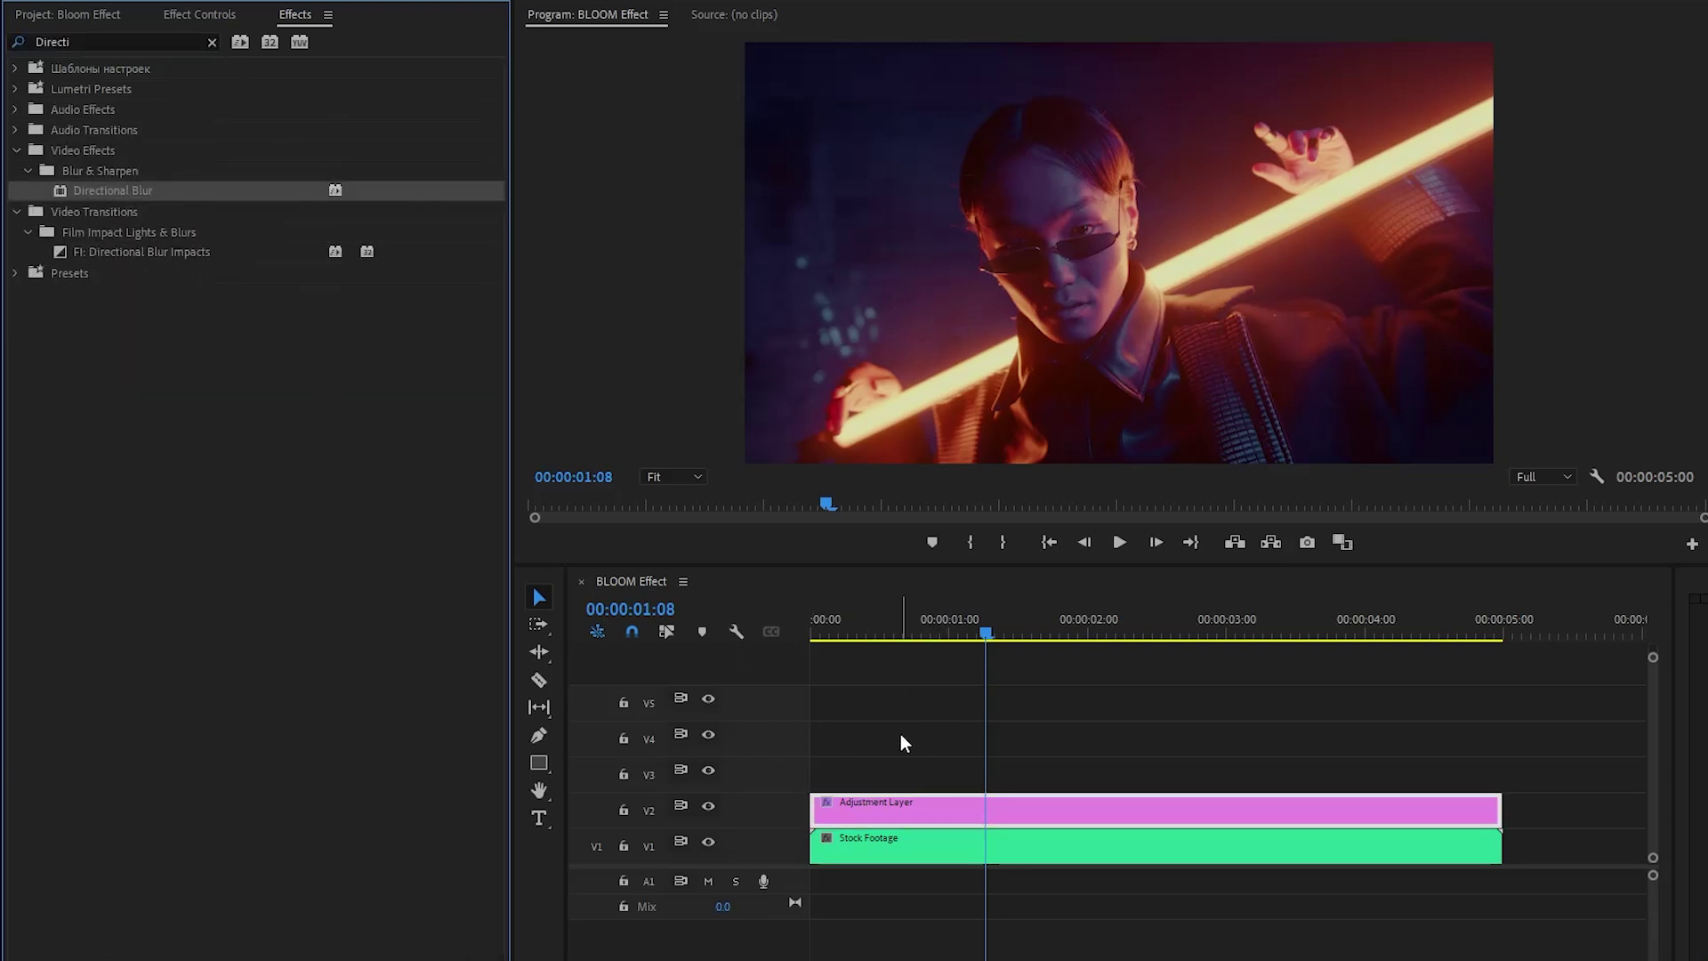
# Add Lumetri Color and Lens Distortion to the same layer and view its Effect Controls.
pyautogui.click(212, 42)
pyautogui.write('Lumetri colo')
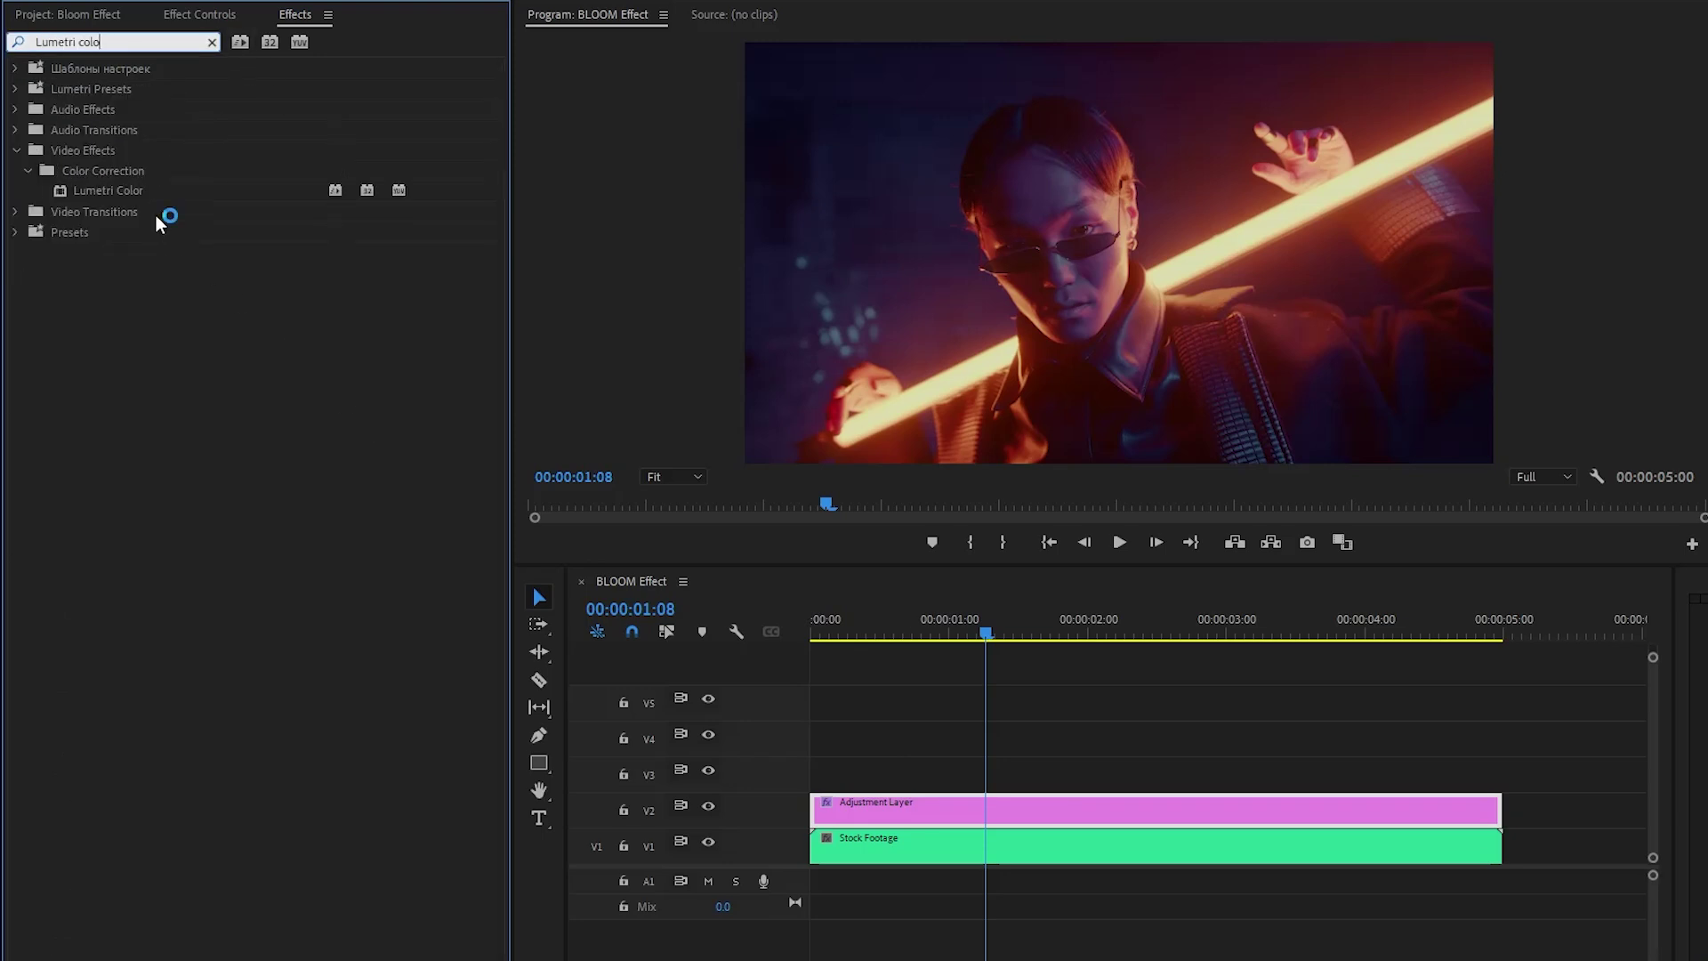
pyautogui.moveTo(160, 190); pyautogui.dragTo(930, 806)
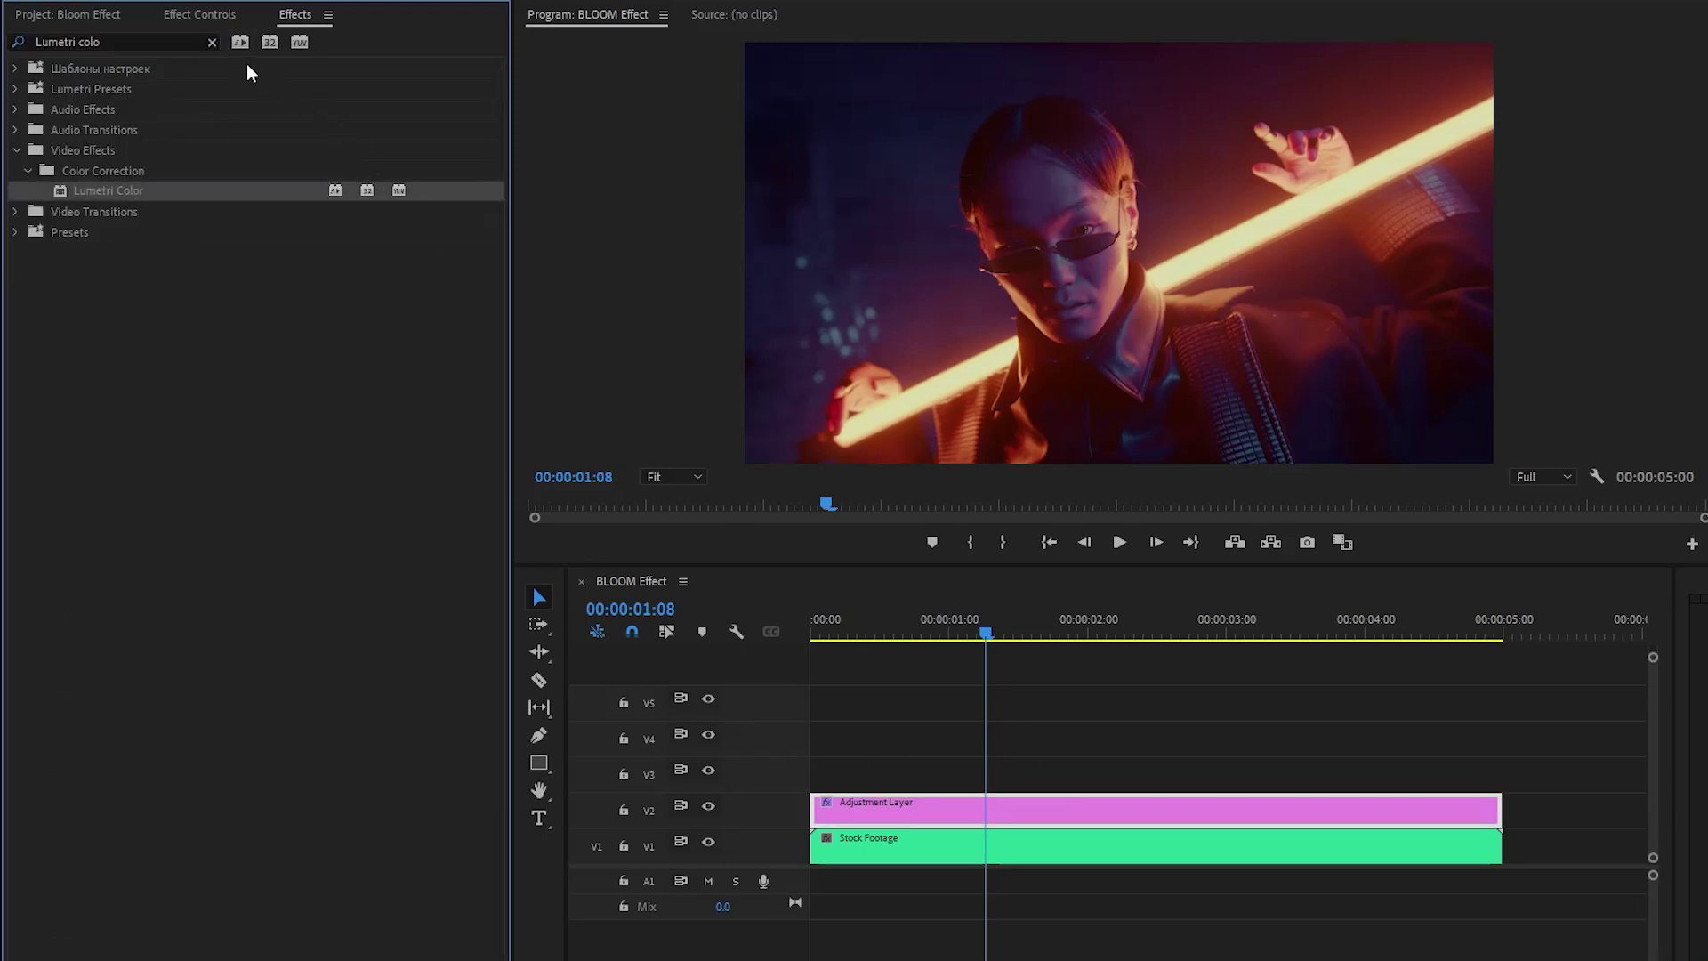
pyautogui.click(212, 42)
pyautogui.write('L')
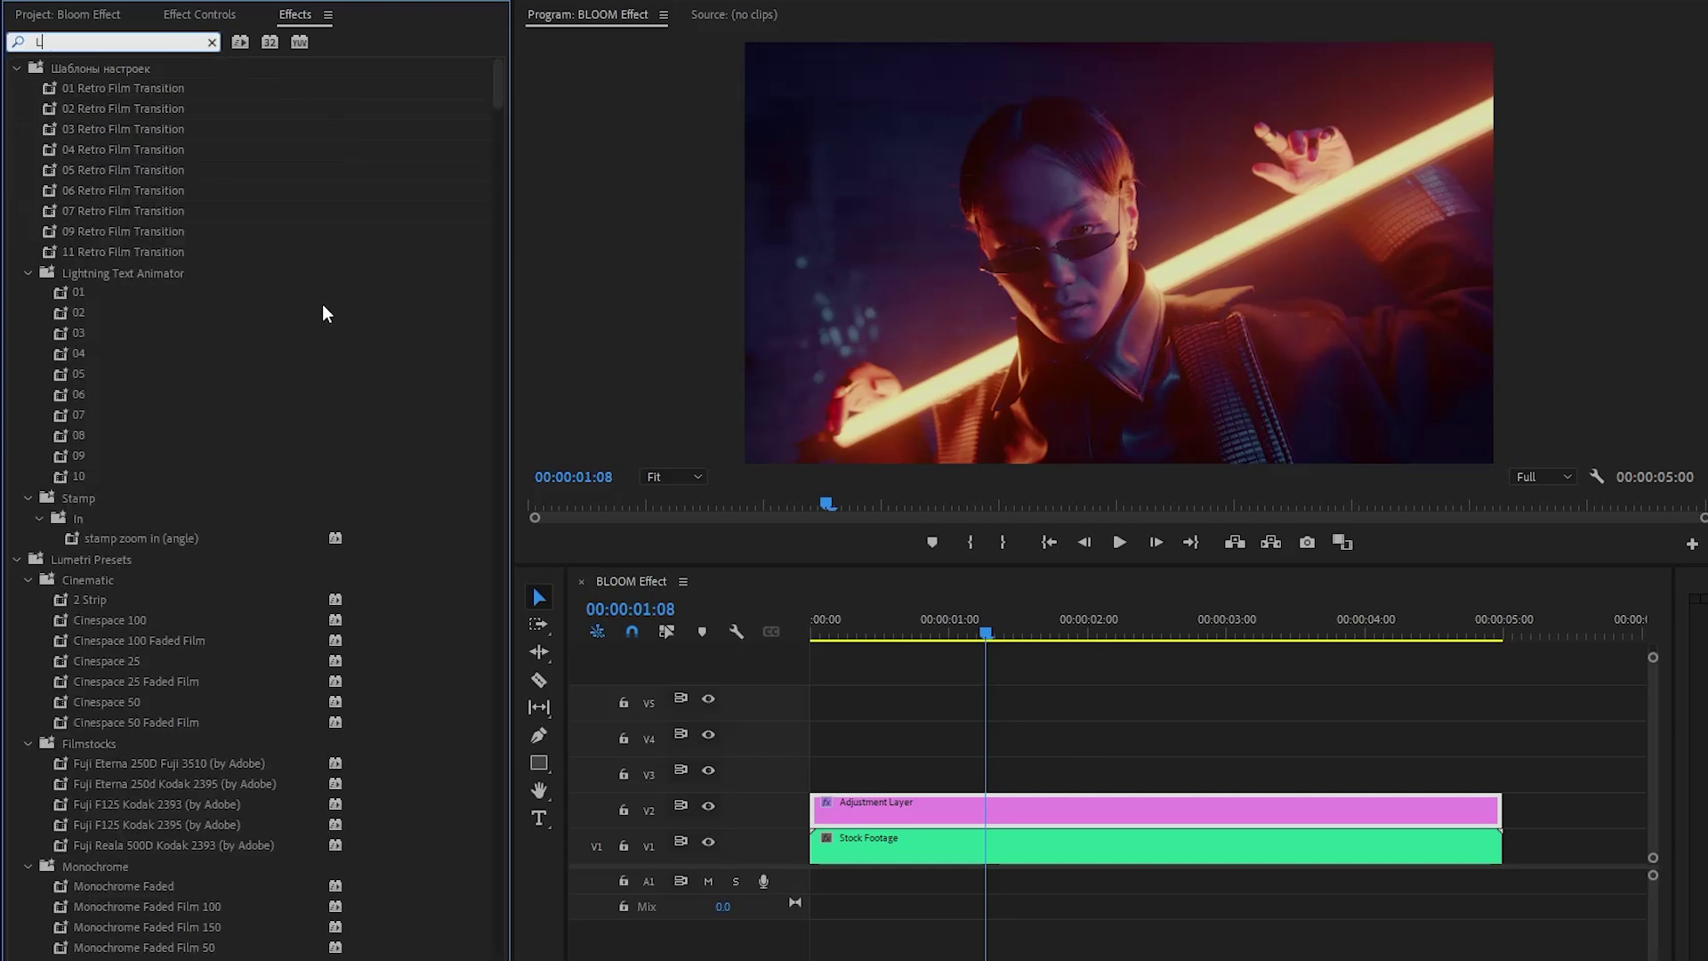
pyautogui.write('ens')
pyautogui.click(171, 192)
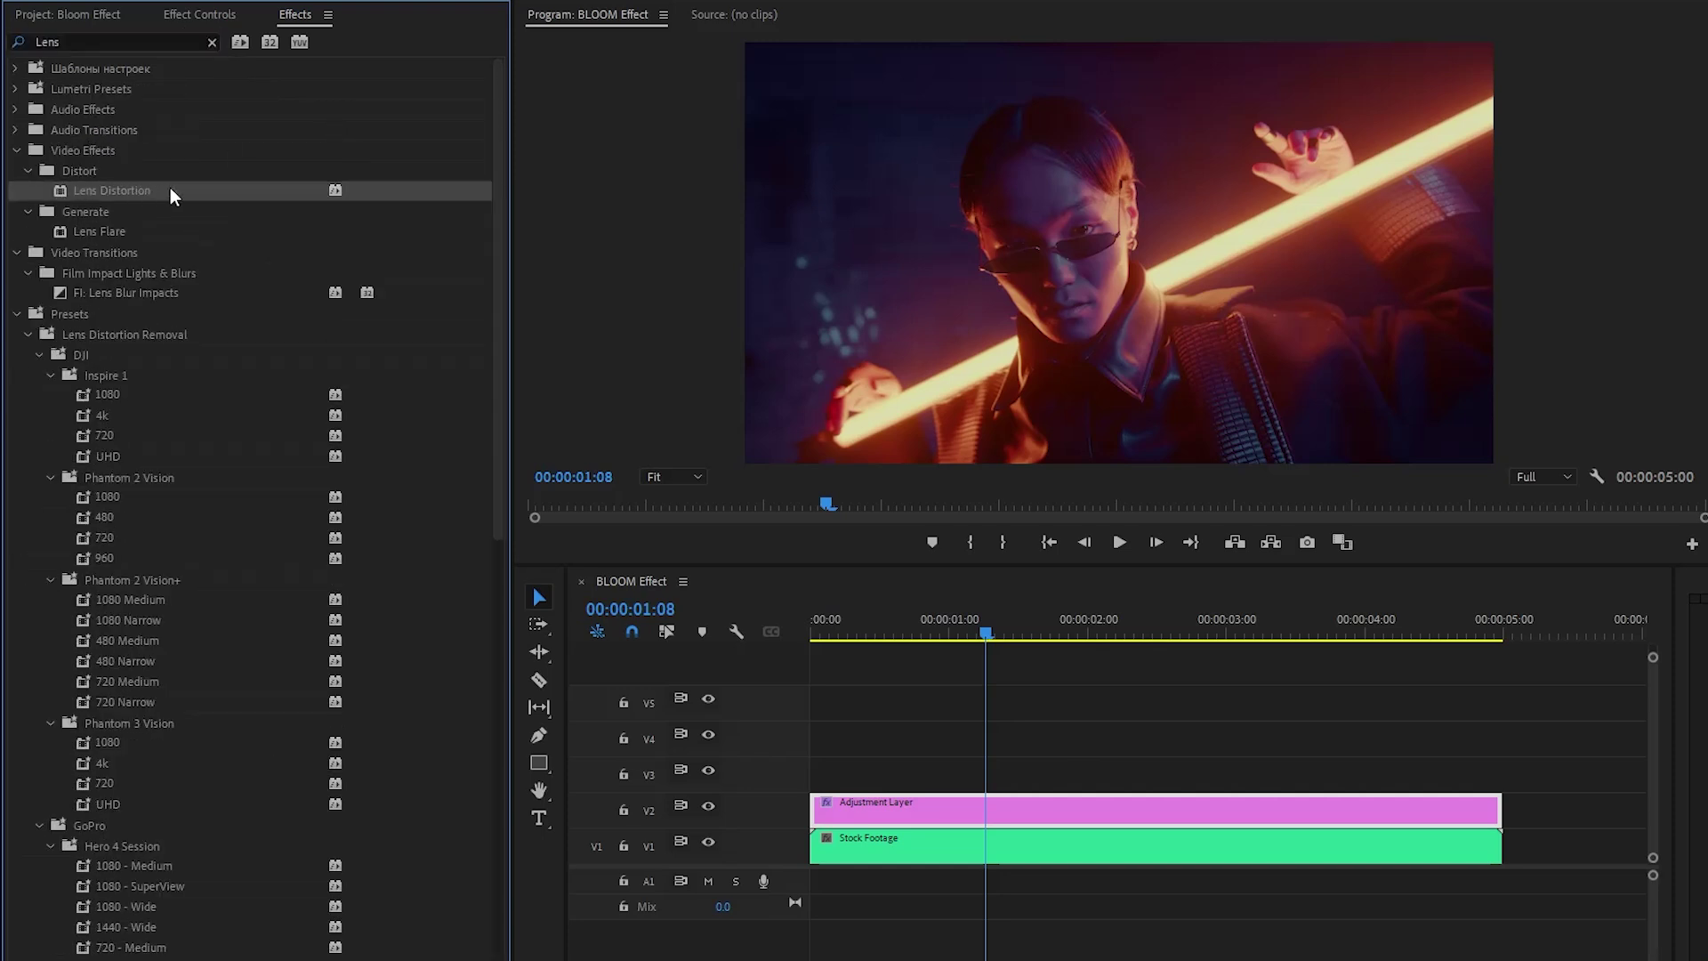
pyautogui.moveTo(110, 189); pyautogui.dragTo(996, 807)
pyautogui.click(212, 16)
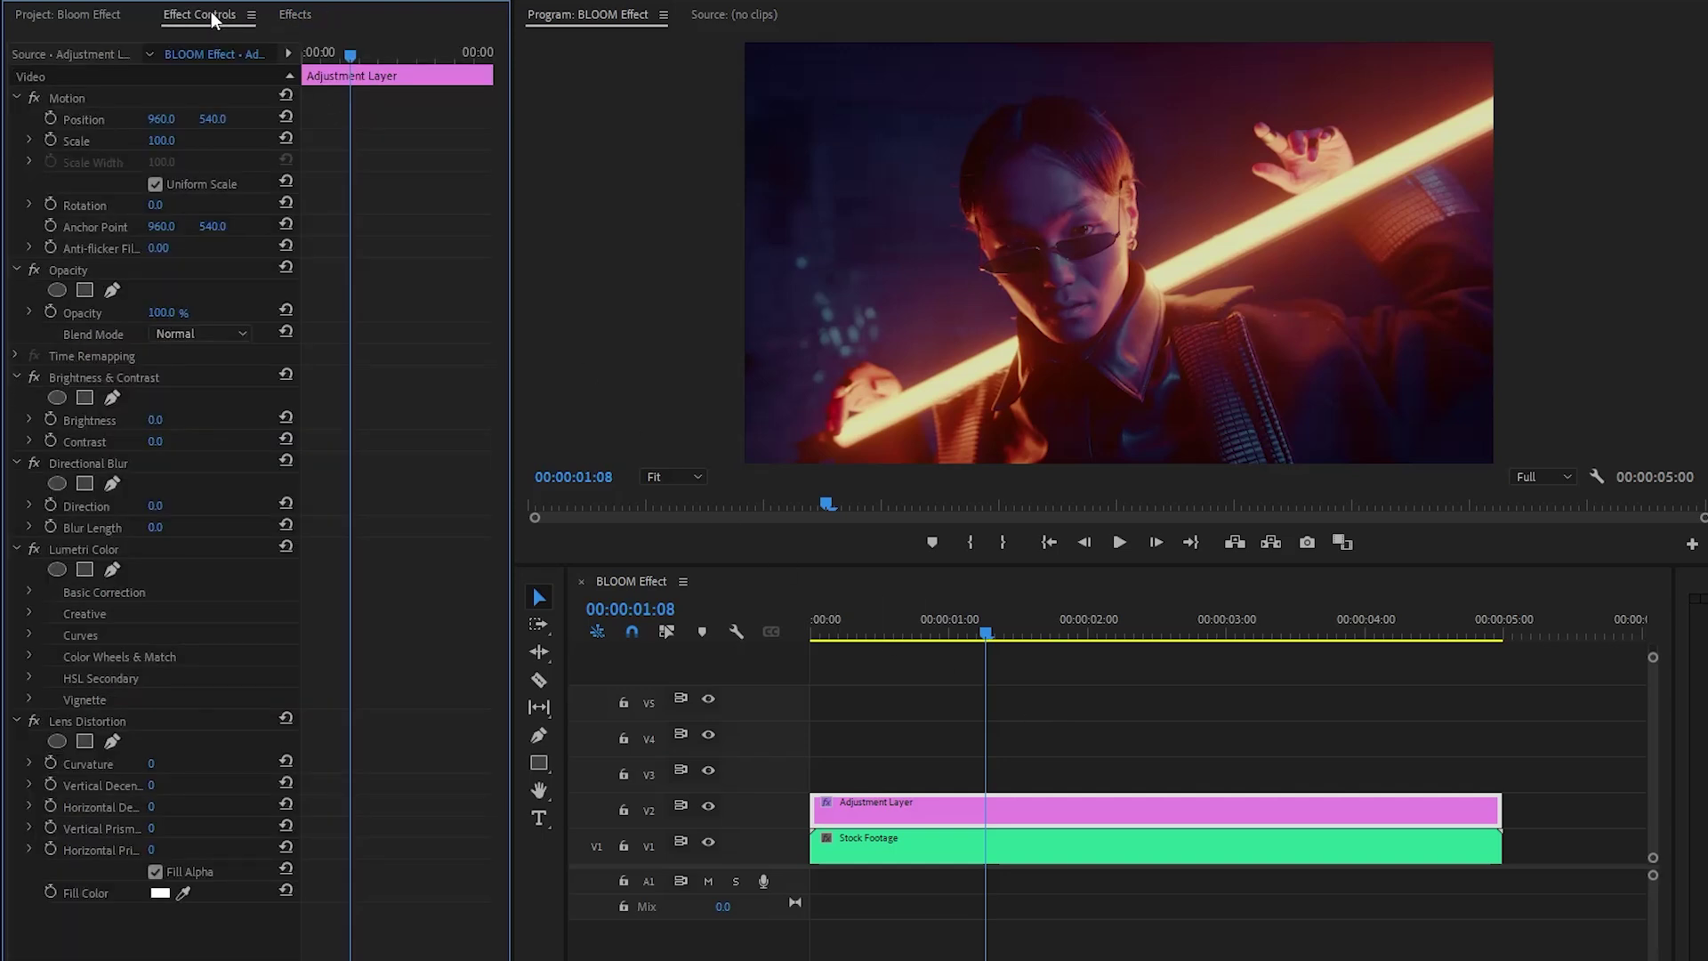
# Set the adjustment layer's Opacity blend mode to Soft Light and return to the sequence start.
pyautogui.click(141, 269)
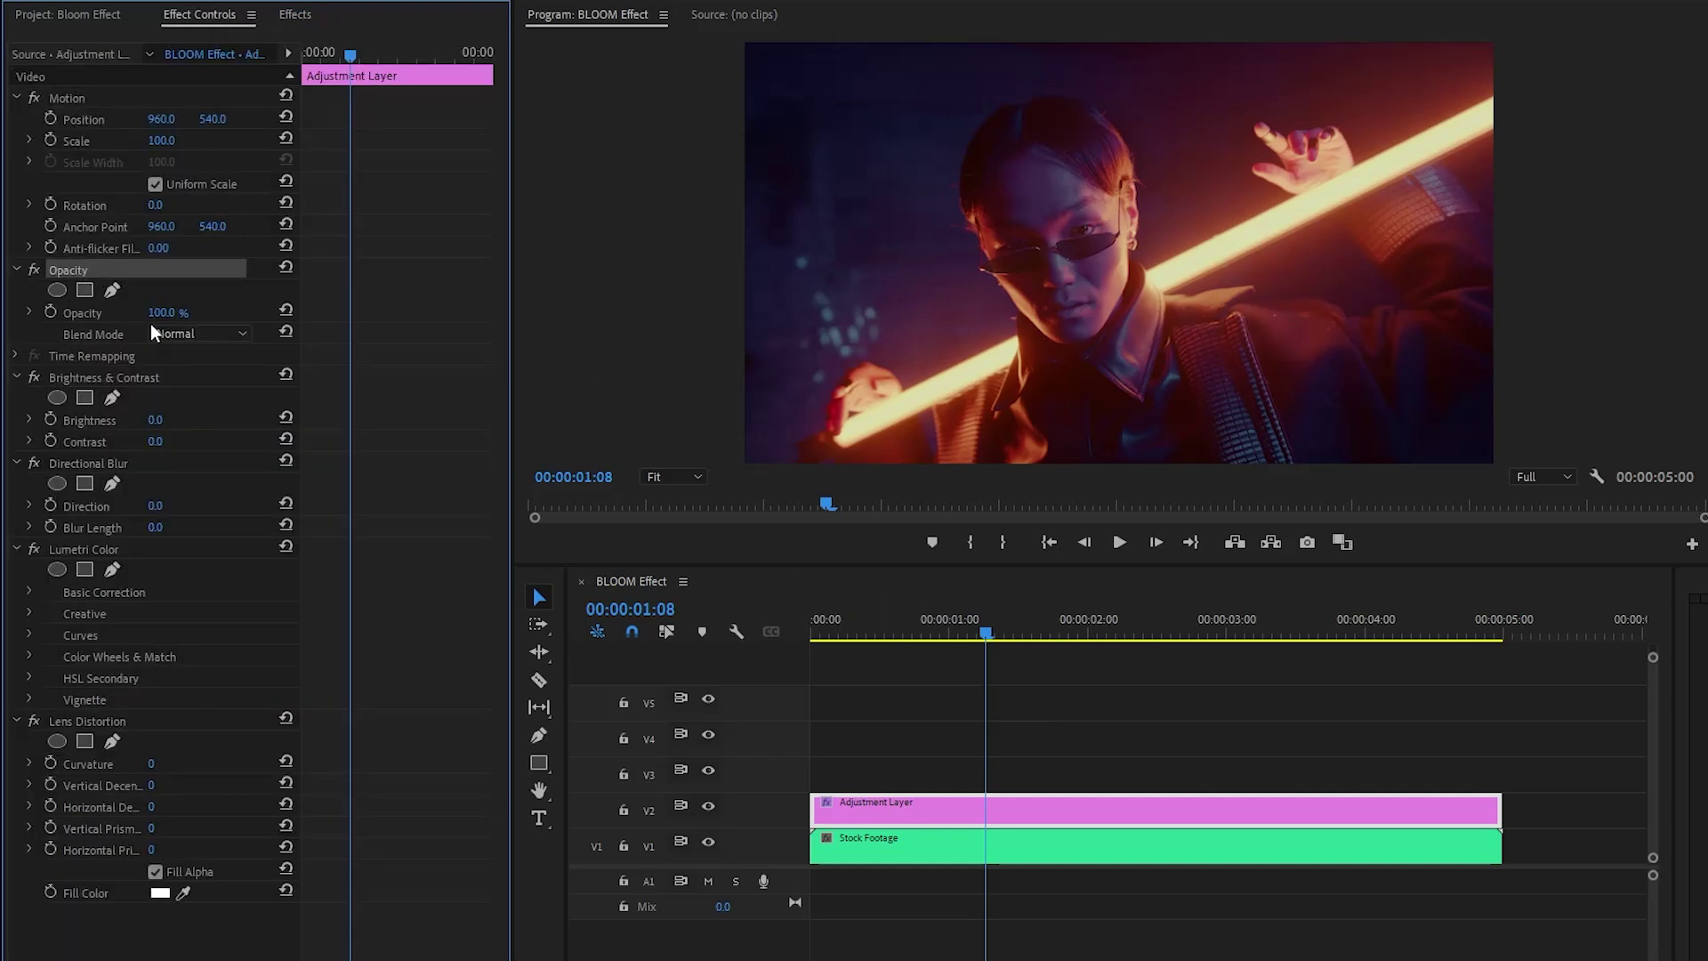
pyautogui.click(92, 335)
pyautogui.click(200, 334)
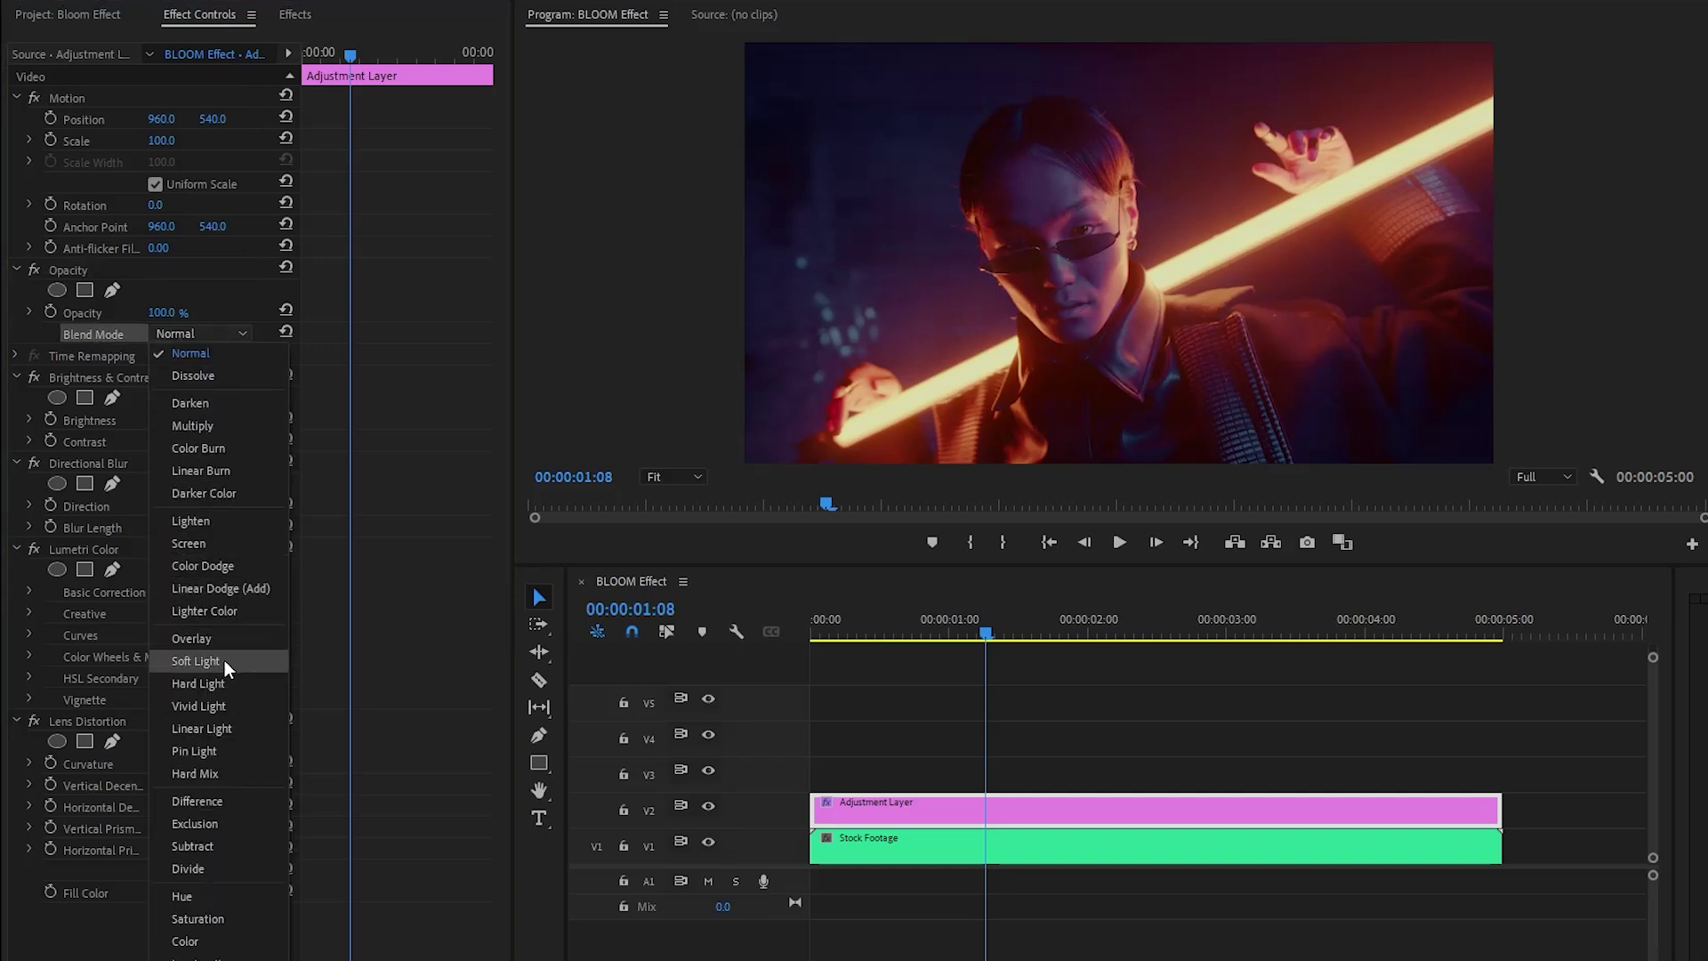
pyautogui.click(225, 660)
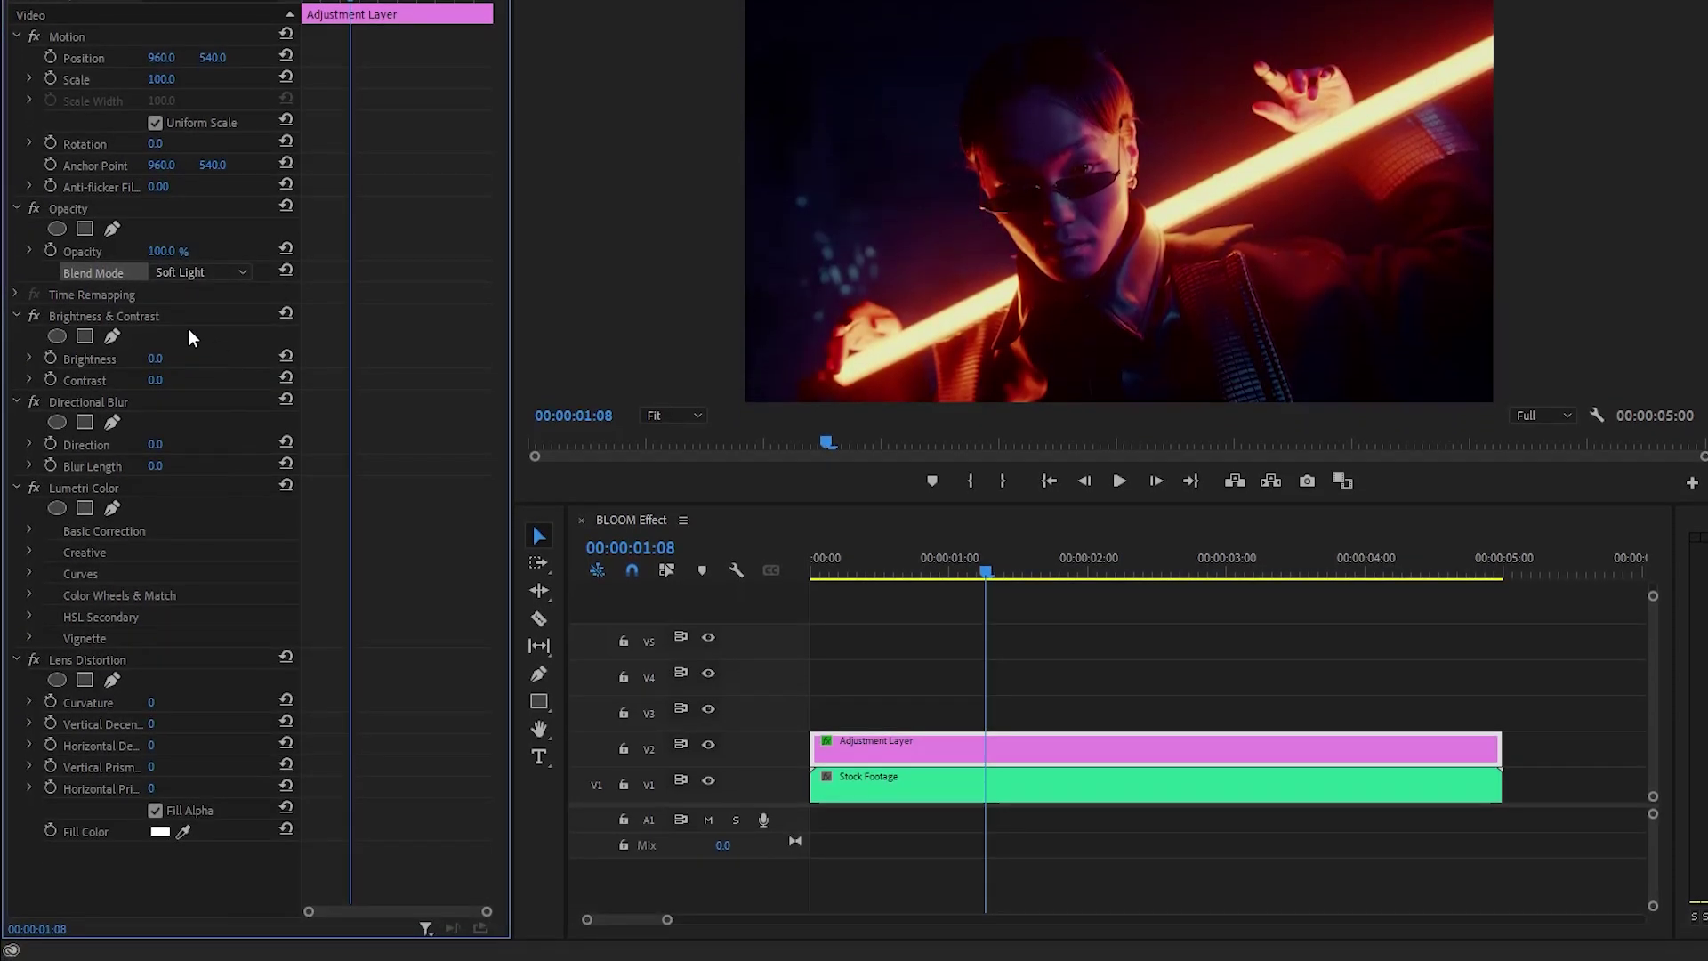
pyautogui.click(148, 318)
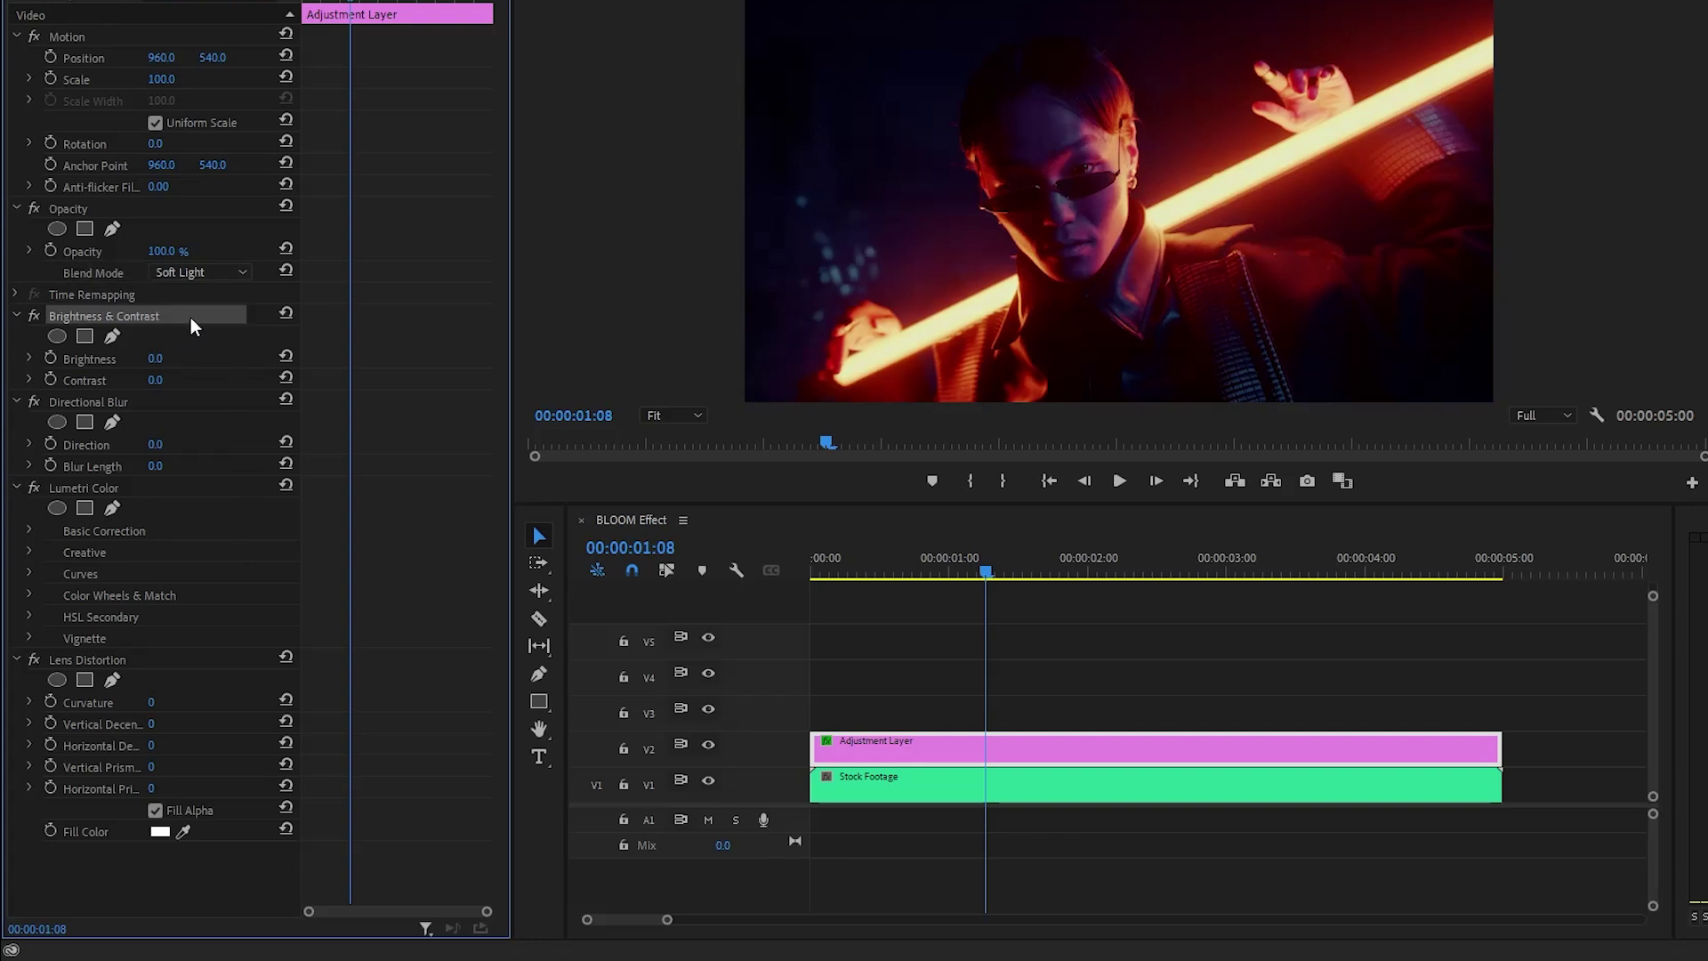
pyautogui.press('Home')
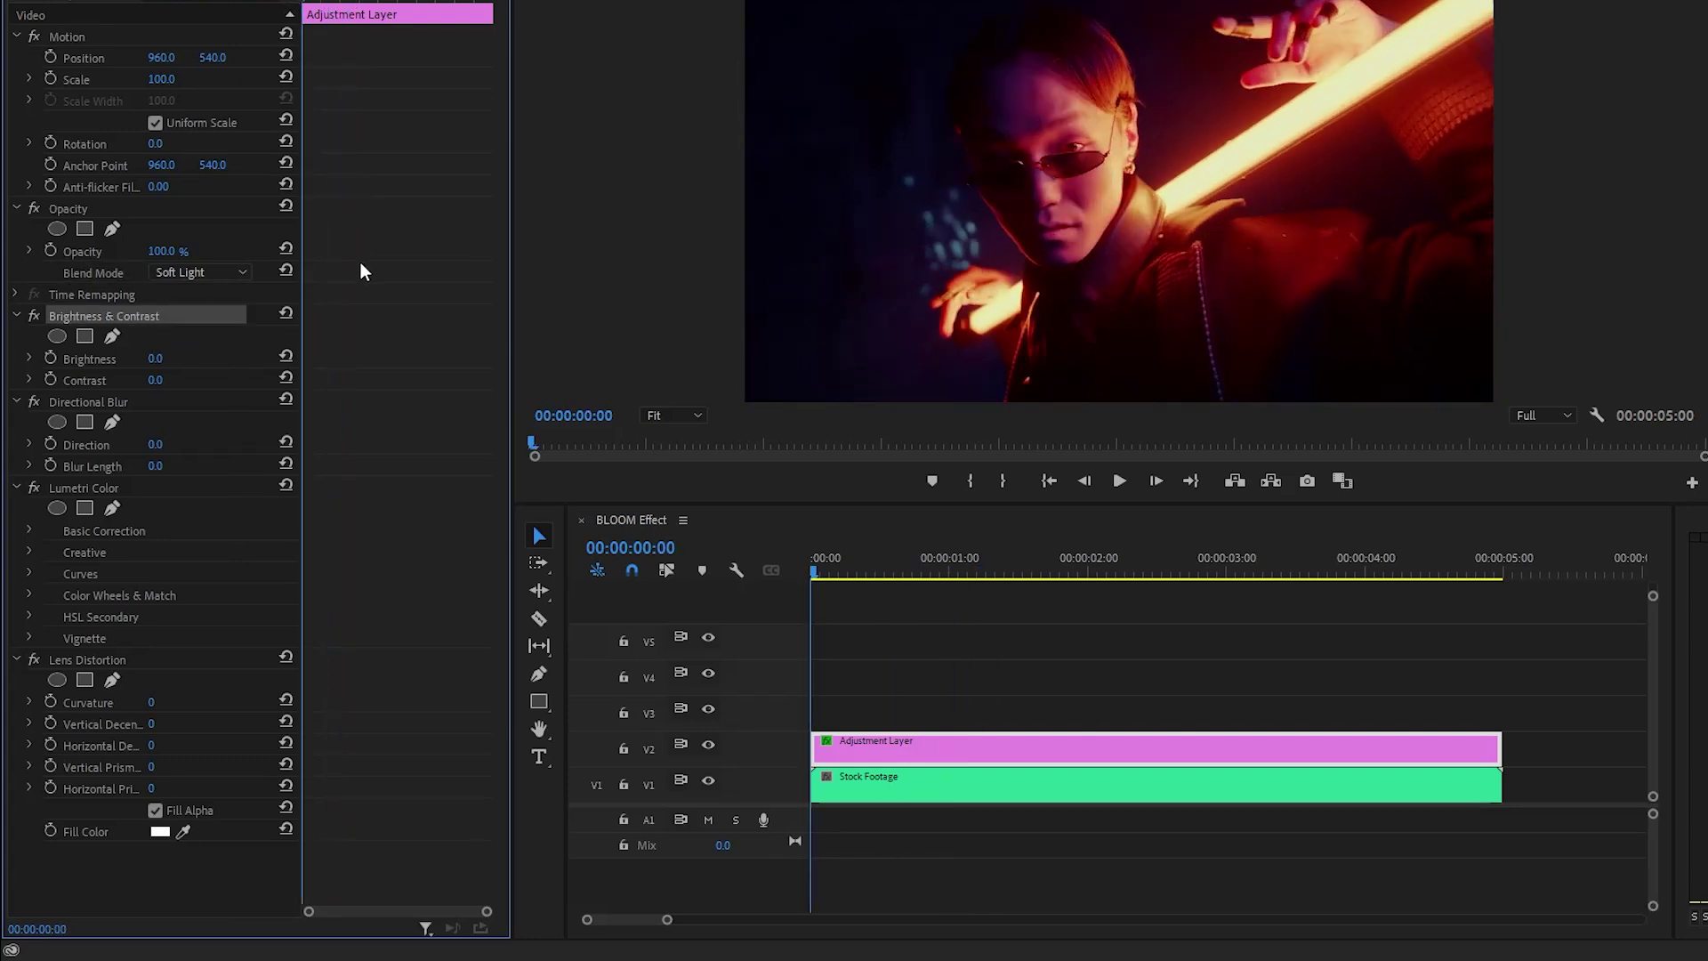
# Keyframe Brightness at 25 and Contrast at 5 on the first frame.
pyautogui.click(52, 360)
pyautogui.click(51, 381)
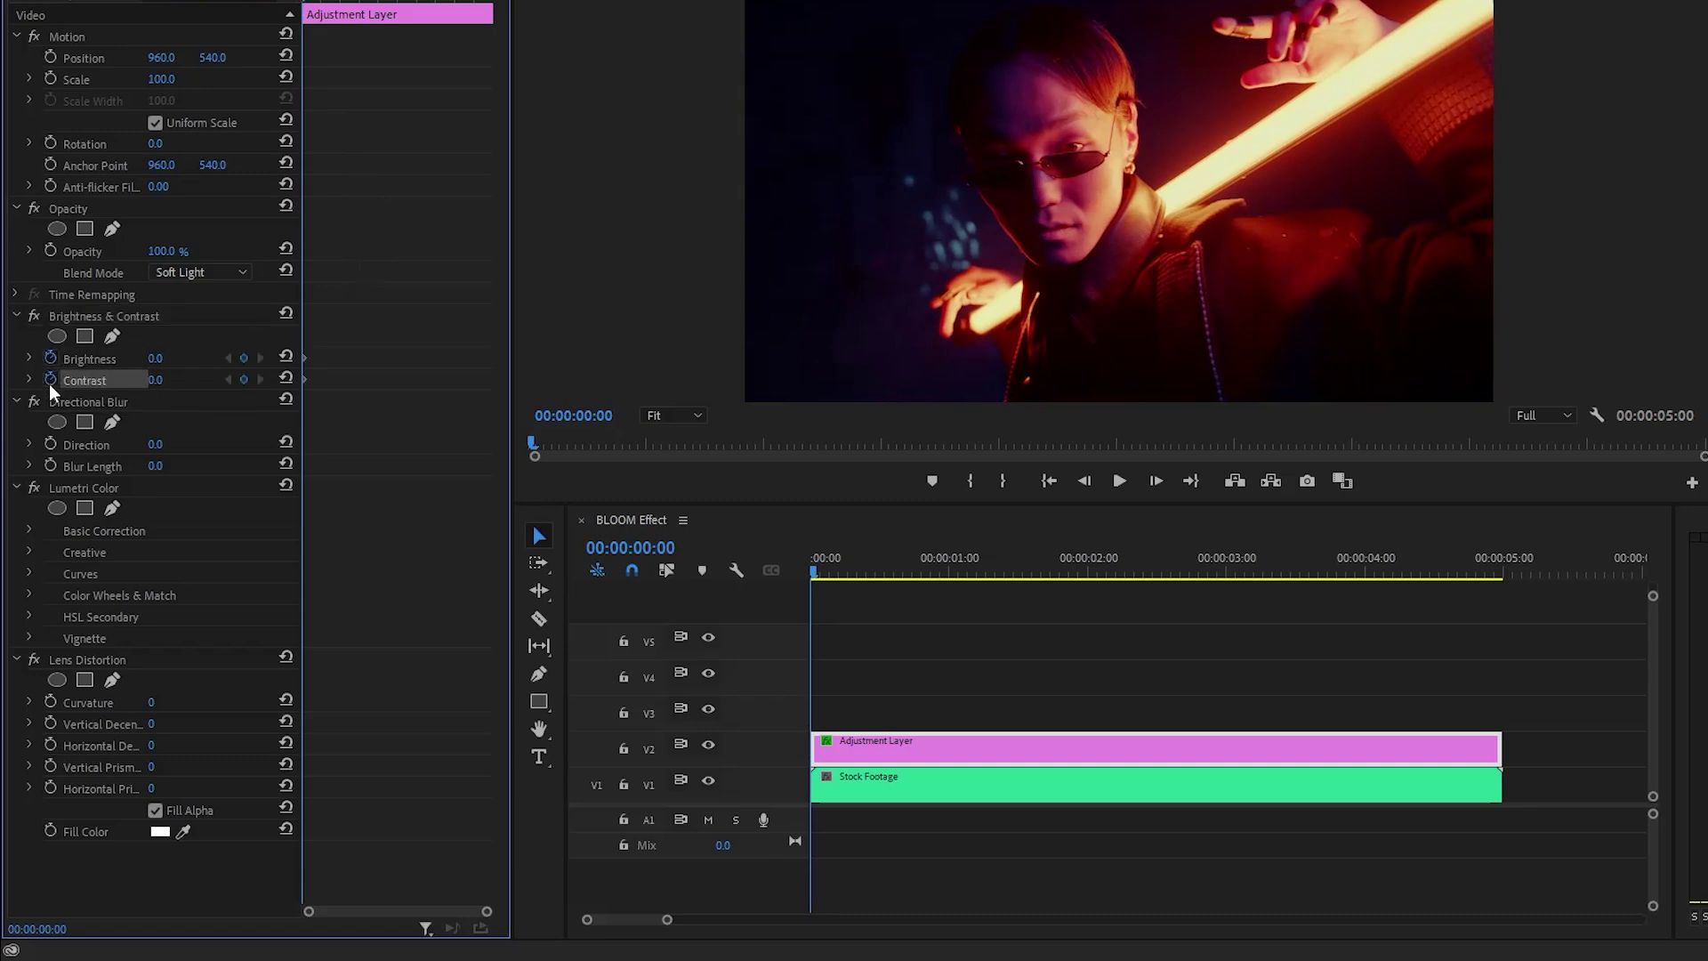
pyautogui.click(151, 357)
pyautogui.write('25')
pyautogui.press('Return')
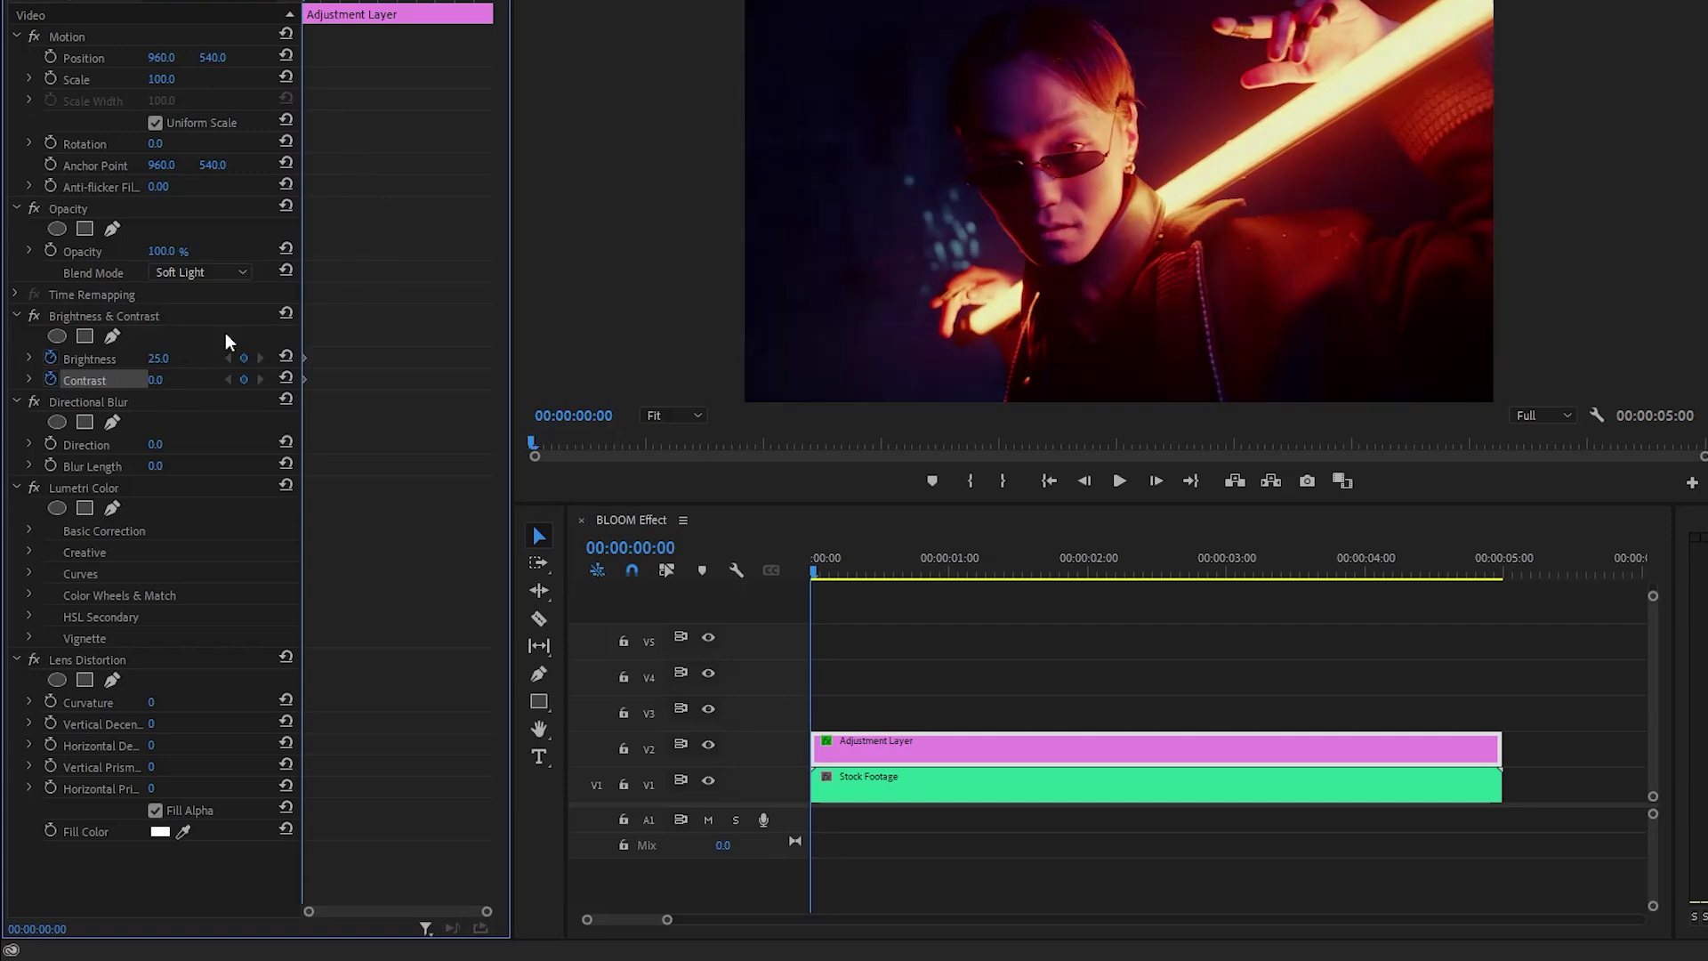
pyautogui.click(176, 378)
# Reset Brightness and Contrast to 0 at 00:00:00:10 and make the keyframes Auto Bezier.
pyautogui.moveTo(489, 913); pyautogui.dragTo(424, 895)
pyautogui.press('space')
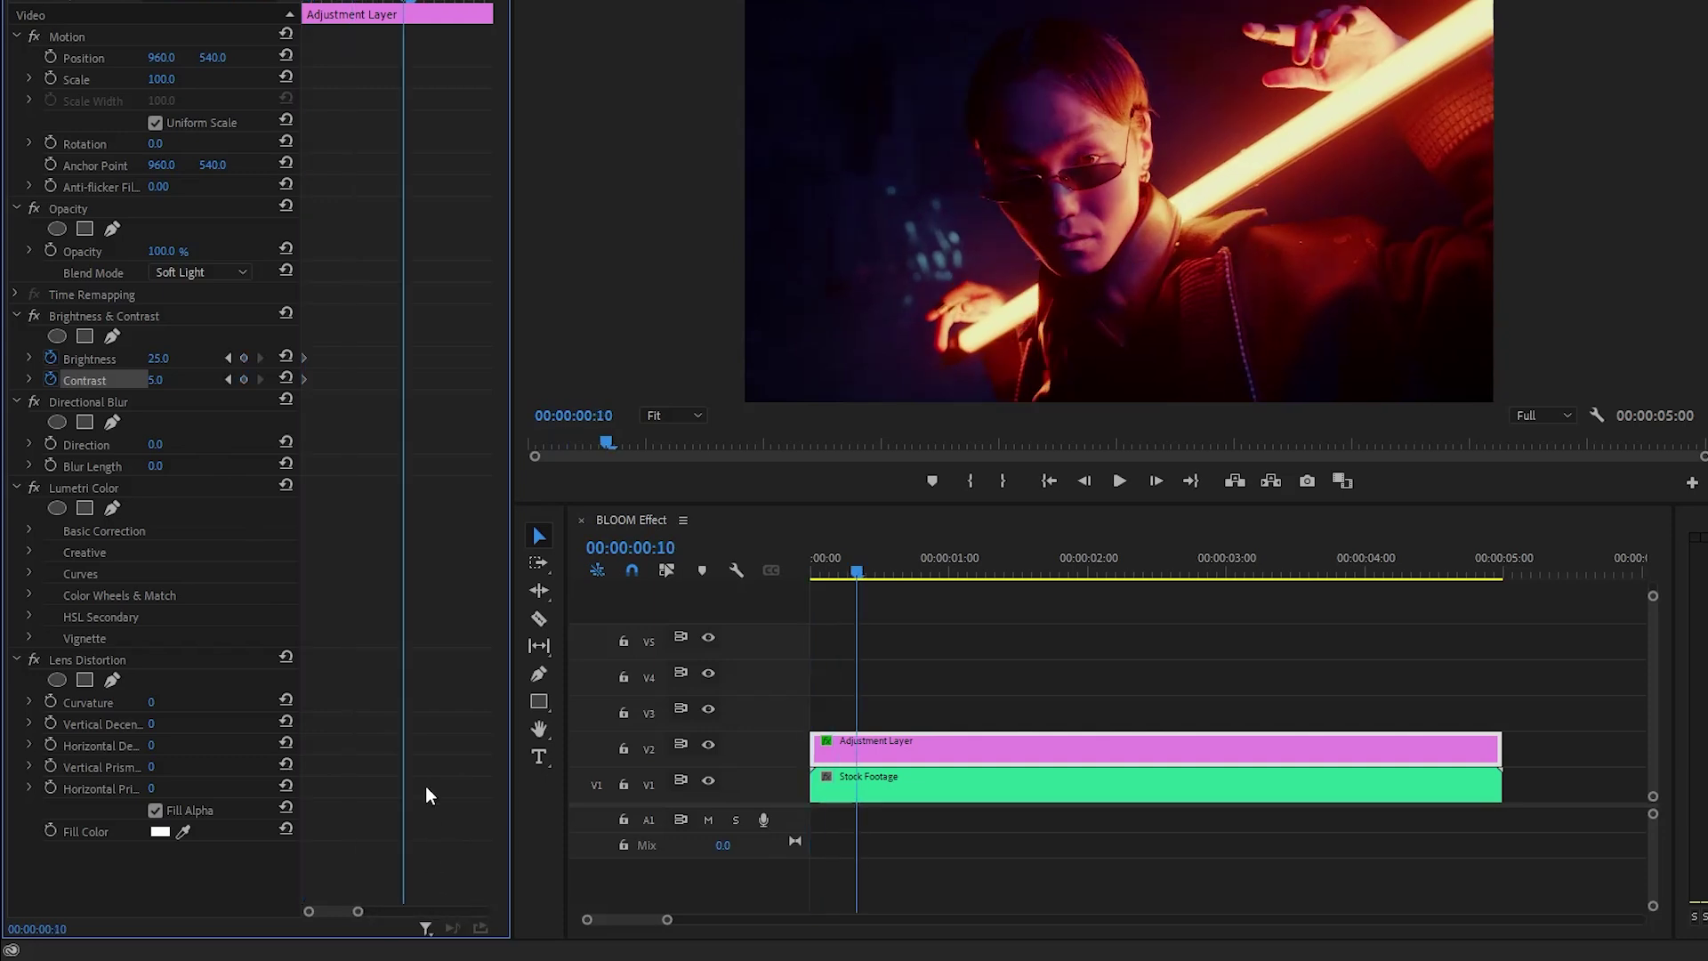
pyautogui.click(286, 357)
pyautogui.click(285, 379)
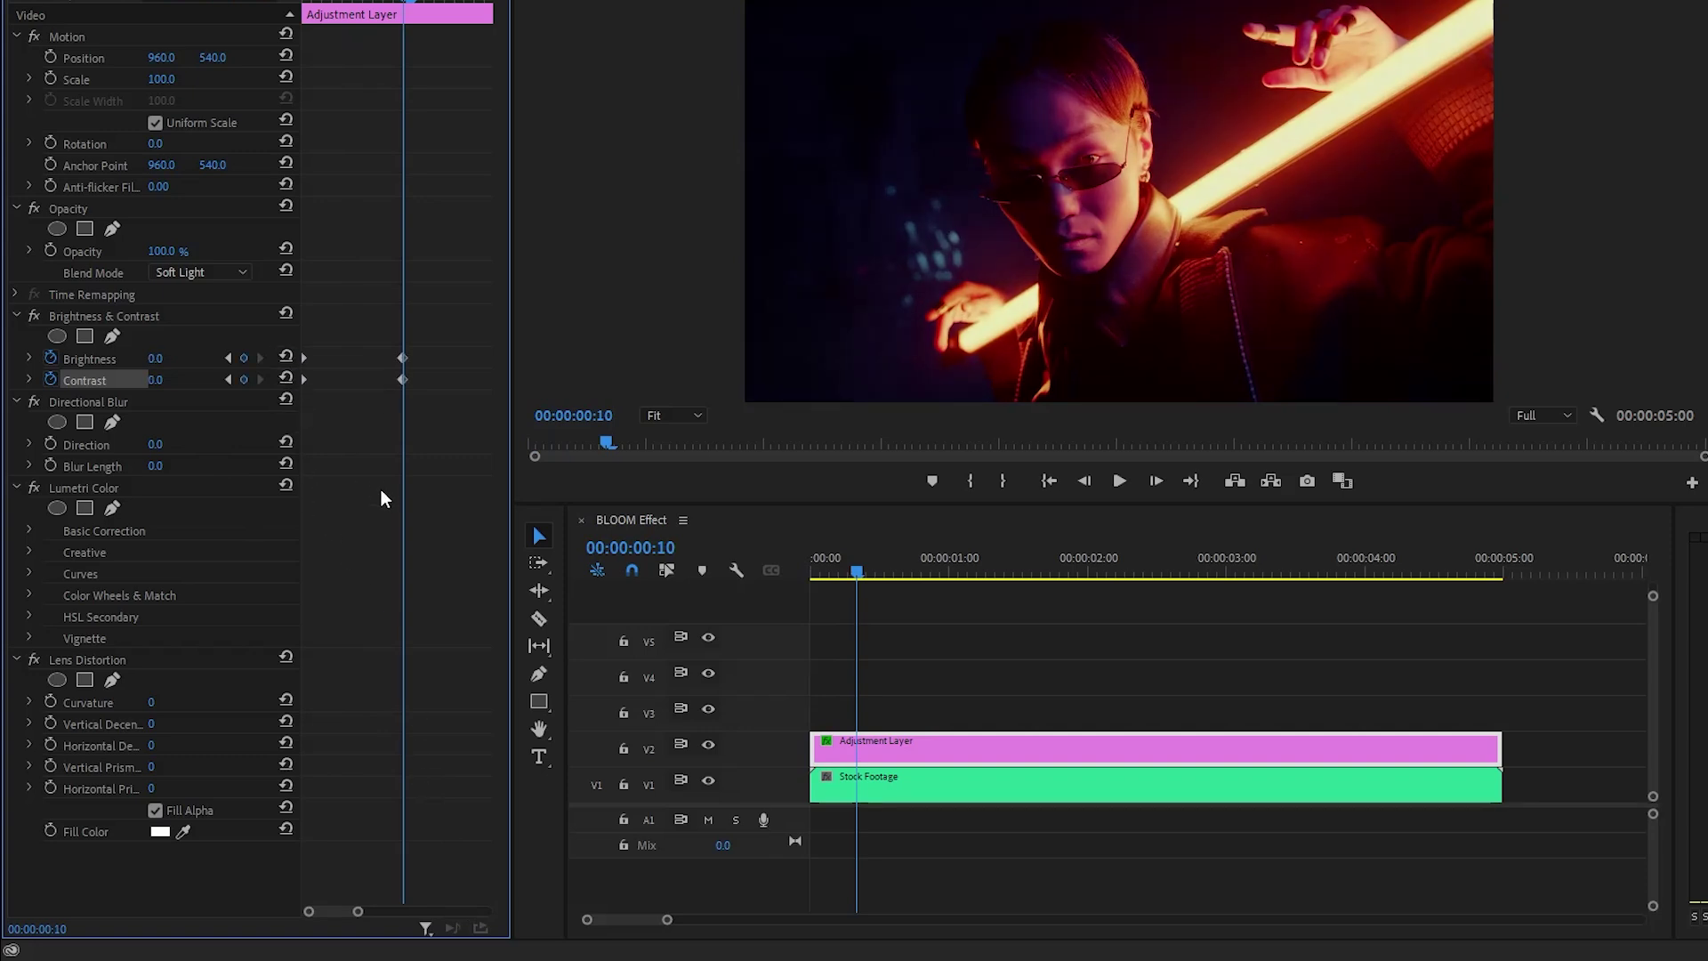
pyautogui.moveTo(453, 290); pyautogui.dragTo(313, 458)
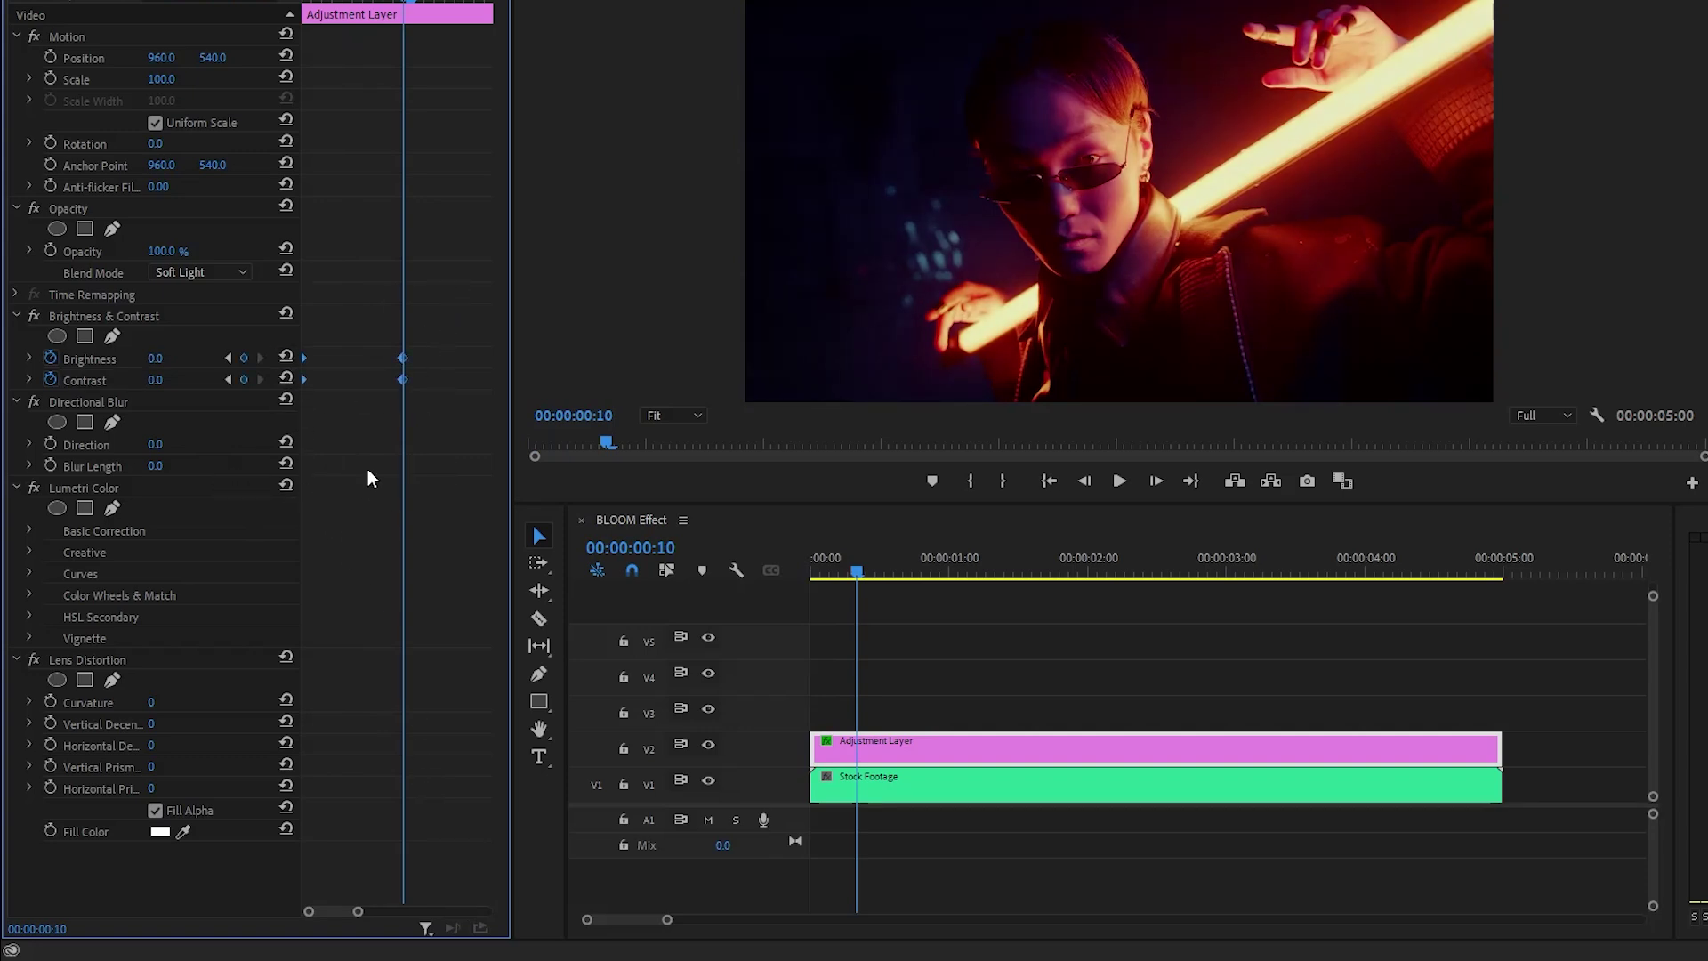
pyautogui.rightClick(404, 383)
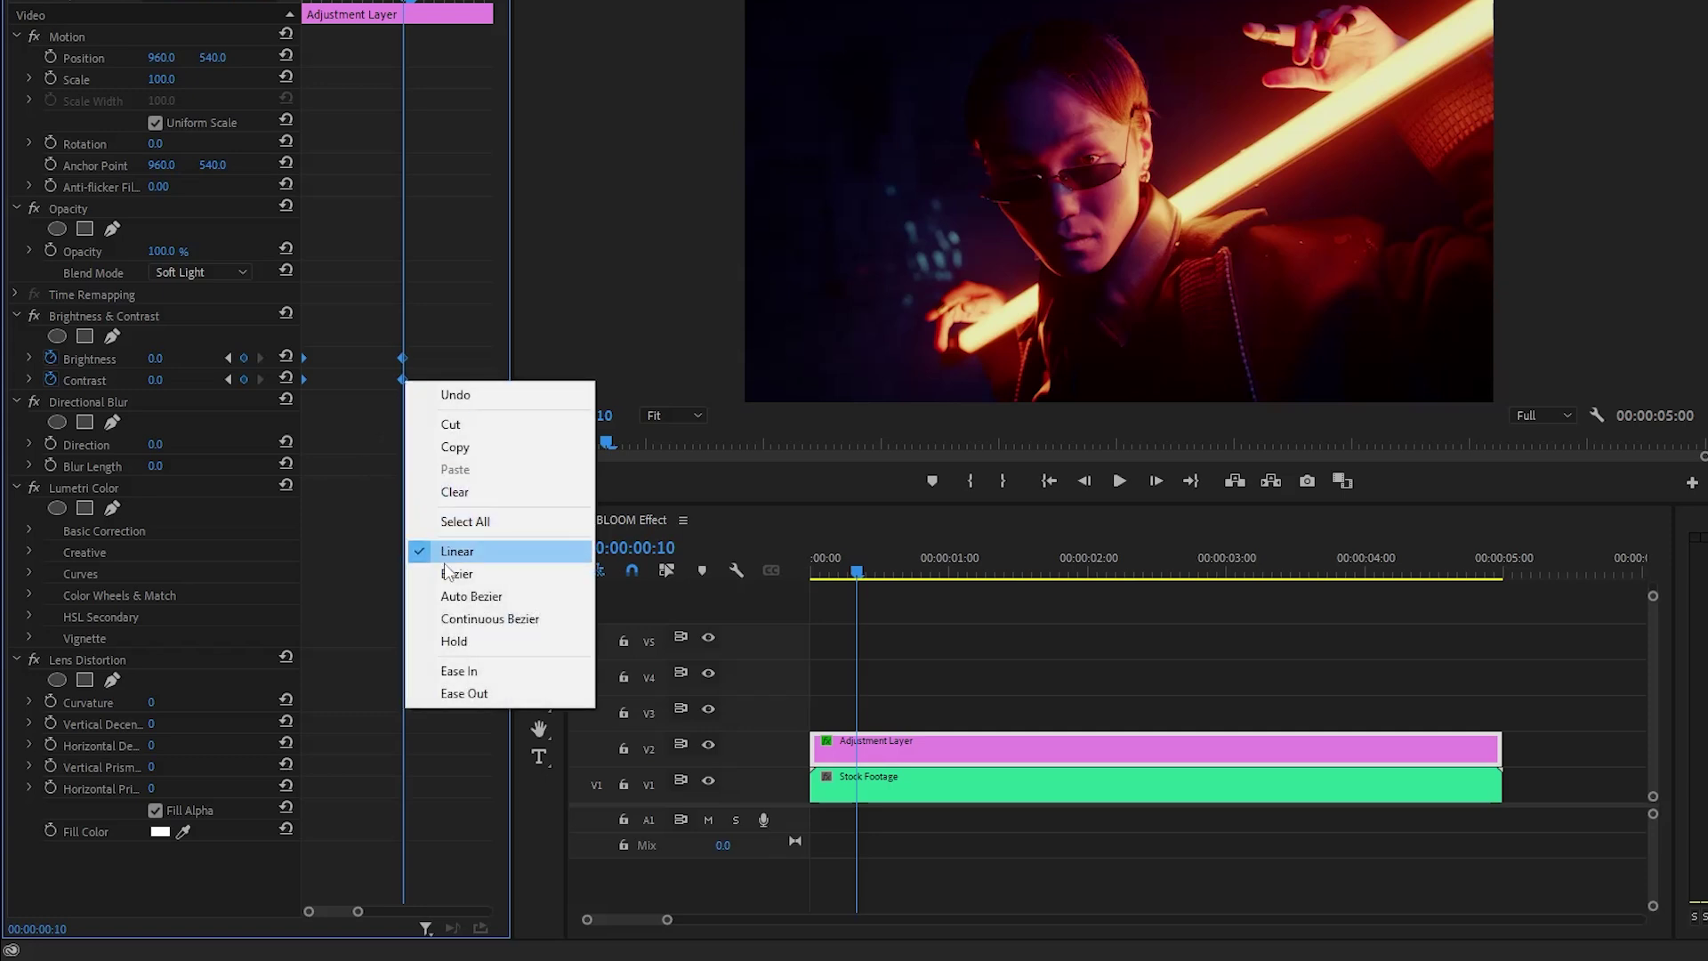
pyautogui.click(446, 596)
pyautogui.click(447, 599)
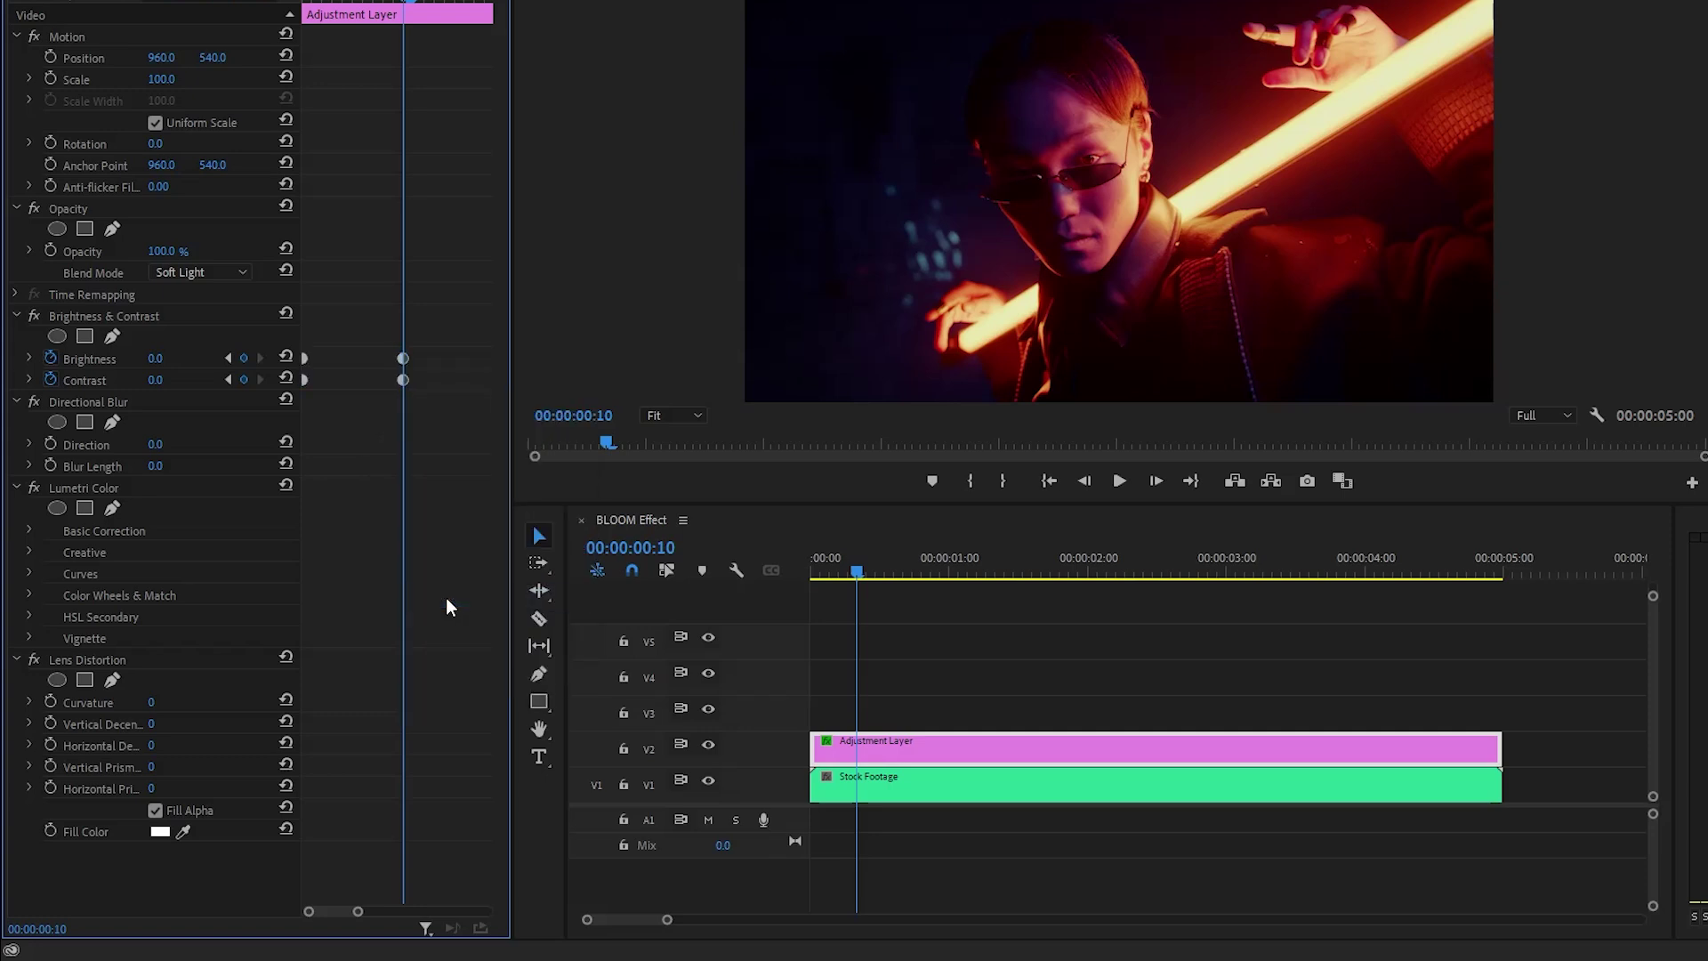
pyautogui.press('space')
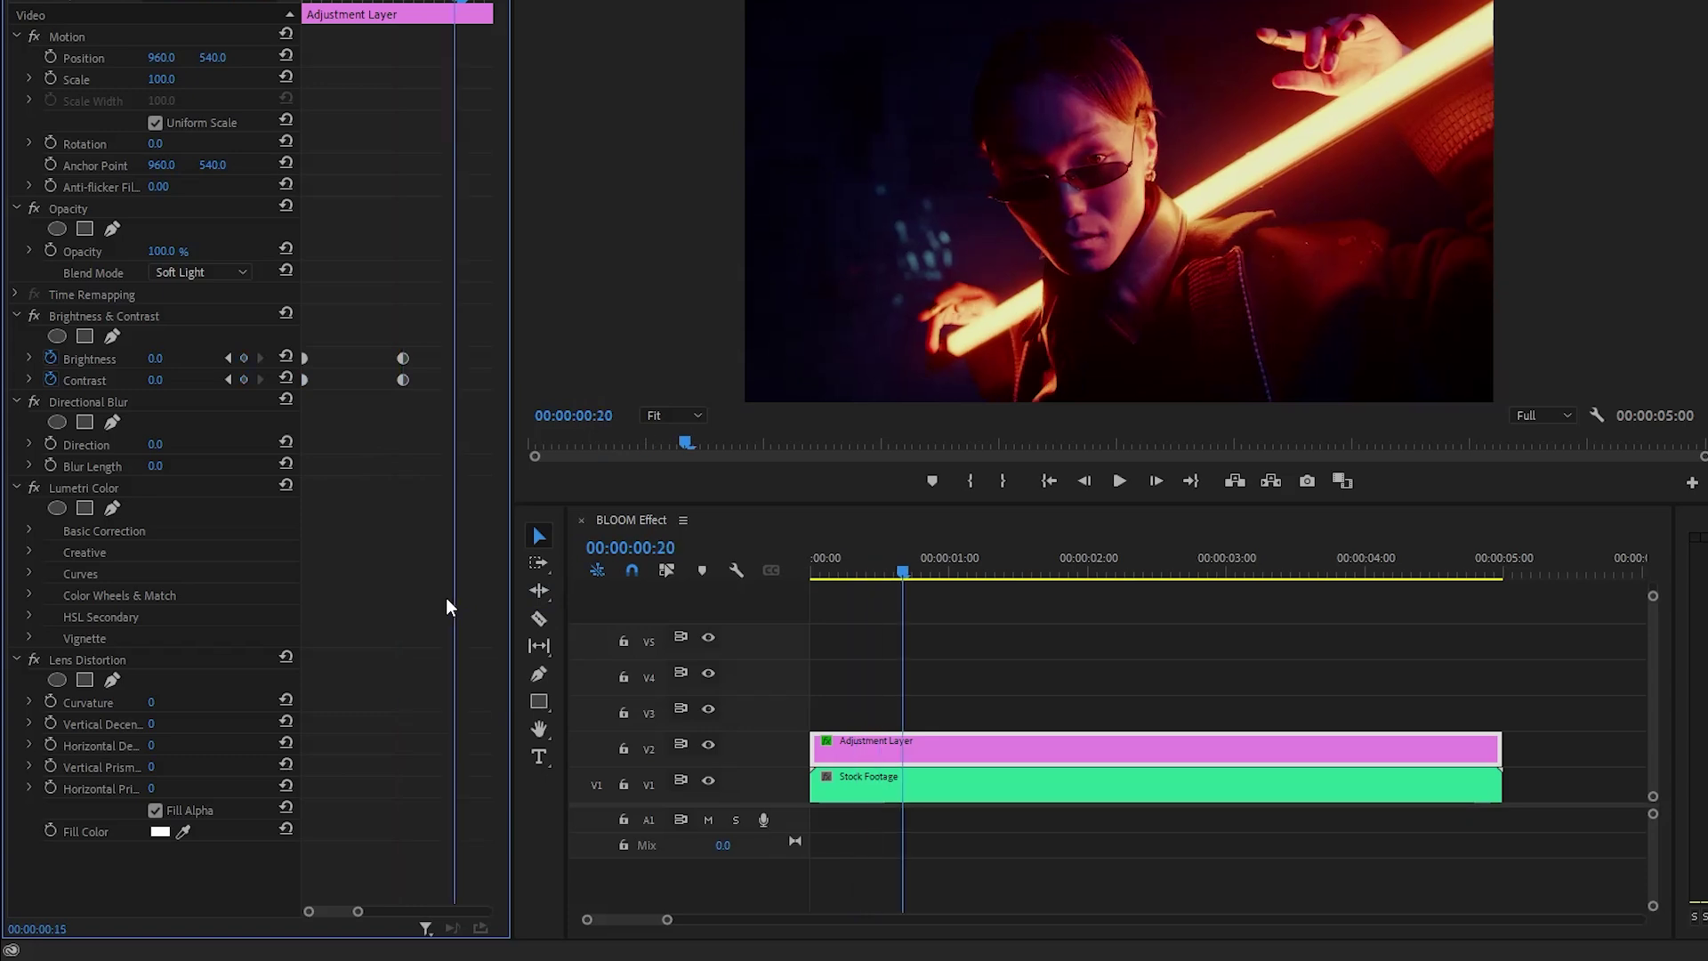
# Copy the four Brightness & Contrast keyframes and paste them at 00:00:01:10 to repeat the flicker.
pyautogui.moveTo(357, 911); pyautogui.dragTo(401, 912)
pyautogui.moveTo(360, 292); pyautogui.dragTo(262, 478)
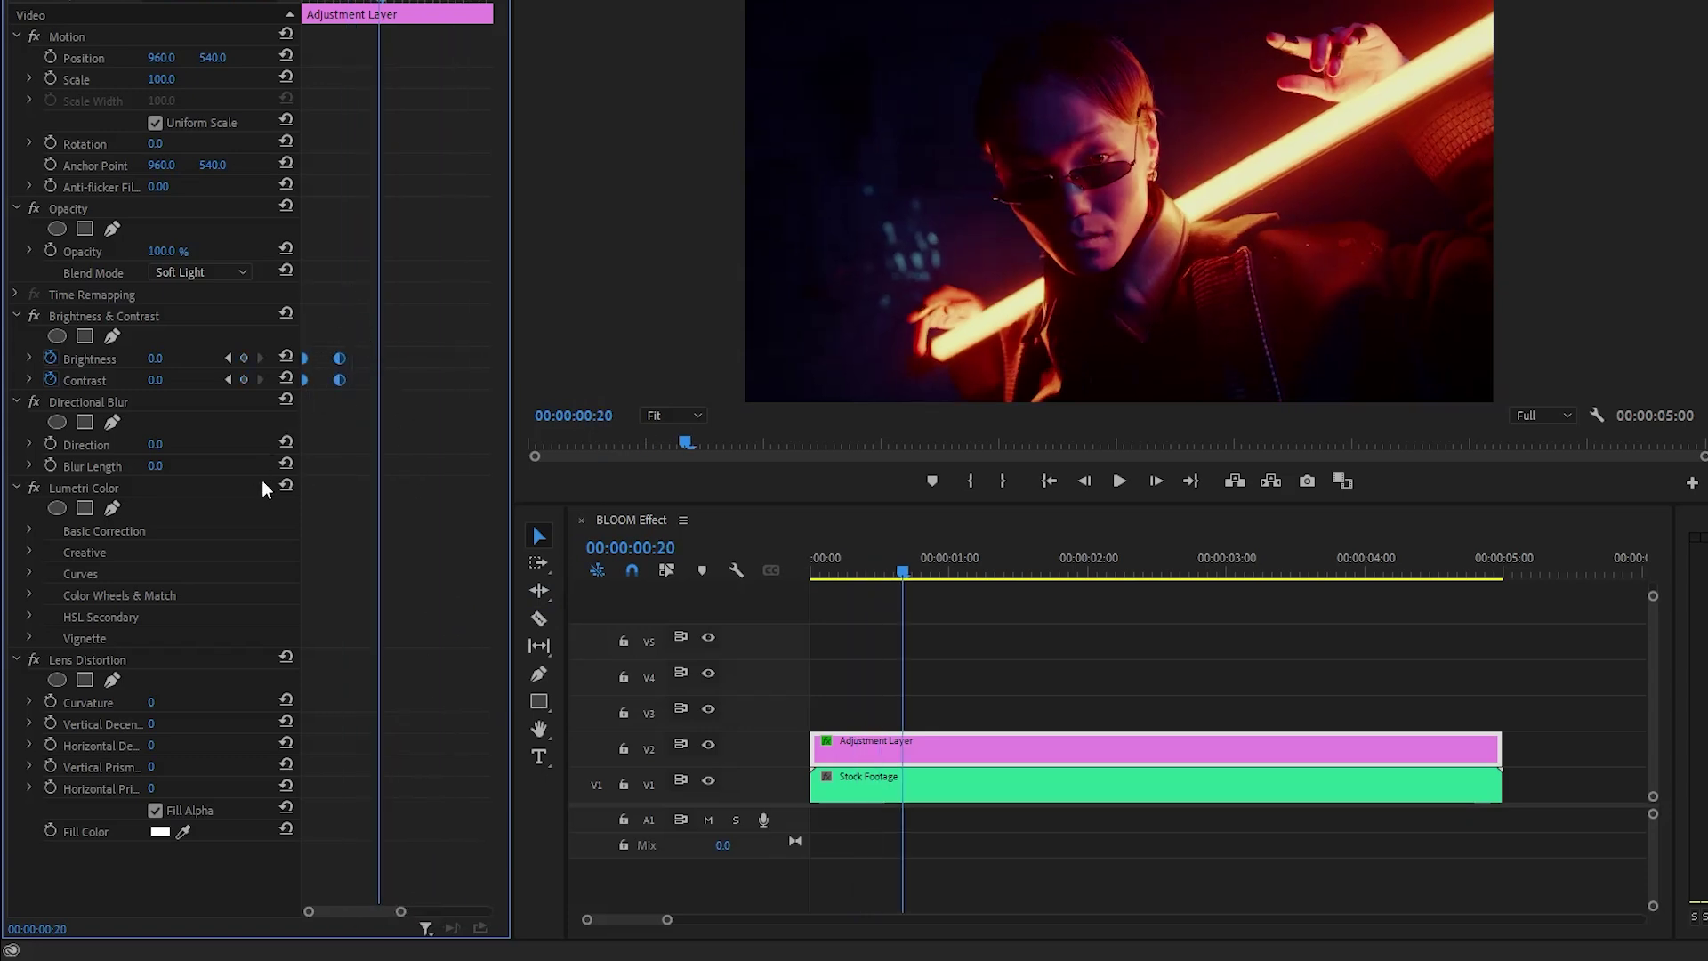
pyautogui.rightClick(344, 381)
pyautogui.click(435, 478)
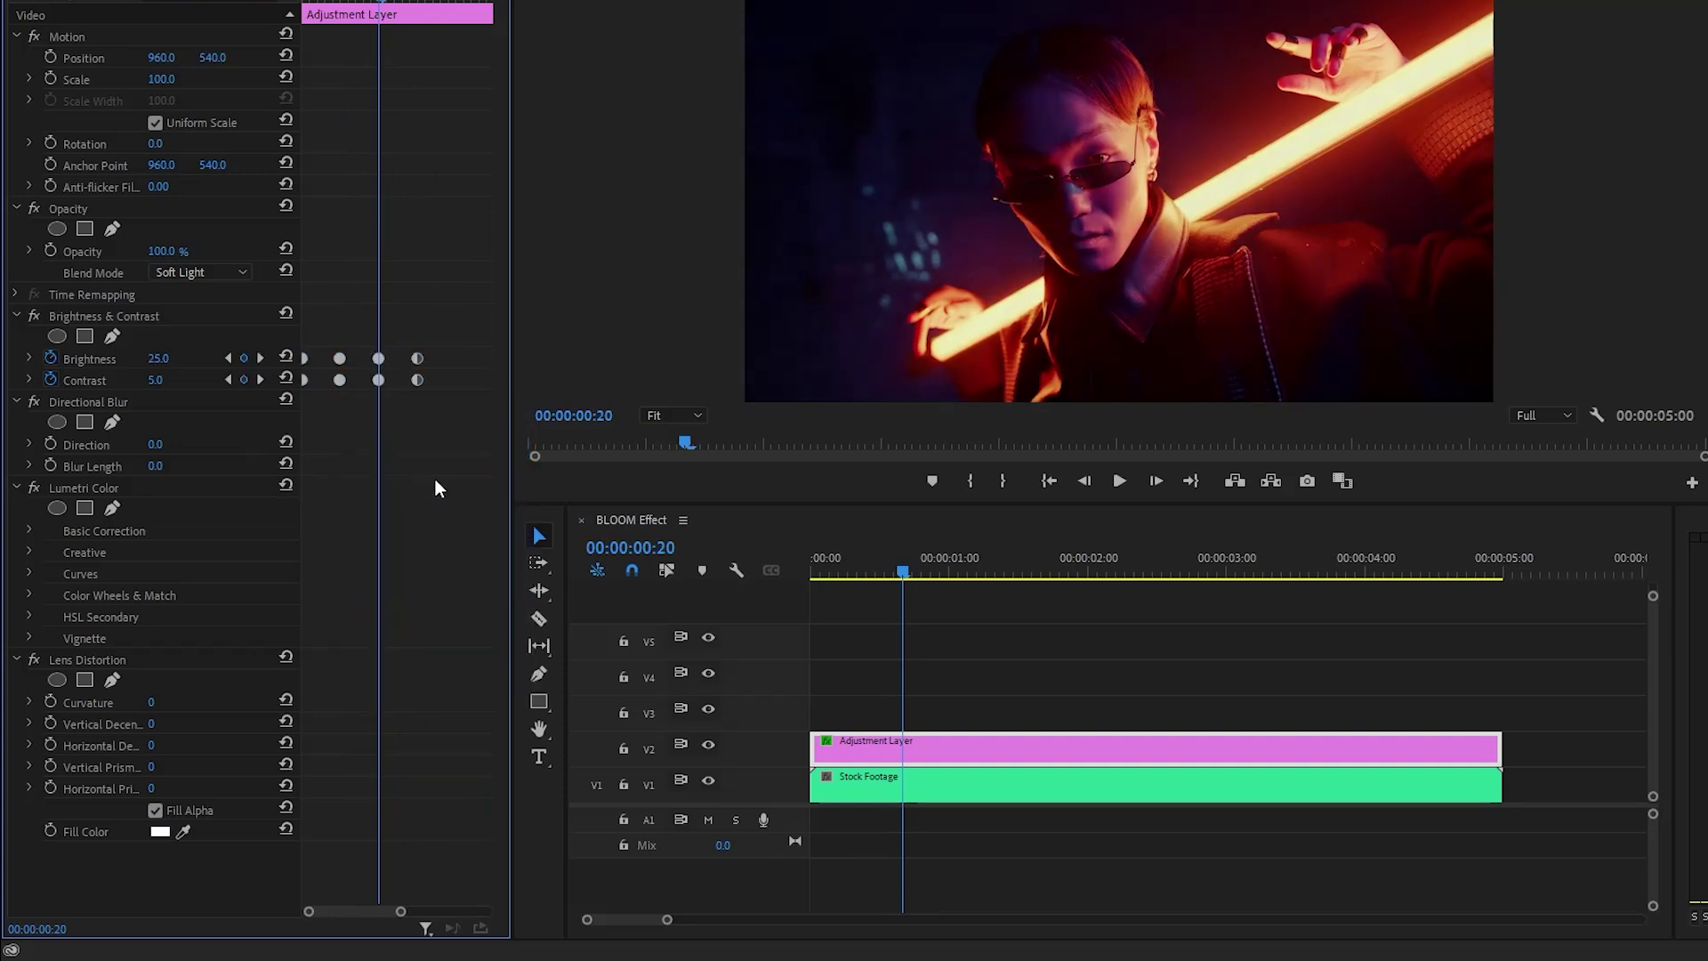
pyautogui.click(265, 381)
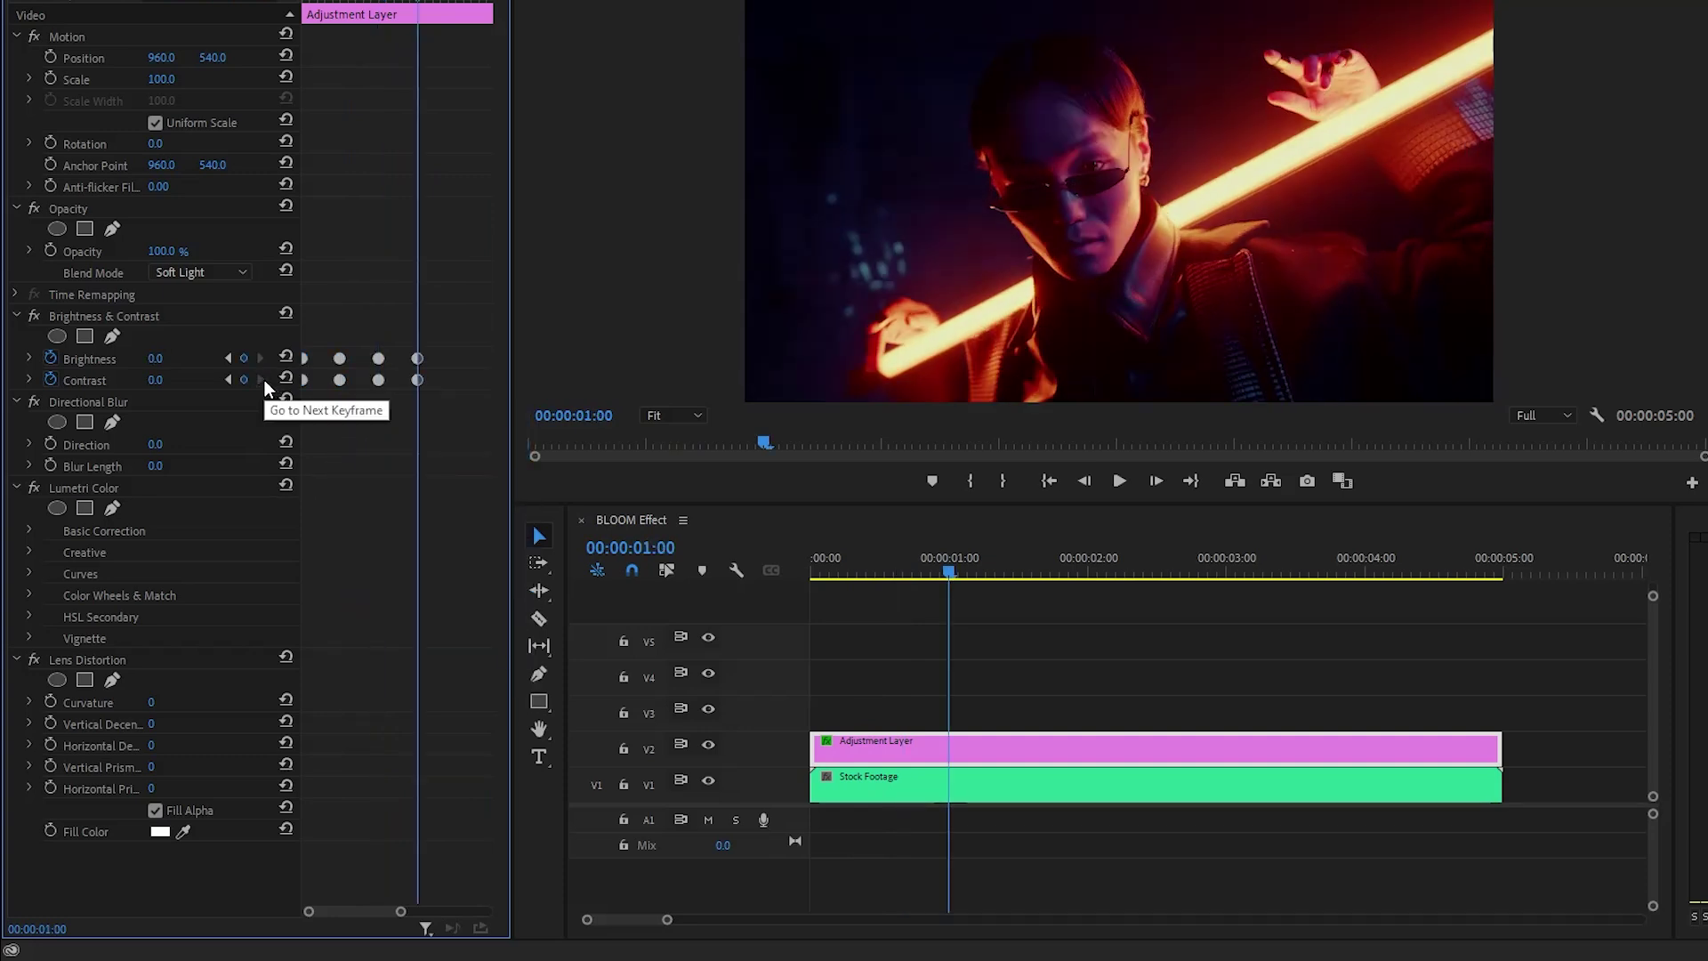
pyautogui.press('space')
pyautogui.press('space')
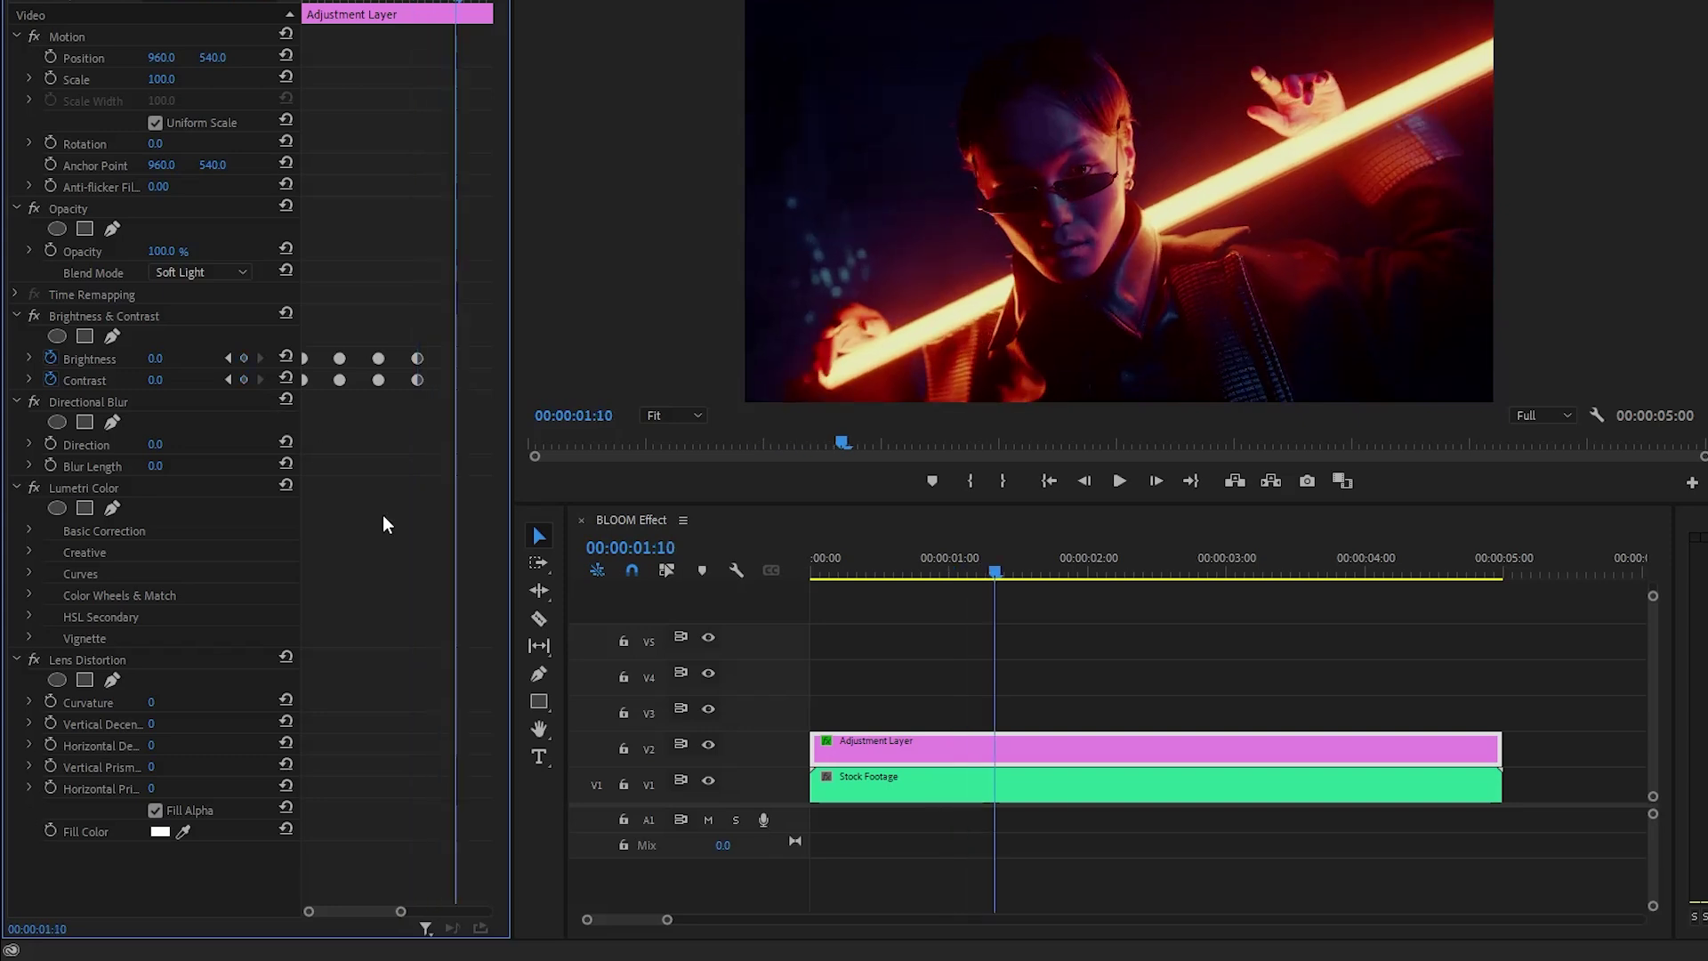
pyautogui.rightClick(444, 421)
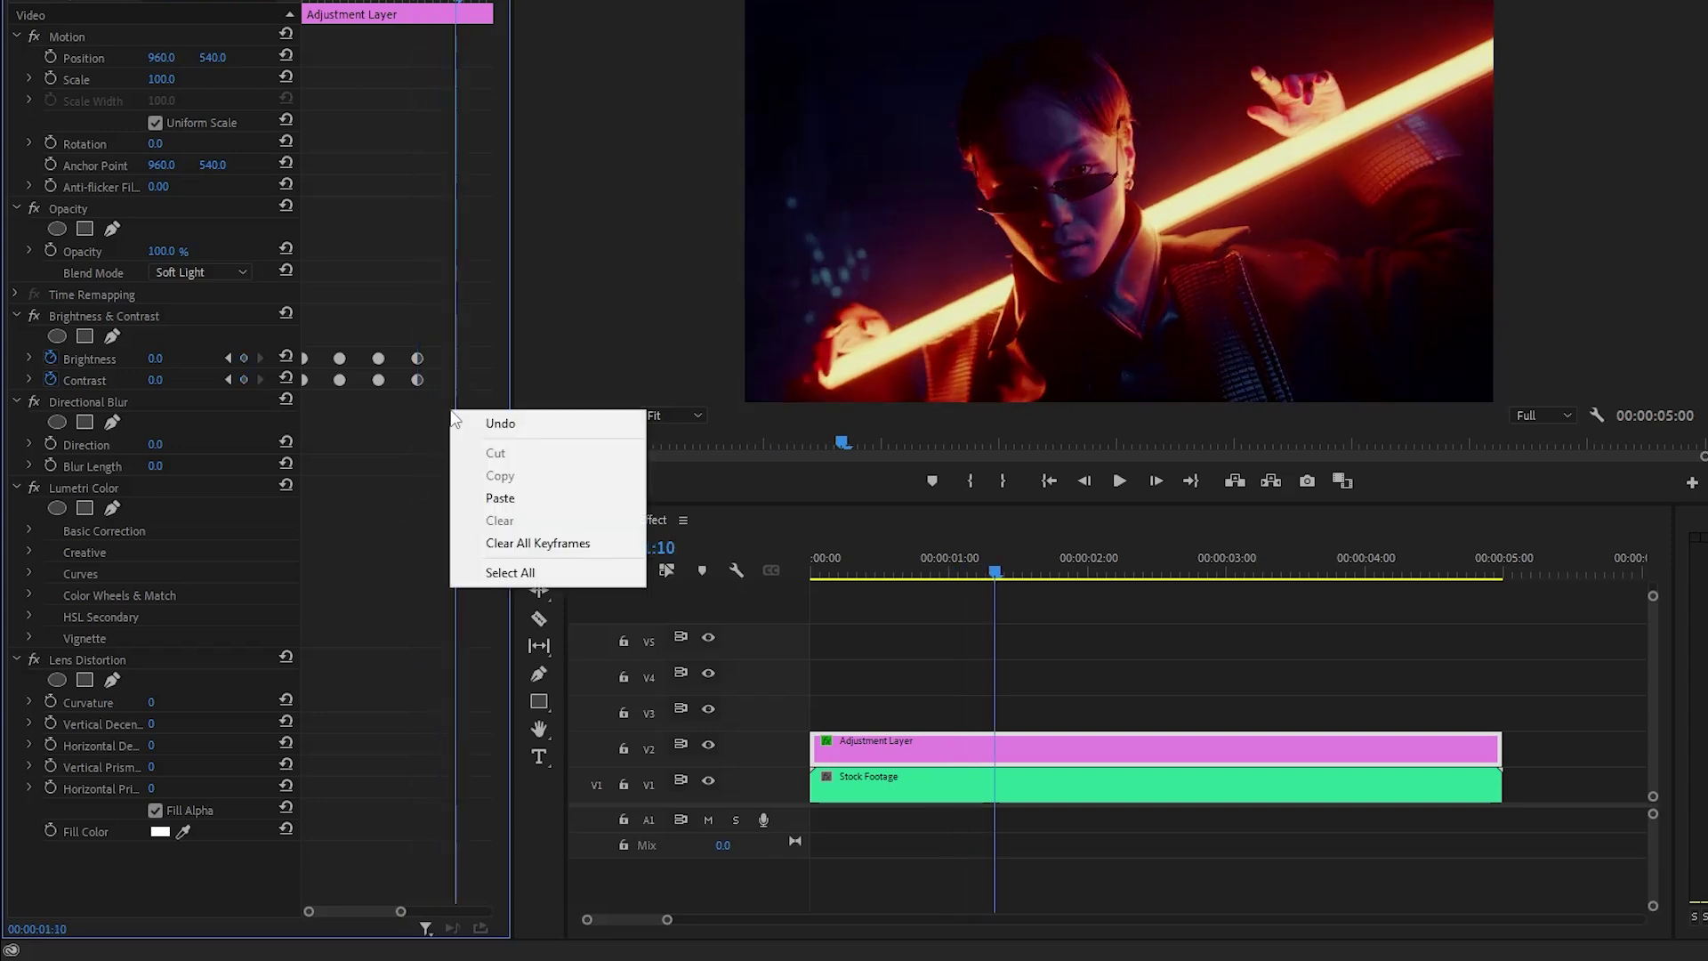
pyautogui.click(477, 502)
pyautogui.moveTo(400, 908); pyautogui.dragTo(517, 907)
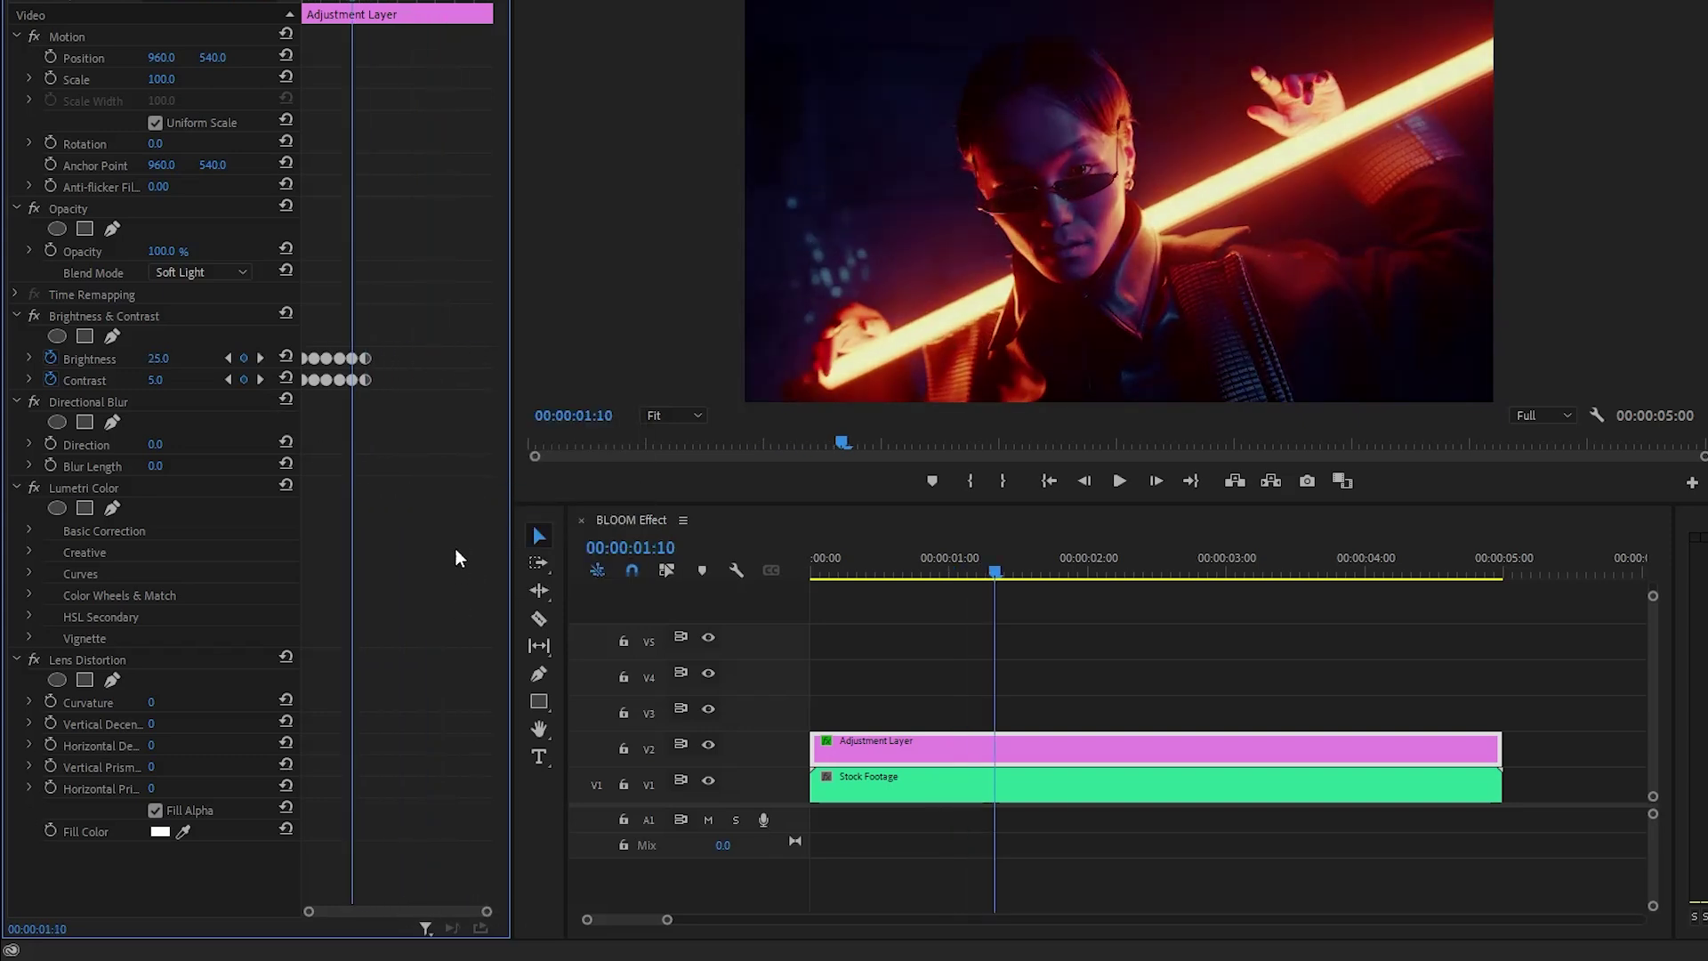
pyautogui.press('space')
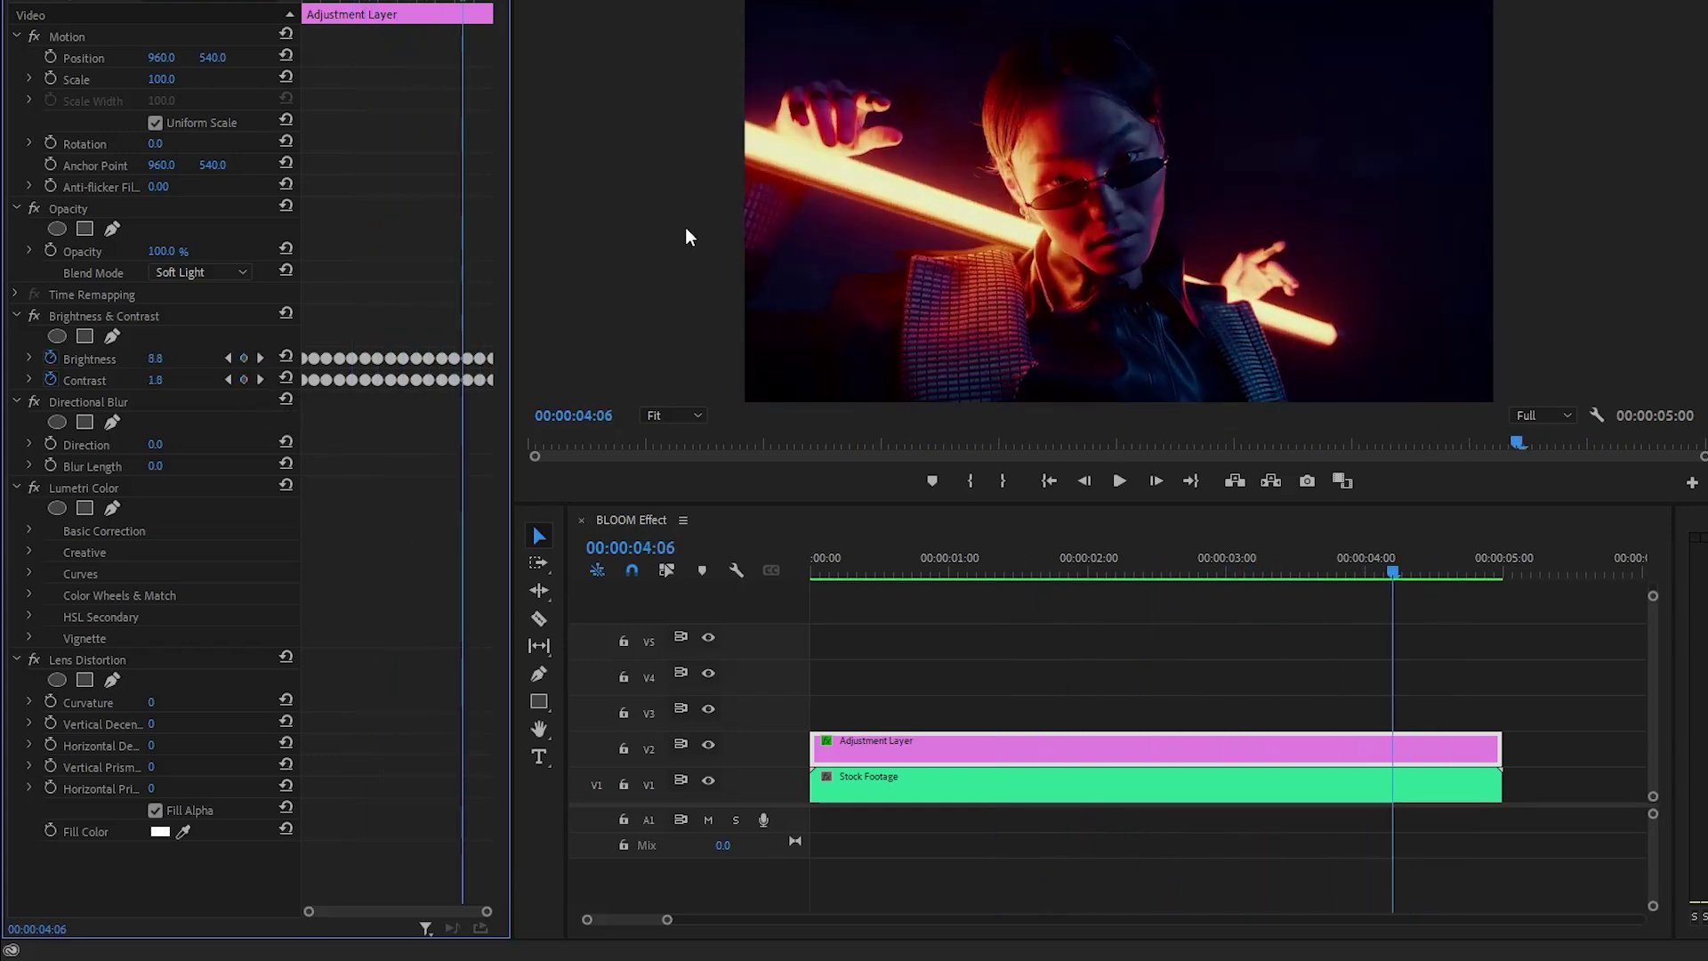
# Set Directional Blur Direction to 143° and expand Lumetri Color's Basic Correction section.
pyautogui.click(115, 402)
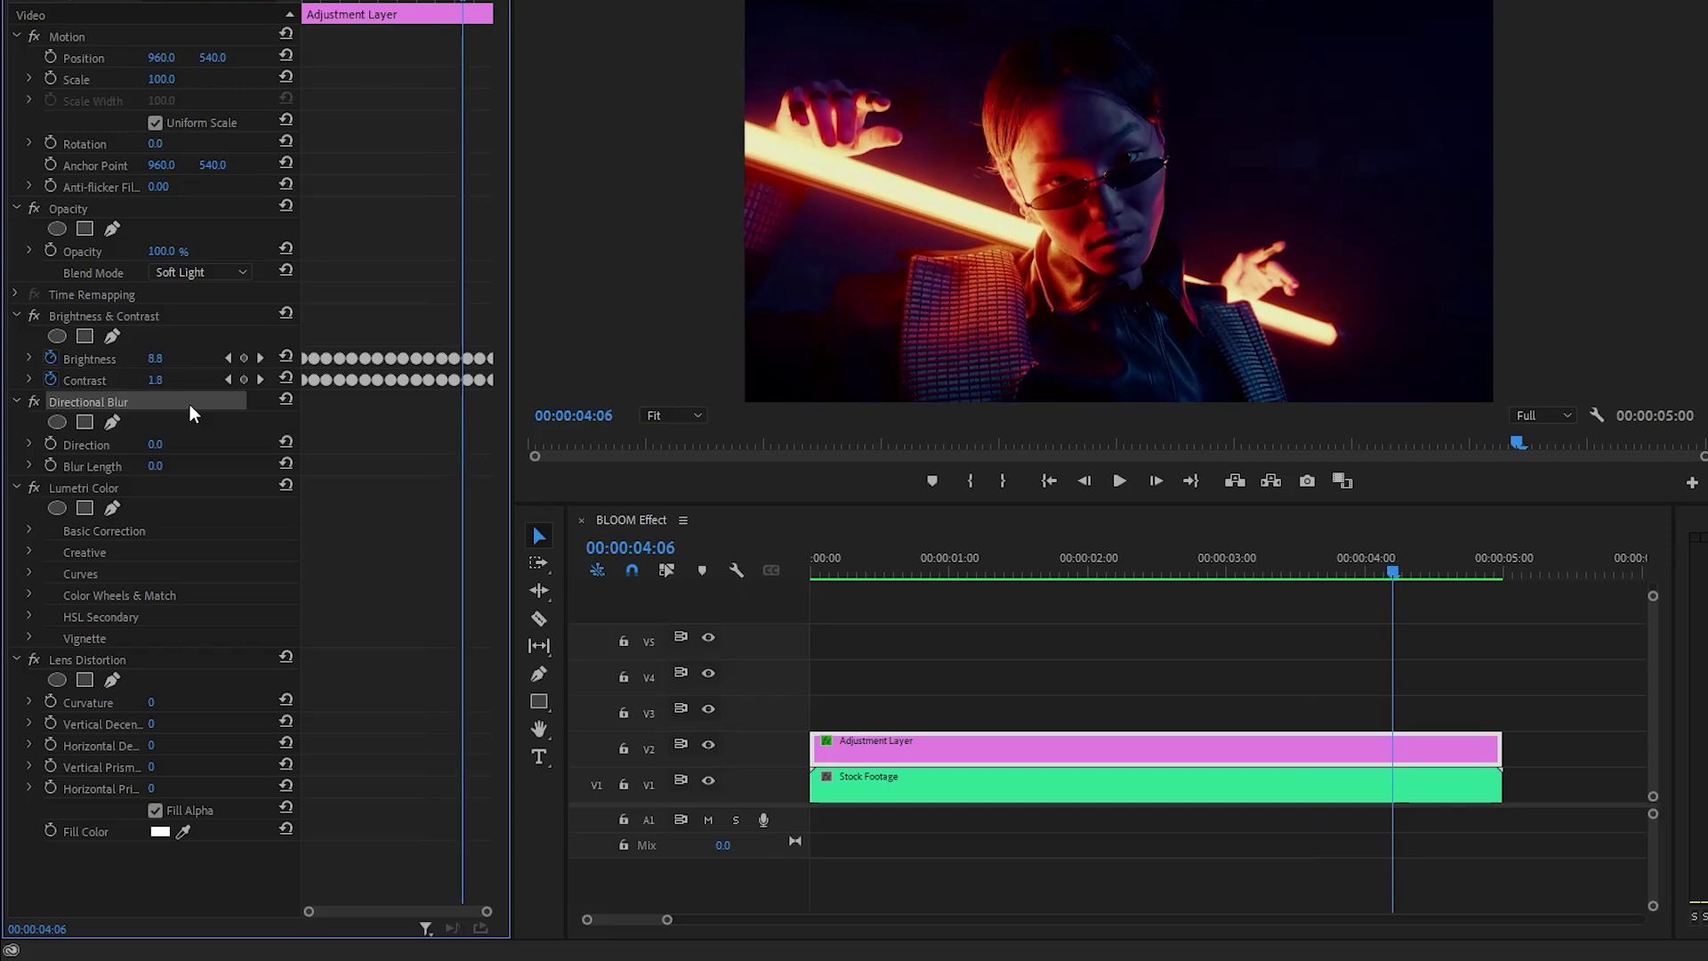
pyautogui.click(104, 445)
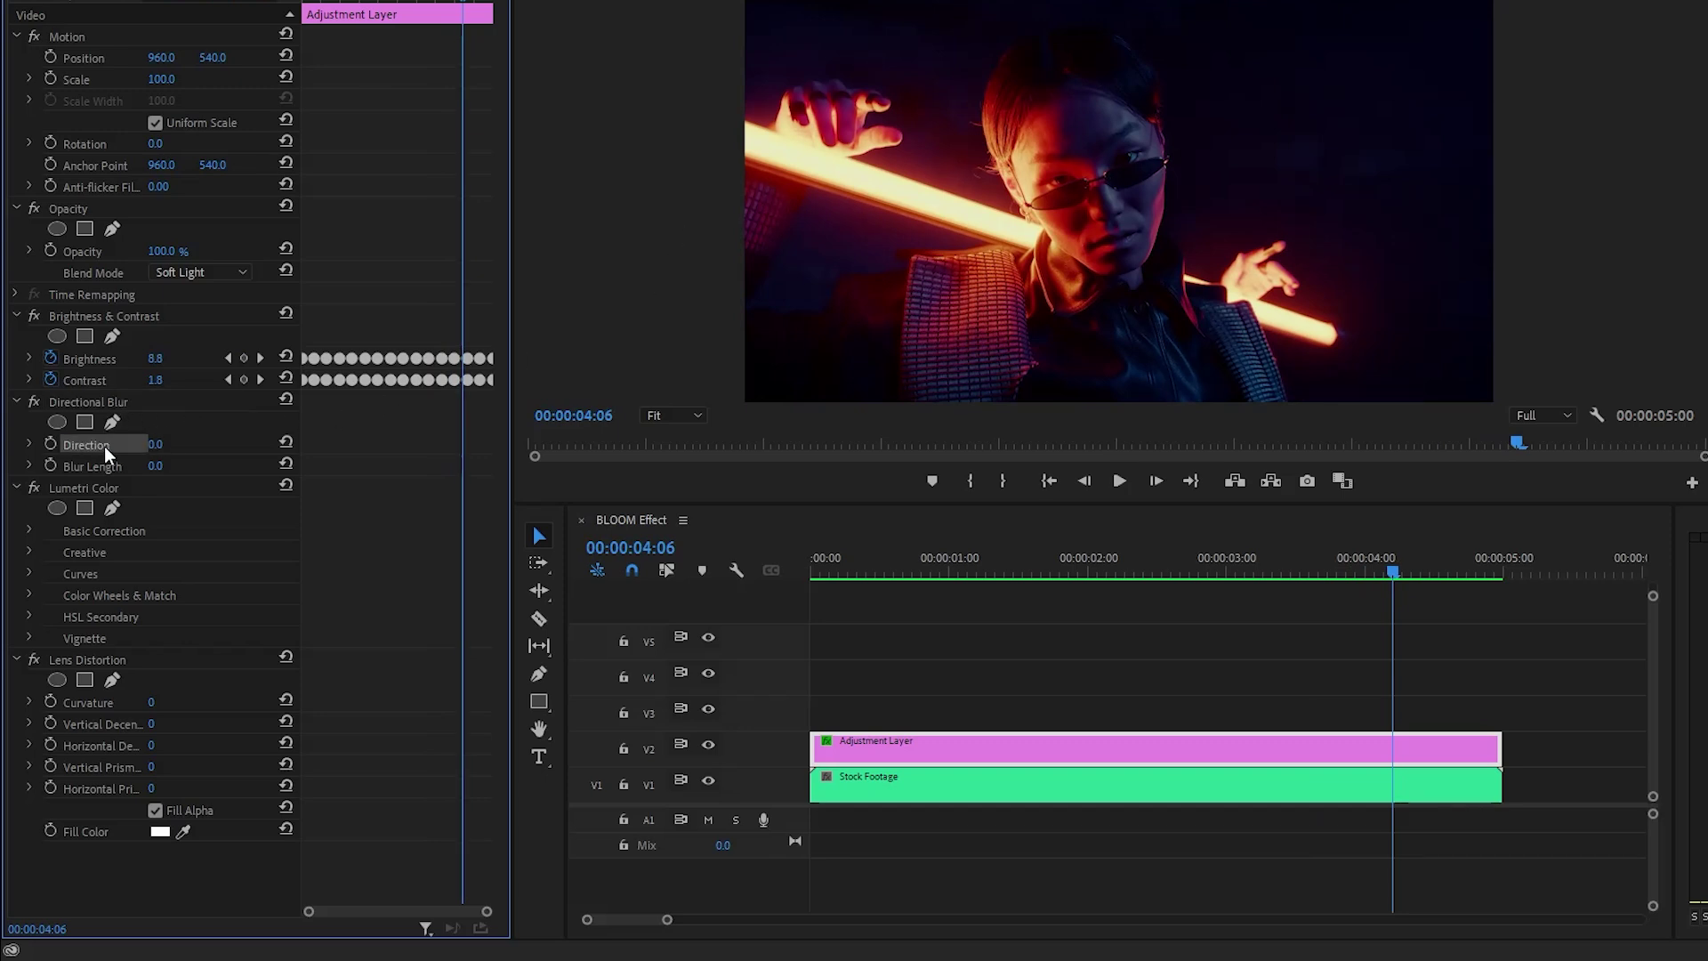
pyautogui.click(159, 444)
pyautogui.write('143')
pyautogui.press('Return')
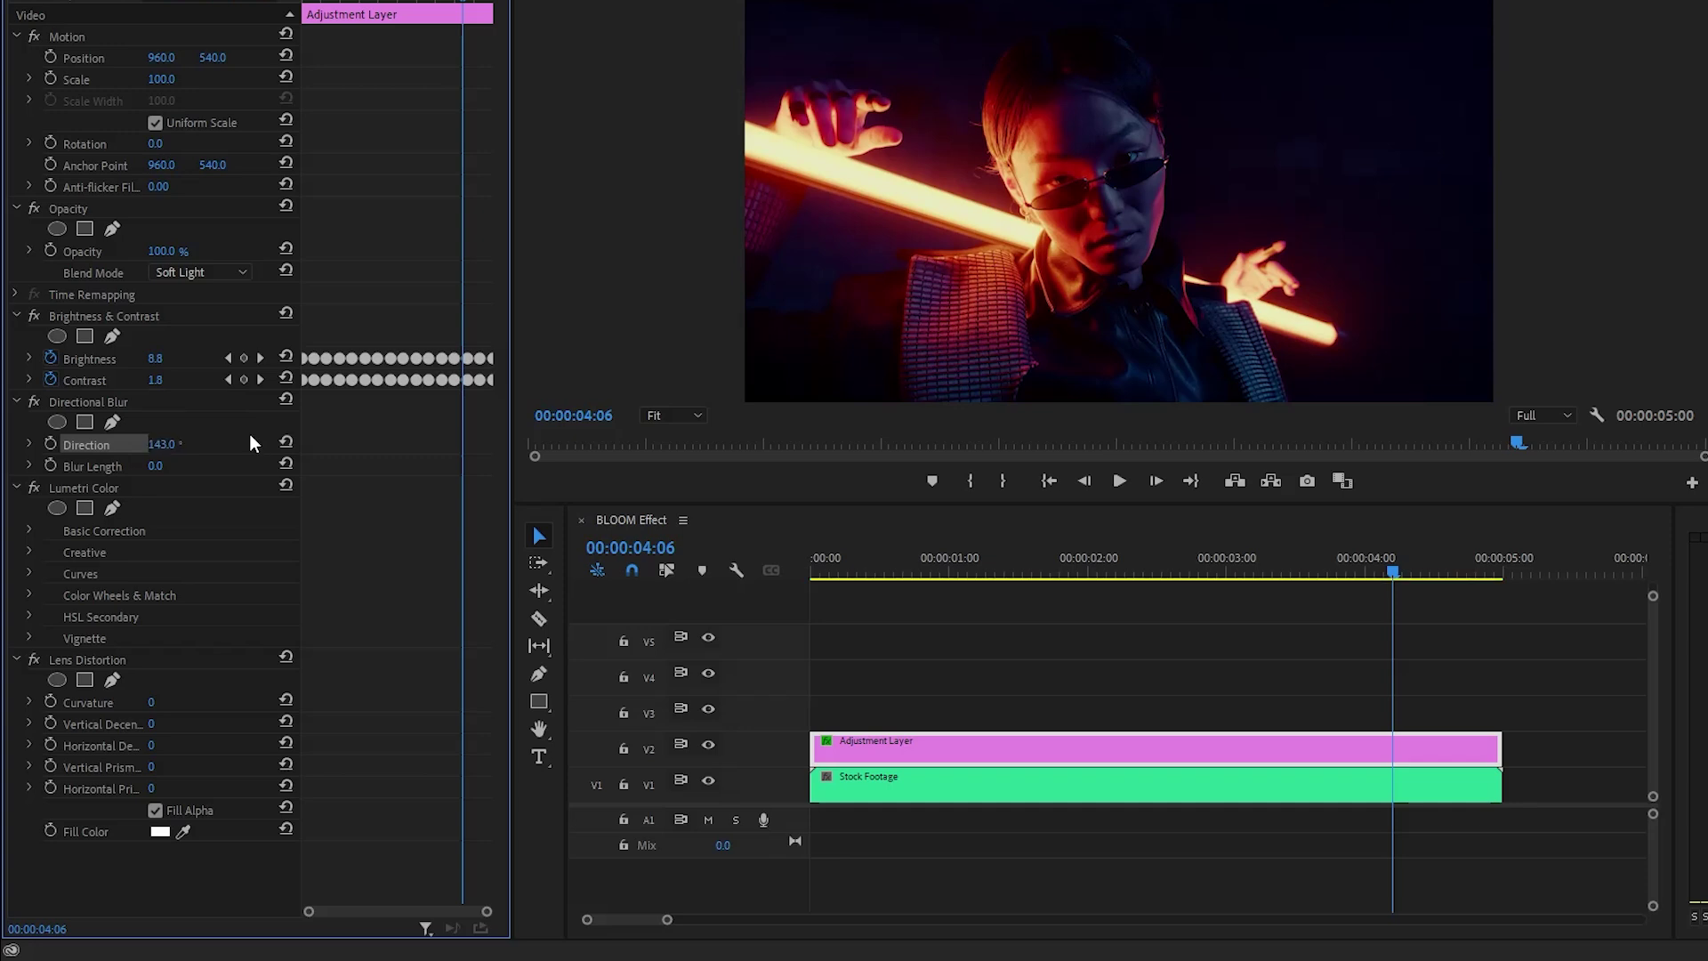
pyautogui.click(172, 491)
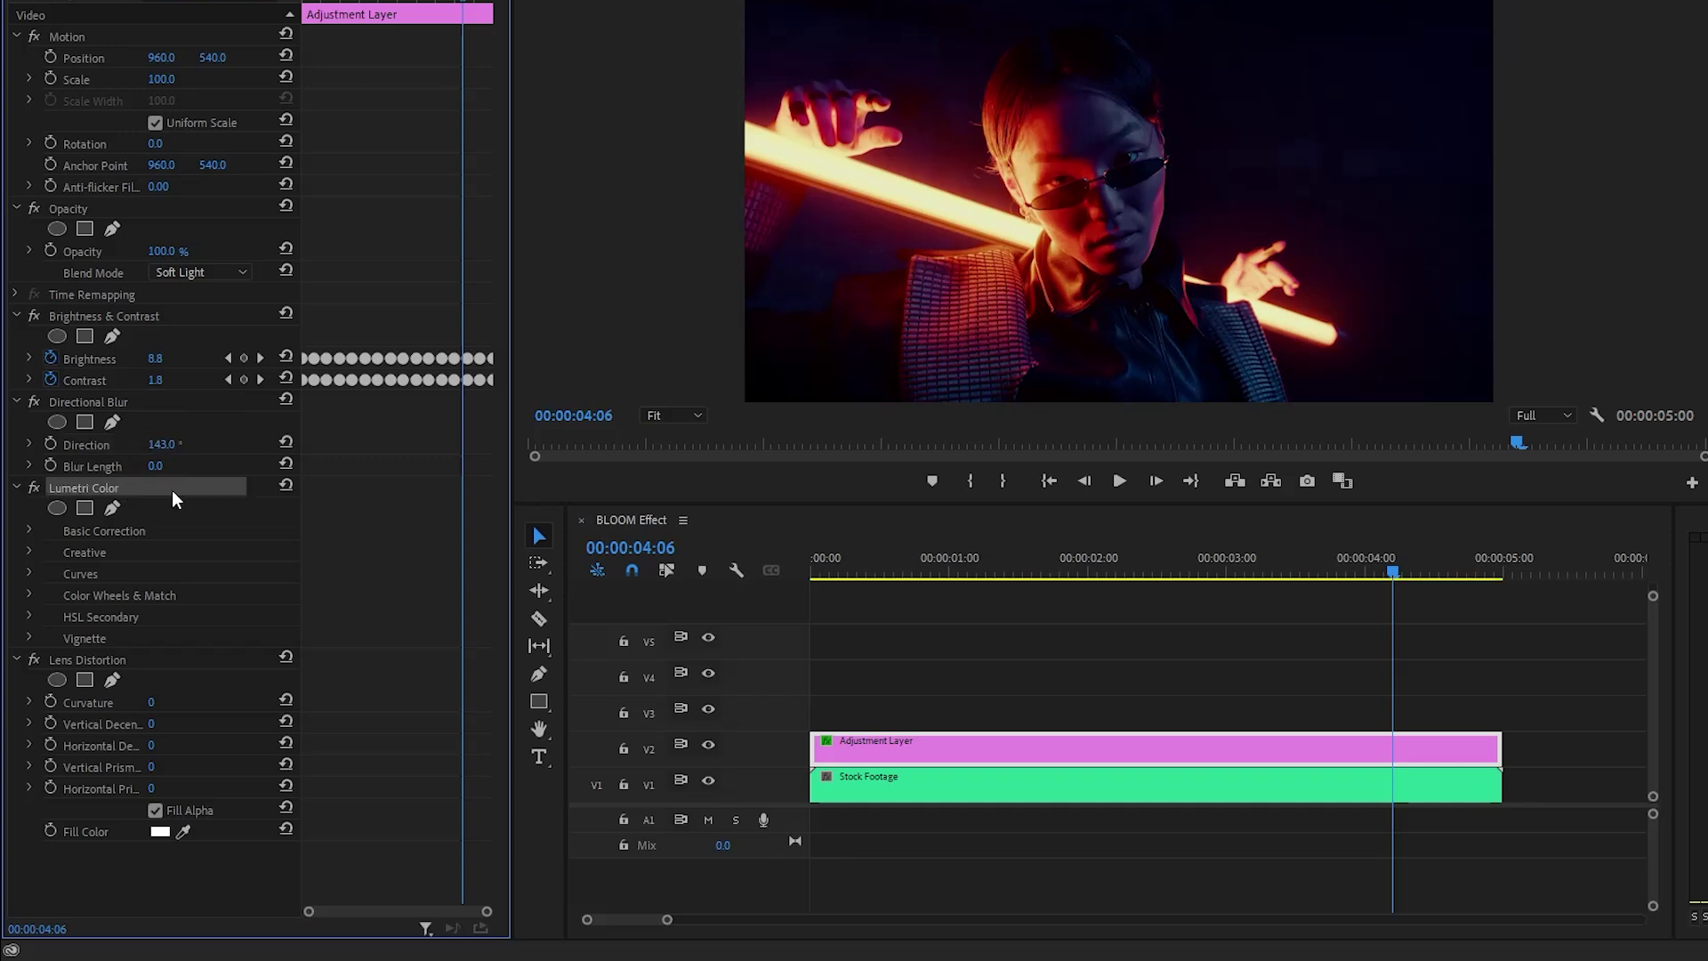
pyautogui.click(29, 528)
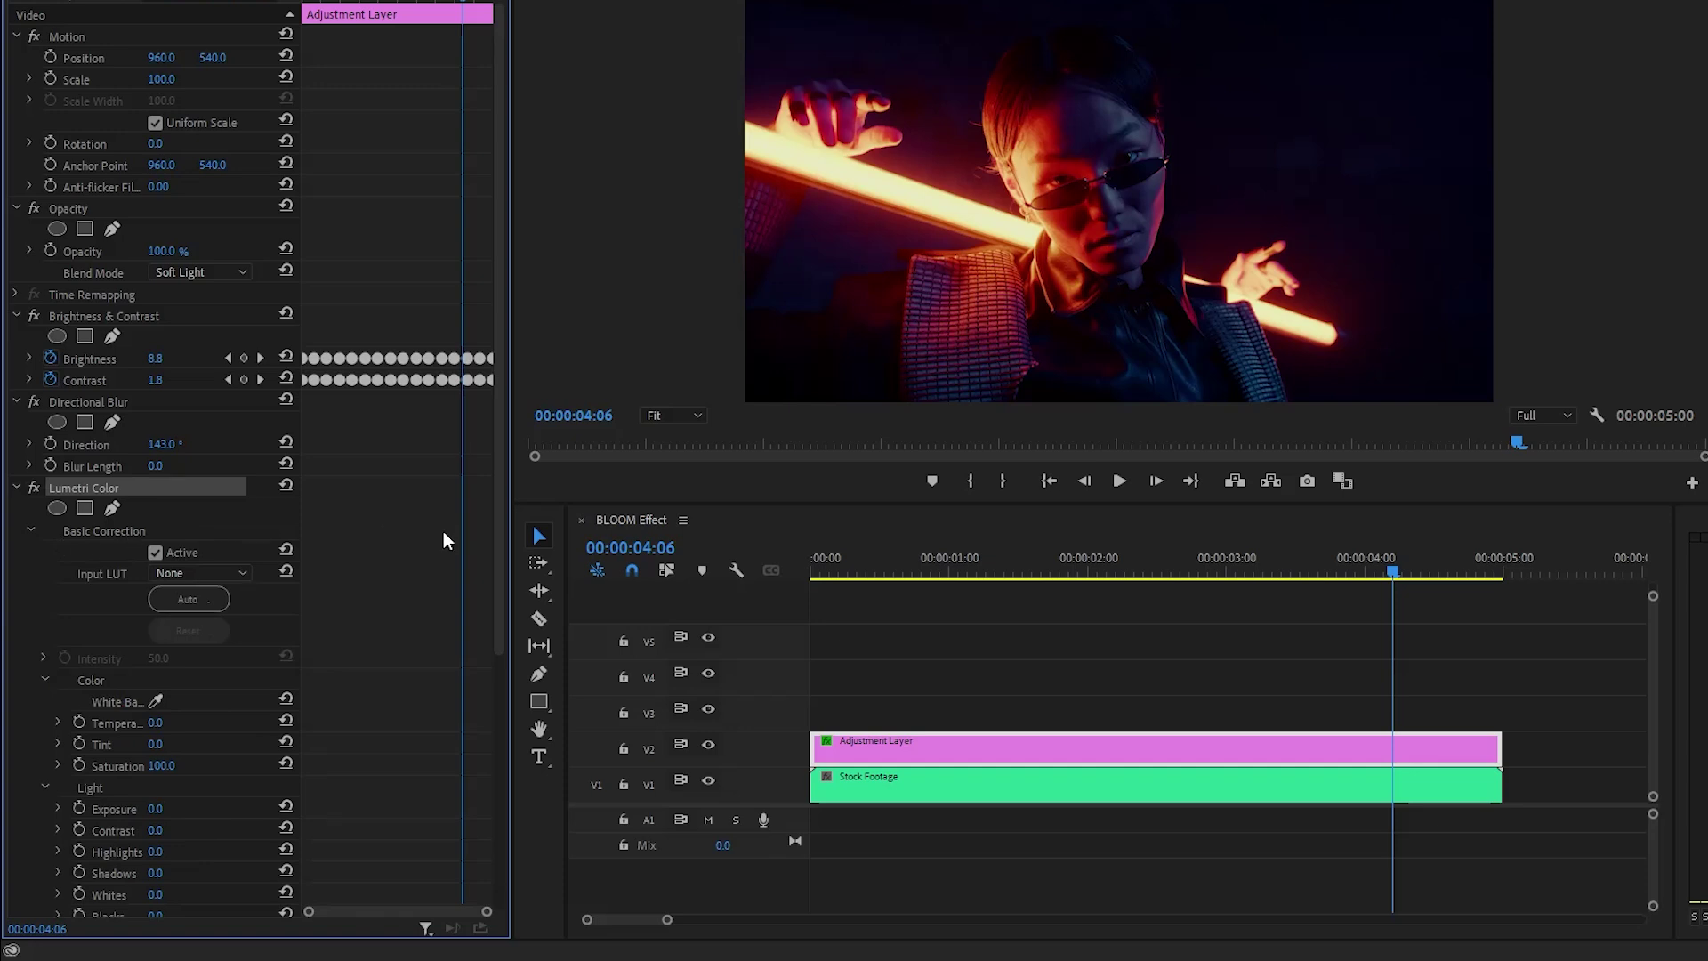
# Set Lumetri Basic Correction Exposure to -2.
pyautogui.scroll(-8, 374, 553)
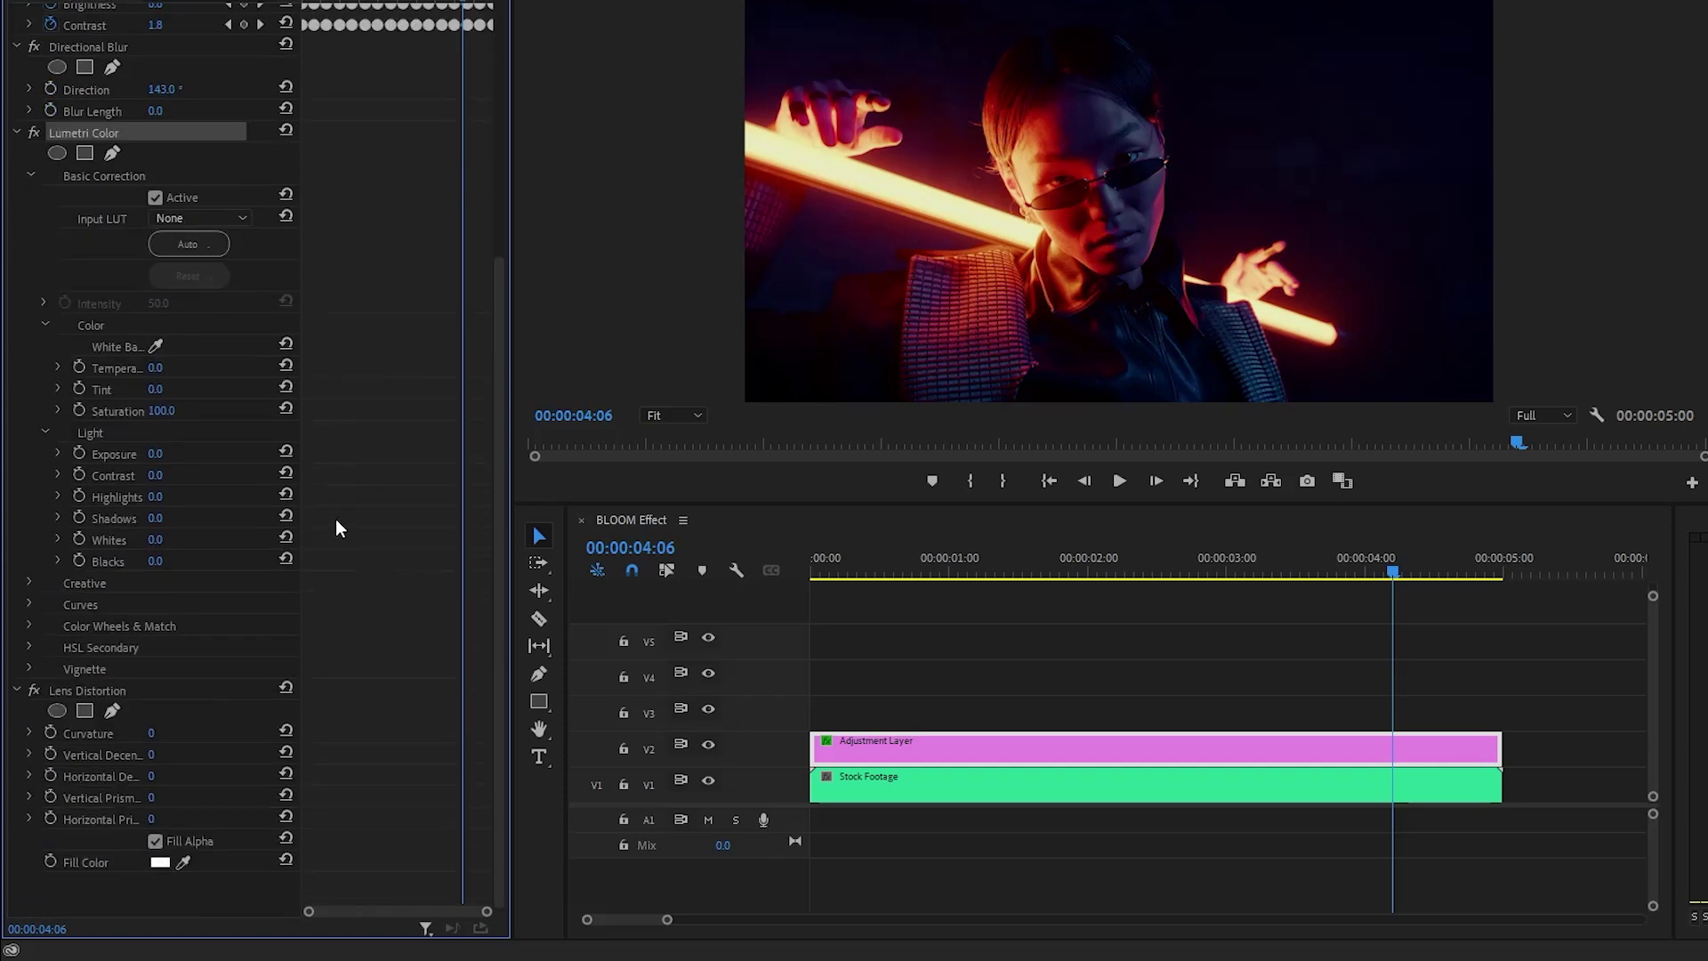
pyautogui.click(155, 454)
pyautogui.write('-2')
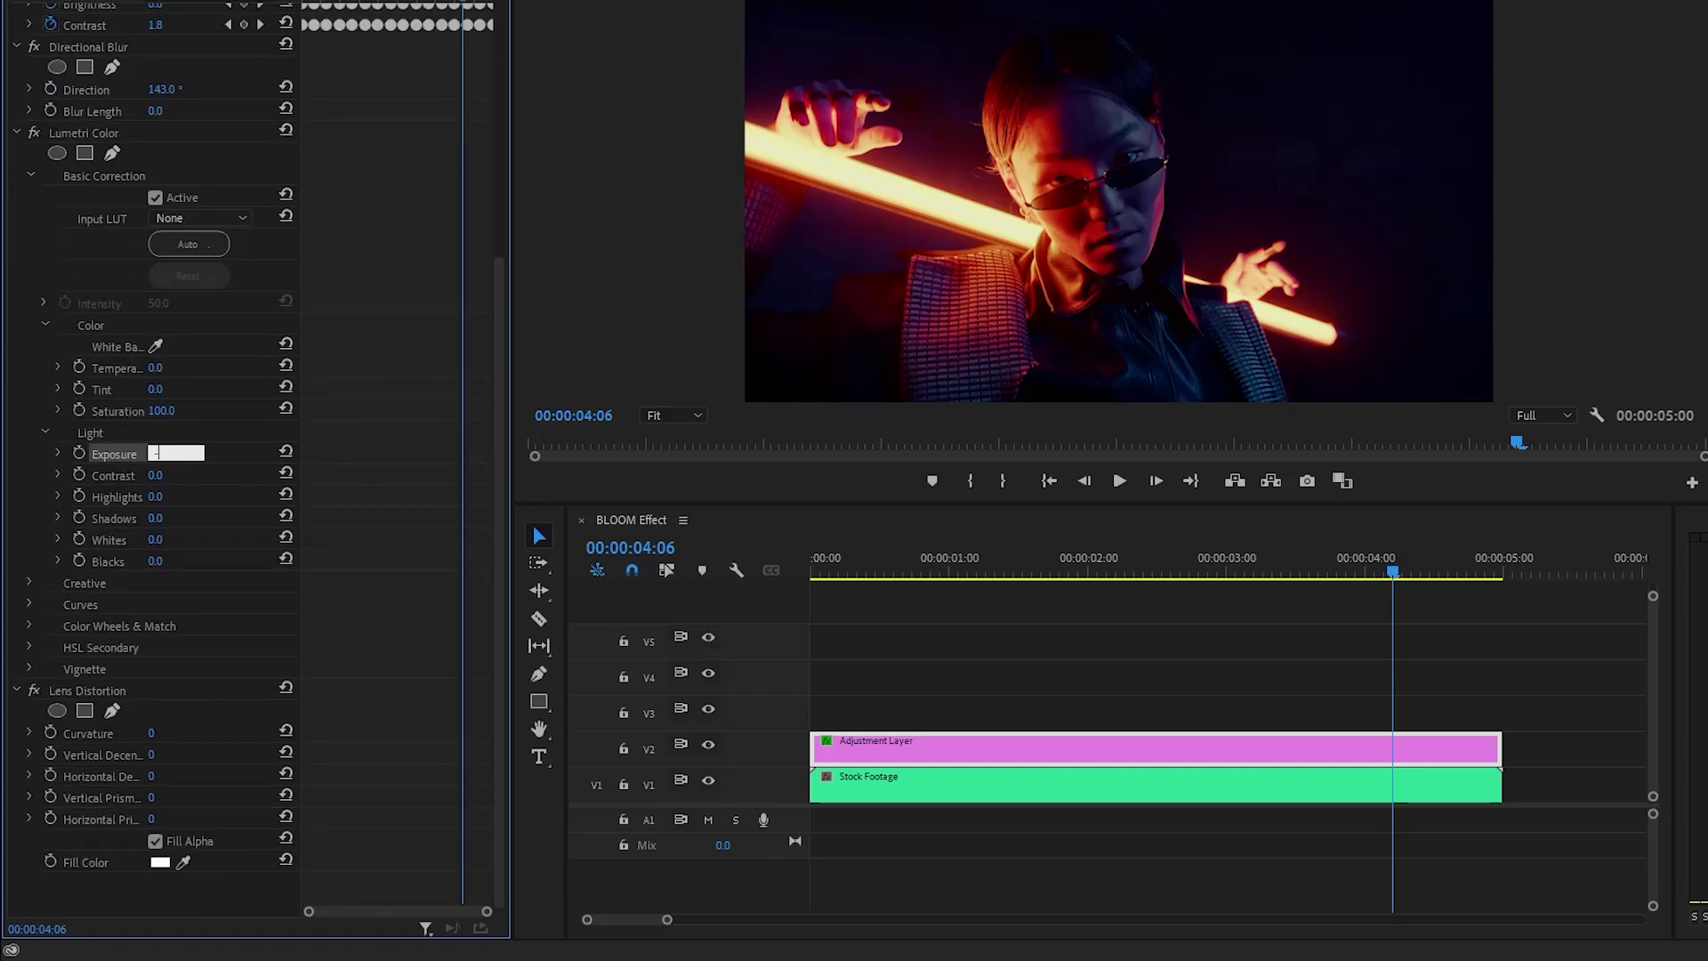
pyautogui.press('Return')
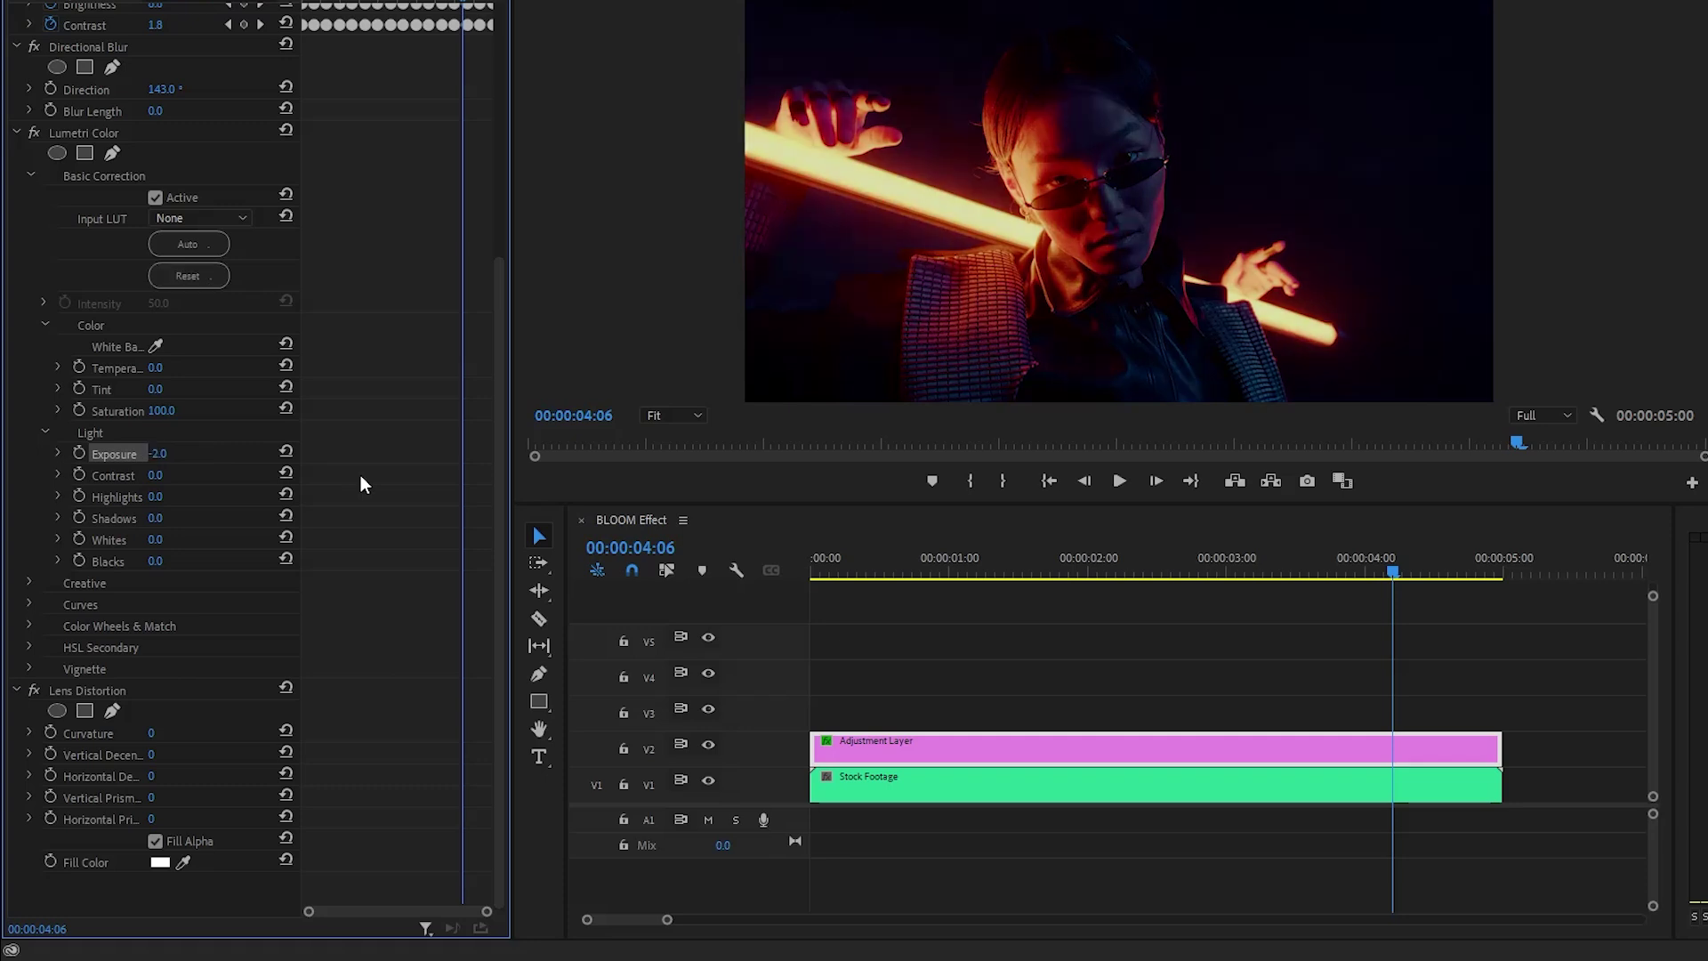
pyautogui.click(31, 176)
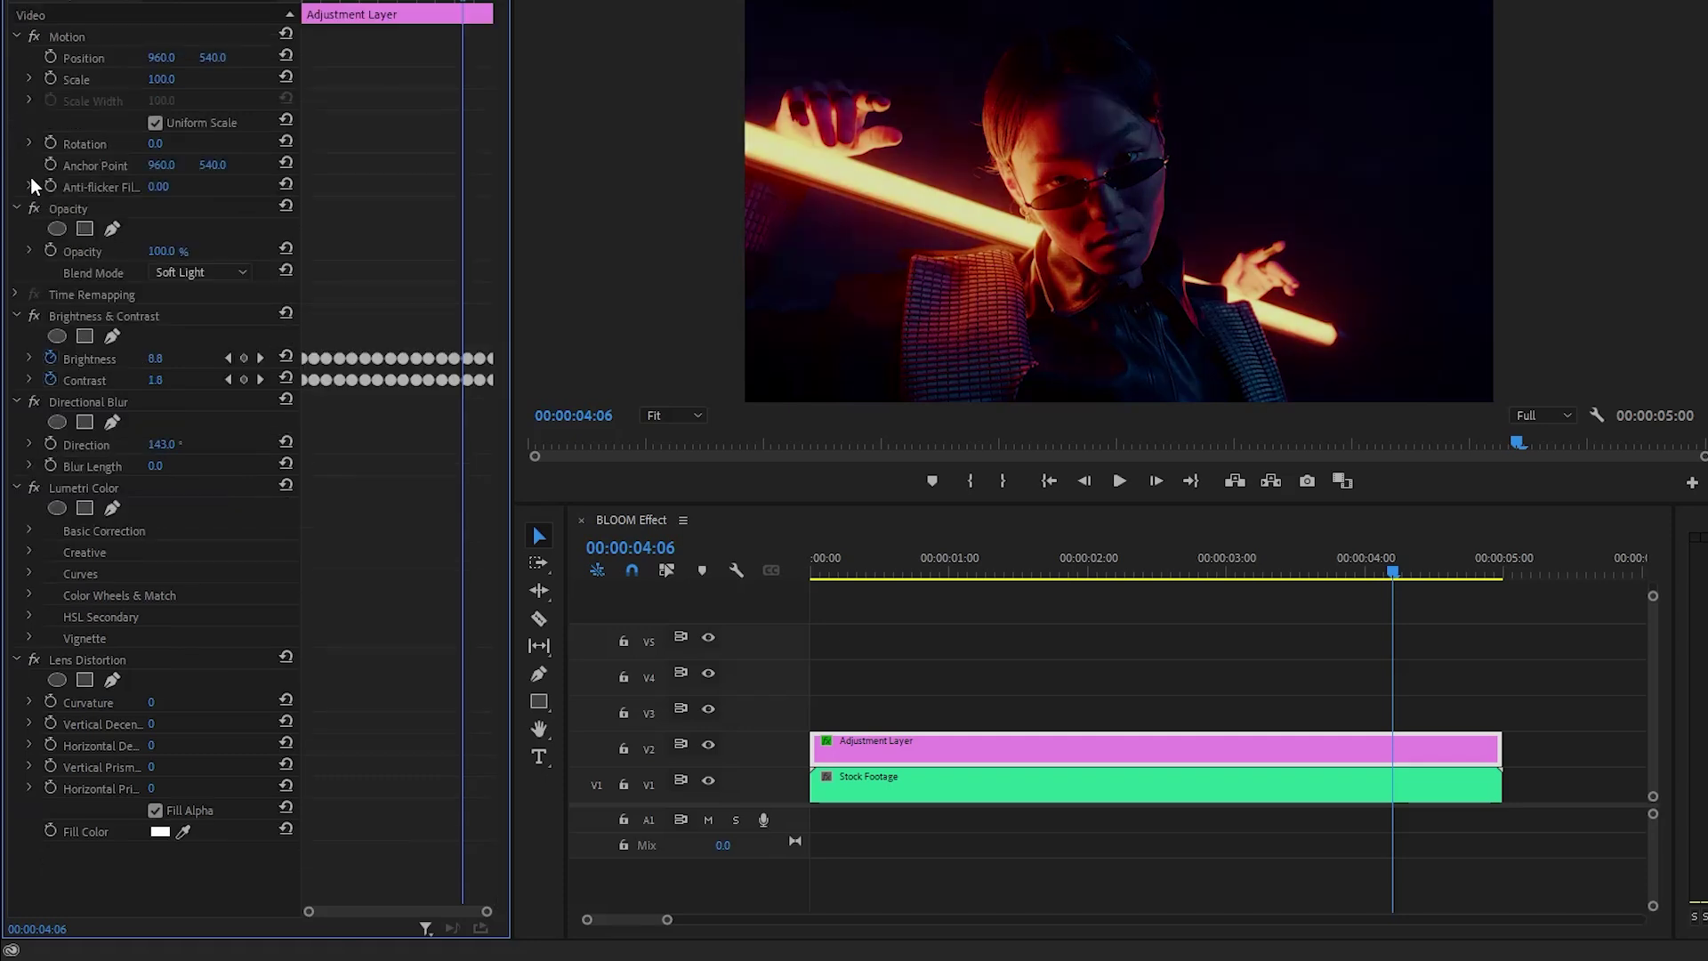
# In Lumetri Creative, set Vibrance to 100 and Saturation to 200.
pyautogui.click(27, 552)
pyautogui.scroll(-3, 363, 491)
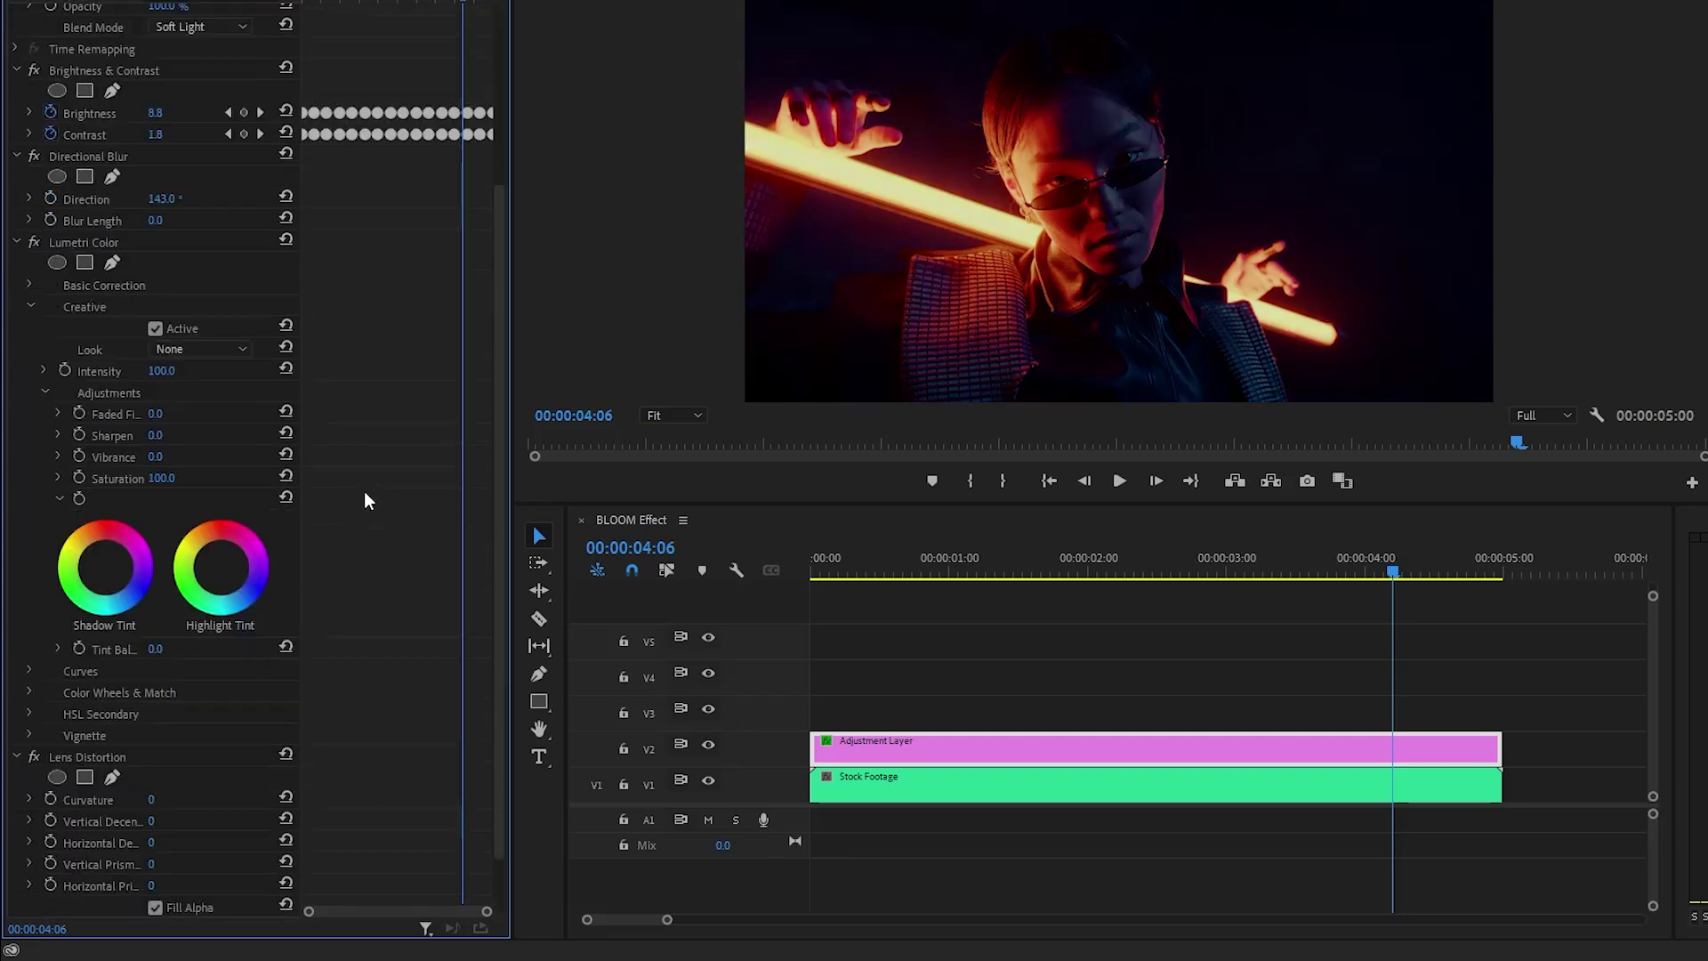
pyautogui.click(174, 454)
pyautogui.write('100')
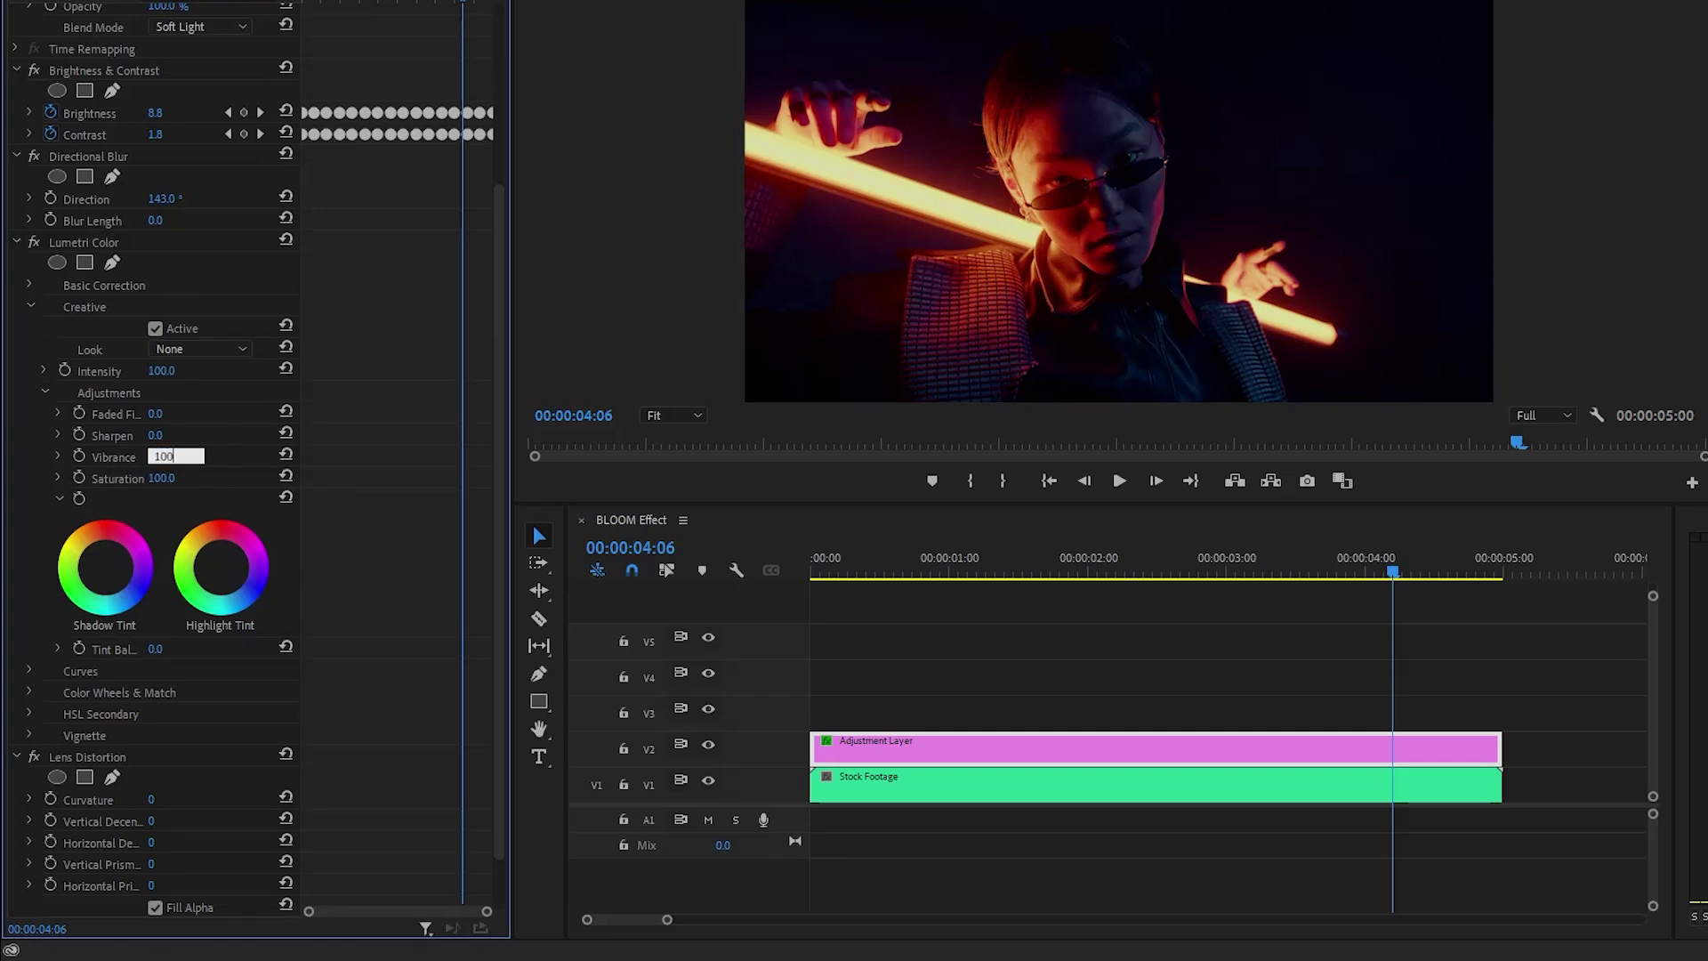
pyautogui.press('Return')
pyautogui.click(162, 478)
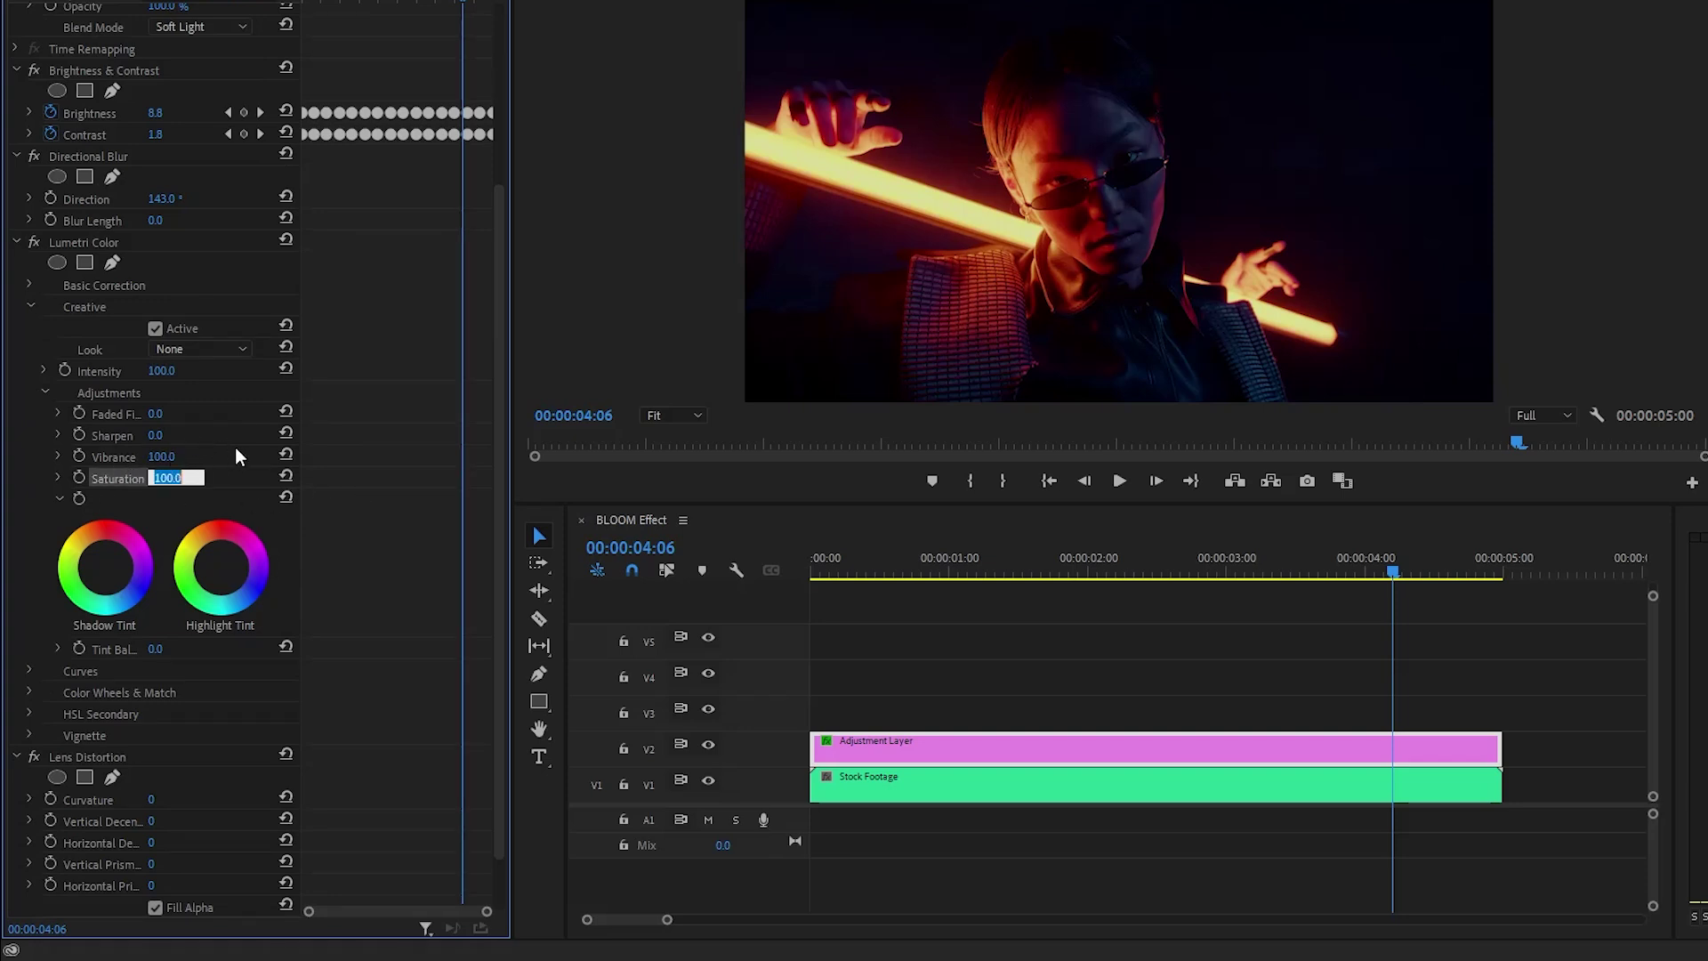
pyautogui.write('200')
pyautogui.press('Return')
# Add a Lumetri vignette with Amount -2.1 and Midpoint 38.
pyautogui.click(29, 735)
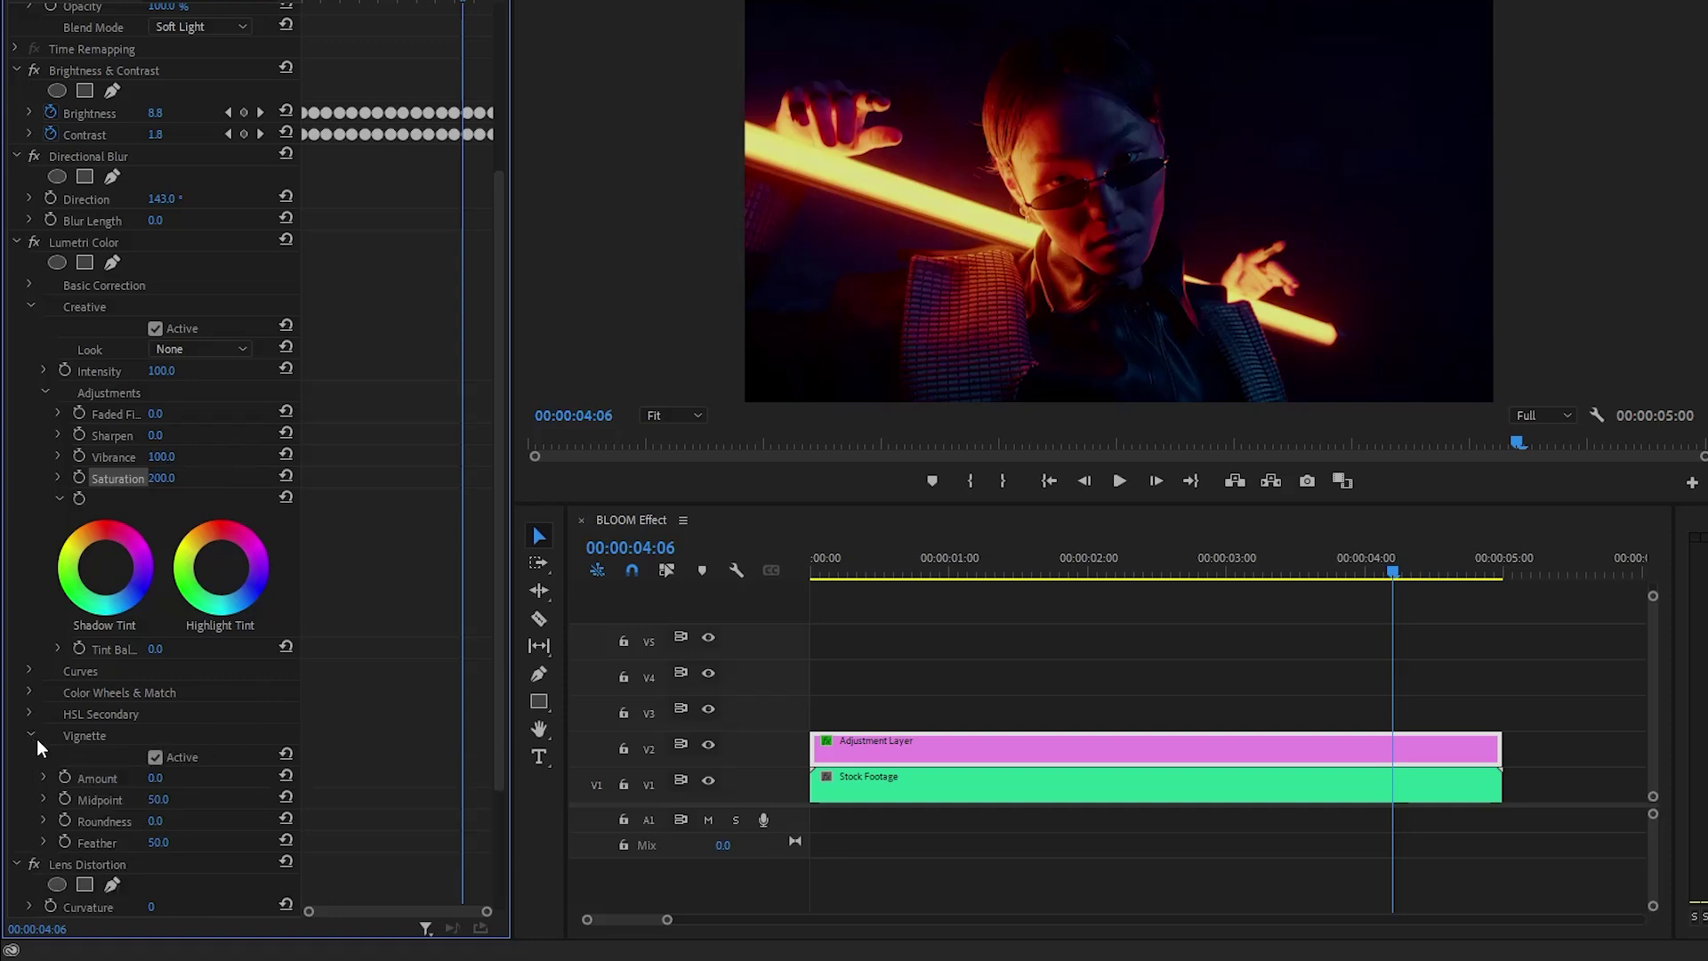
pyautogui.click(105, 780)
pyautogui.click(155, 777)
pyautogui.write('-2.1')
pyautogui.press('Return')
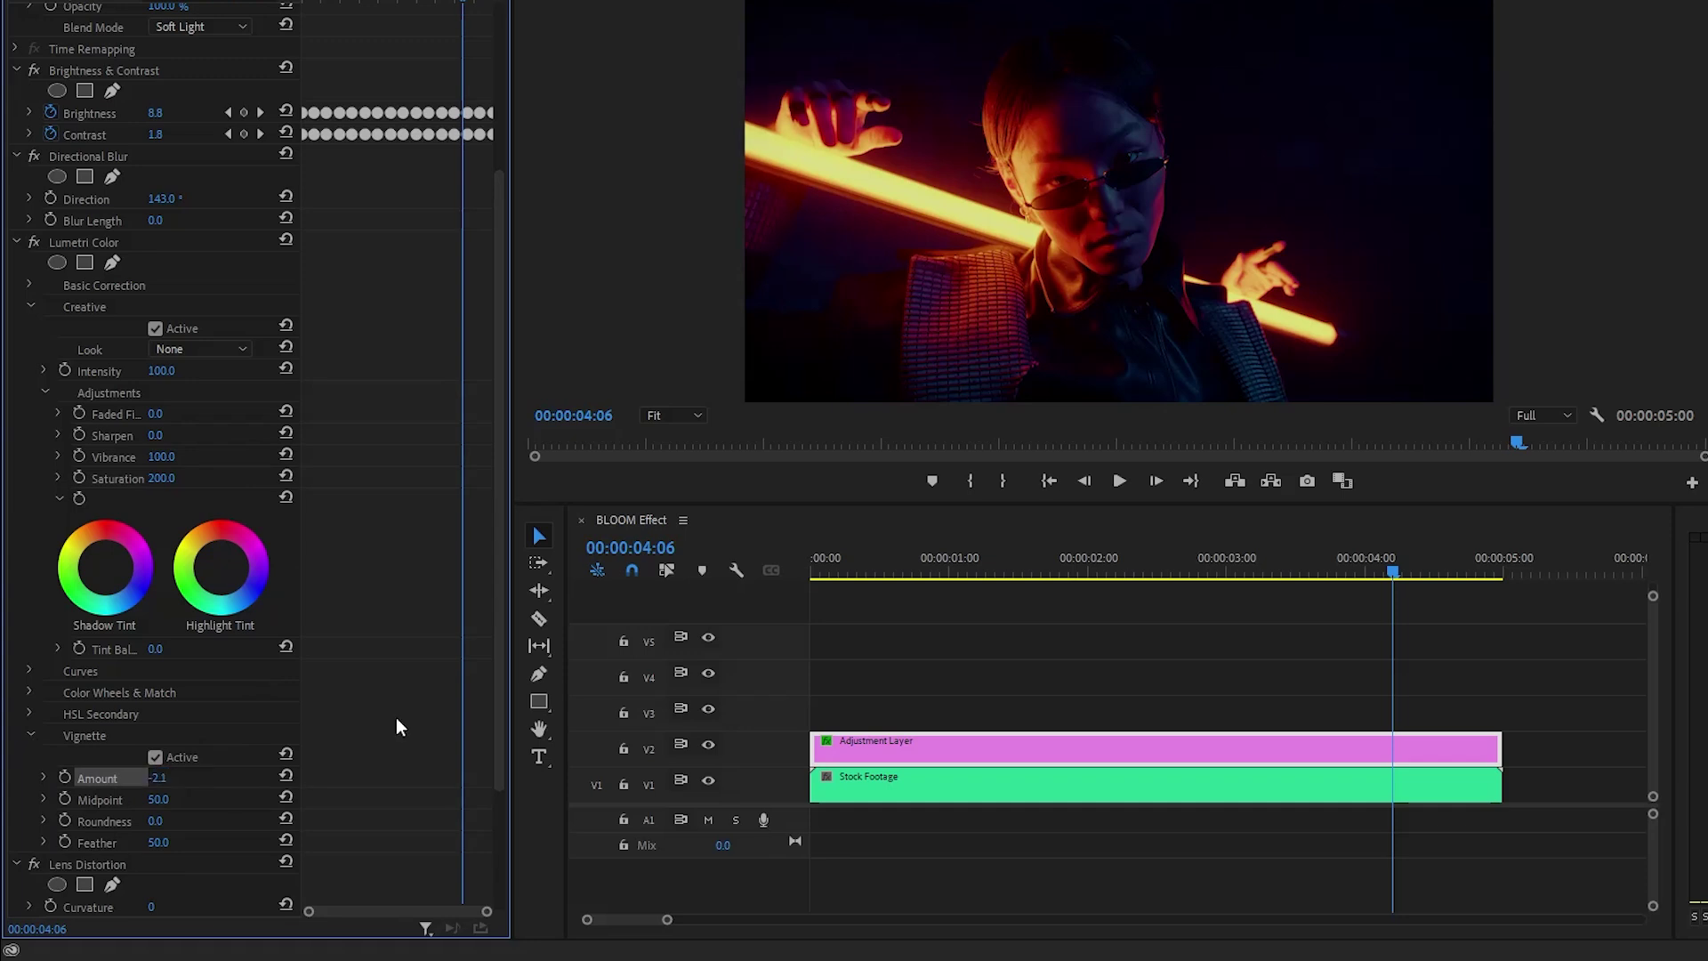
pyautogui.click(157, 799)
pyautogui.write('38')
pyautogui.press('Return')
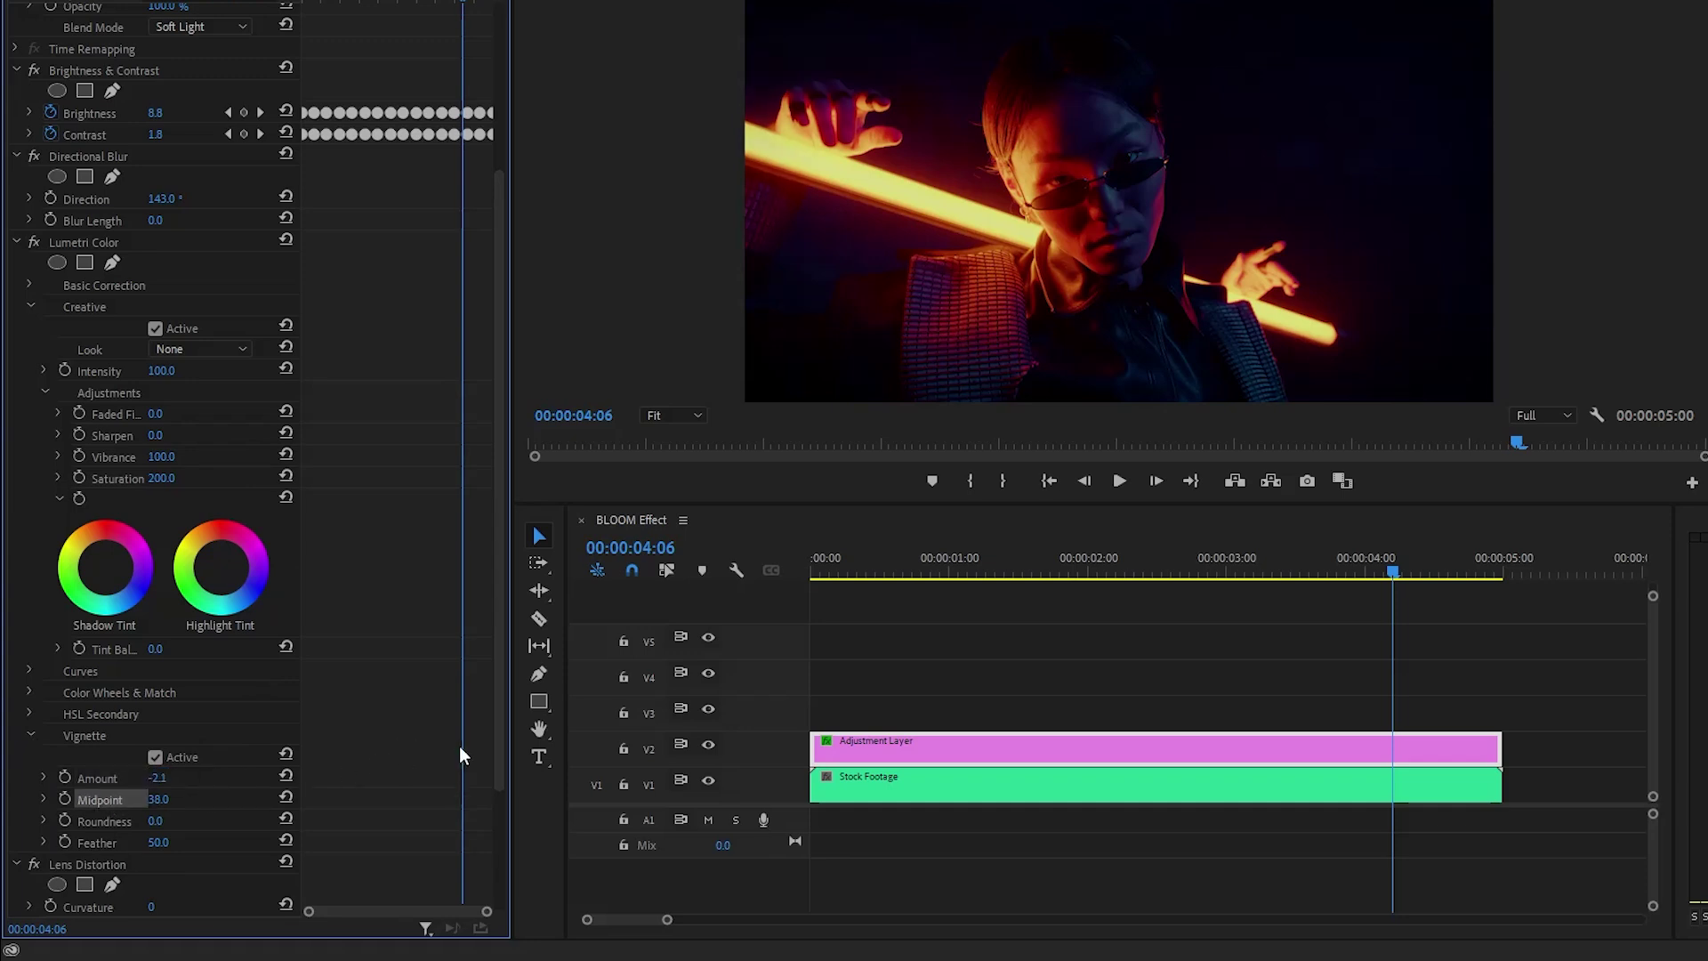
pyautogui.click(115, 242)
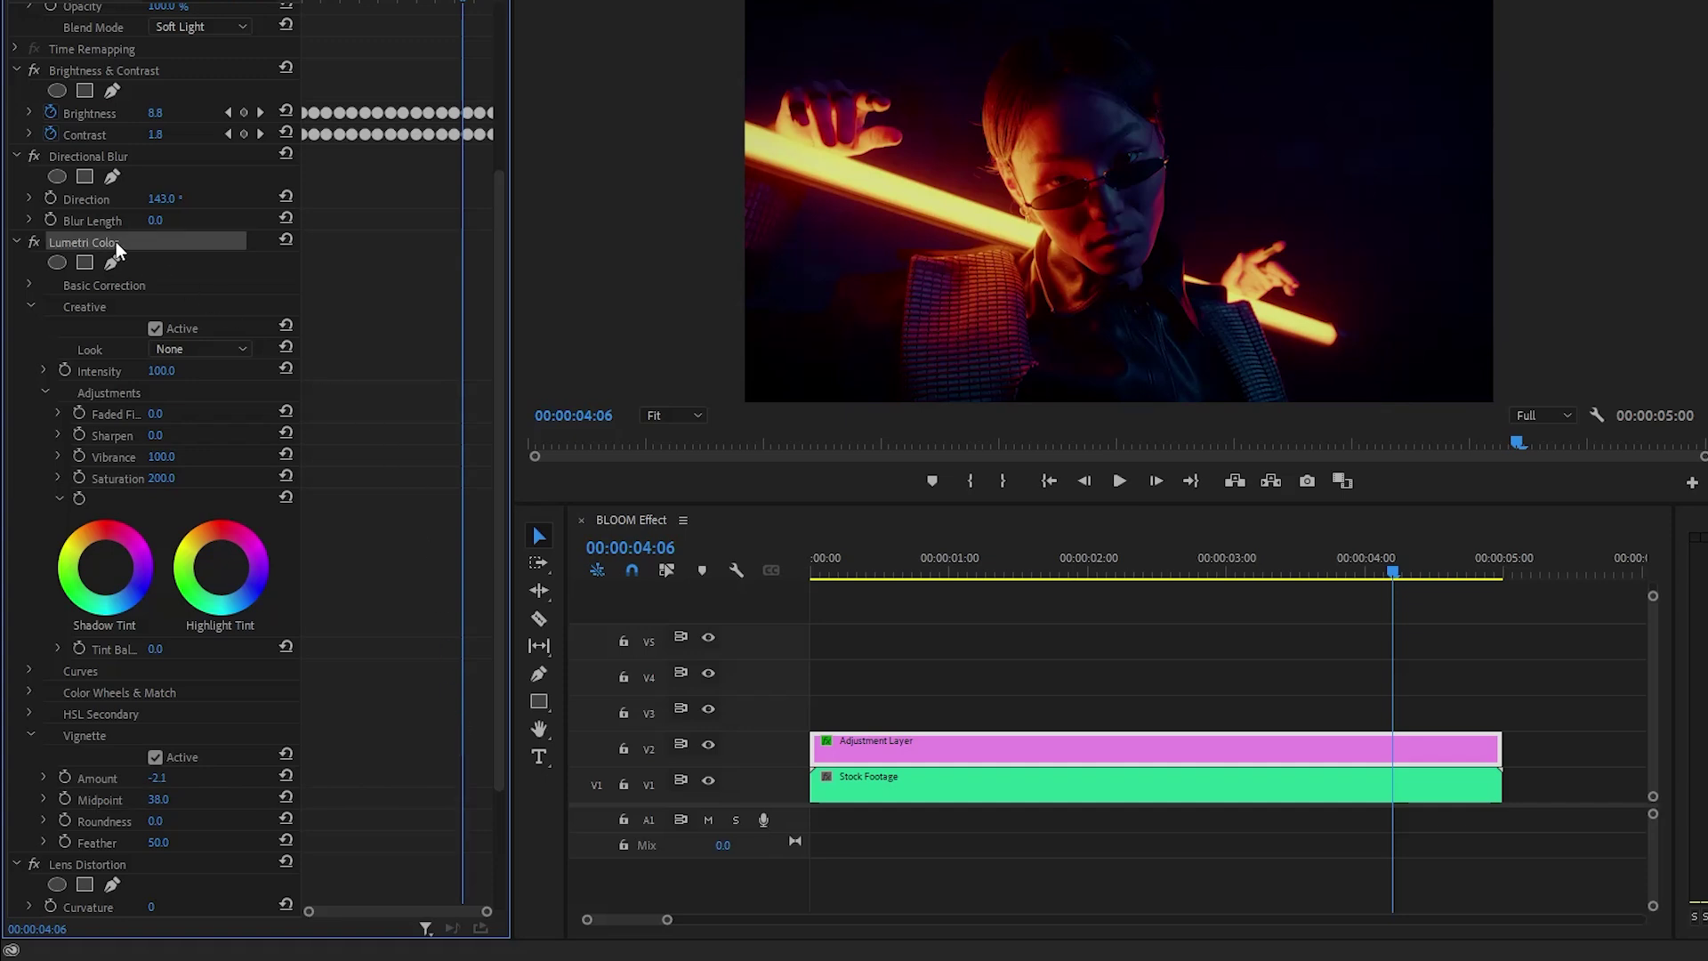
# Set the first layer's Lens Distortion Curvature to -15.
pyautogui.click(16, 242)
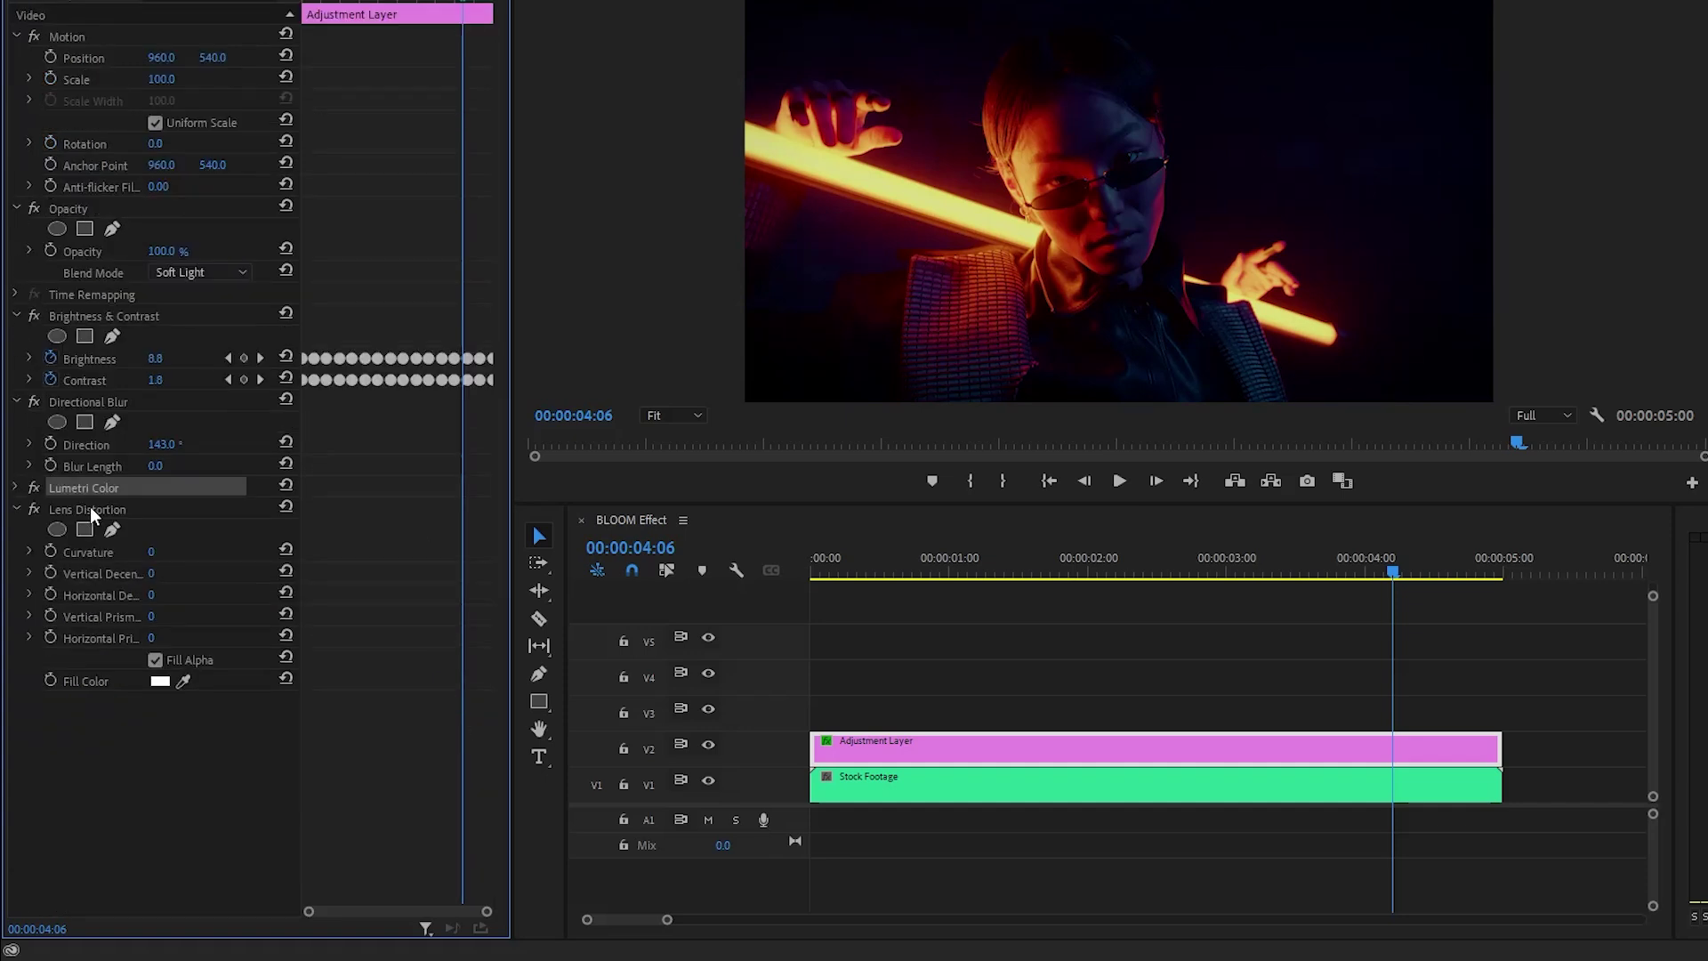
pyautogui.click(156, 512)
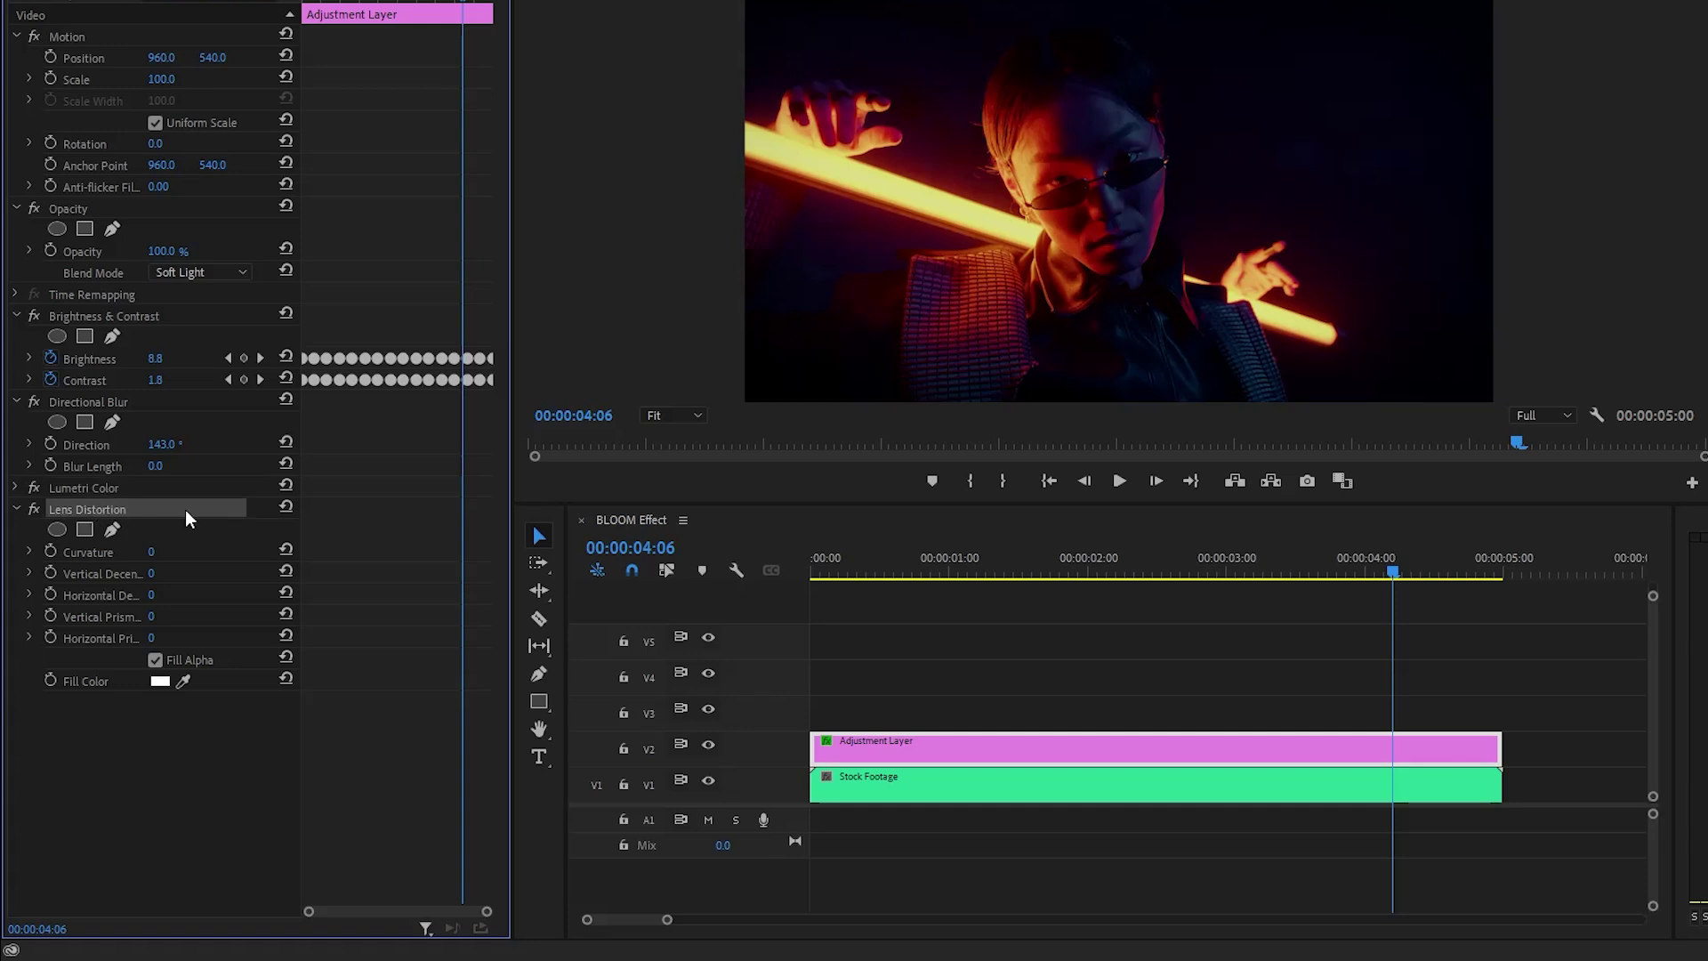
pyautogui.click(101, 552)
pyautogui.click(152, 552)
pyautogui.write('-15')
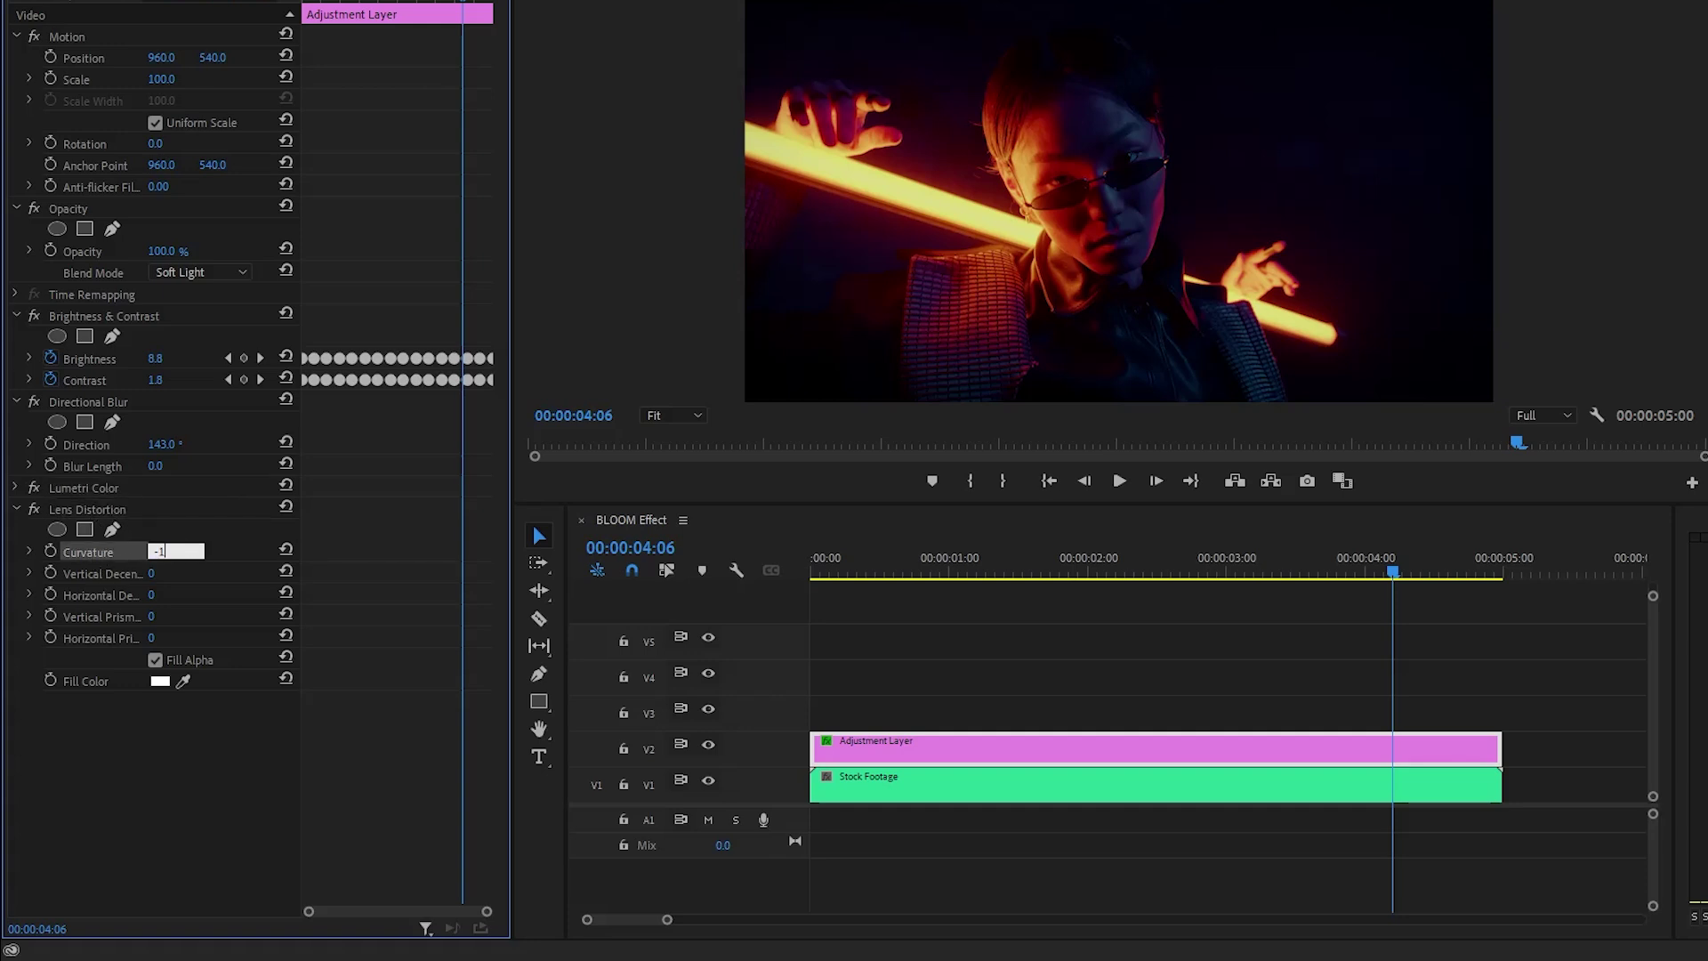
pyautogui.press('Return')
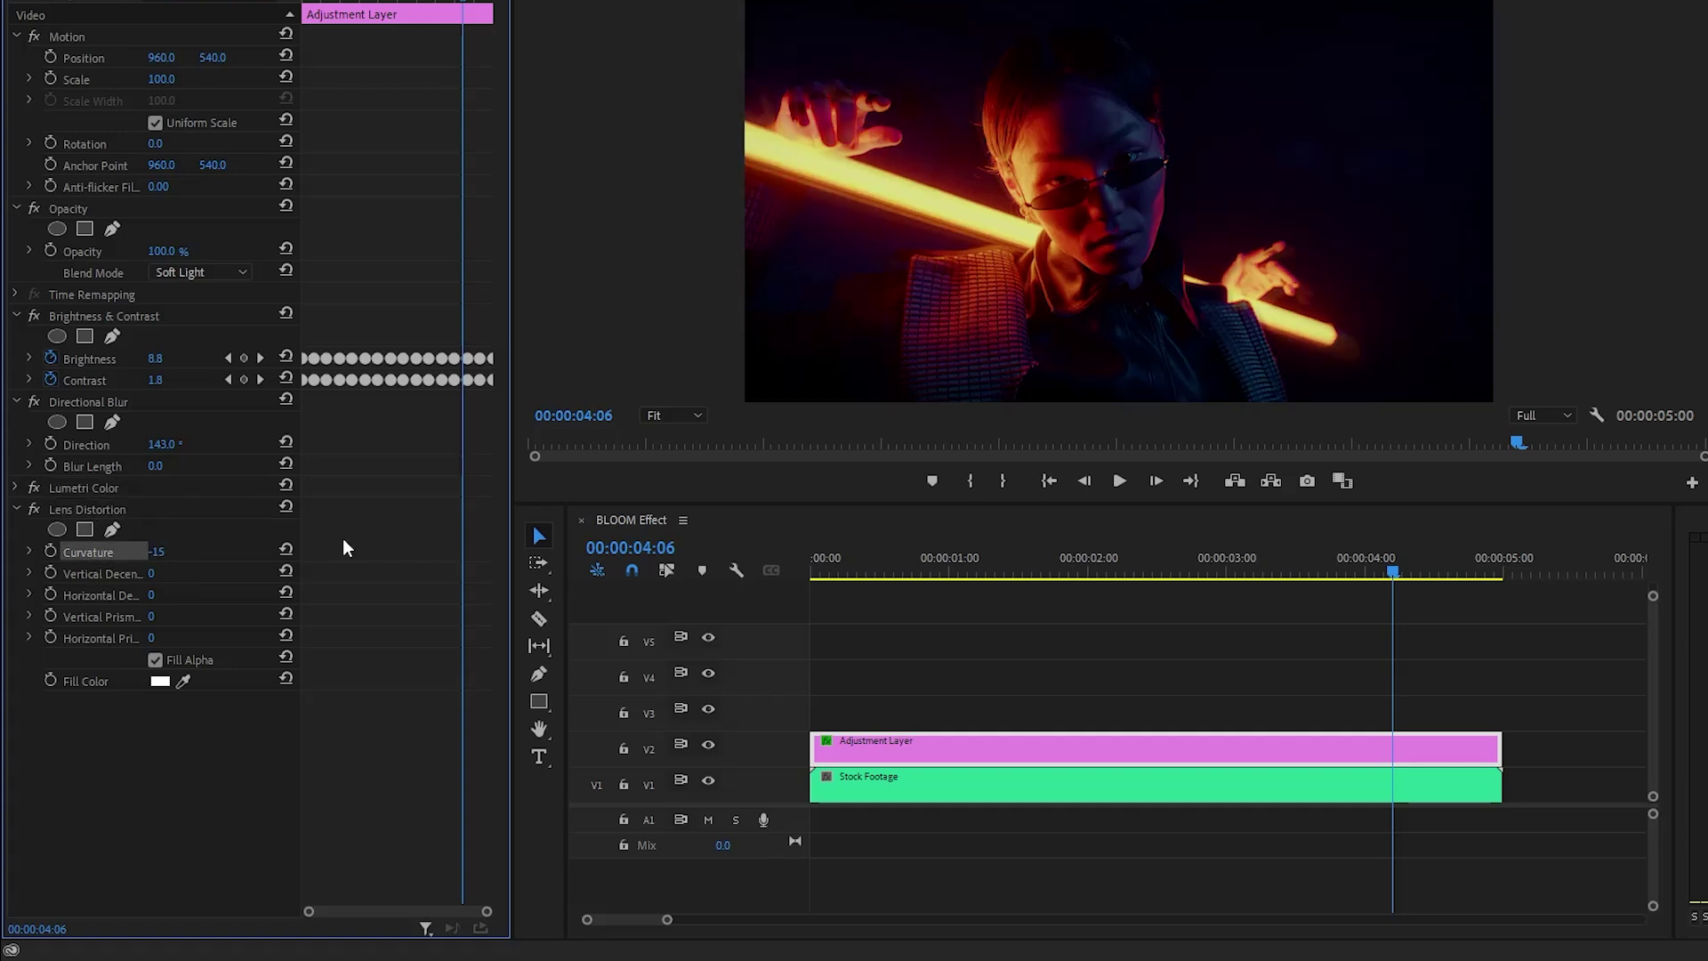
pyautogui.click(343, 538)
# Preview the bloom from the start, then drag another Adjustment Layer onto V3.
pyautogui.moveTo(1394, 574); pyautogui.dragTo(814, 570)
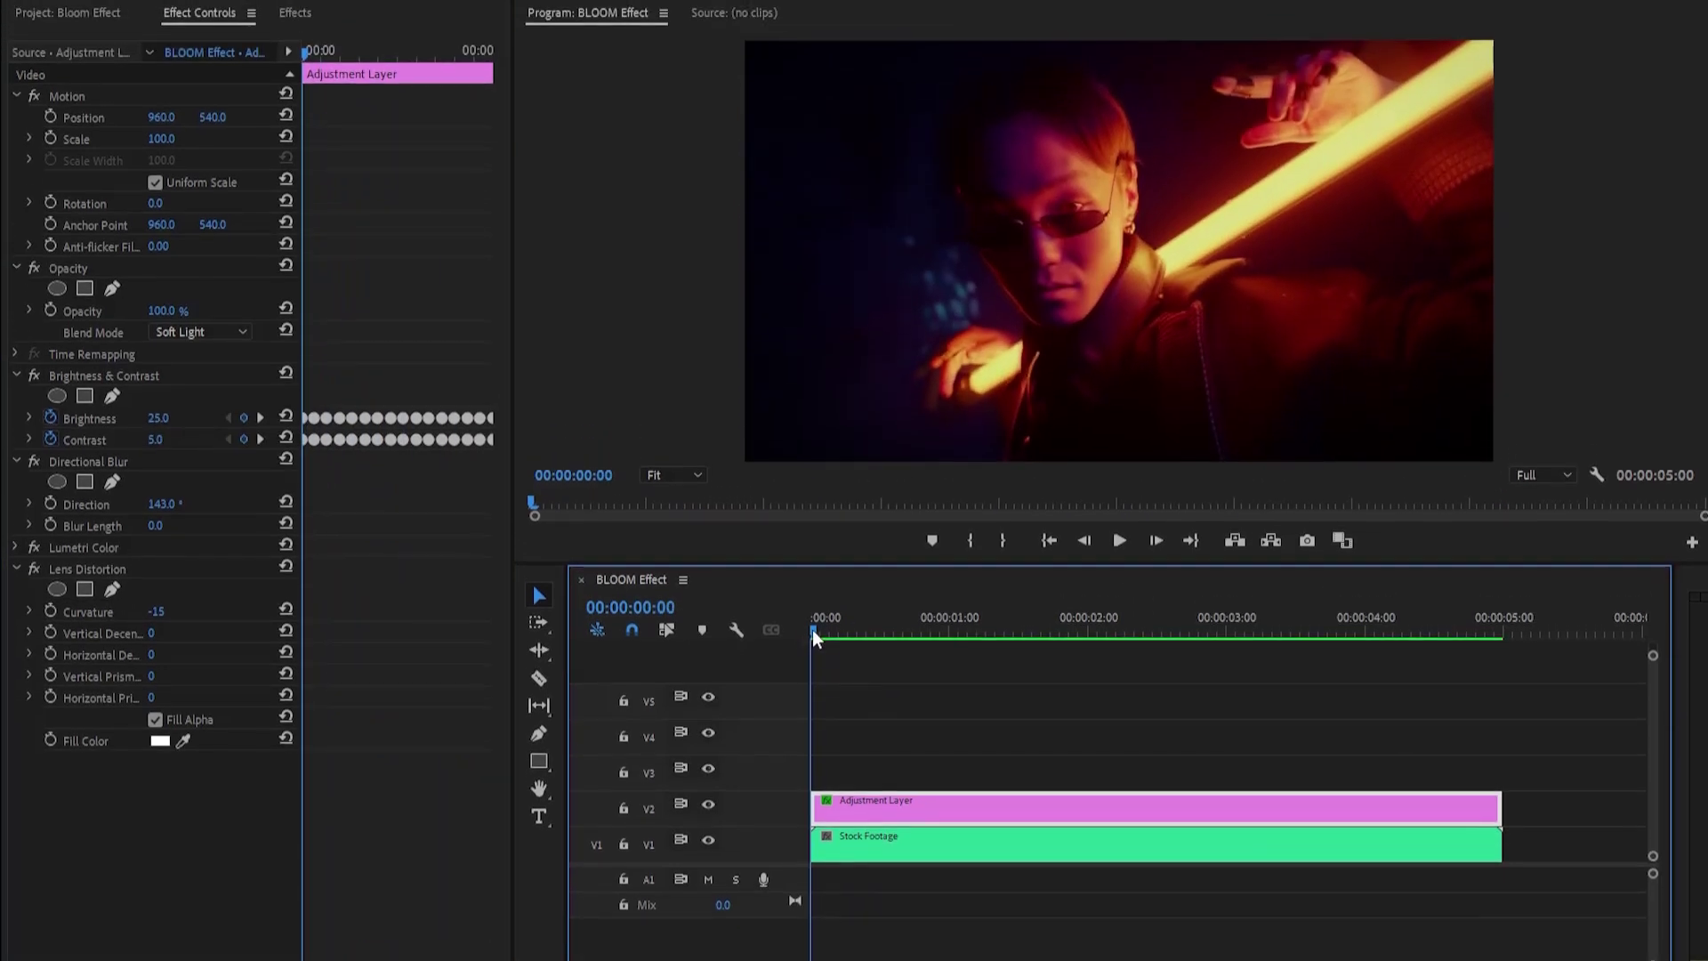
pyautogui.press('space')
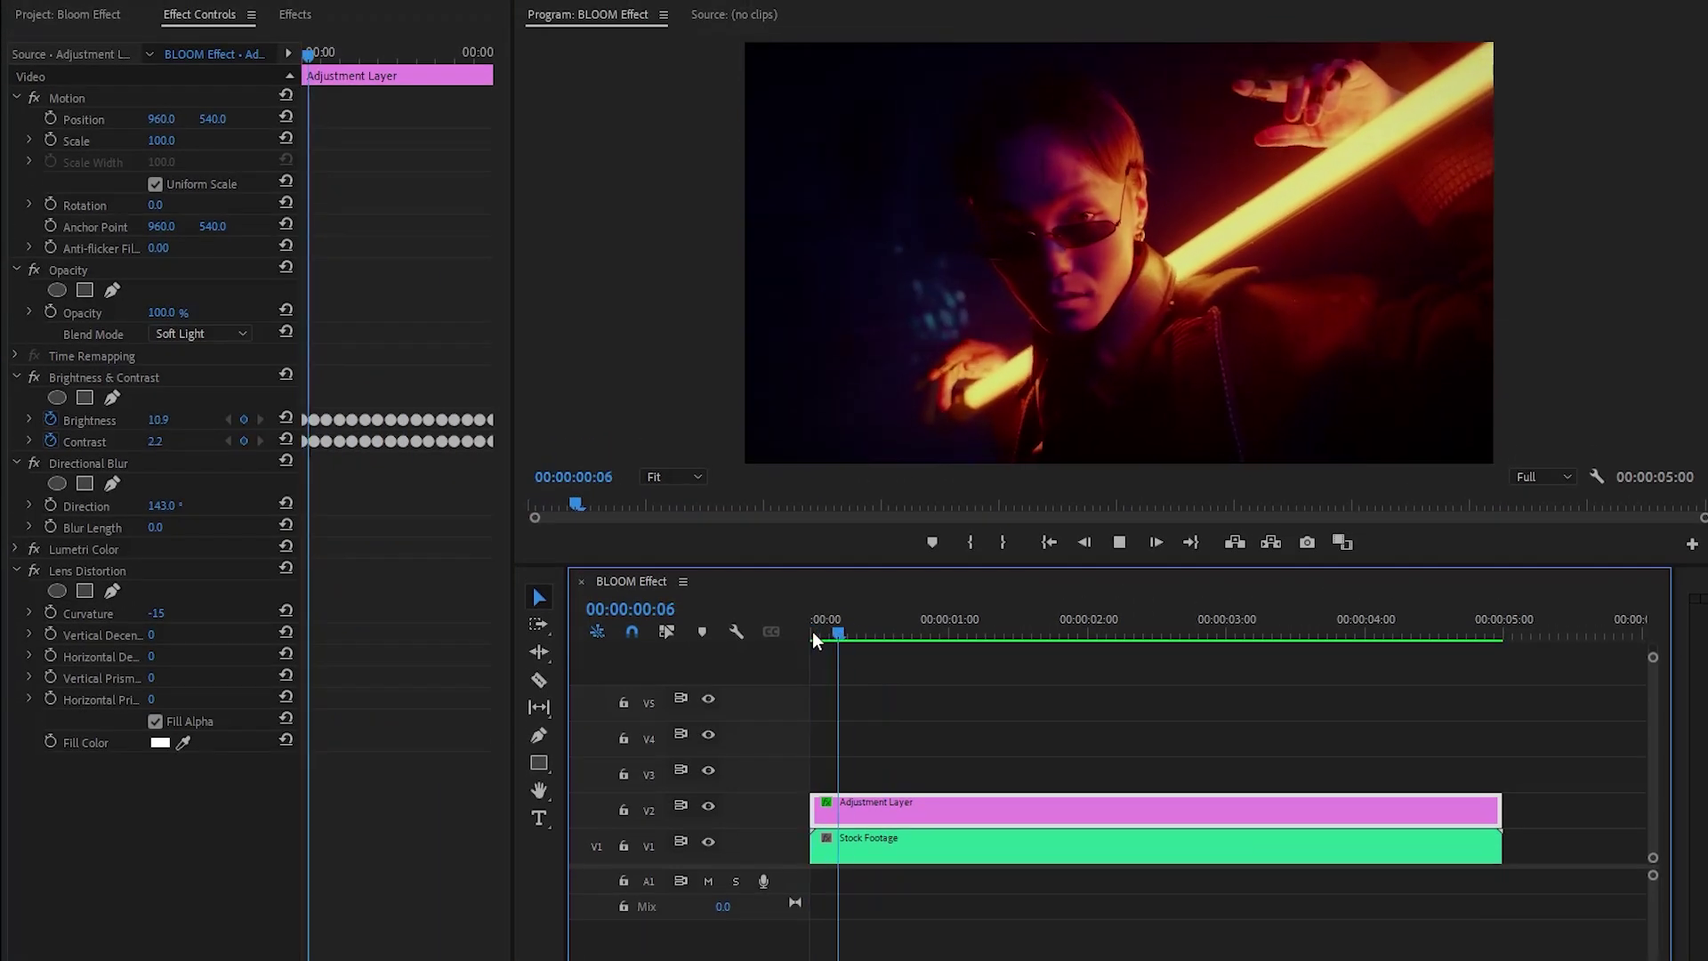
pyautogui.press('space')
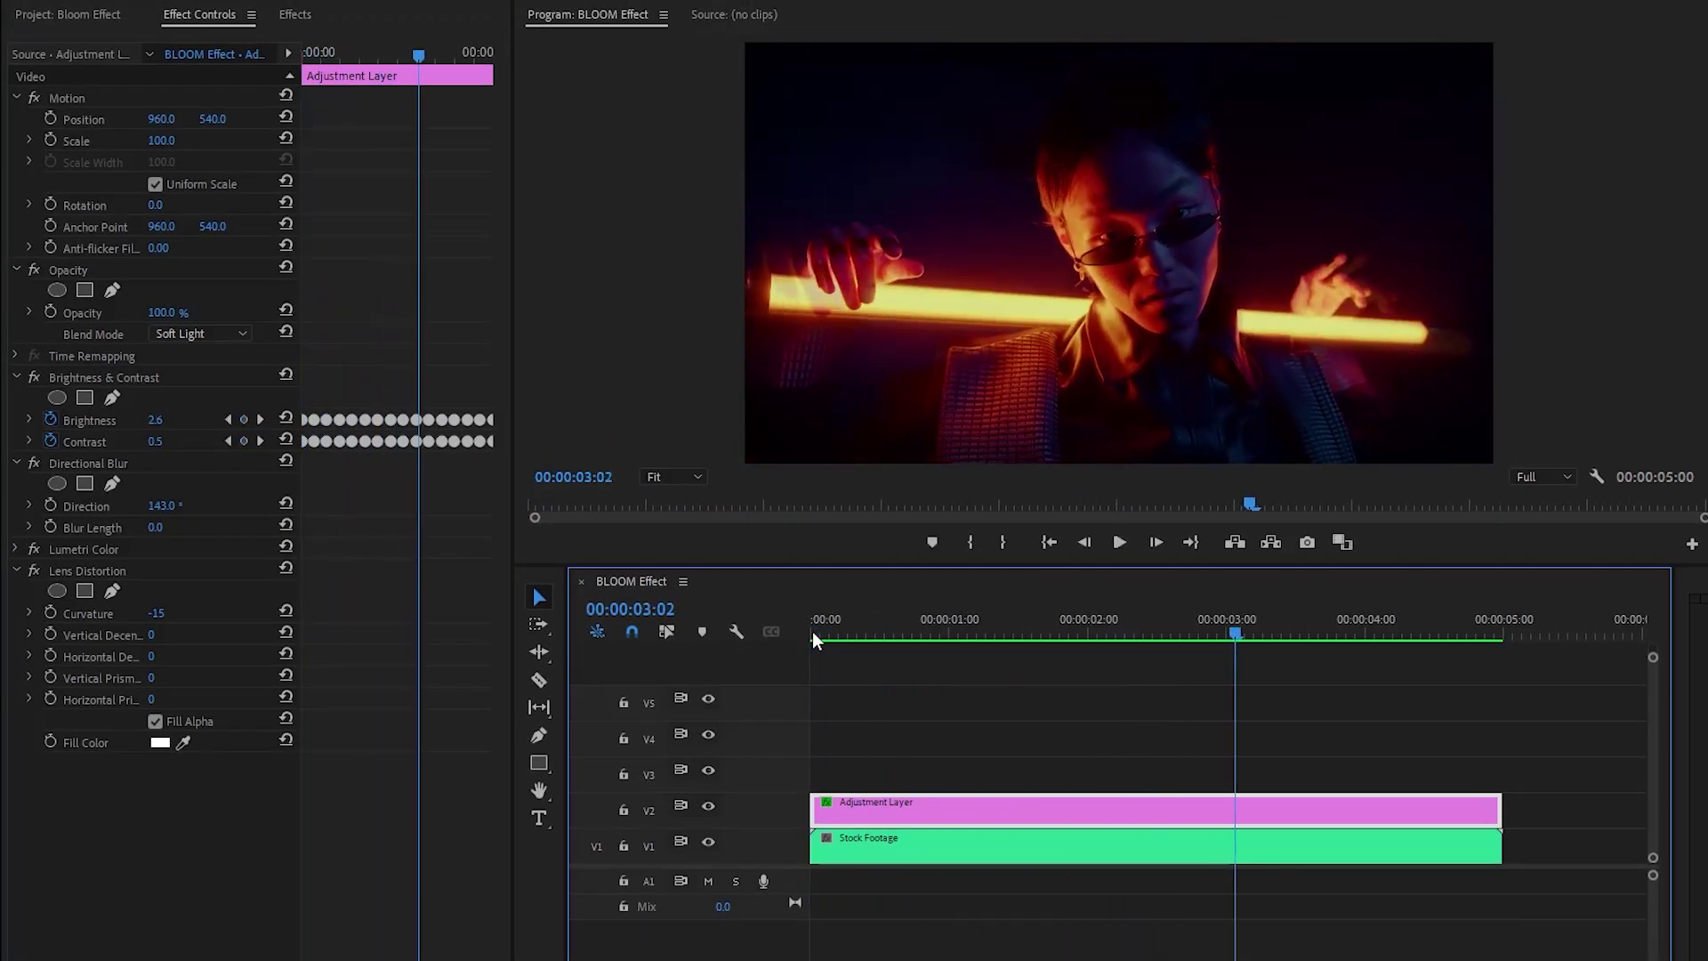
pyautogui.click(76, 20)
pyautogui.moveTo(83, 243); pyautogui.dragTo(914, 742)
# Apply Lens Distortion, two Invert effects and Lumetri Color to the V3 adjustment layer.
pyautogui.click(303, 14)
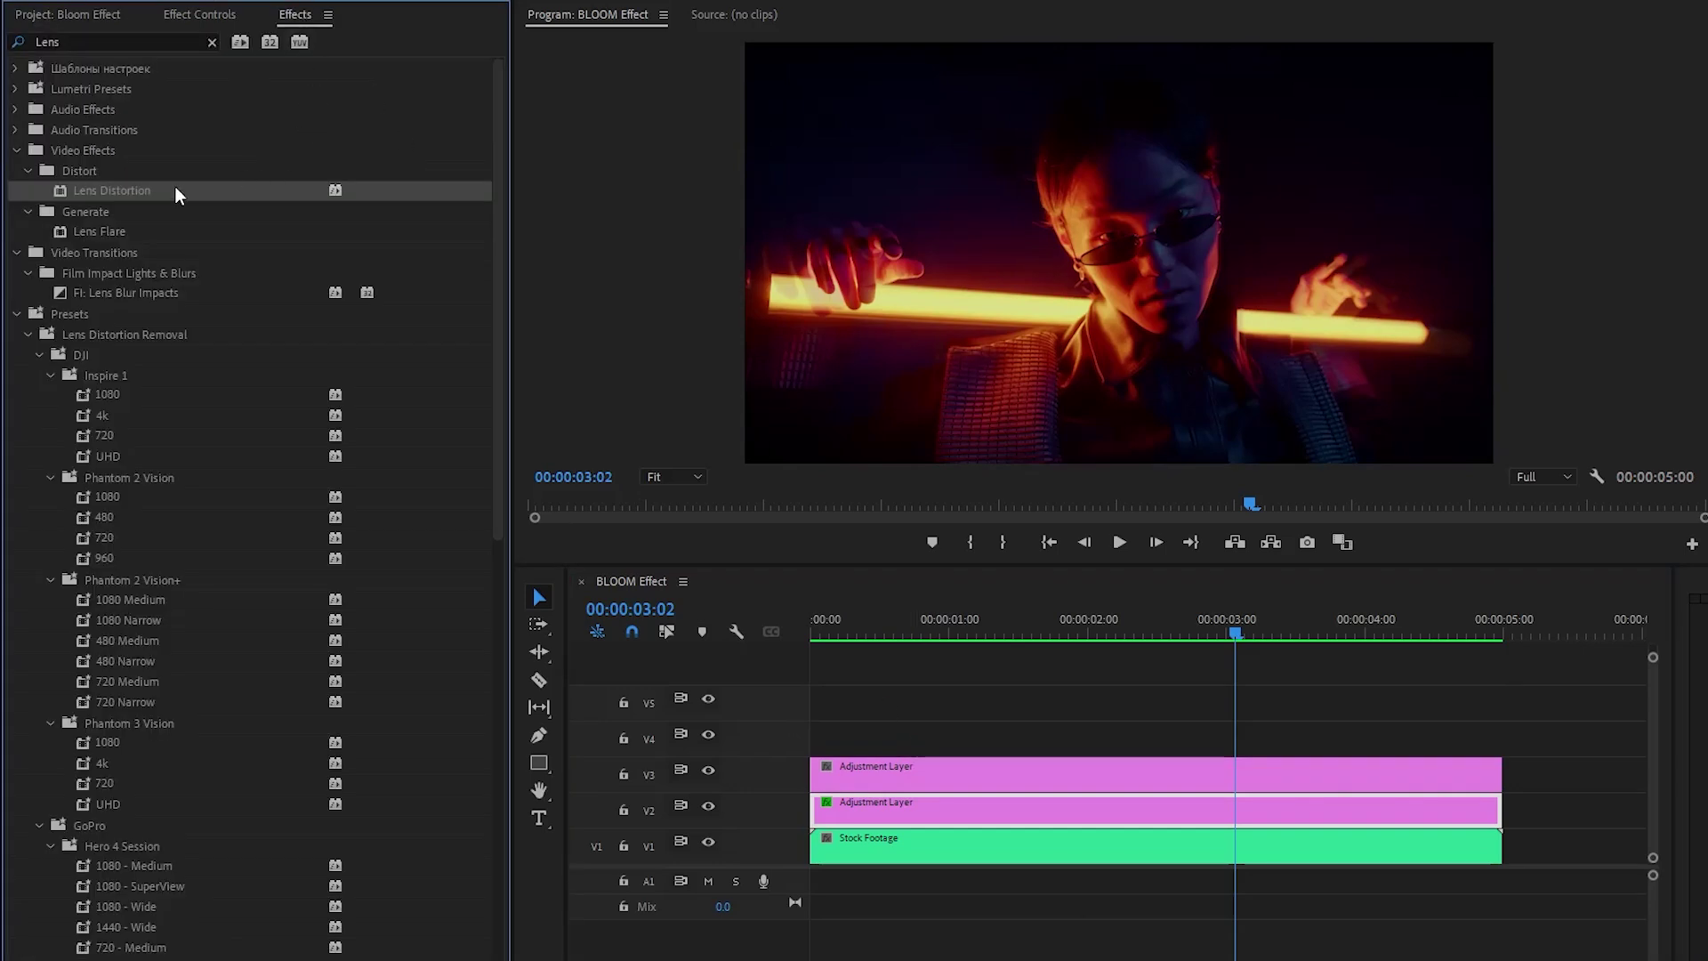
pyautogui.moveTo(126, 190); pyautogui.dragTo(880, 772)
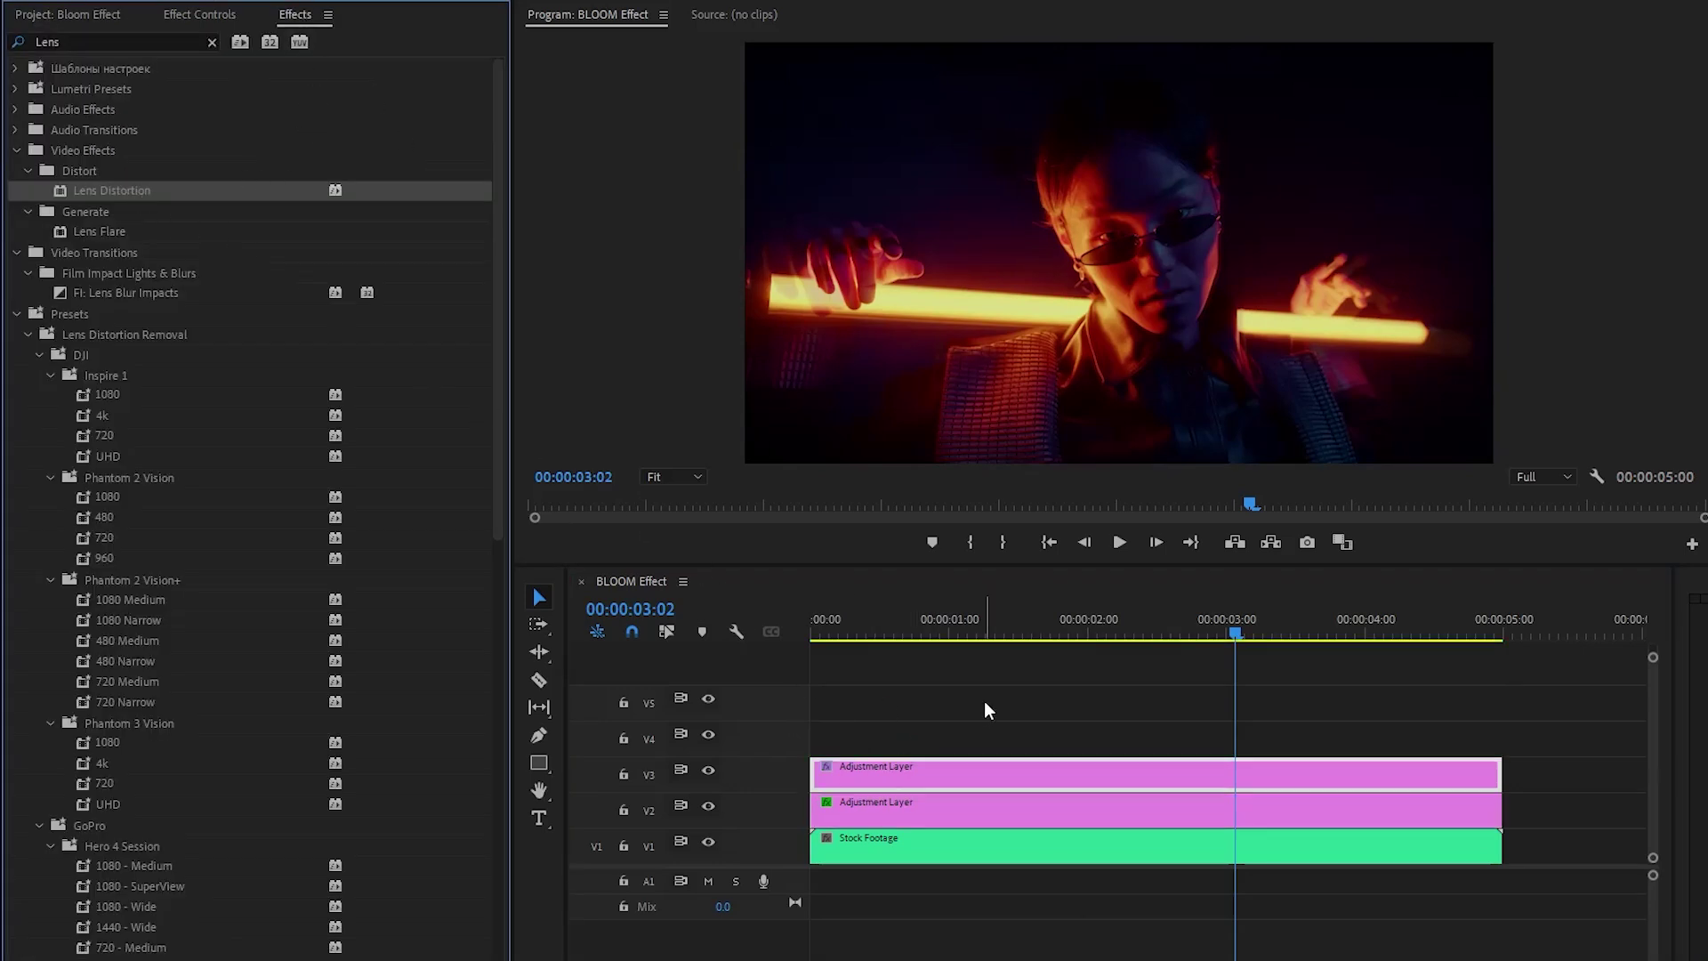
pyautogui.click(212, 42)
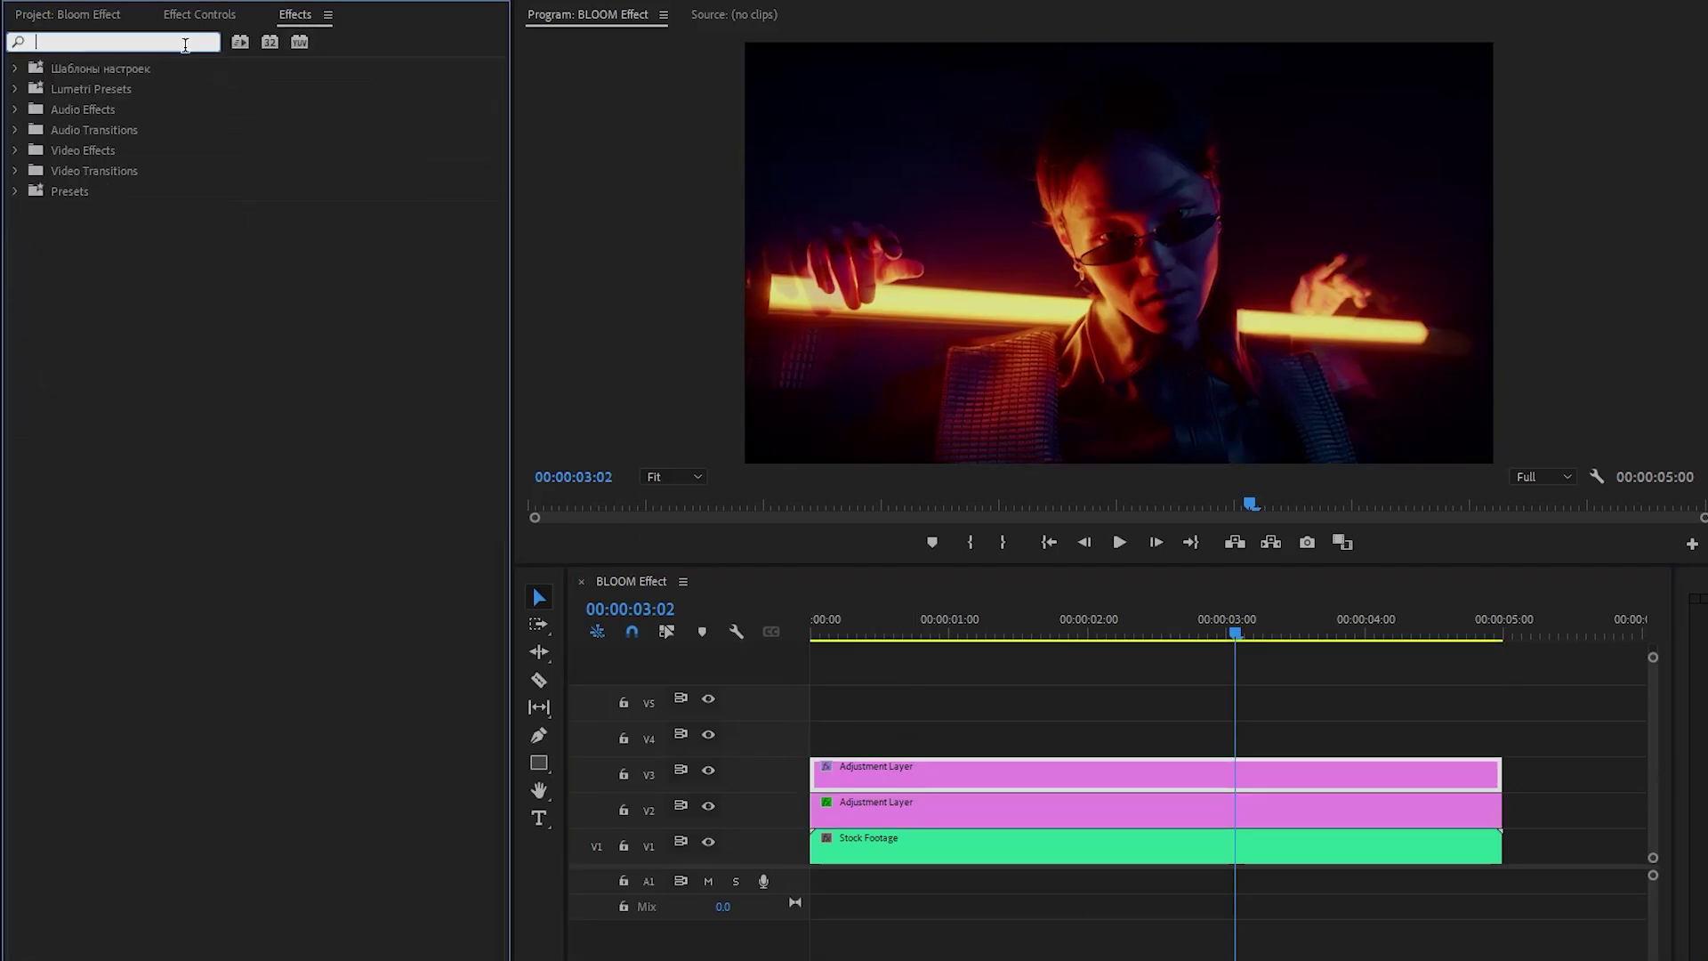
pyautogui.write('Invert')
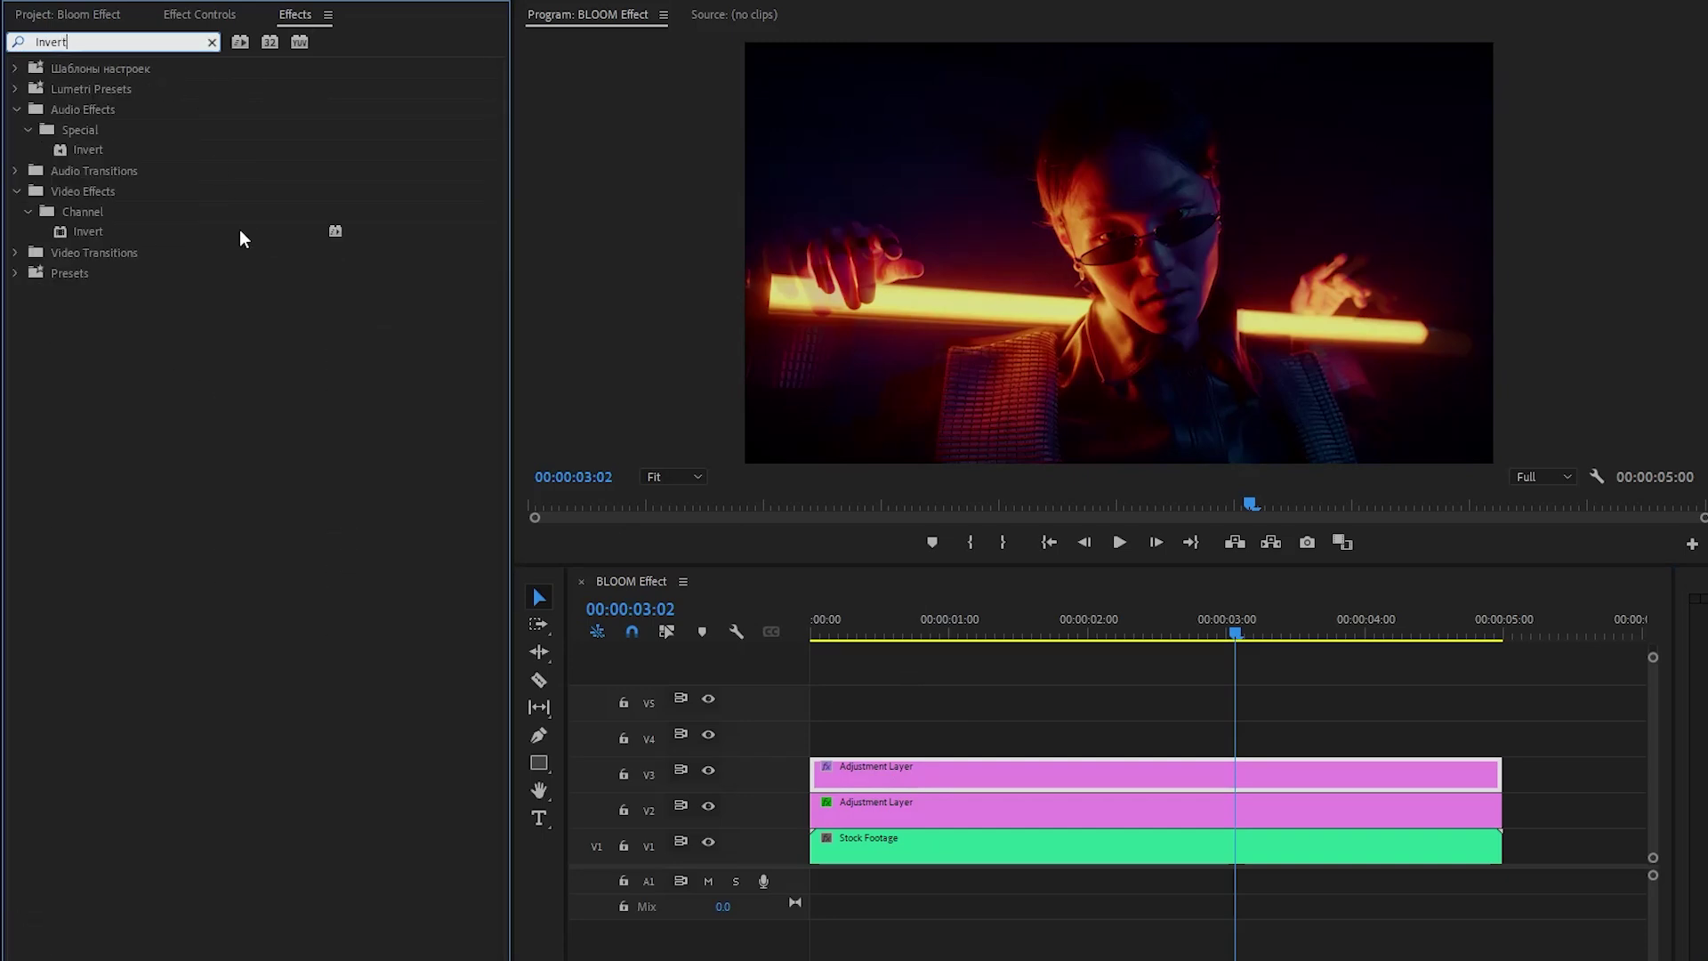
pyautogui.moveTo(89, 231); pyautogui.dragTo(846, 767)
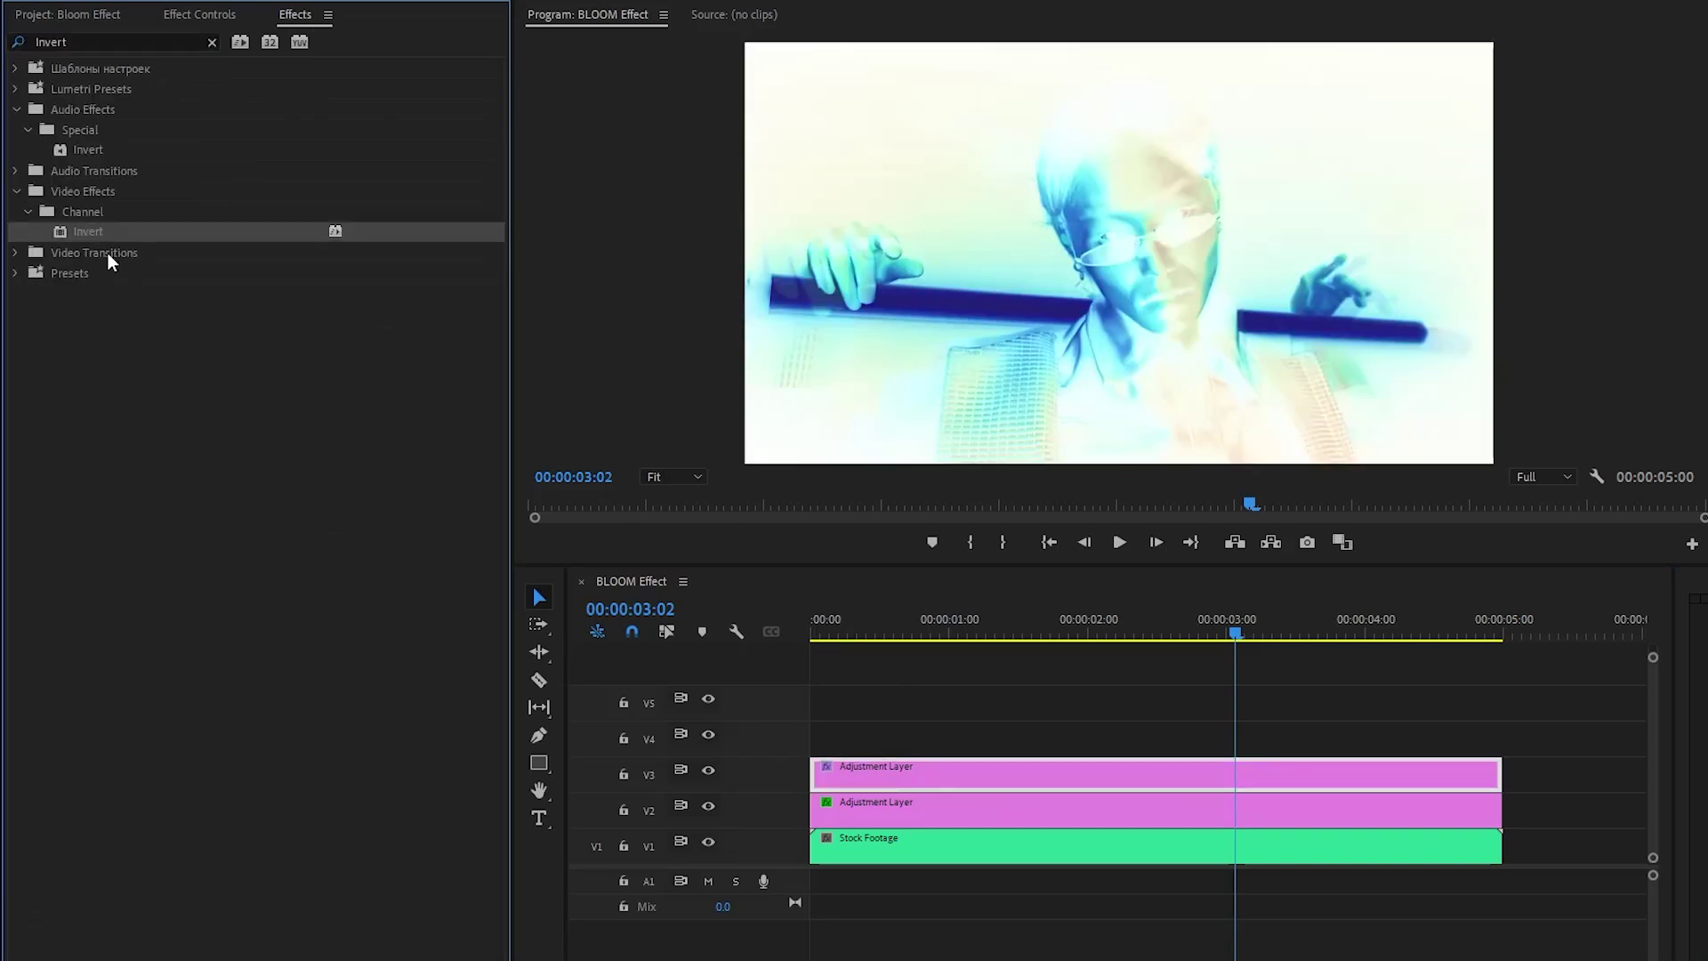
pyautogui.moveTo(730, 652); pyautogui.dragTo(845, 760)
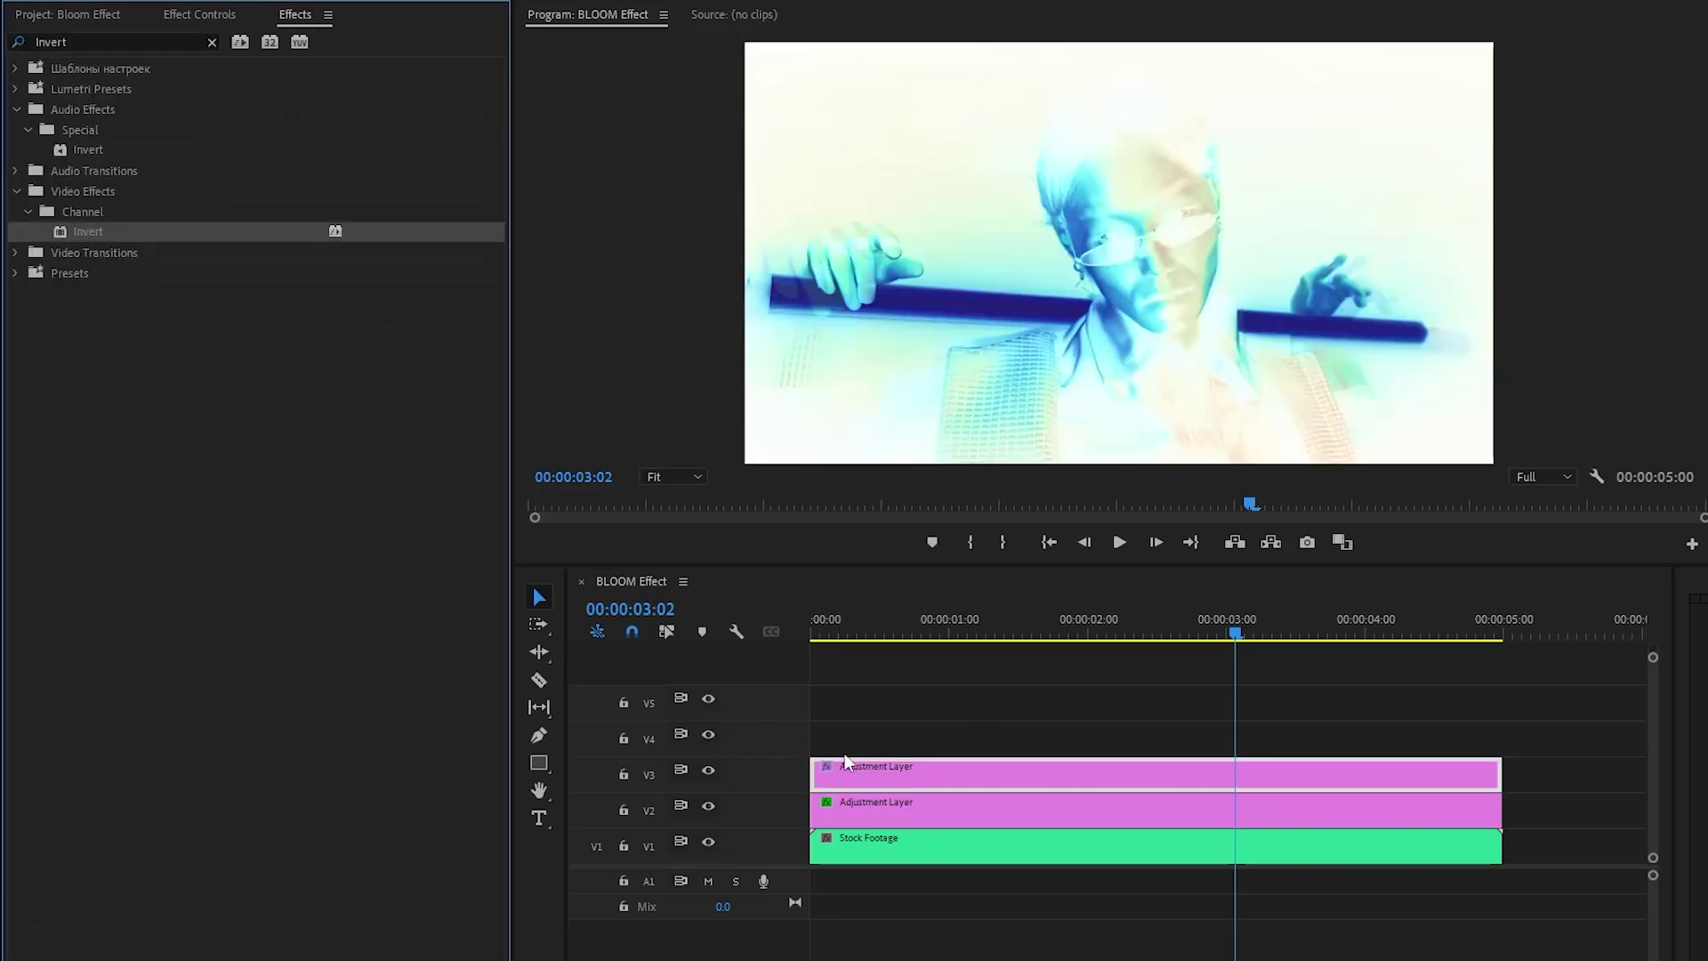
pyautogui.click(213, 43)
pyautogui.write('Lumetri colo')
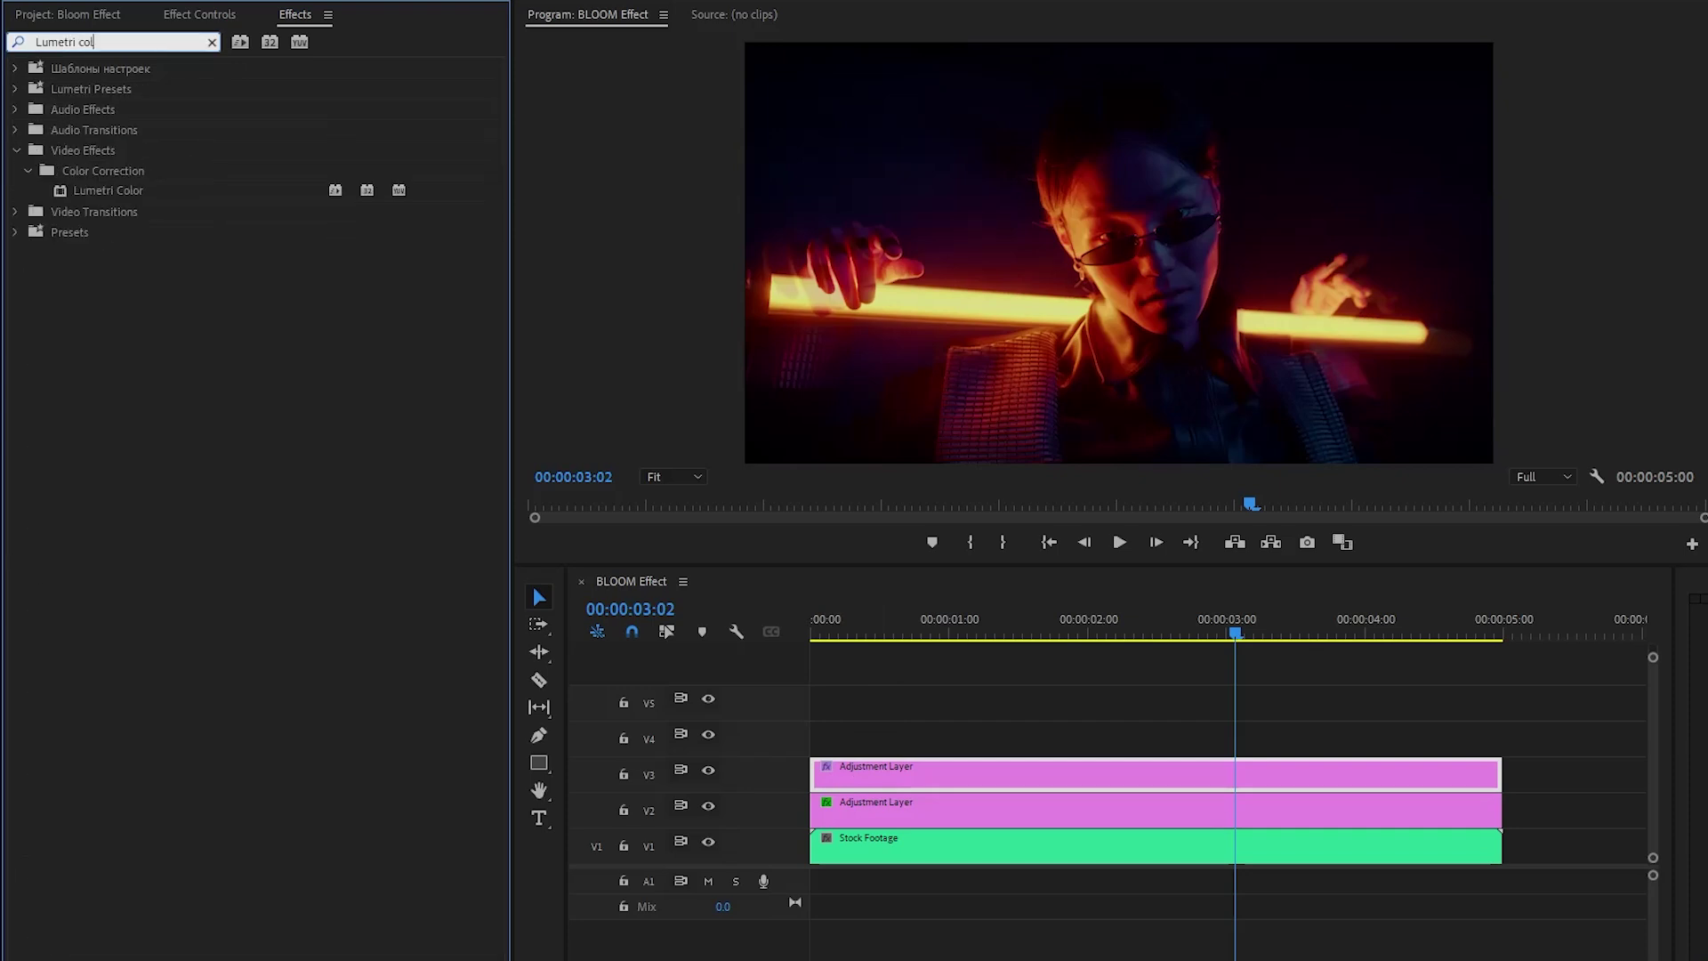
pyautogui.click(347, 191)
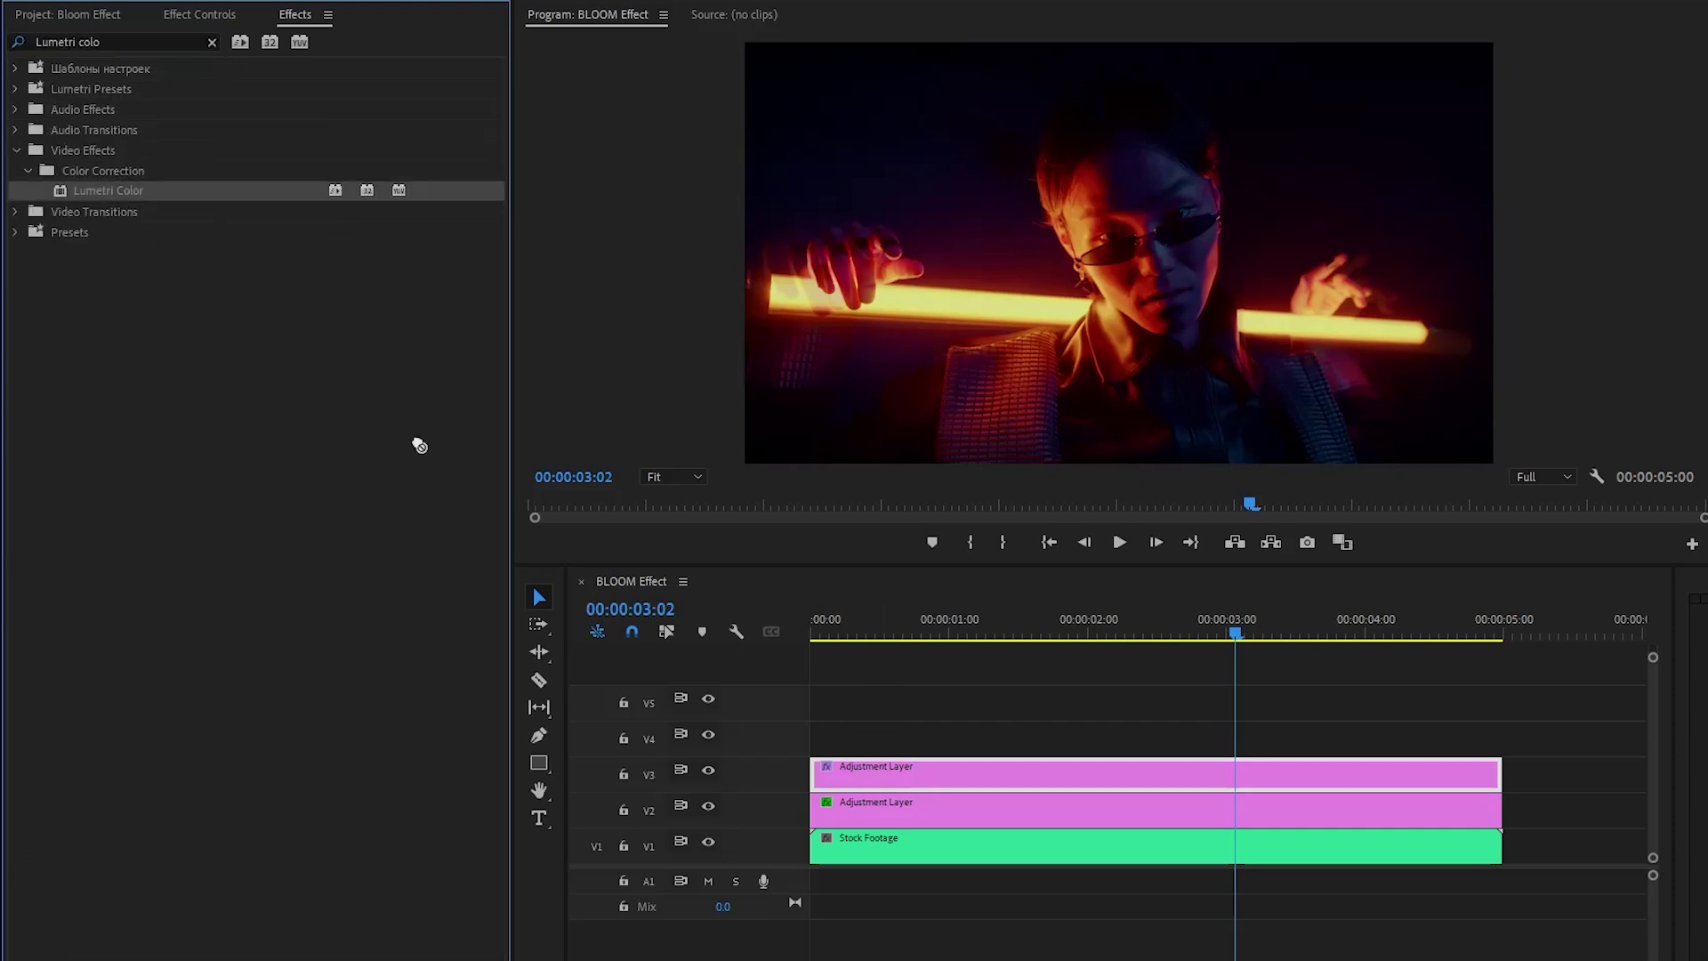
# Blend the V3 layer with Linear Dodge (Add) and add an ellipse mask to its Lens Distortion.
pyautogui.click(221, 18)
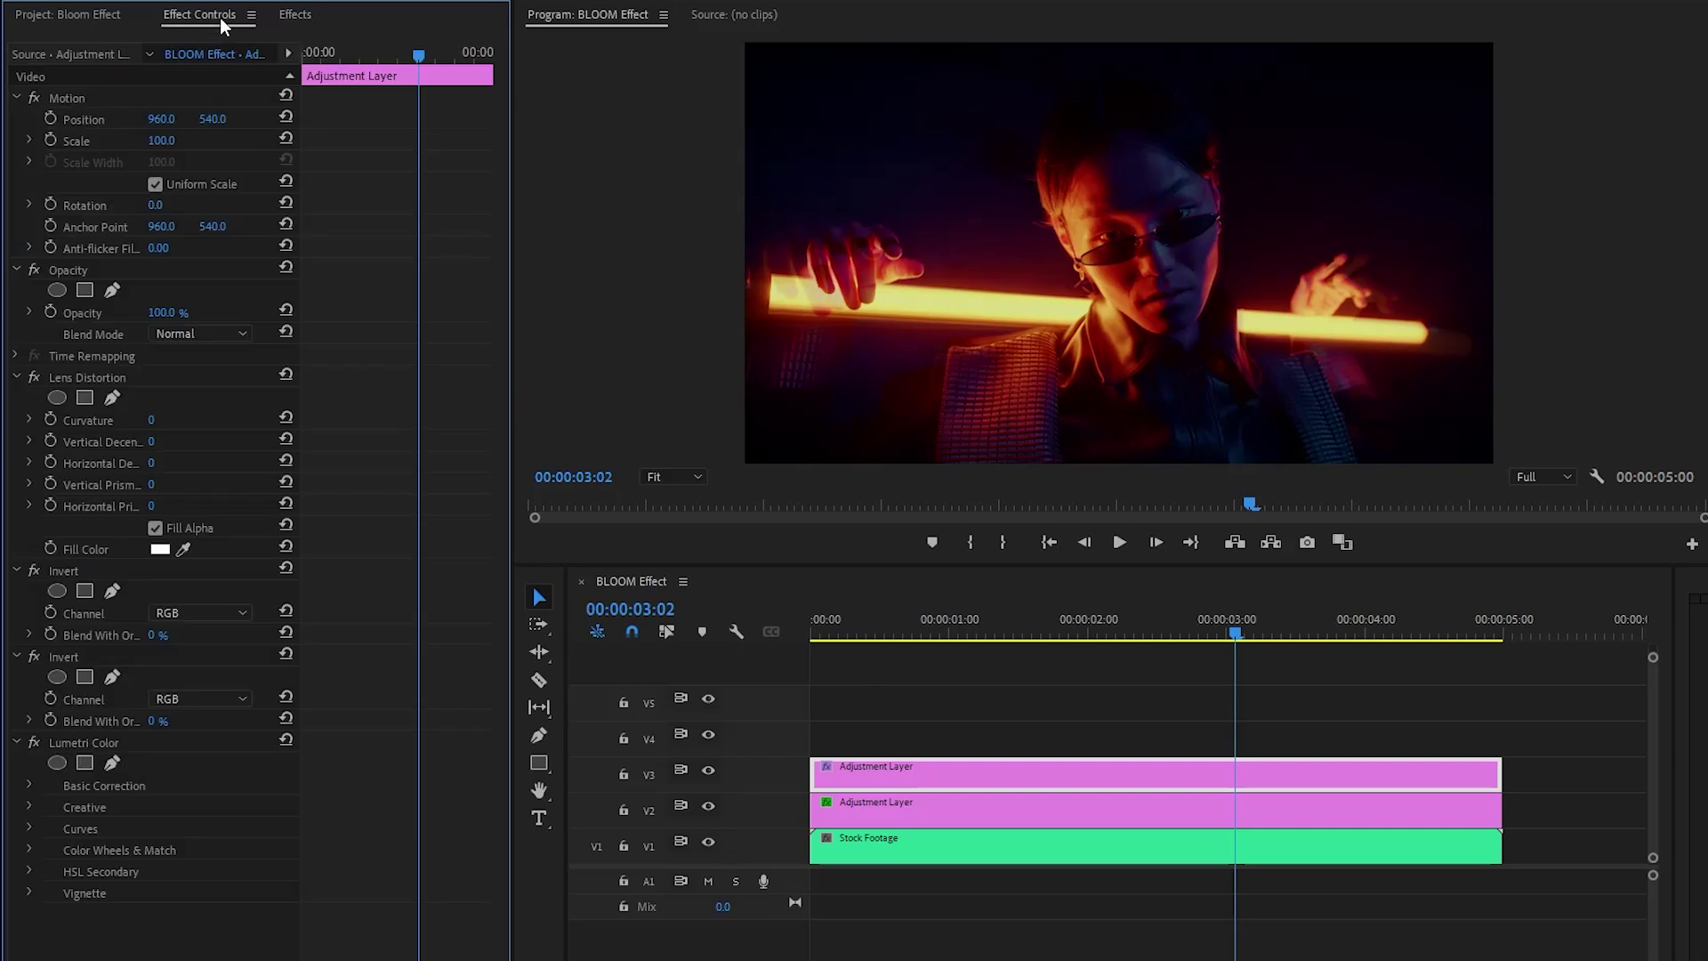
pyautogui.click(138, 270)
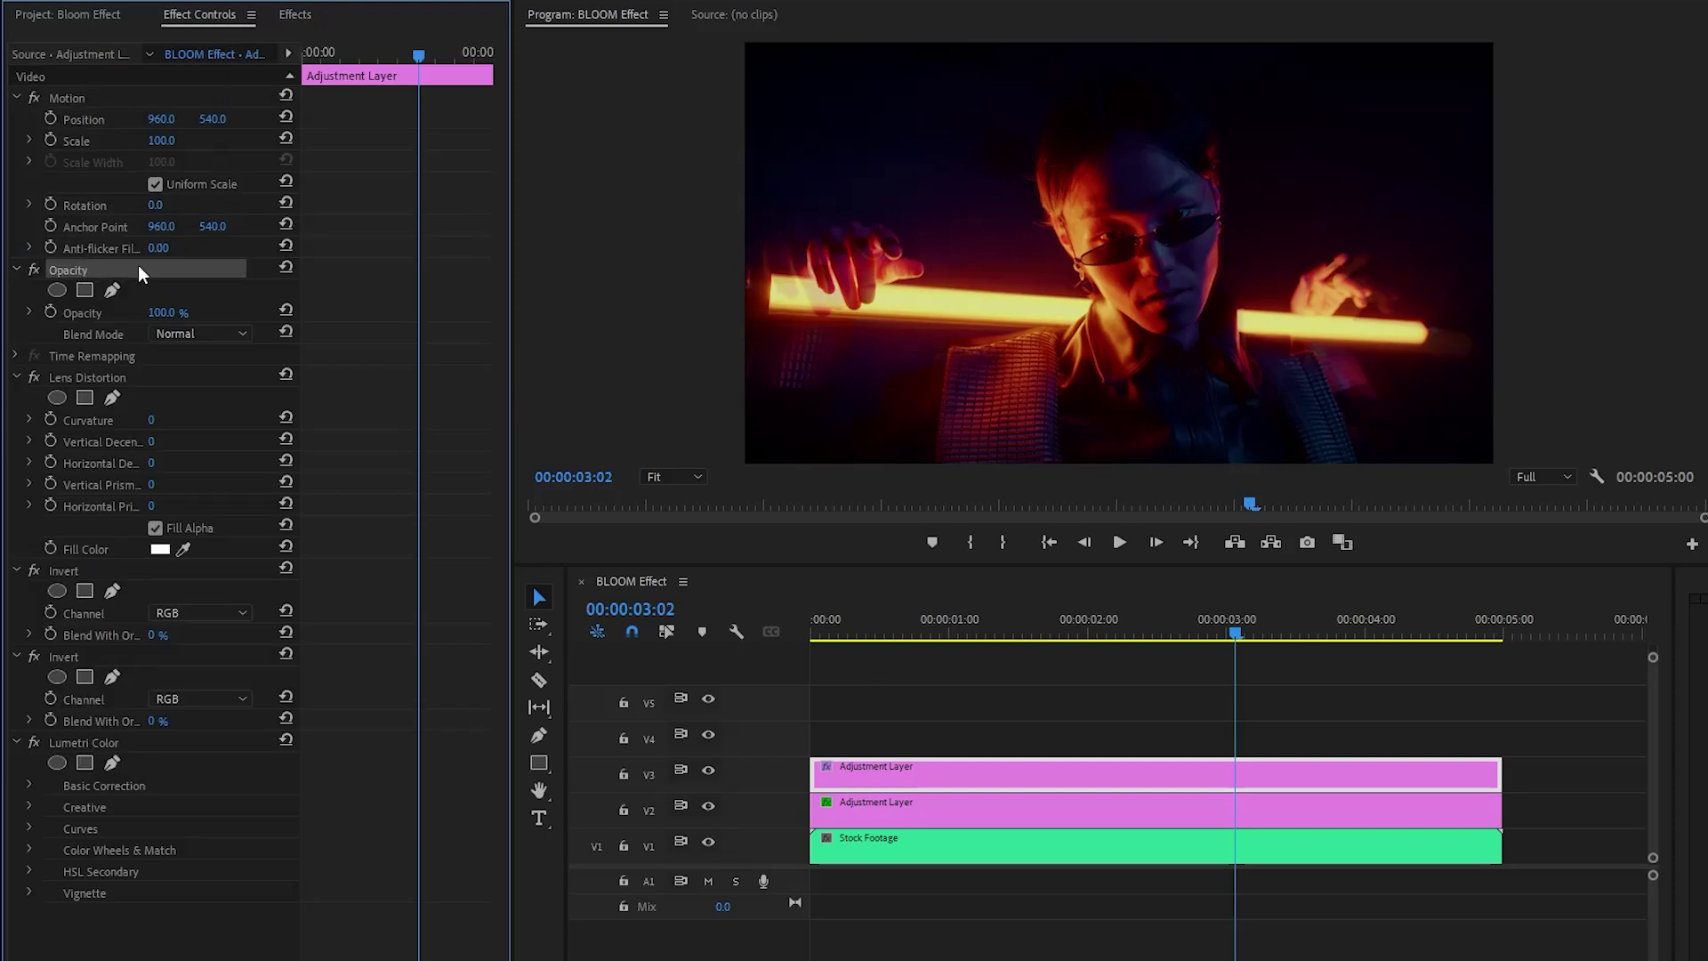
pyautogui.click(105, 333)
pyautogui.click(203, 332)
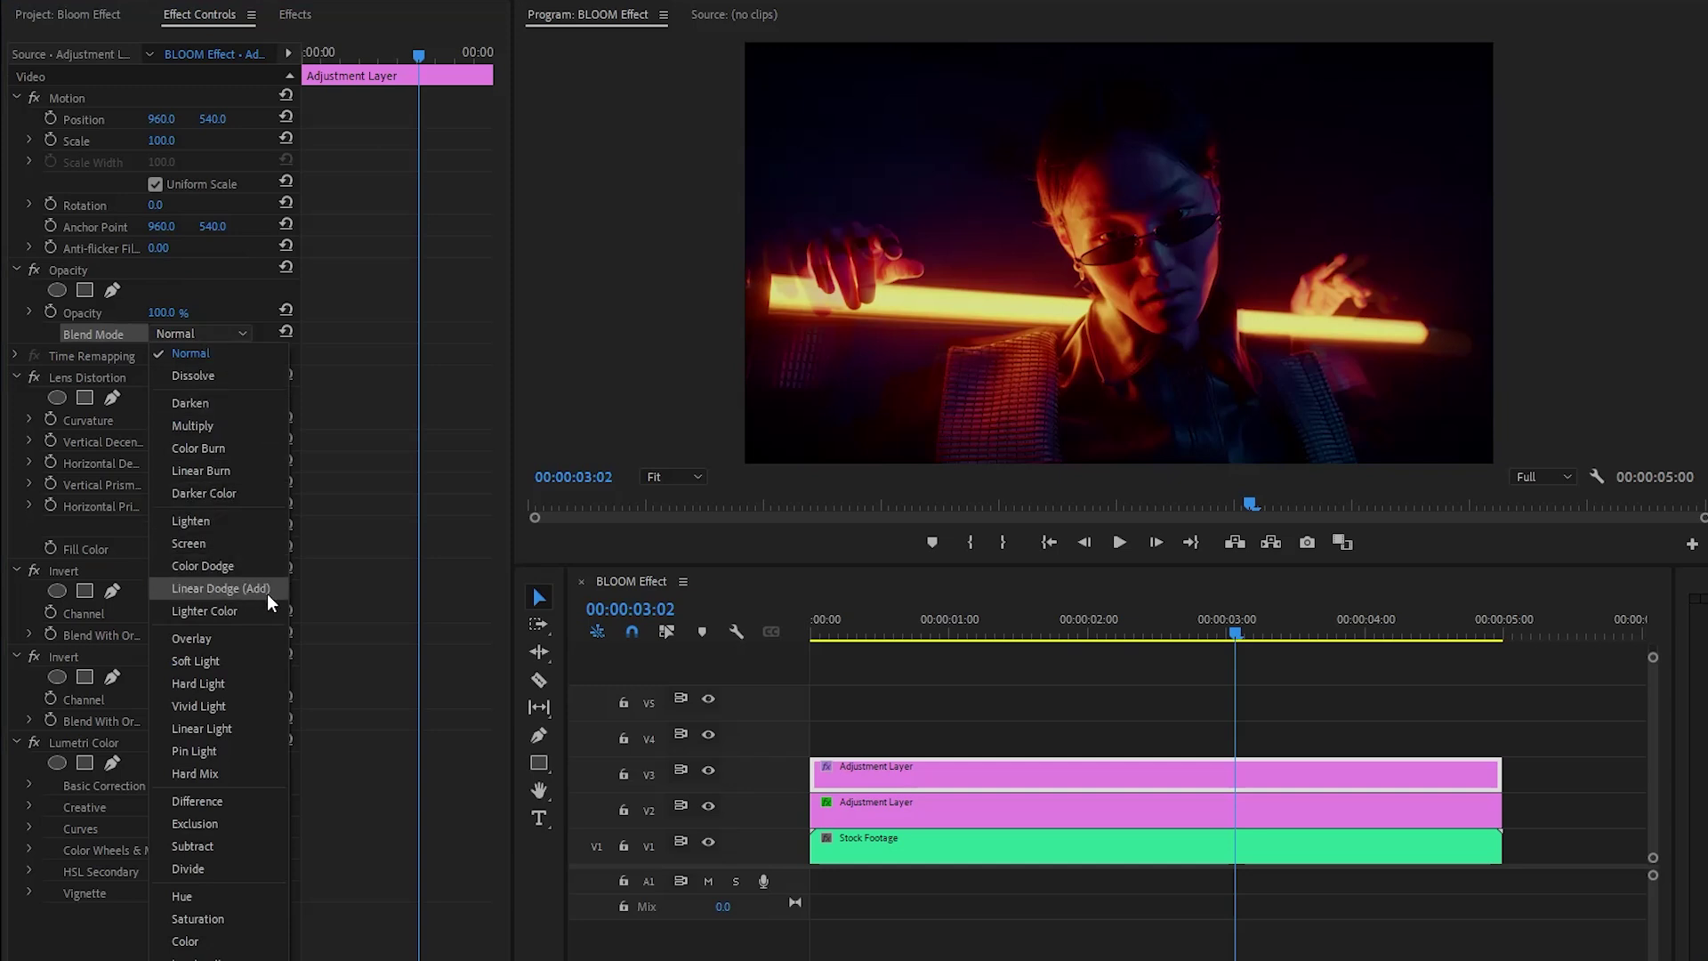
pyautogui.click(220, 588)
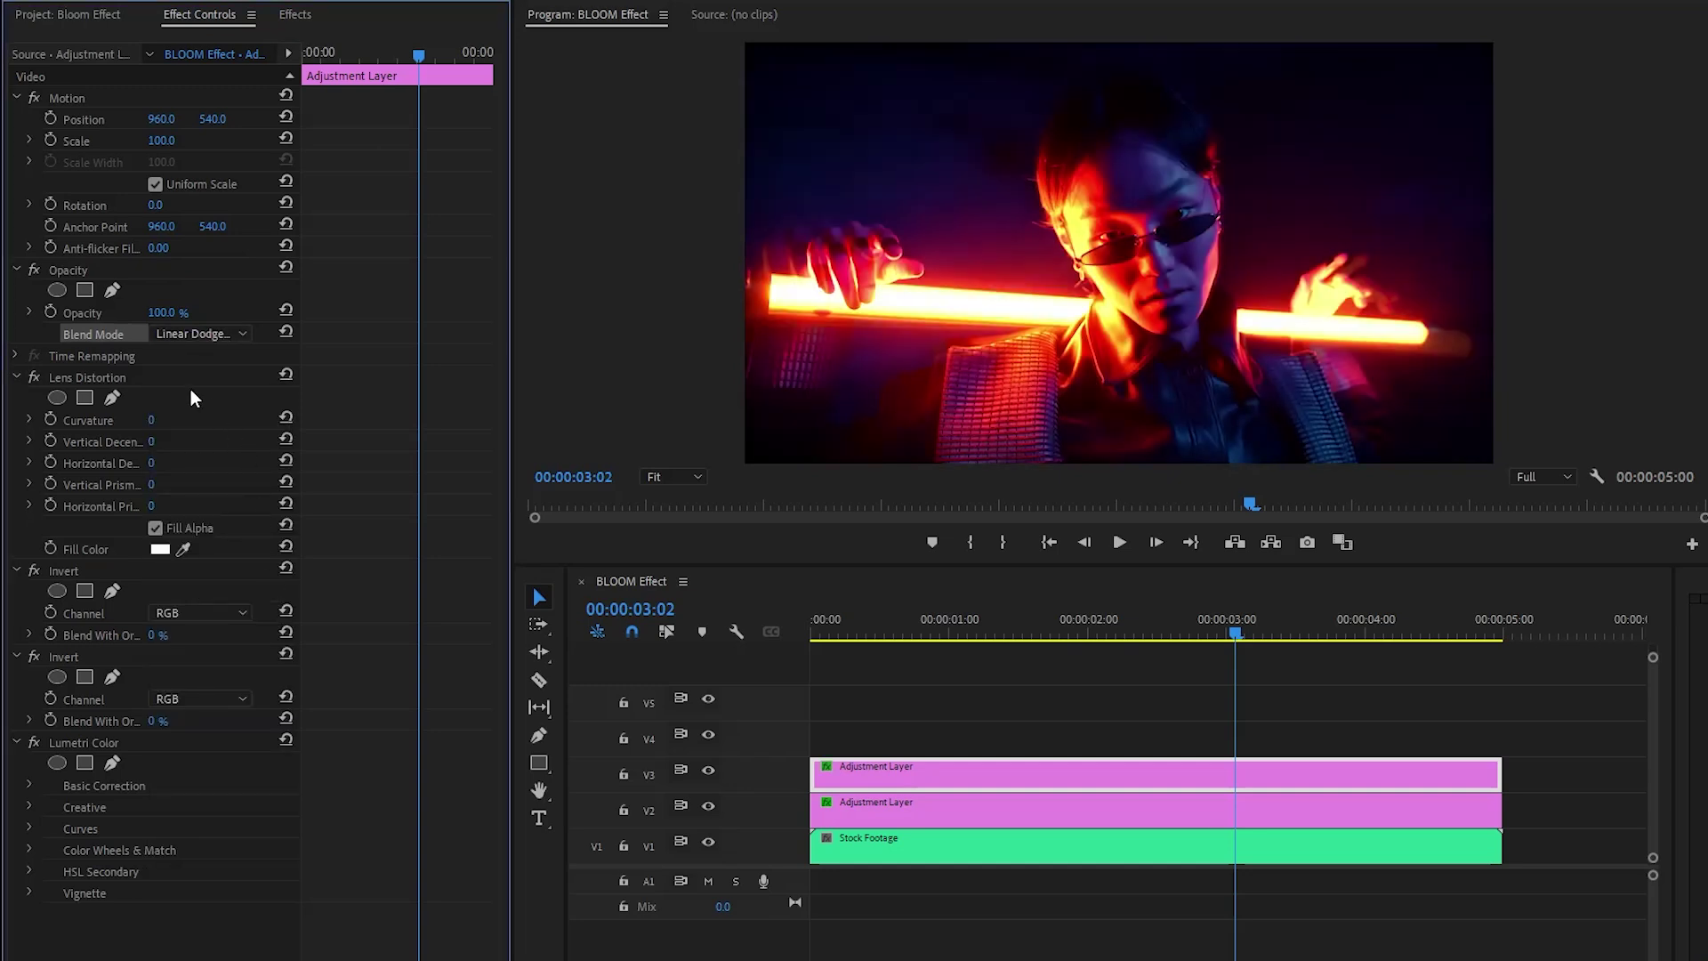
pyautogui.click(130, 376)
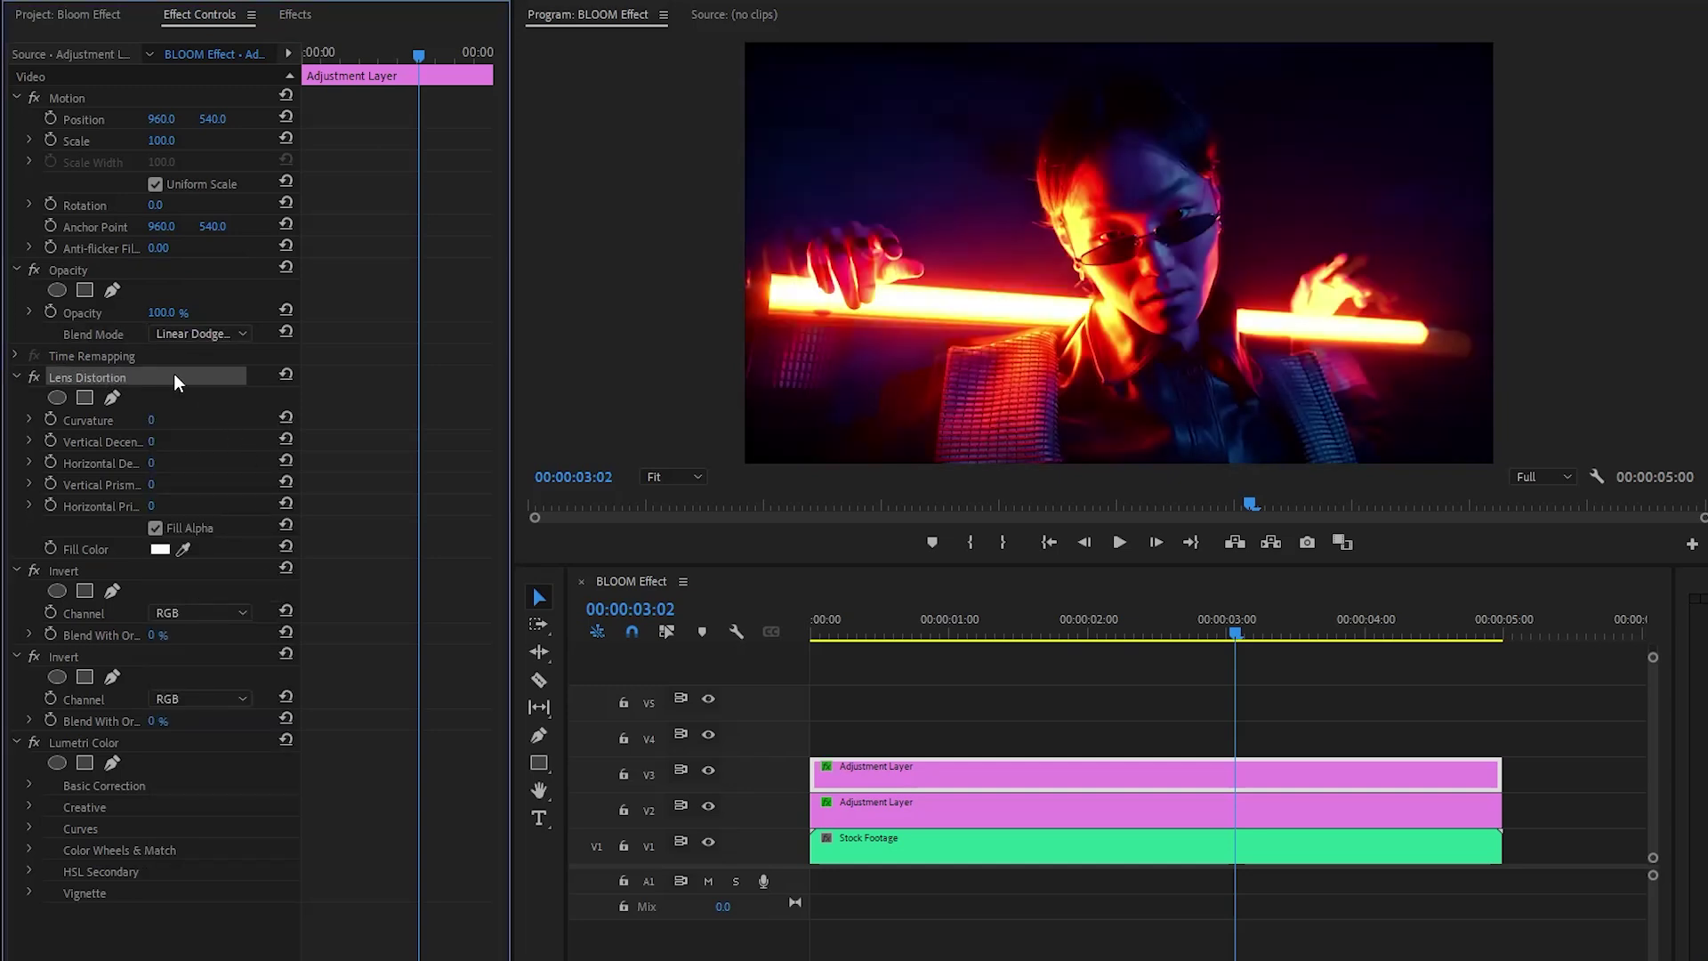
pyautogui.click(59, 398)
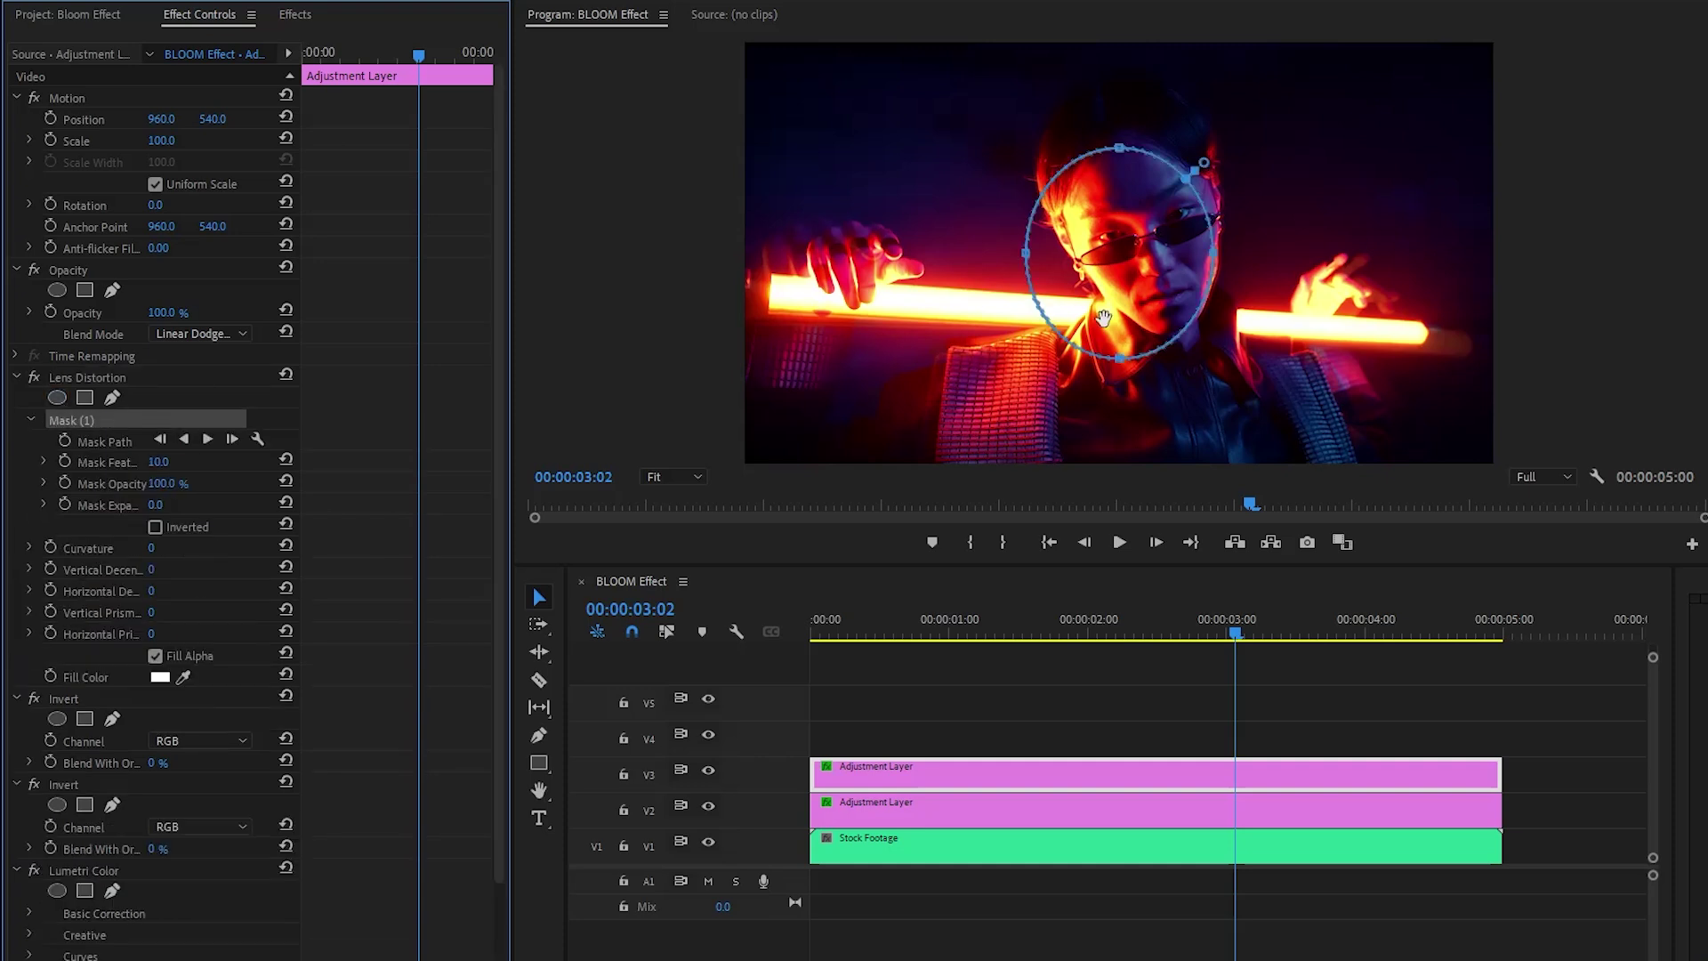
# Stretch the Lens Distortion ellipse mask outward on all sides to fill the frame.
pyautogui.moveTo(1026, 254); pyautogui.dragTo(863, 258)
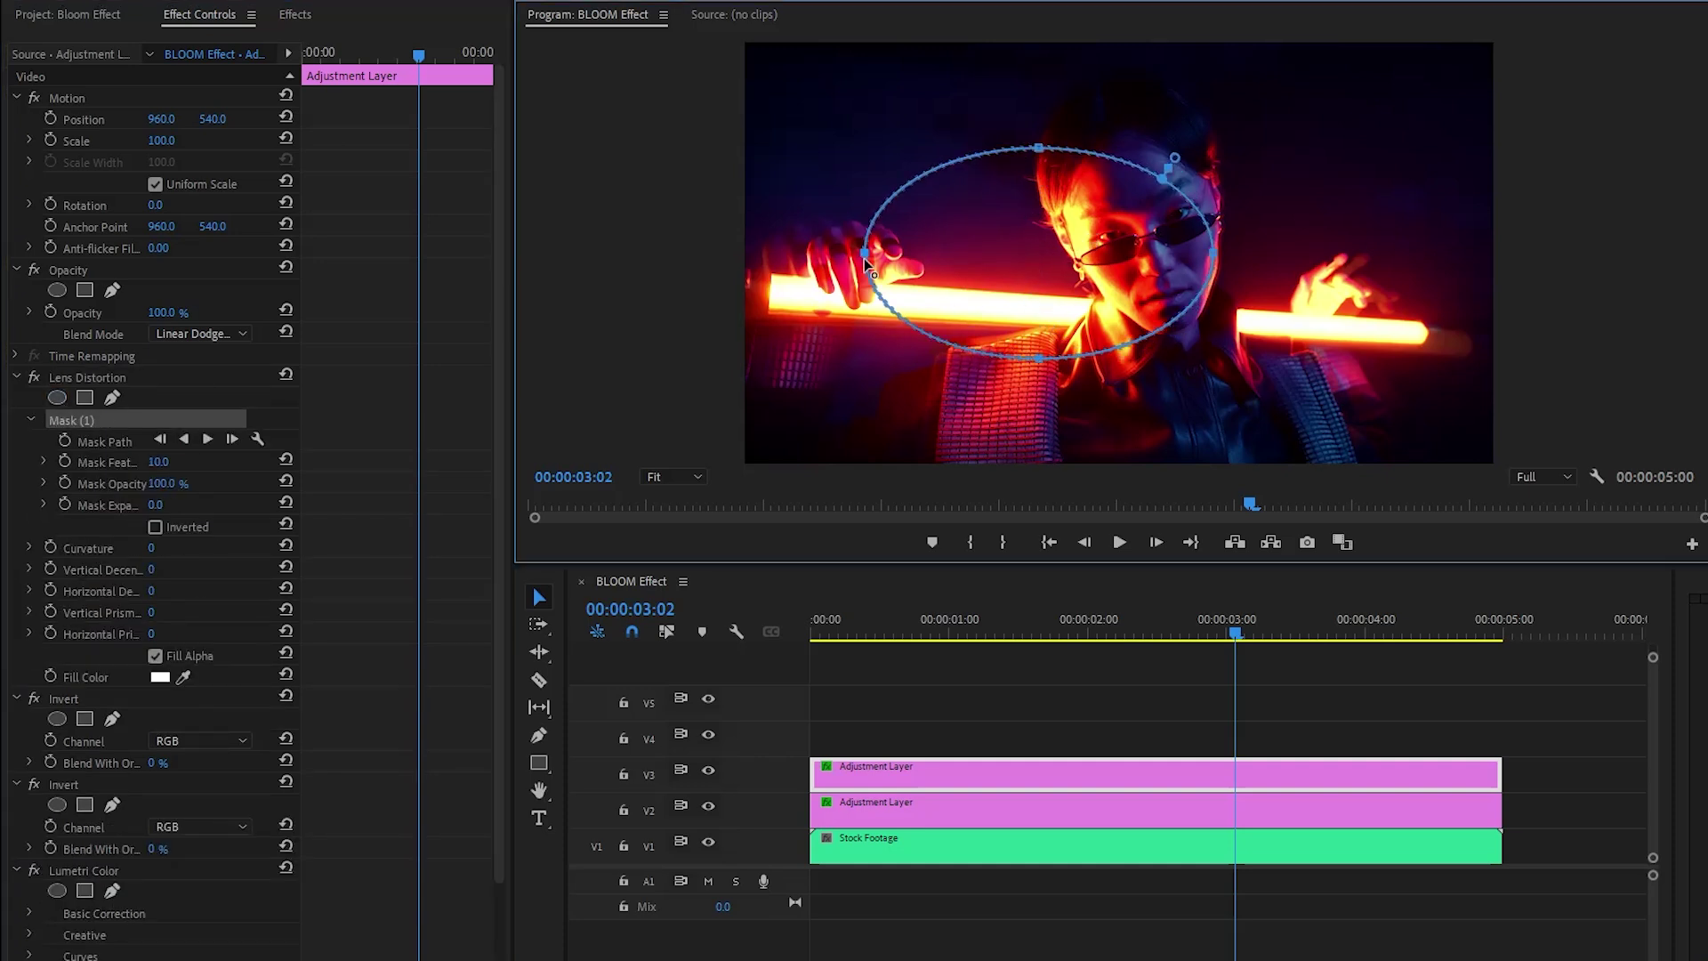
pyautogui.moveTo(1214, 254); pyautogui.dragTo(1365, 255)
pyautogui.moveTo(1117, 148); pyautogui.dragTo(1118, 83)
pyautogui.moveTo(1118, 358); pyautogui.dragTo(1139, 436)
pyautogui.moveTo(1388, 257); pyautogui.dragTo(1427, 248)
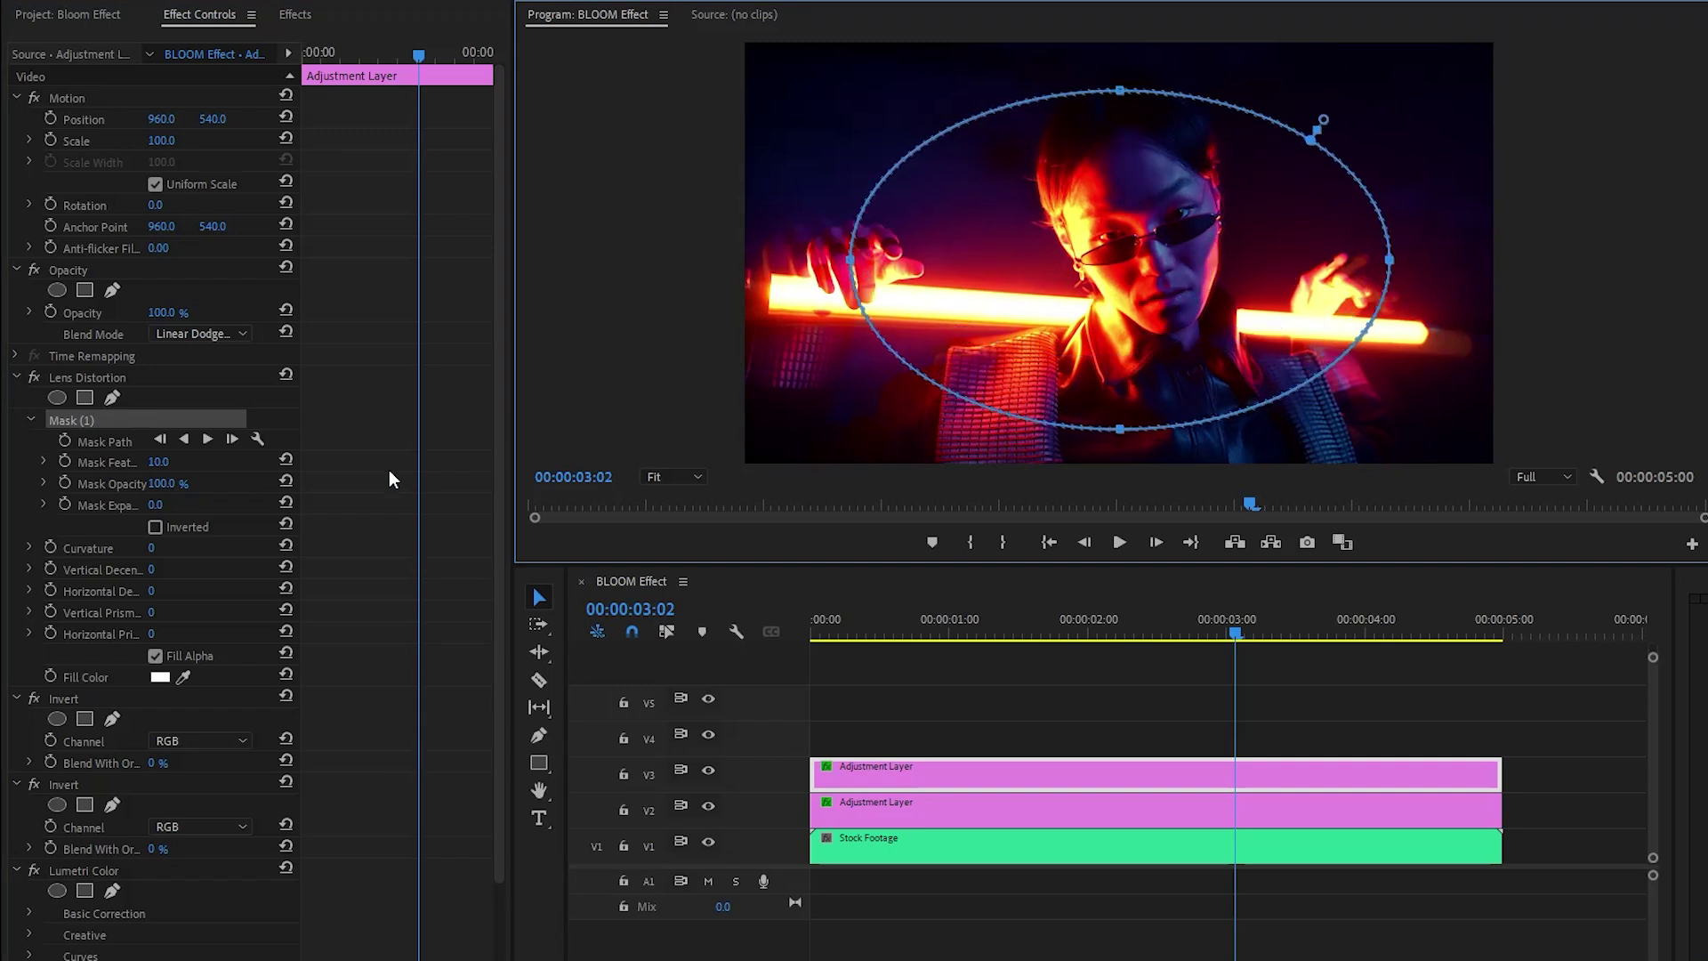
# Set the Lens Distortion mask feather to 555.
pyautogui.click(101, 467)
pyautogui.click(158, 462)
pyautogui.write('555')
pyautogui.press('Return')
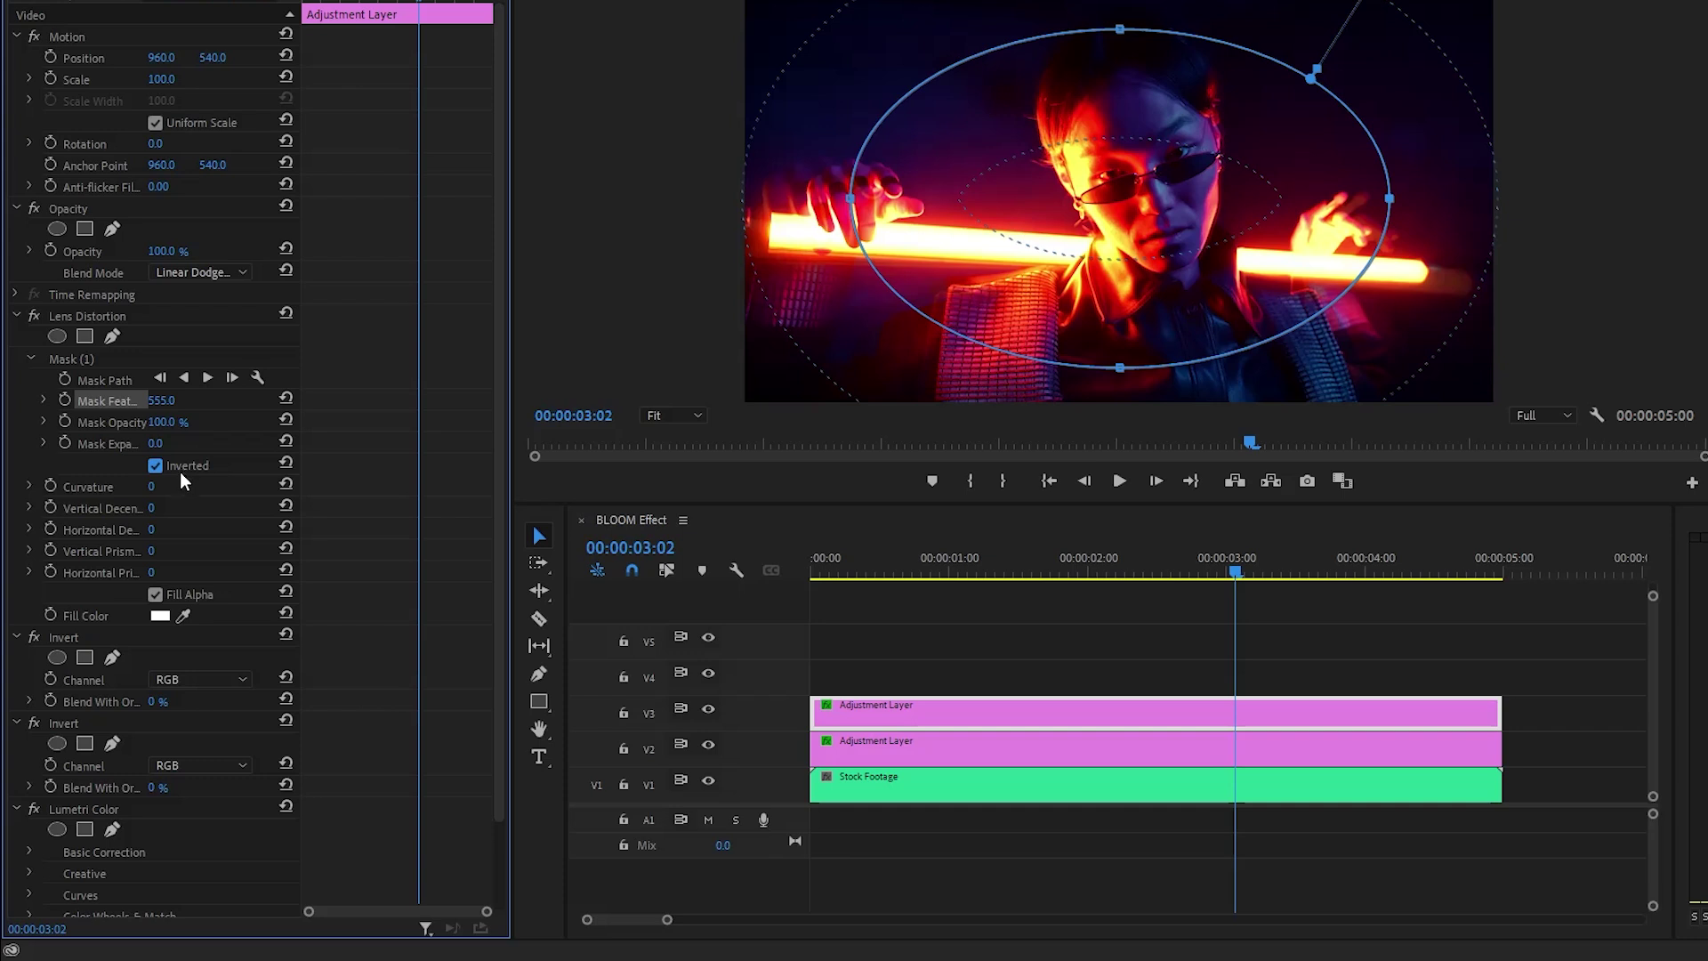
# Set Lens Distortion Curvature to -58.
pyautogui.click(85, 486)
pyautogui.click(151, 486)
pyautogui.write('-58')
pyautogui.press('Return')
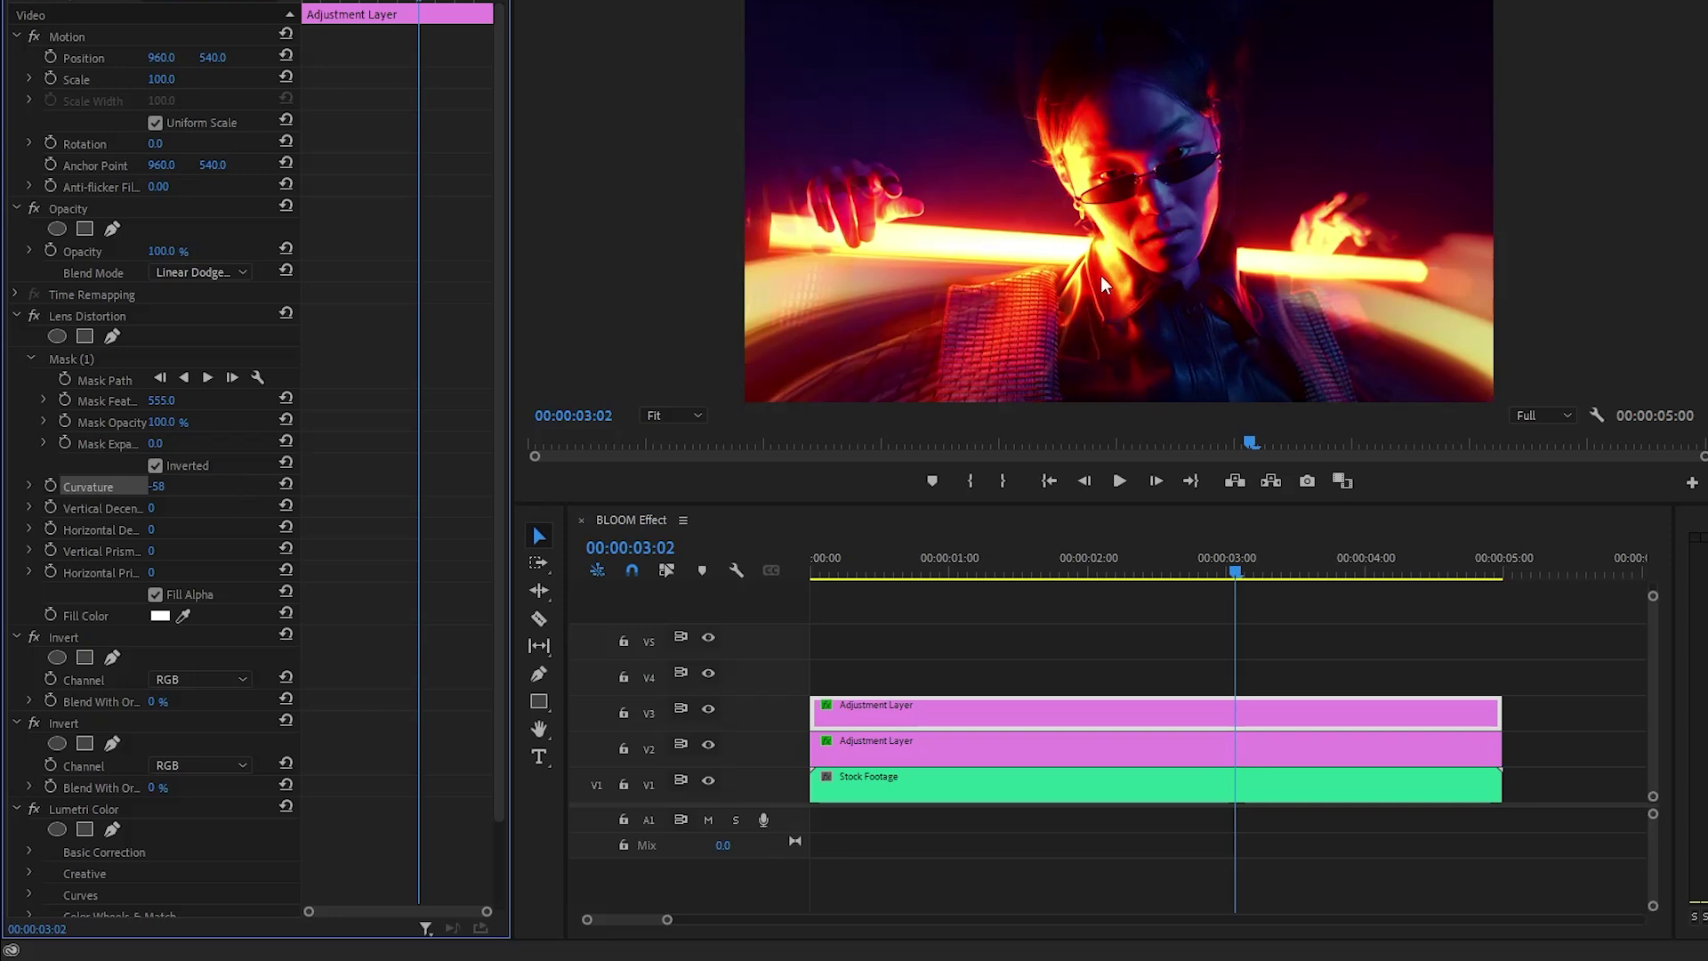
# Set the first Invert to the Blue channel with 60% Blend With Original.
pyautogui.click(92, 638)
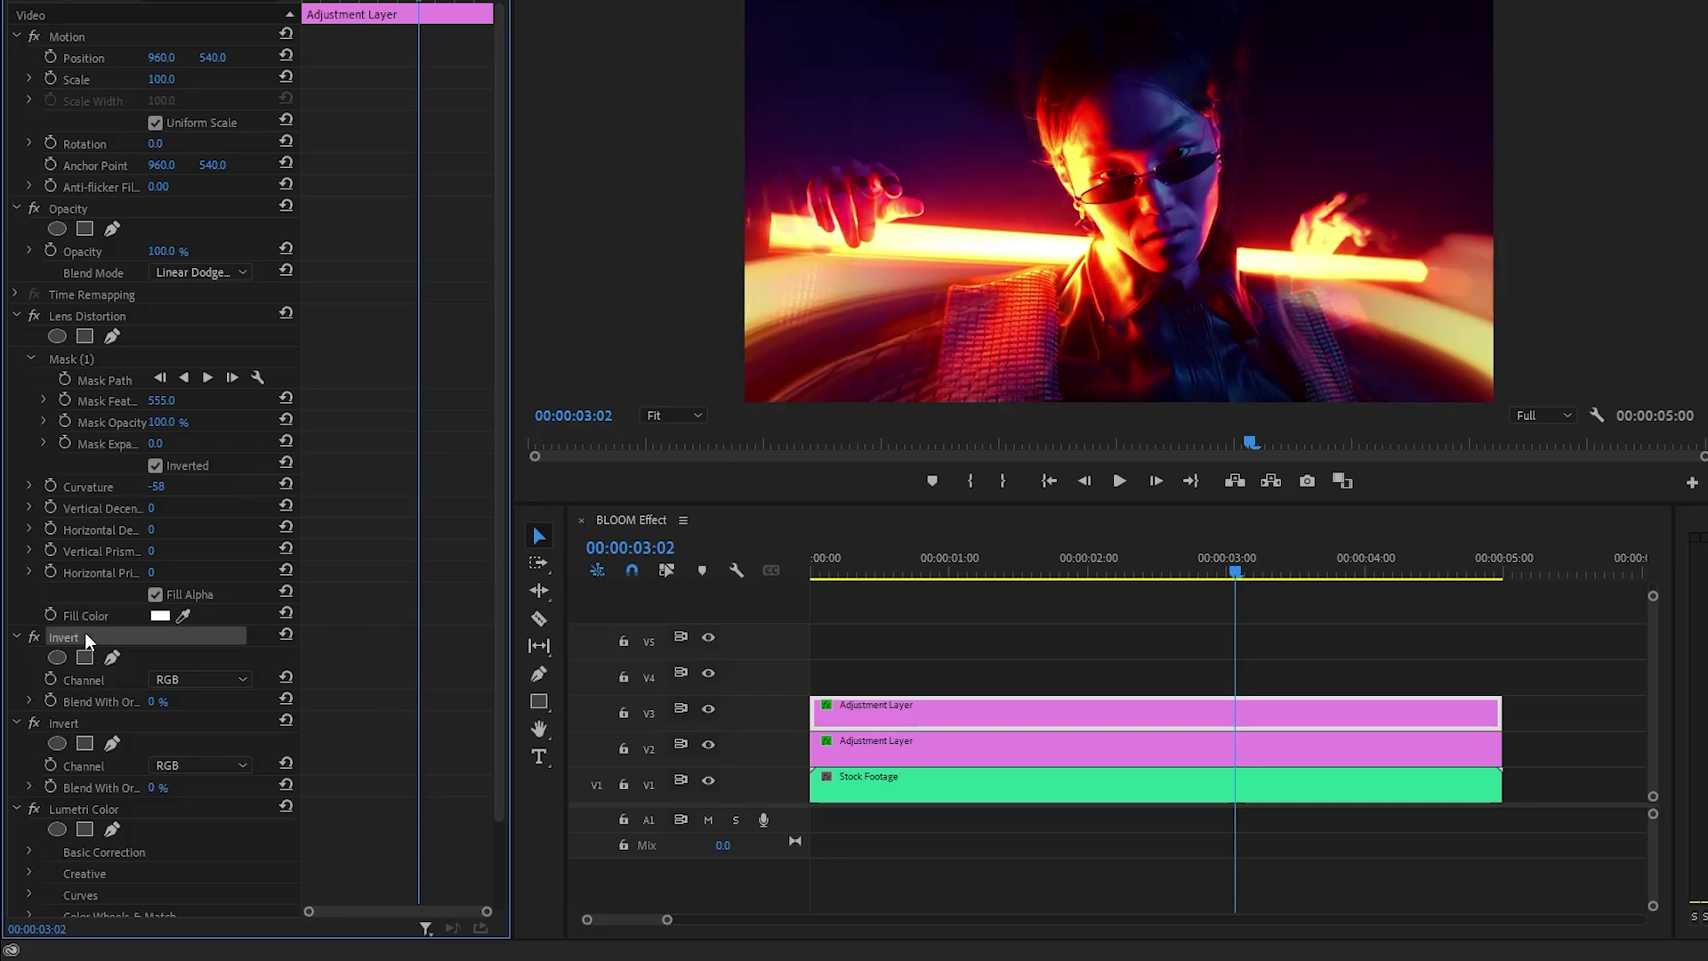
pyautogui.click(220, 681)
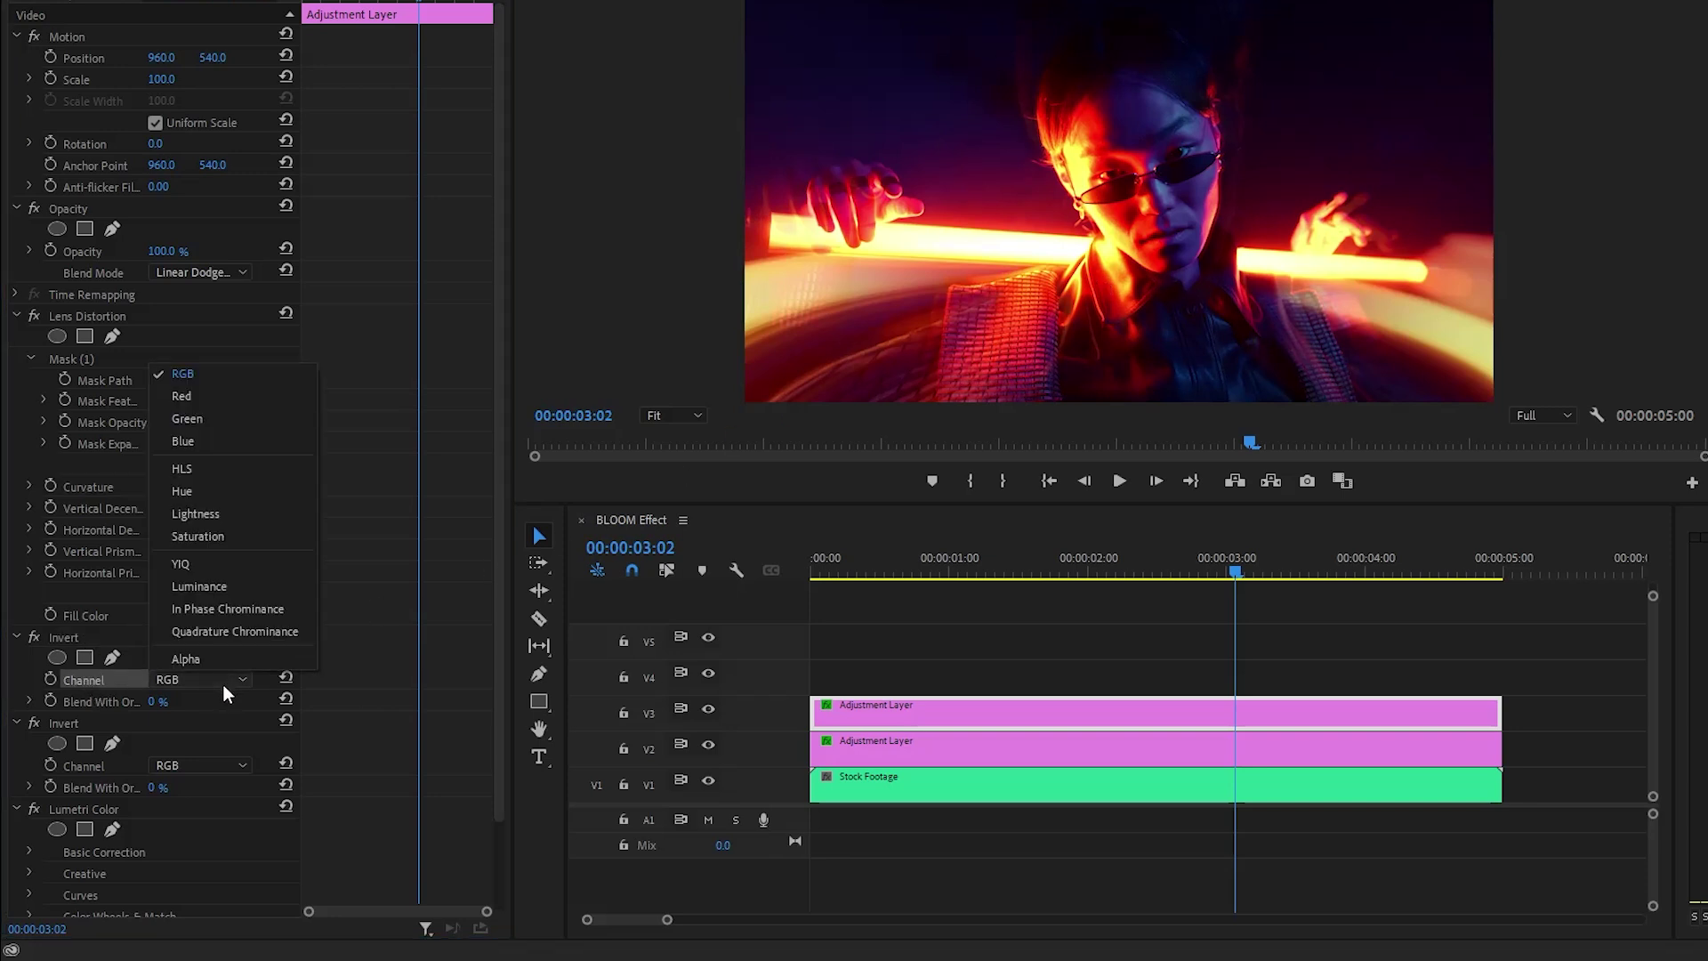
pyautogui.click(256, 443)
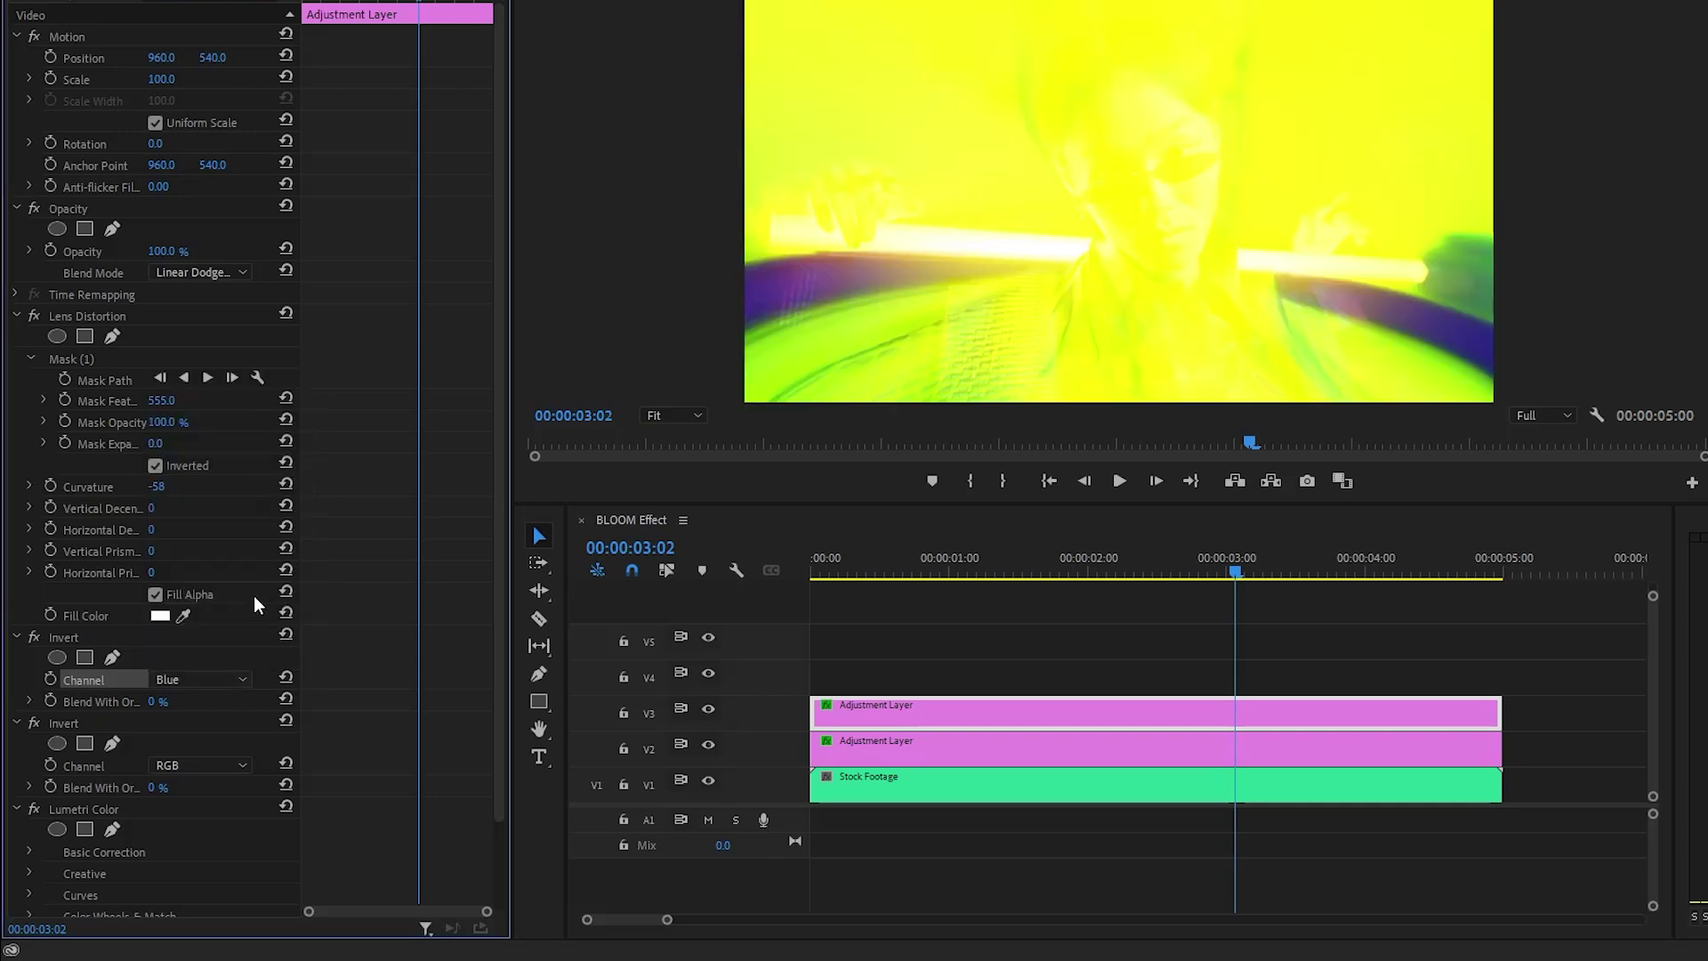
pyautogui.click(154, 701)
pyautogui.write('60')
pyautogui.press('Return')
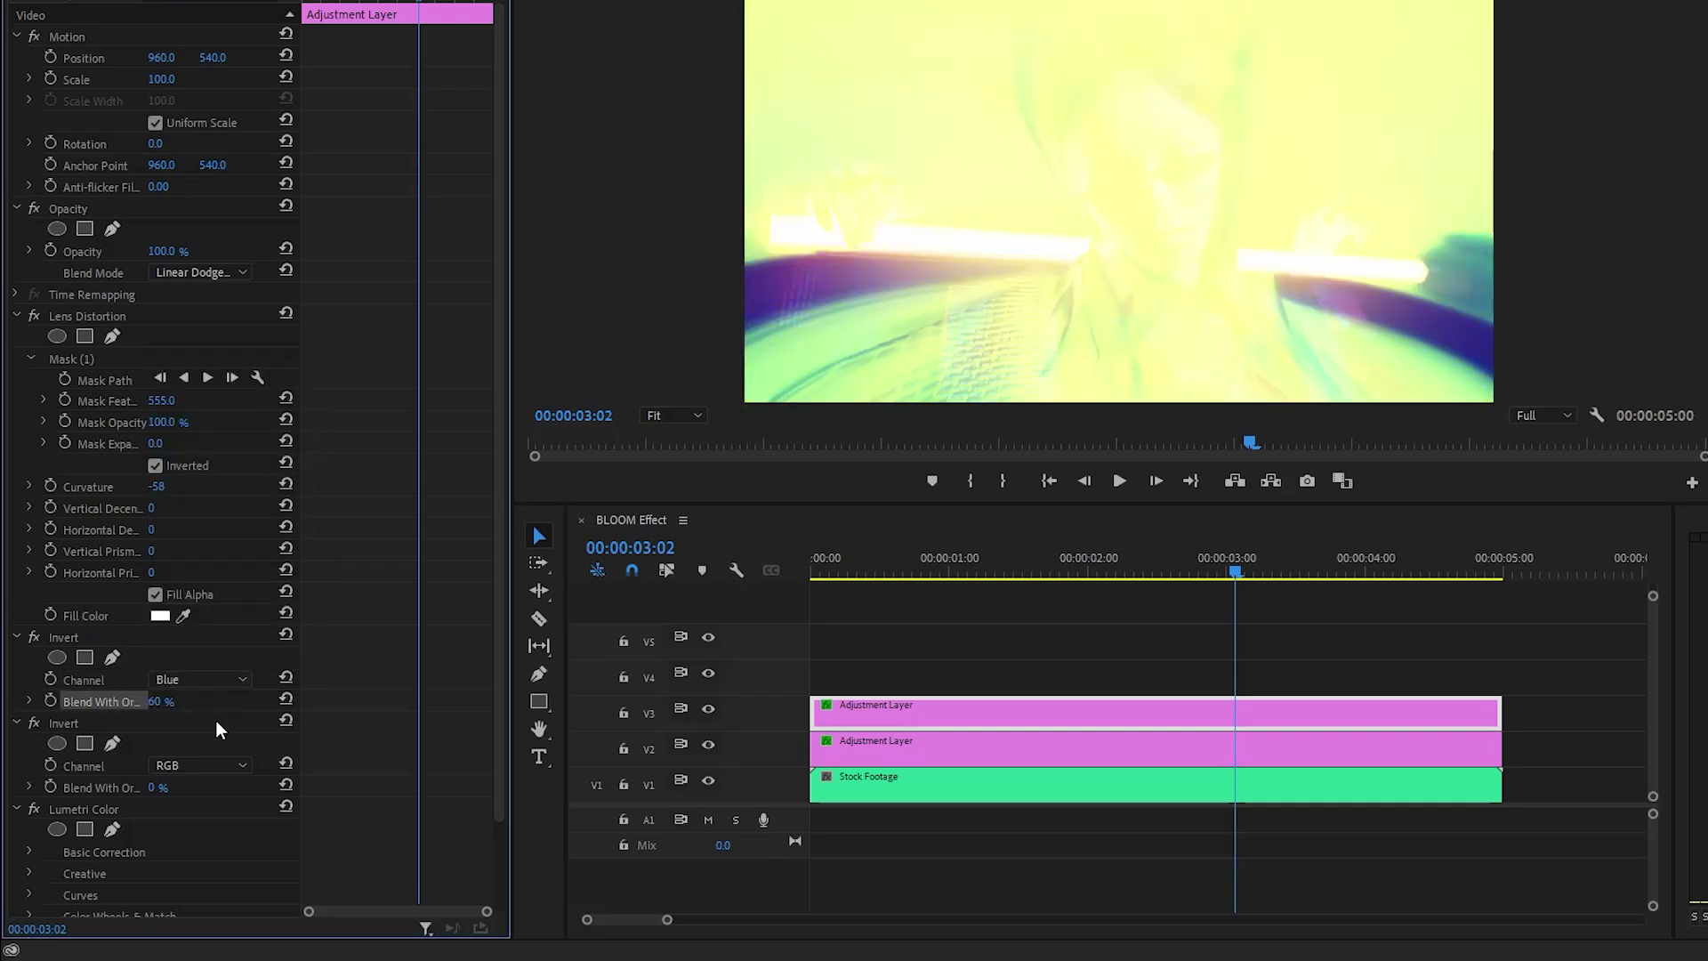
# Set the second Invert to Saturation, also blended 60% with the original.
pyautogui.click(76, 721)
pyautogui.click(198, 767)
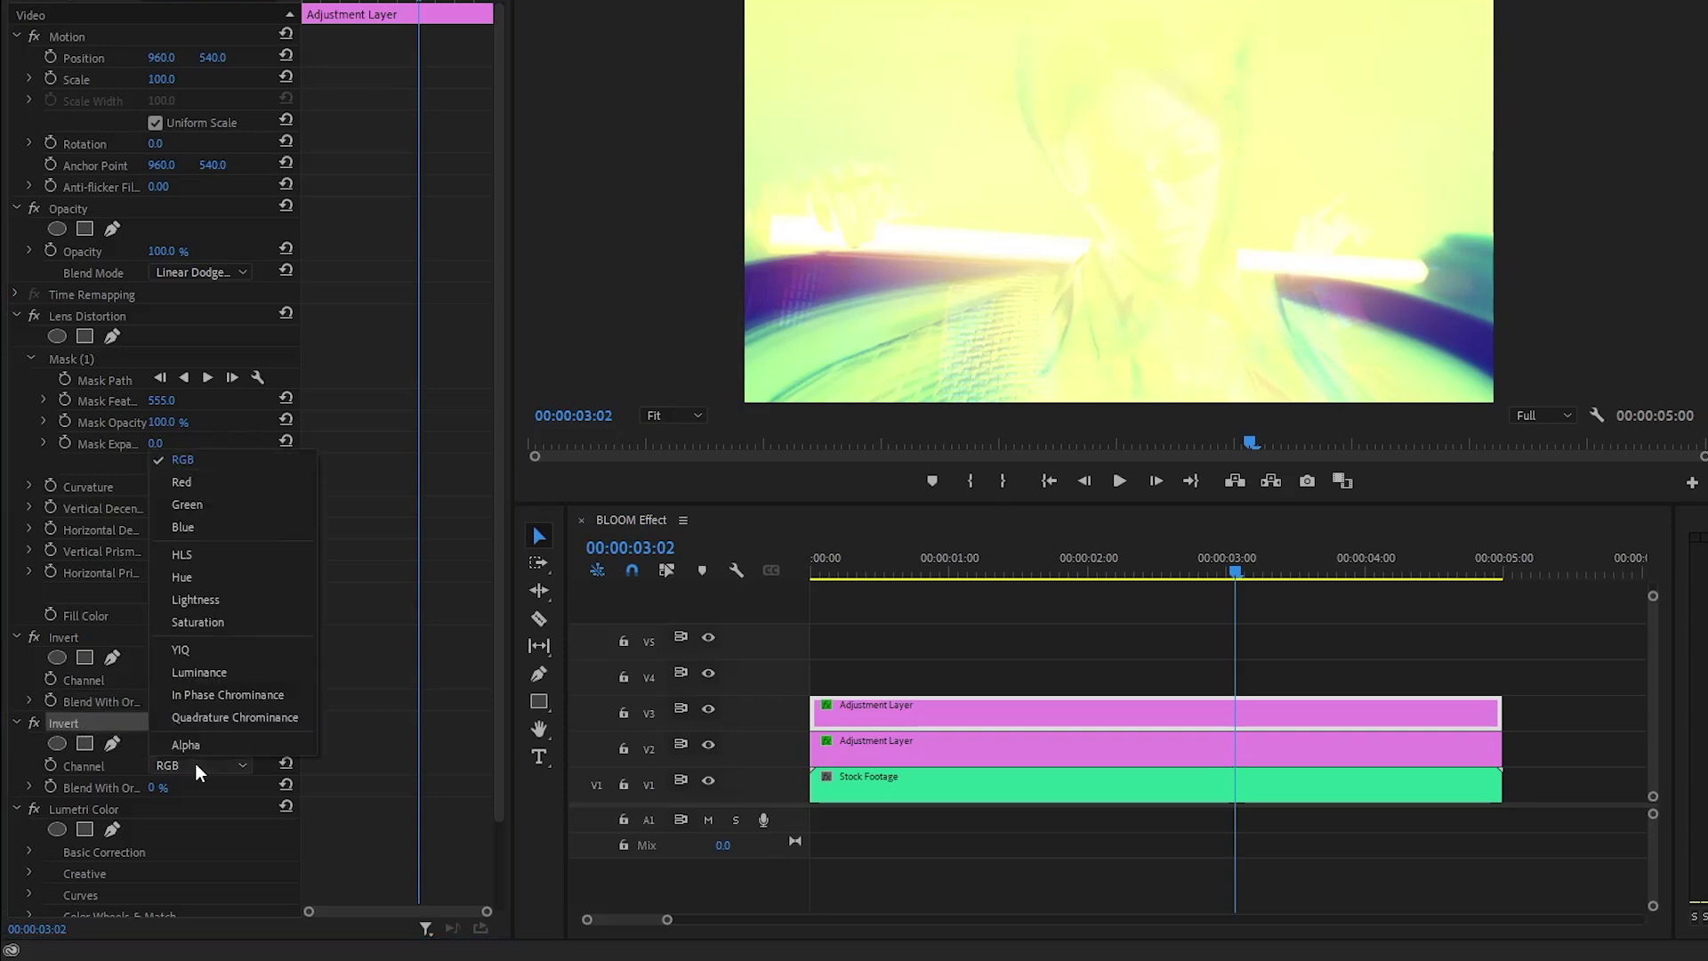
pyautogui.click(237, 626)
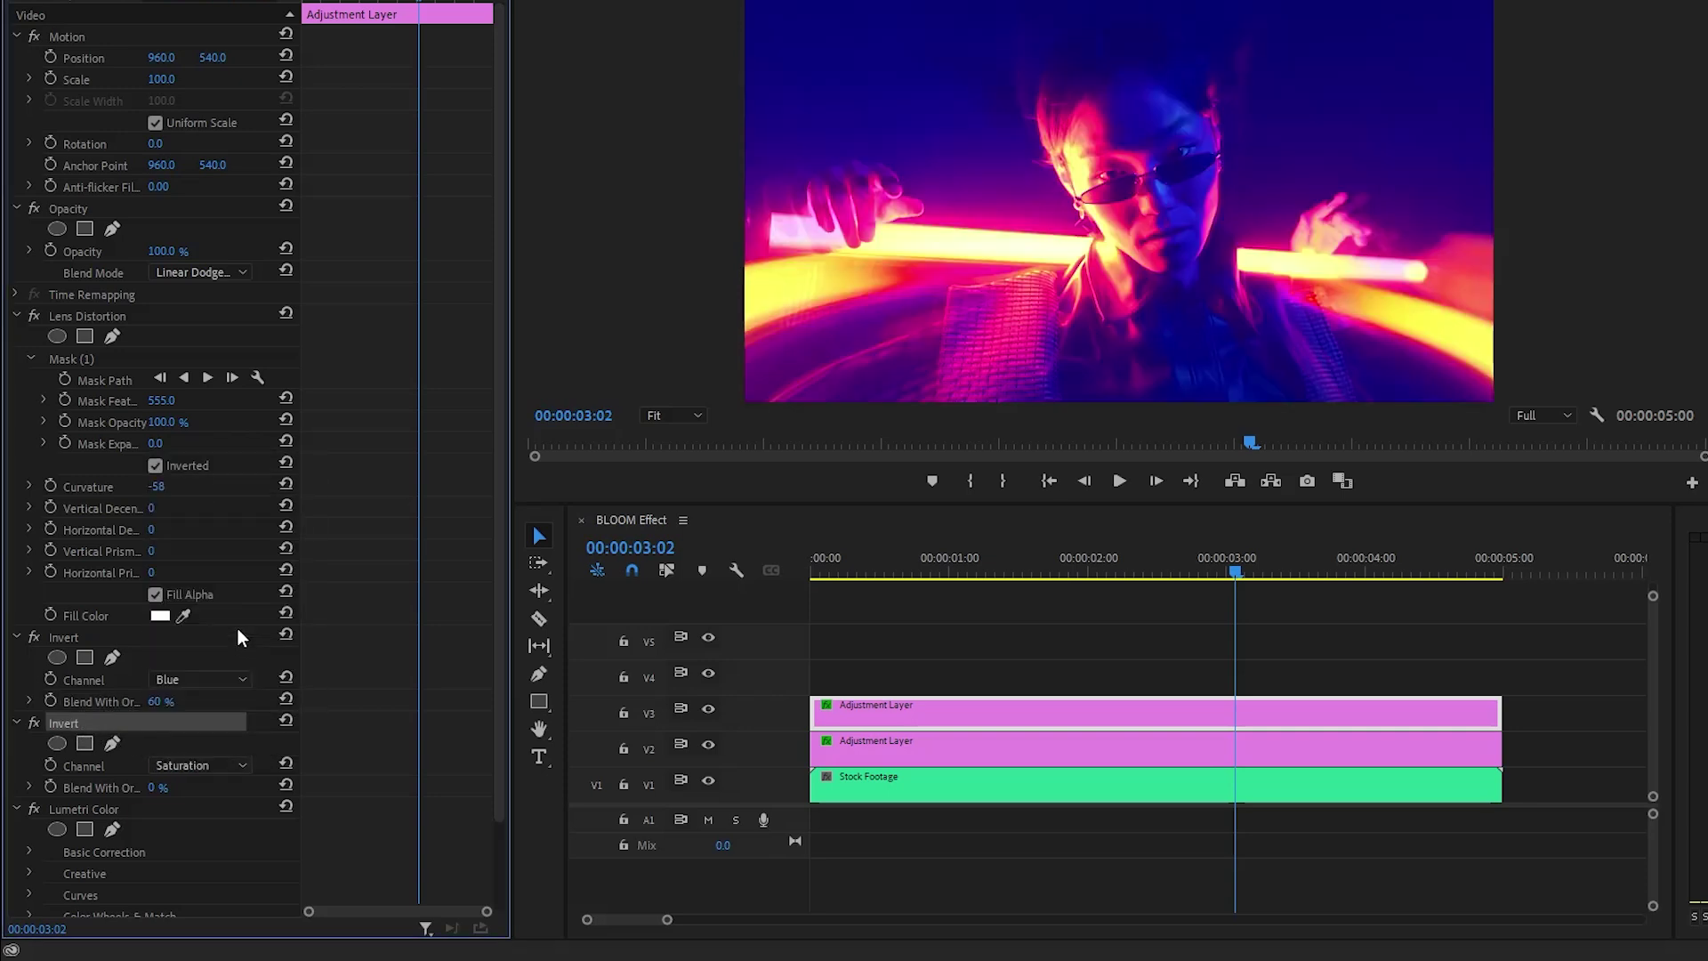
pyautogui.click(155, 788)
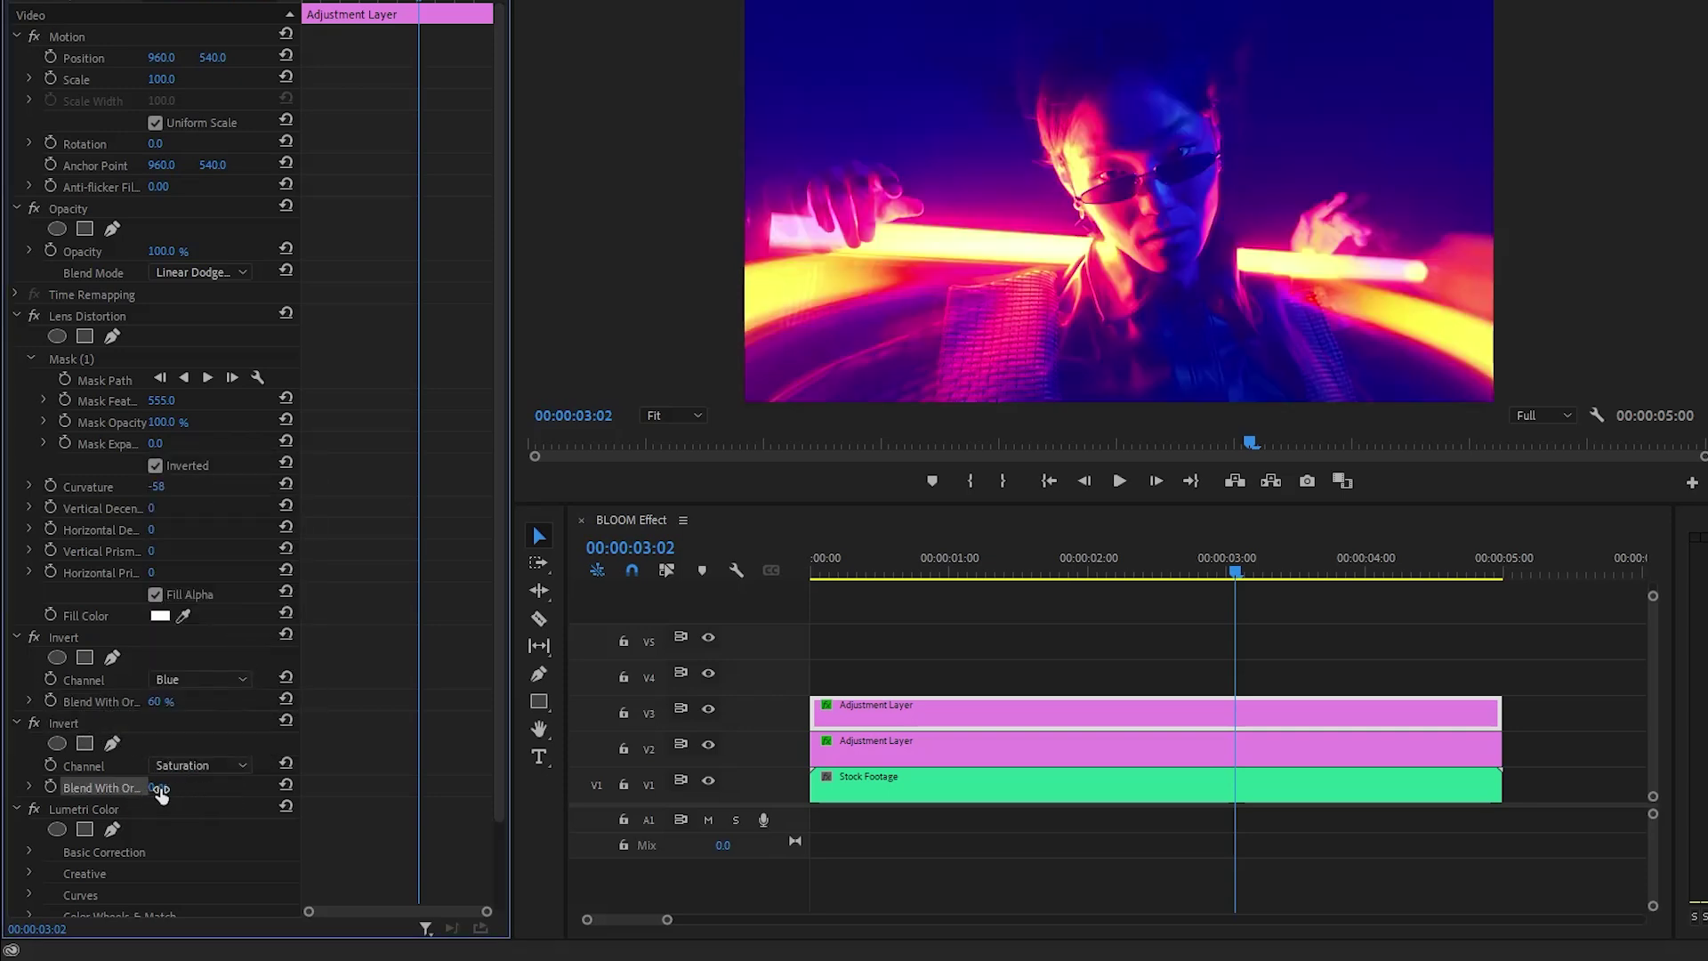
pyautogui.write('60')
pyautogui.press('Return')
# Expand Lumetri Color's Basic Correction and set Exposure to -3.
pyautogui.moveTo(494, 472); pyautogui.dragTo(501, 727)
pyautogui.click(190, 713)
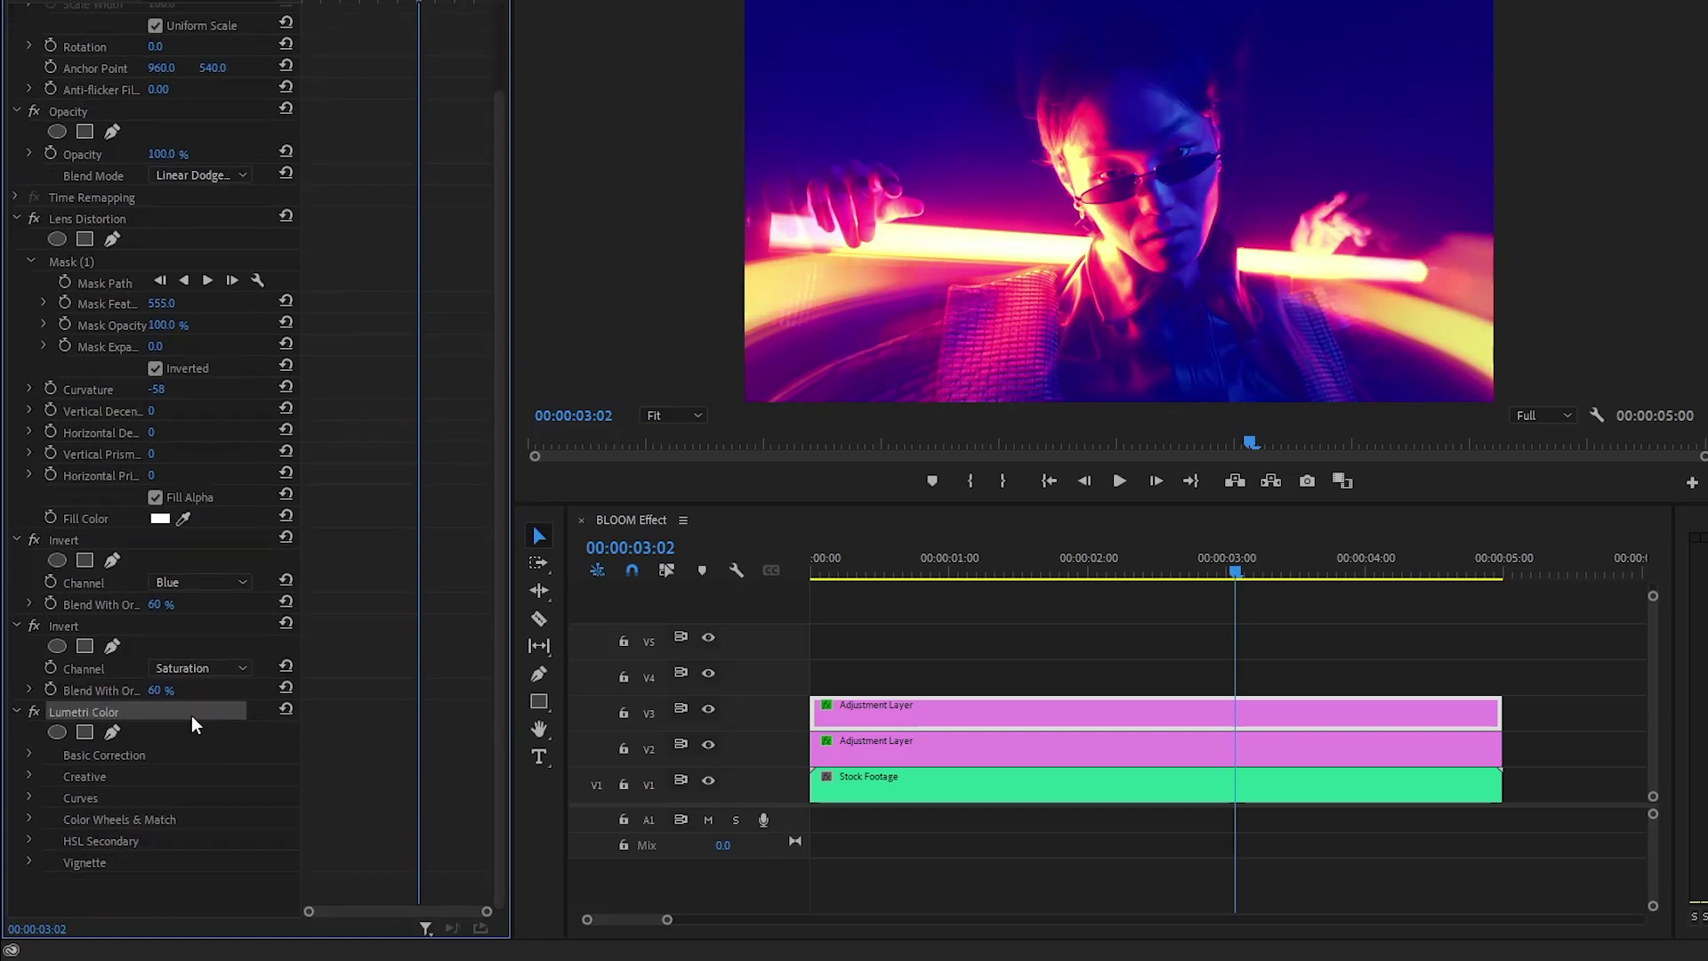
pyautogui.click(29, 755)
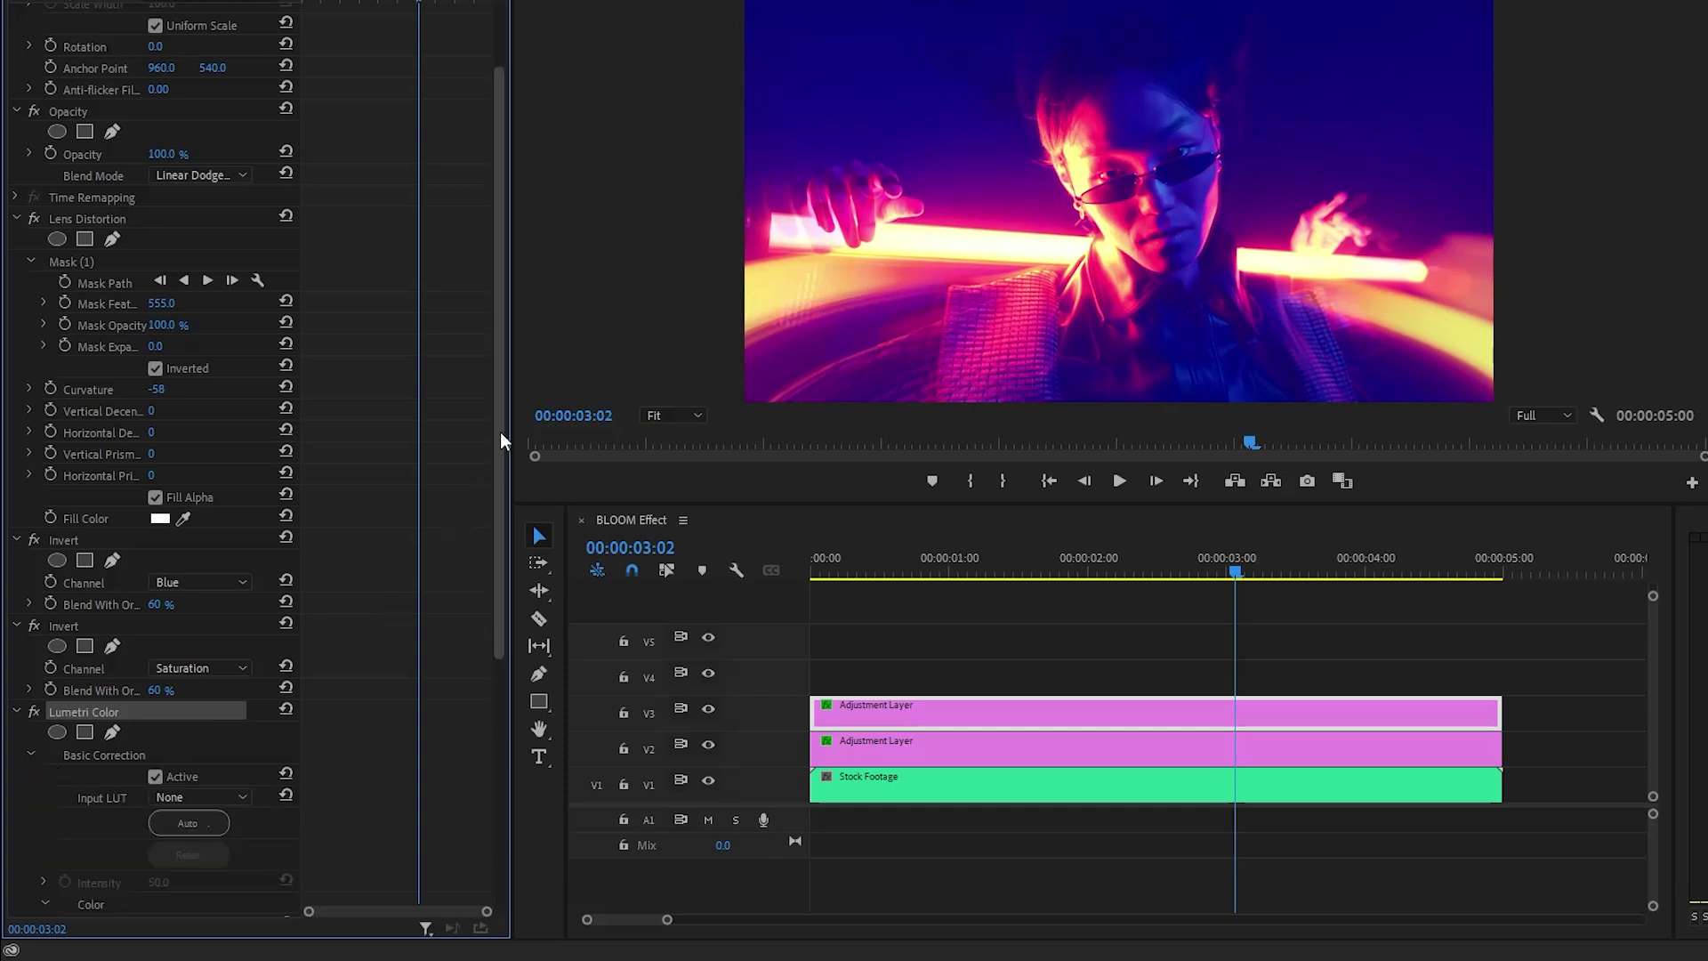
pyautogui.moveTo(500, 431); pyautogui.dragTo(505, 767)
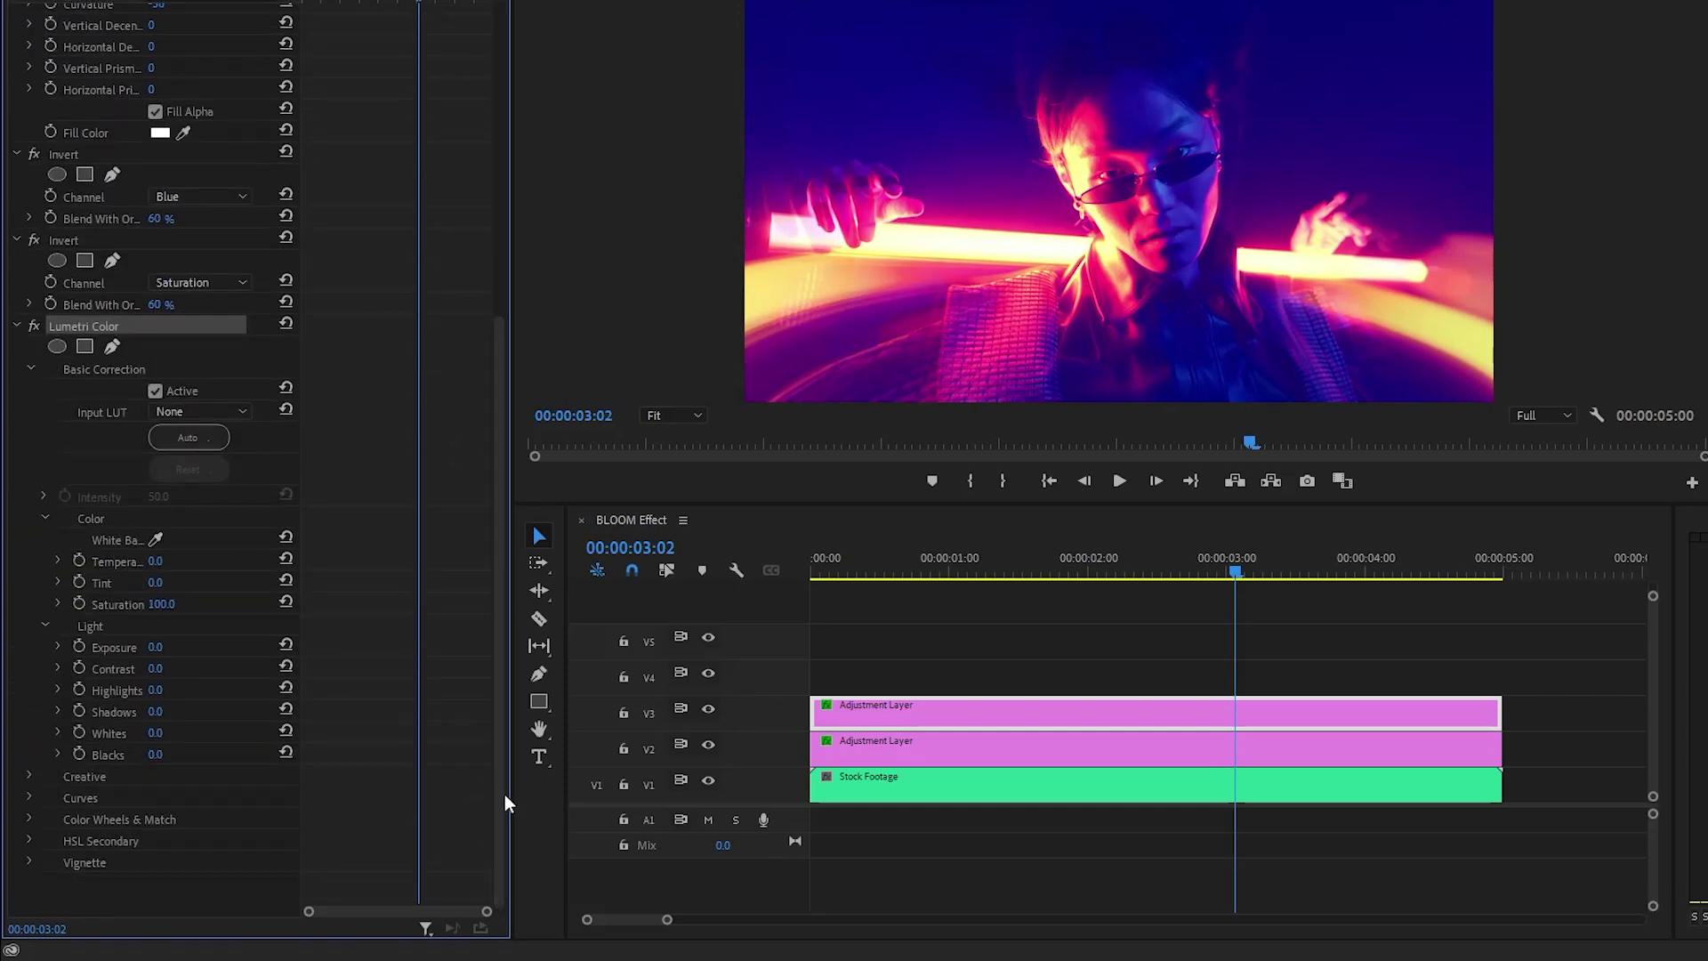
pyautogui.click(120, 651)
pyautogui.click(155, 647)
pyautogui.write('-3')
pyautogui.press('Return')
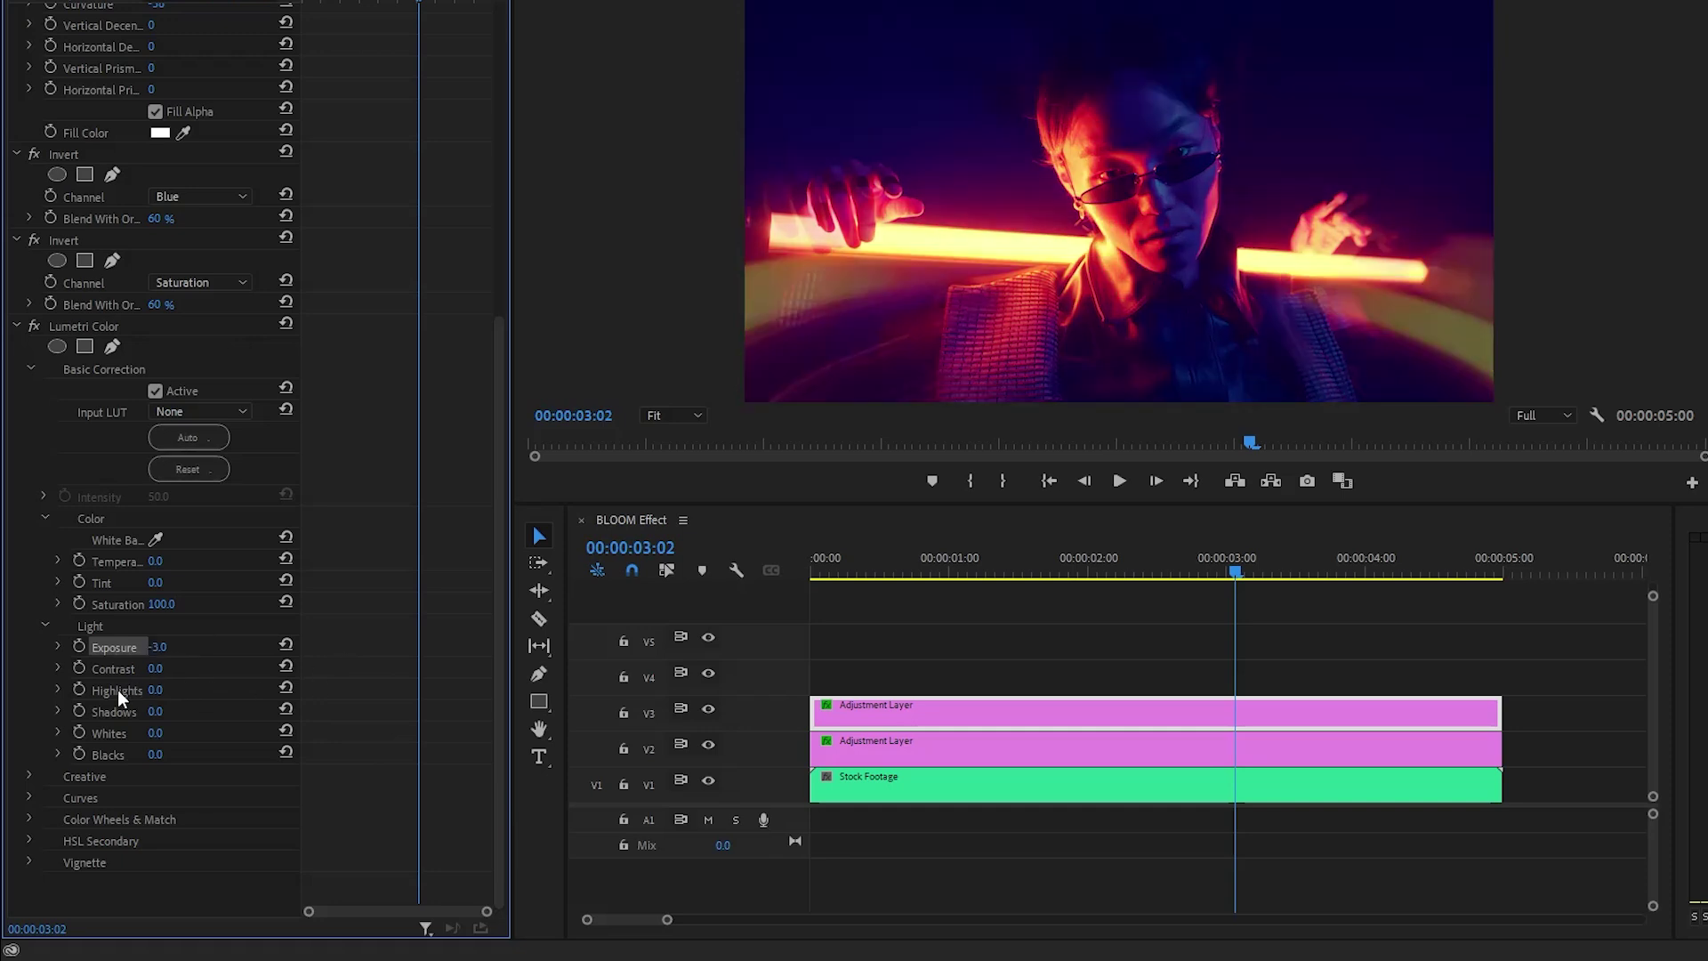
# Raise Lumetri Highlights and Whites to 100.
pyautogui.click(155, 689)
pyautogui.write('100')
pyautogui.press('Return')
pyautogui.click(151, 732)
pyautogui.write('100')
pyautogui.press('Return')
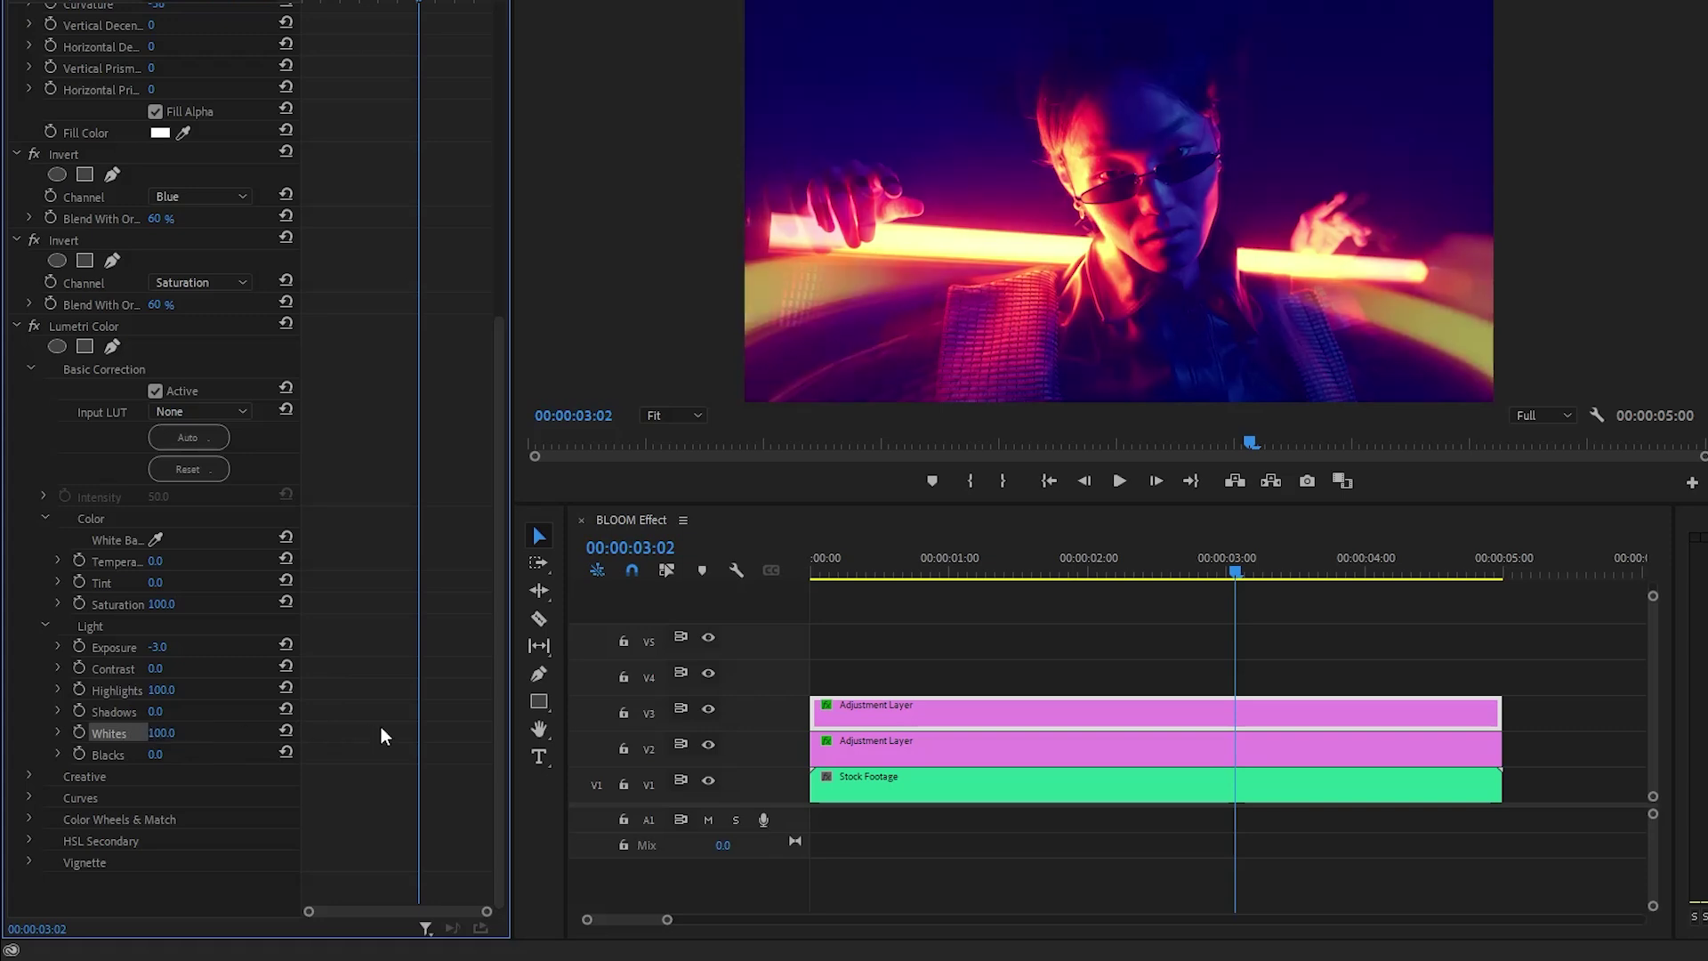
# Set the vignette to Amount -0.8, Midpoint 26.6 and Feather 100.
pyautogui.click(381, 728)
pyautogui.click(30, 862)
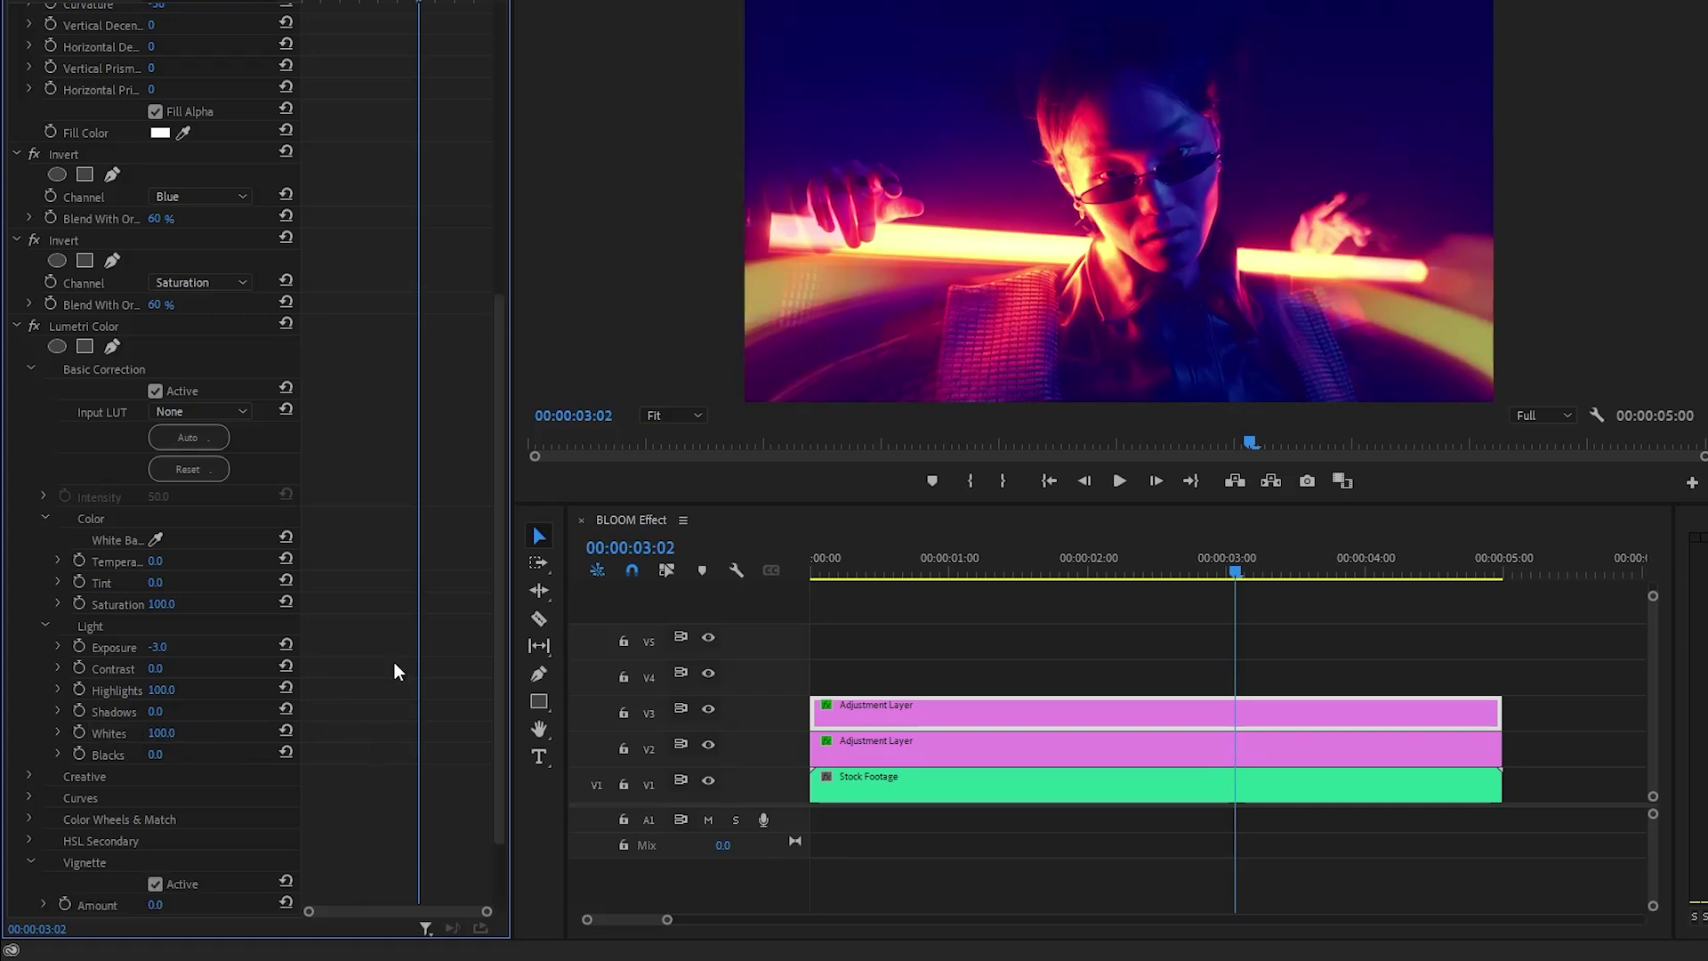
pyautogui.scroll(-3, 499, 612)
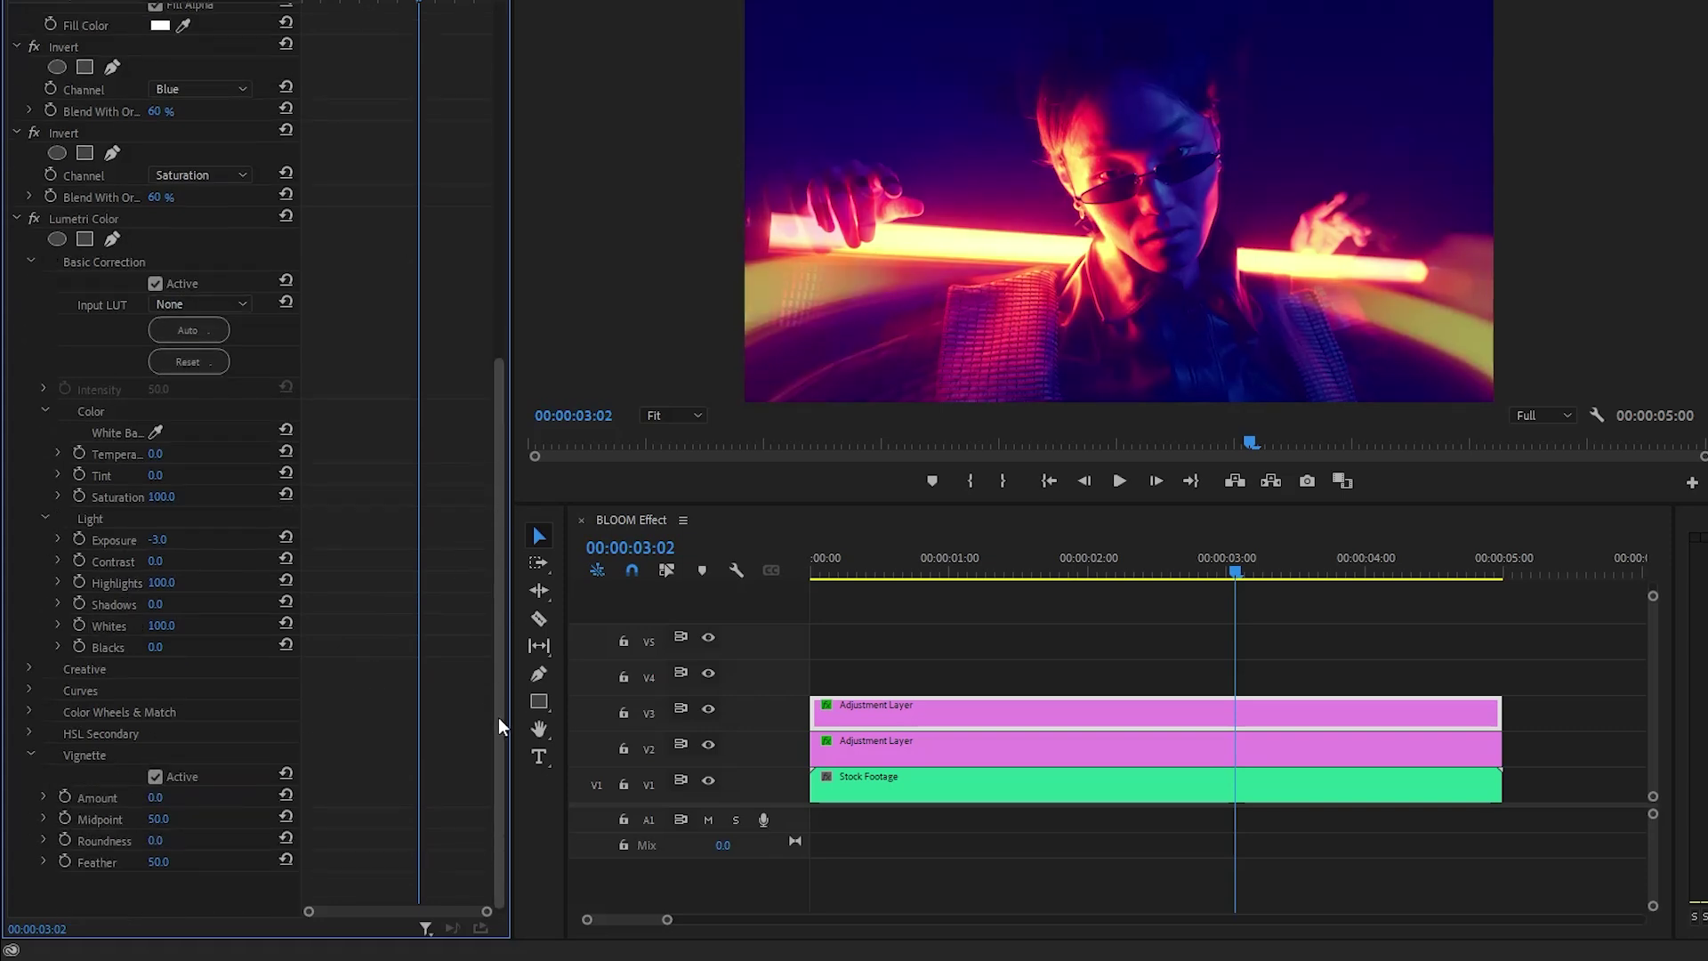
pyautogui.click(100, 799)
pyautogui.click(156, 797)
pyautogui.write('-0.8')
pyautogui.press('Return')
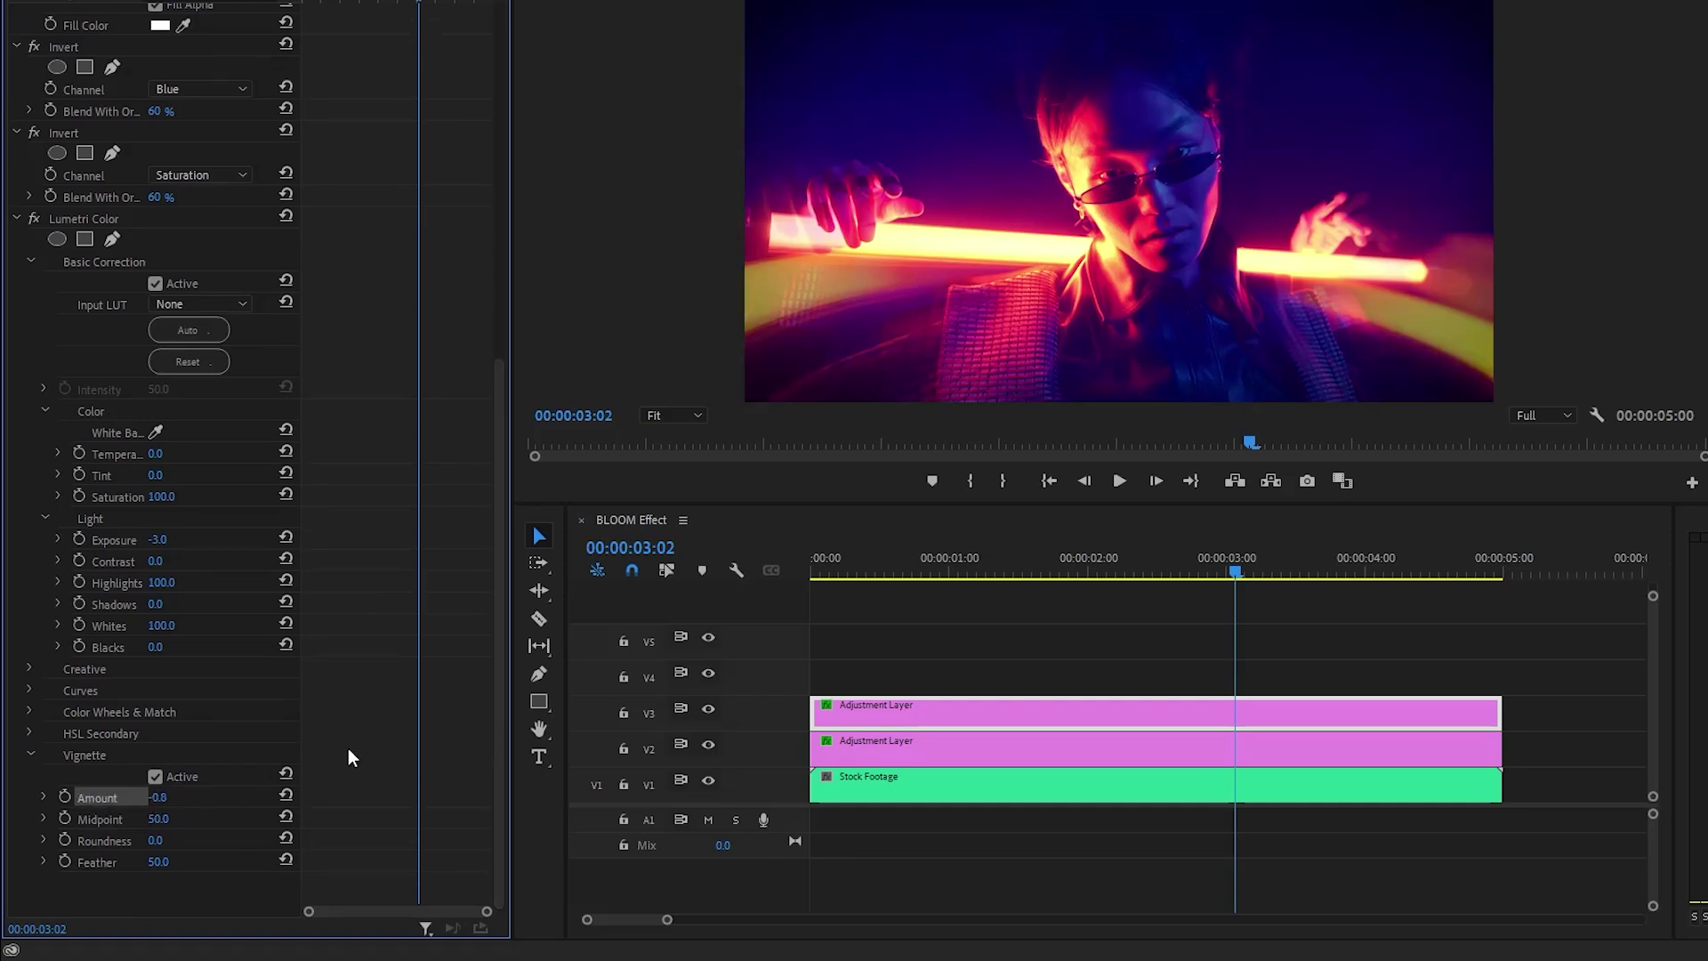
pyautogui.click(157, 819)
pyautogui.write('26.6')
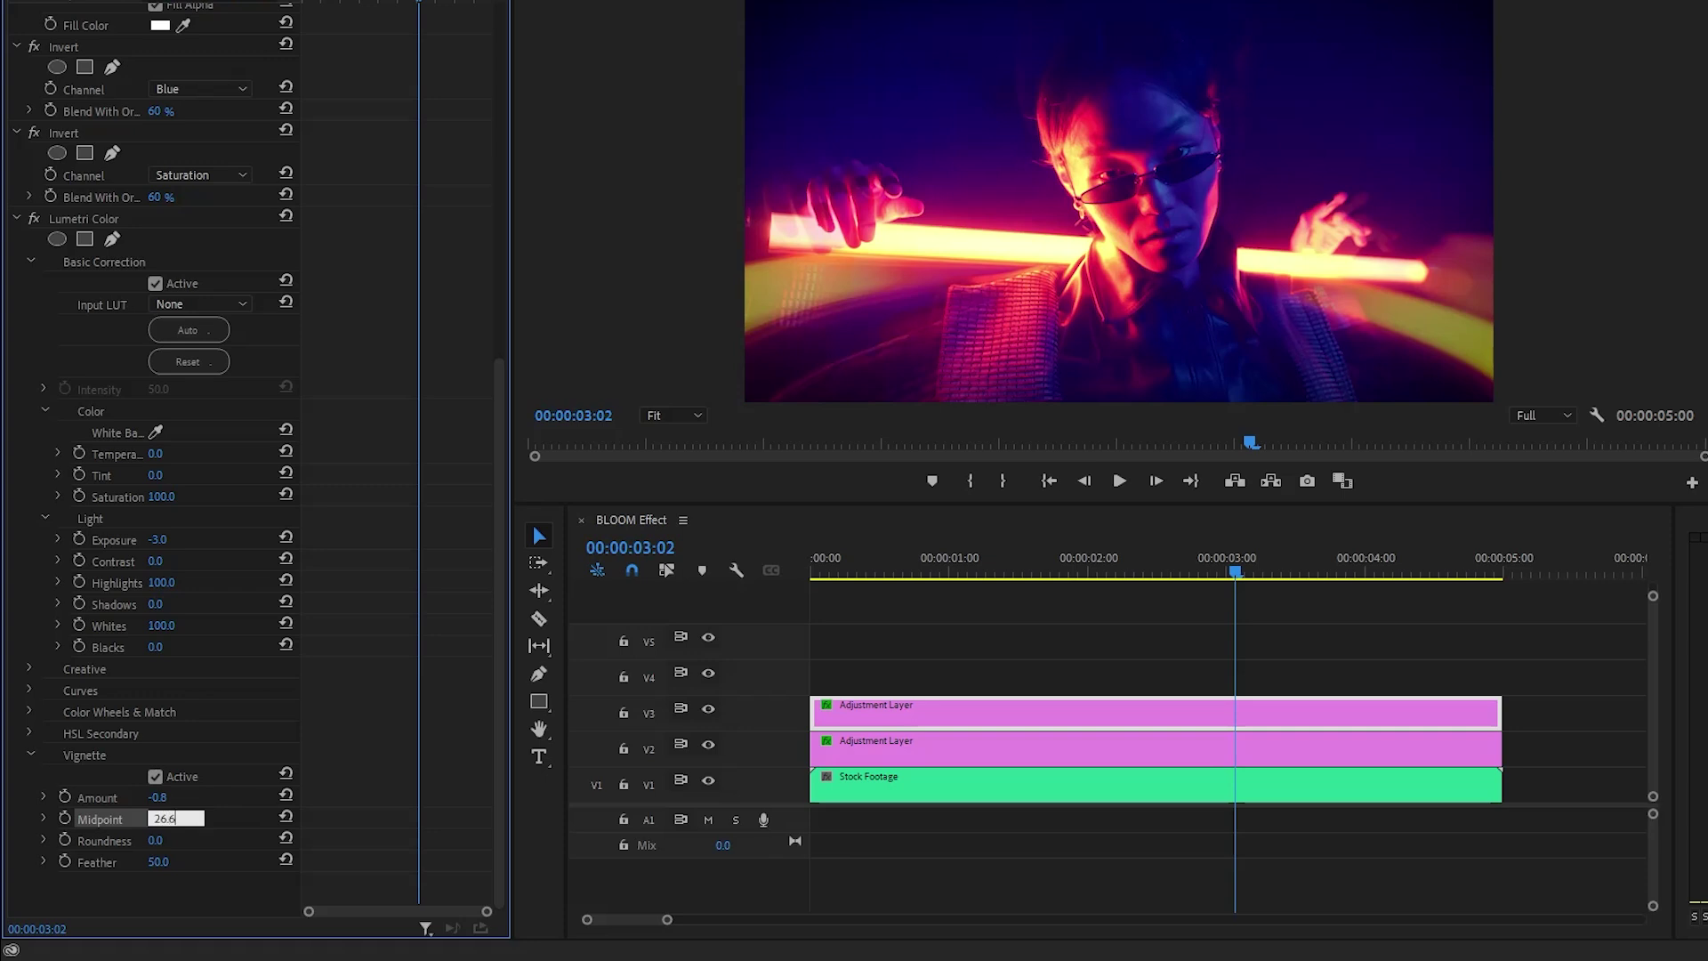
pyautogui.press('Return')
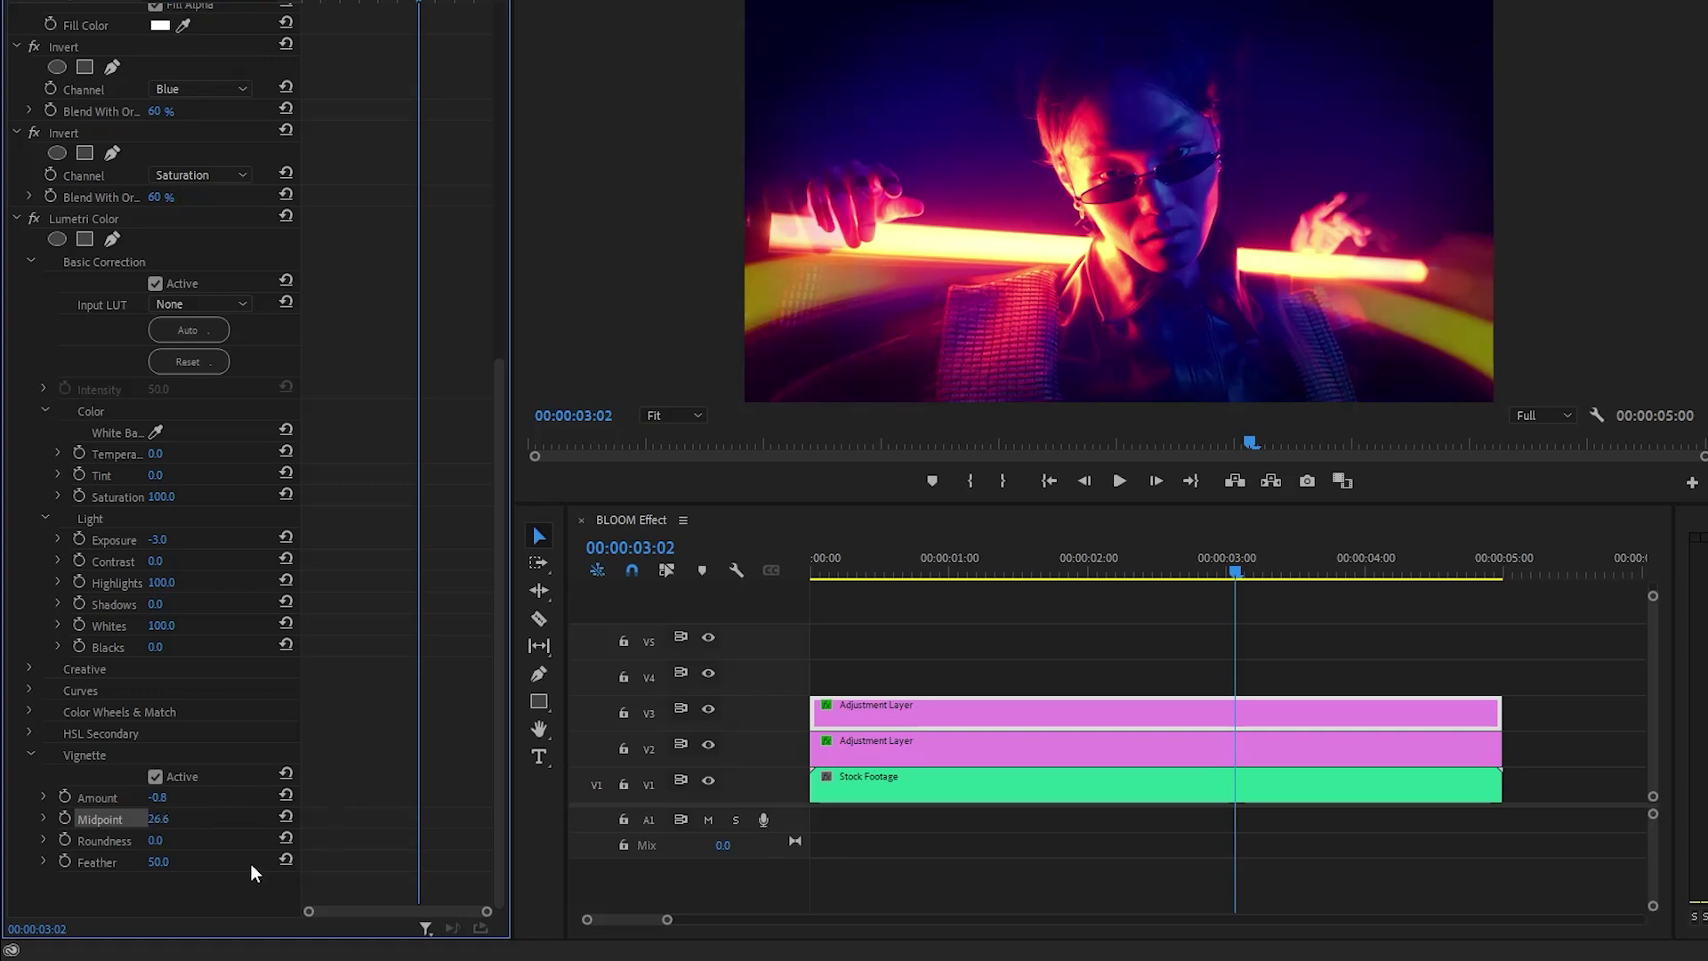
pyautogui.click(156, 861)
pyautogui.write('100')
pyautogui.press('Return')
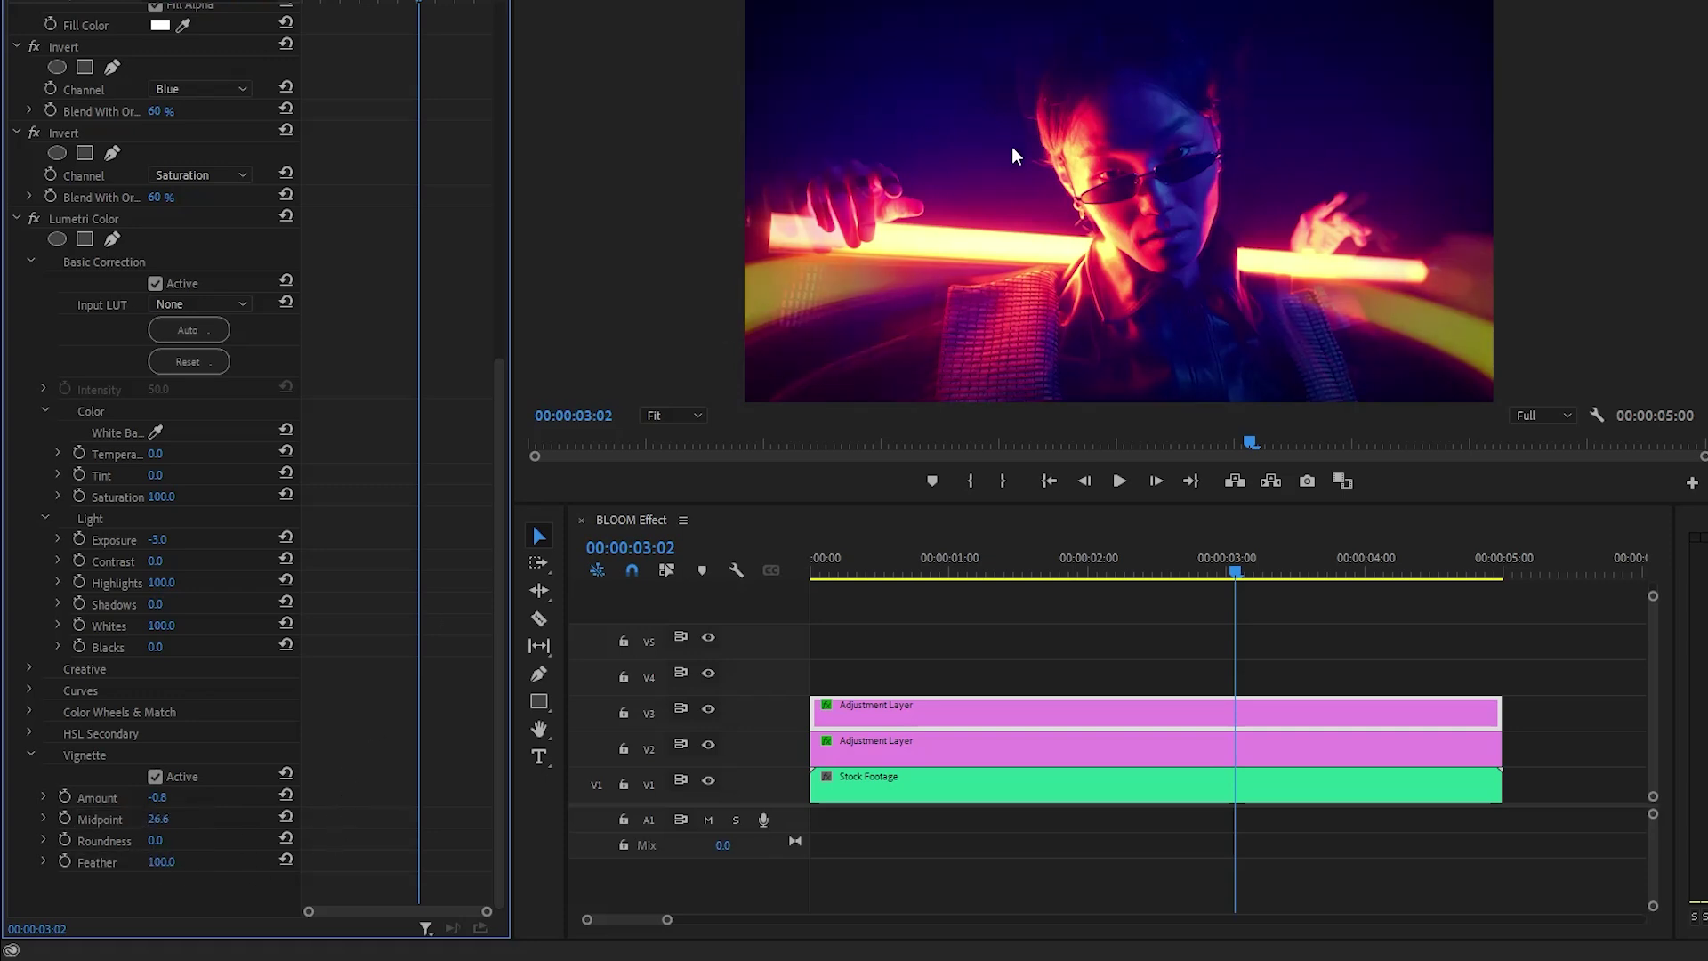
# Return the playhead to the sequence start and play to preview the glow.
pyautogui.moveTo(1235, 572); pyautogui.dragTo(833, 572)
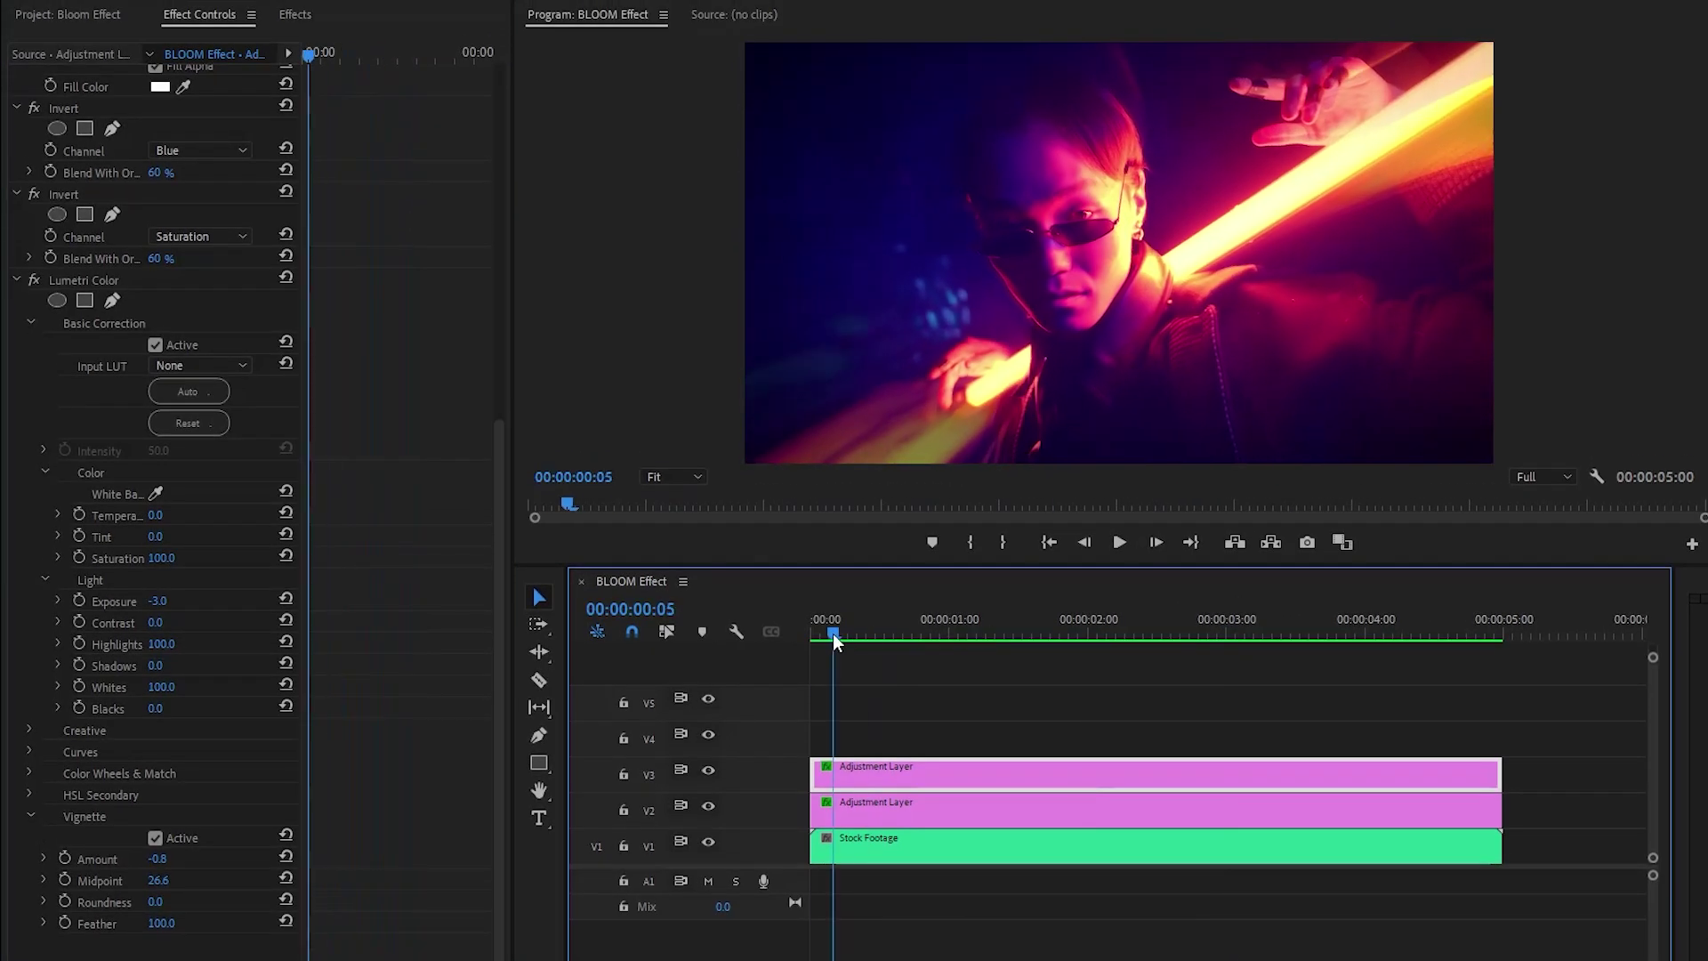
pyautogui.moveTo(833, 633); pyautogui.dragTo(804, 635)
pyautogui.press('space')
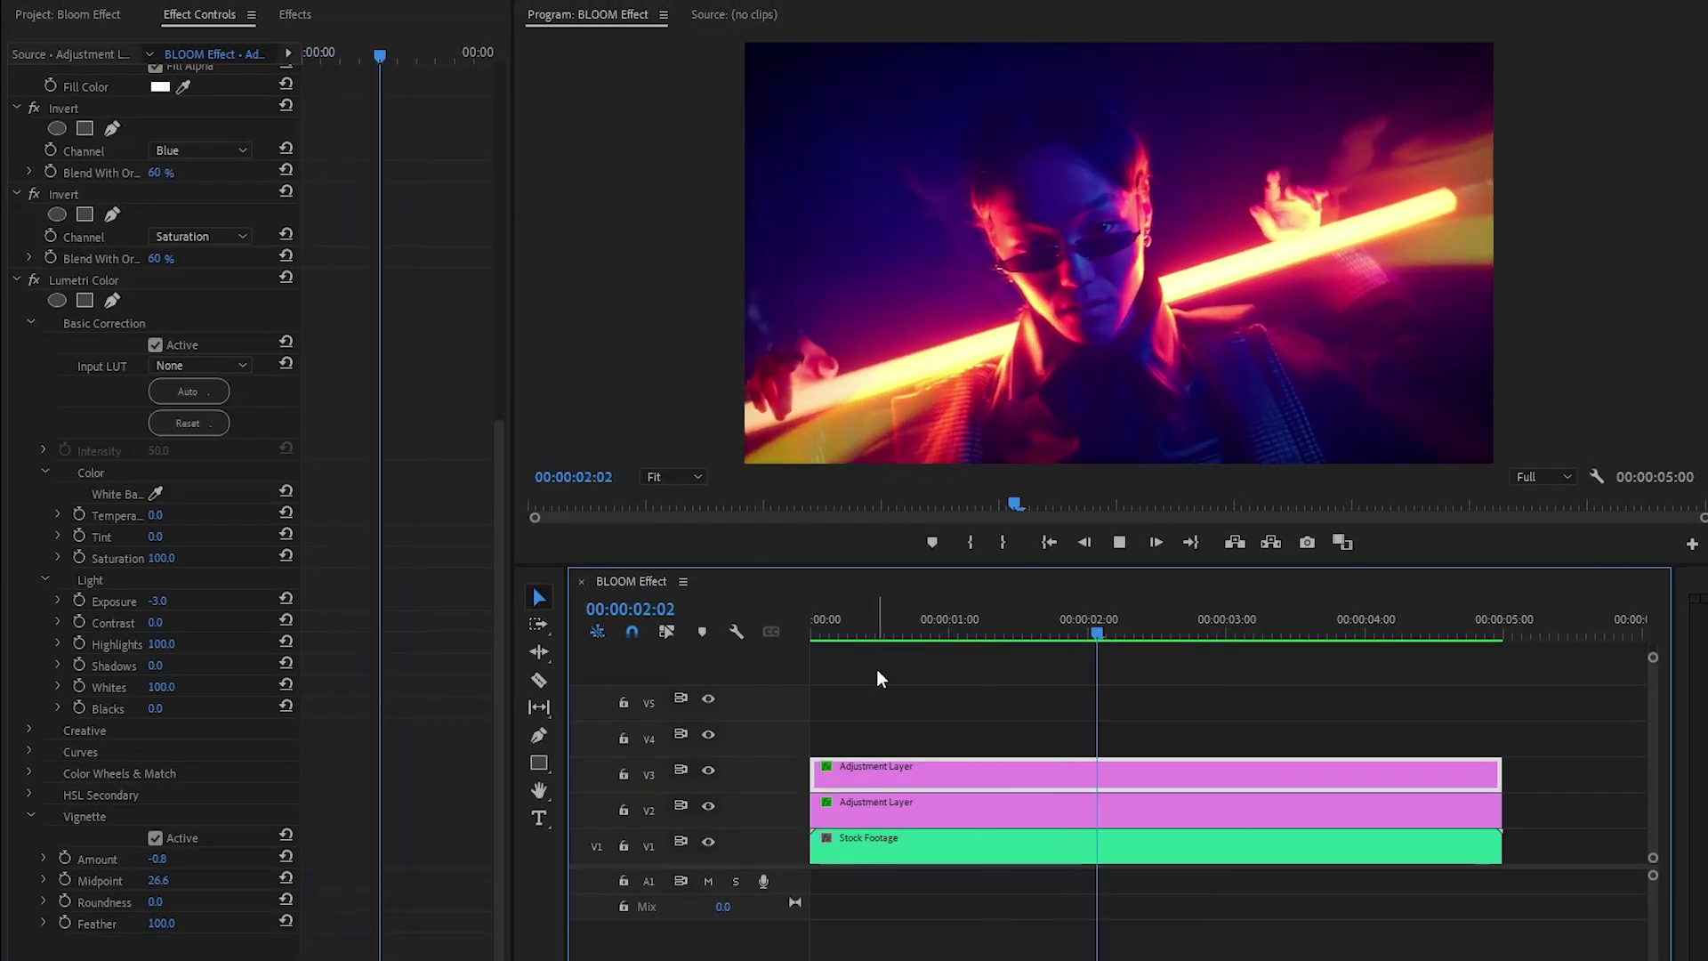
# Stop playback and place another Adjustment Layer on track V4.
pyautogui.press('space')
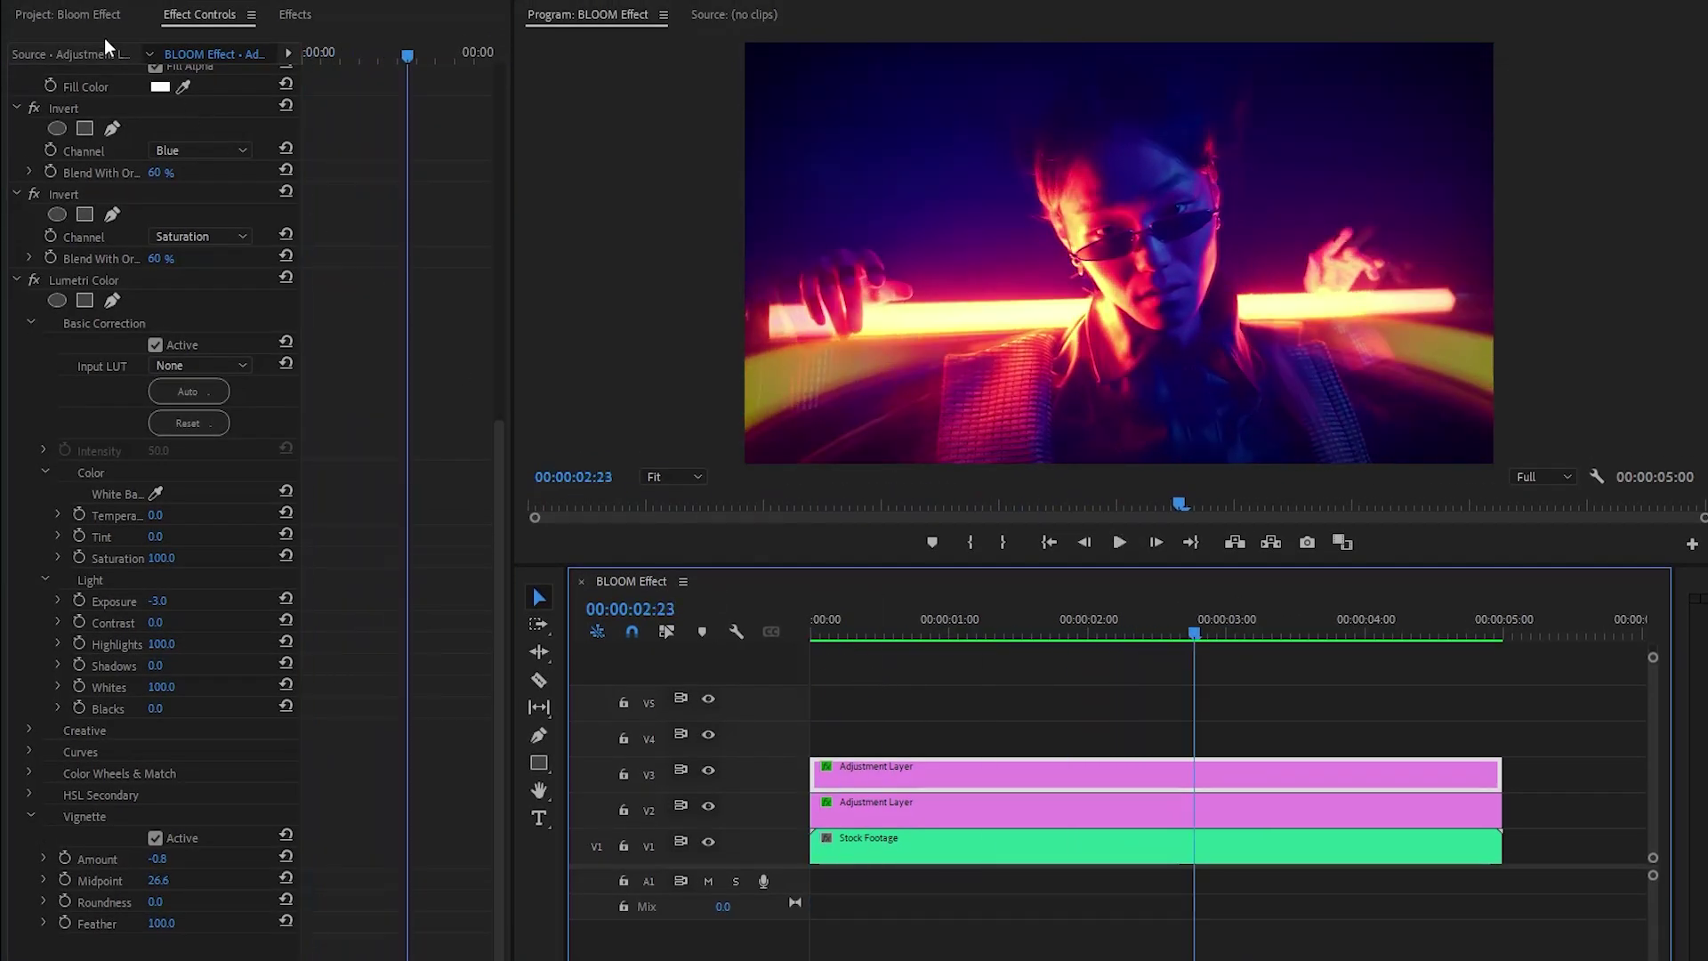
pyautogui.click(82, 14)
pyautogui.moveTo(110, 247); pyautogui.dragTo(808, 747)
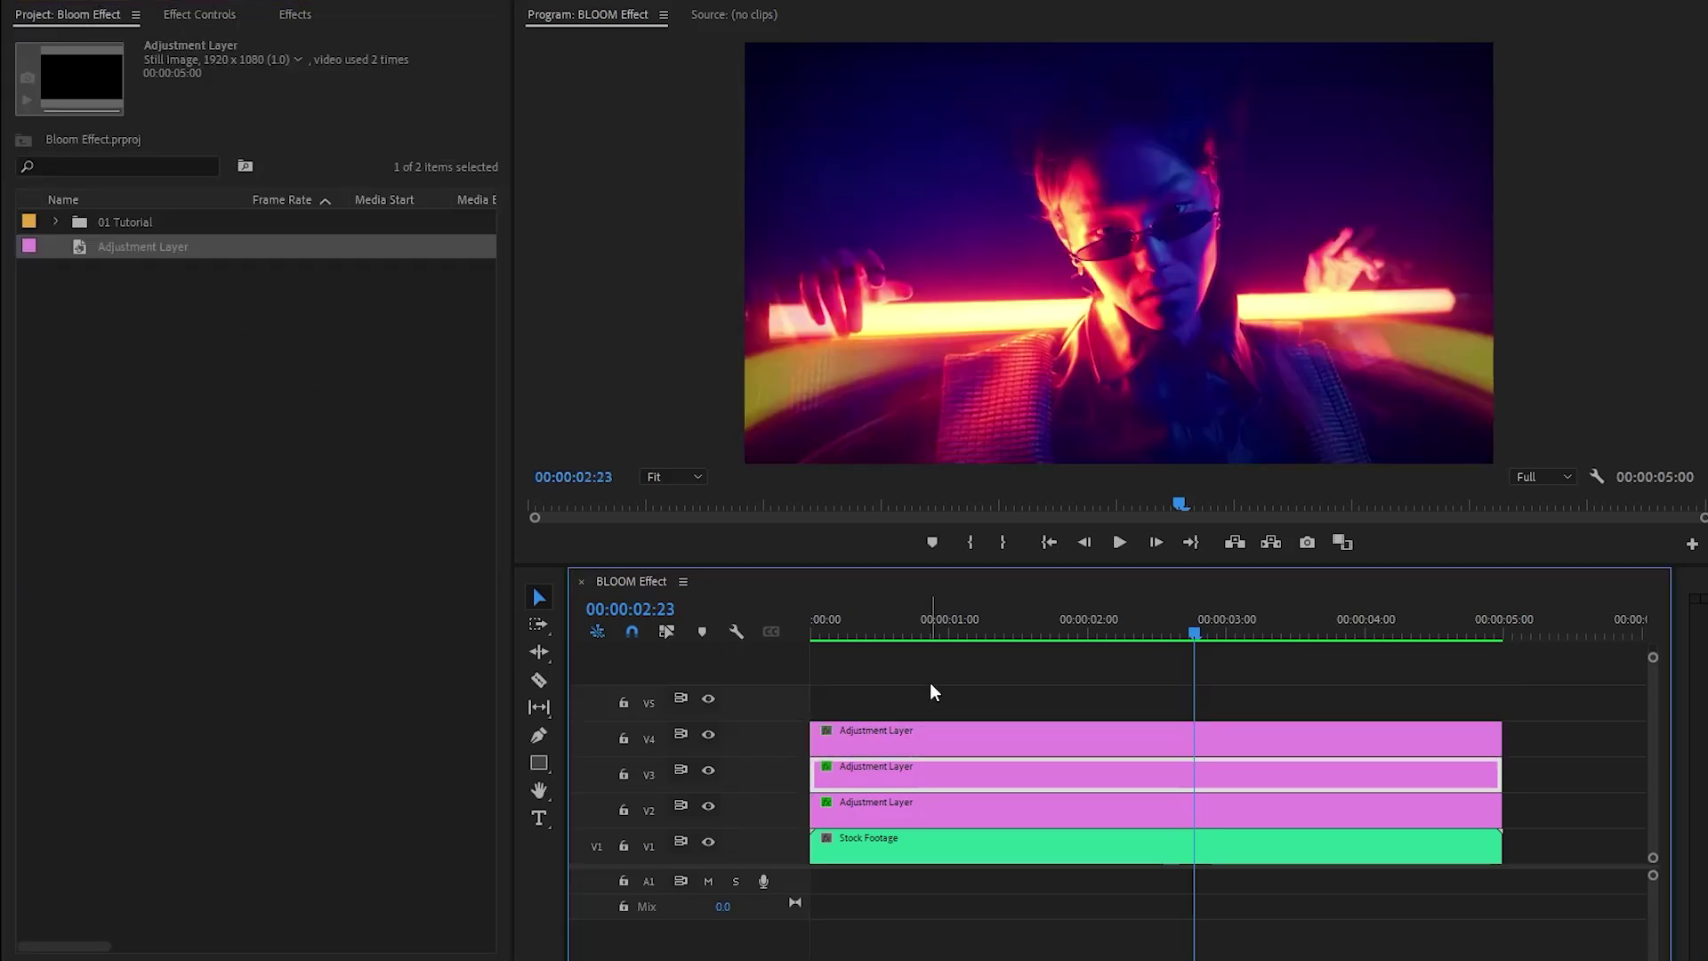
# Apply Lumetri Color and Lens Distortion to the V4 adjustment layer.
pyautogui.click(297, 15)
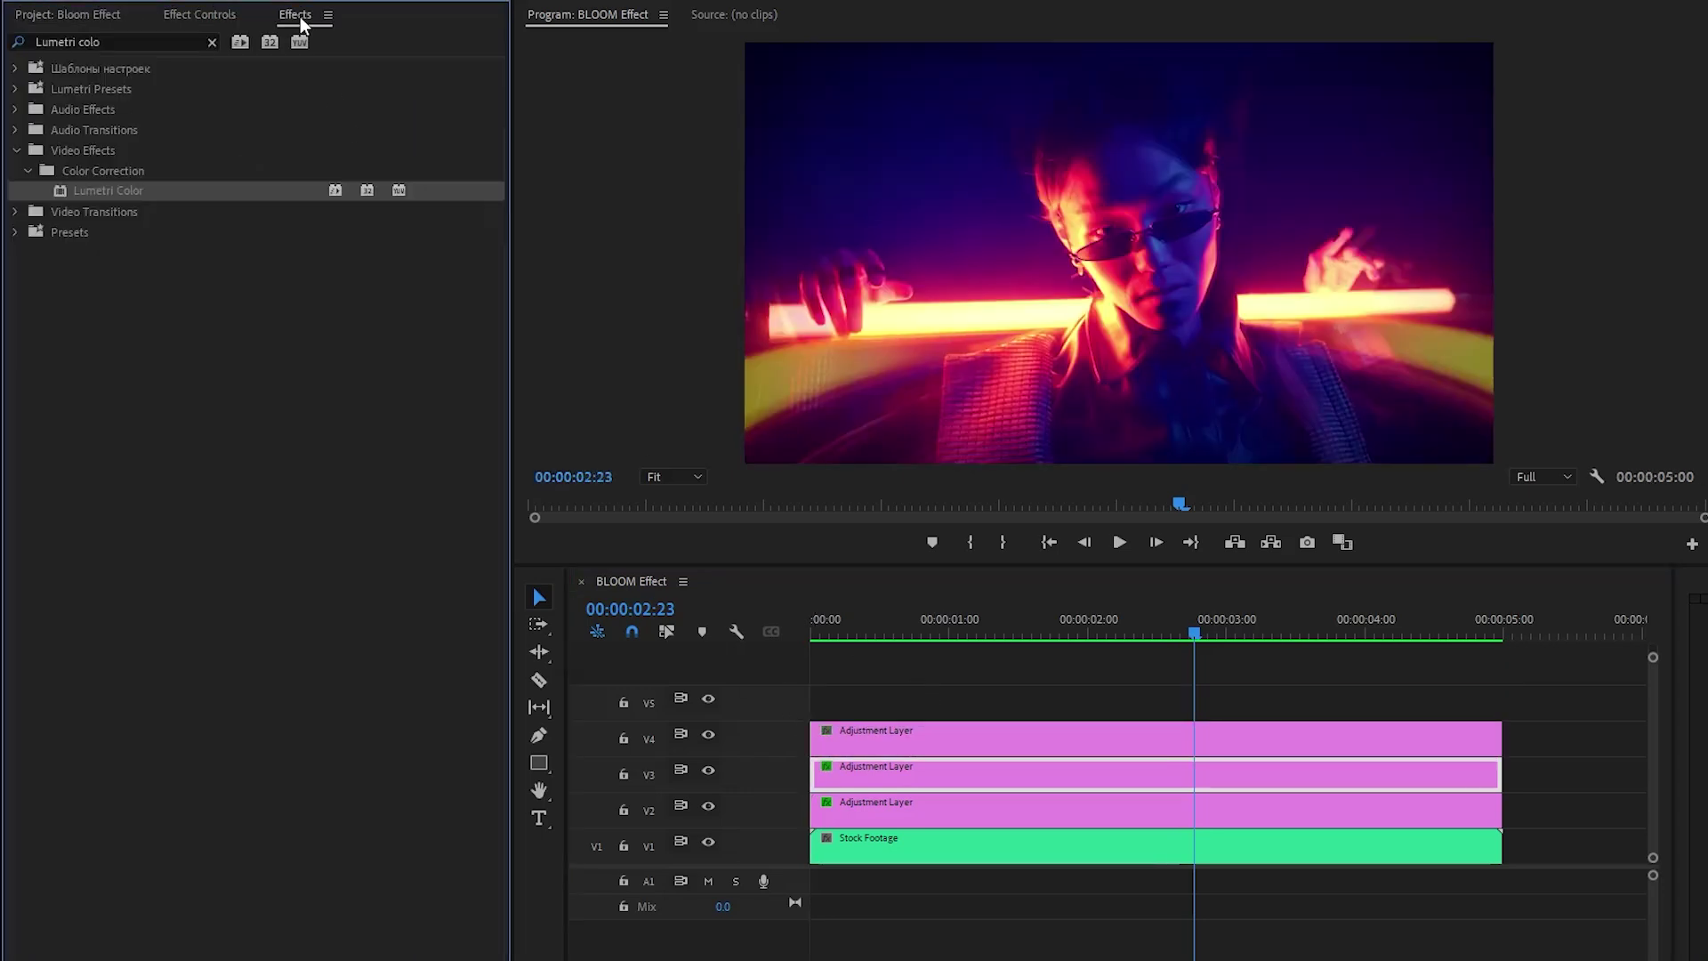
pyautogui.moveTo(137, 190); pyautogui.dragTo(862, 737)
pyautogui.click(211, 41)
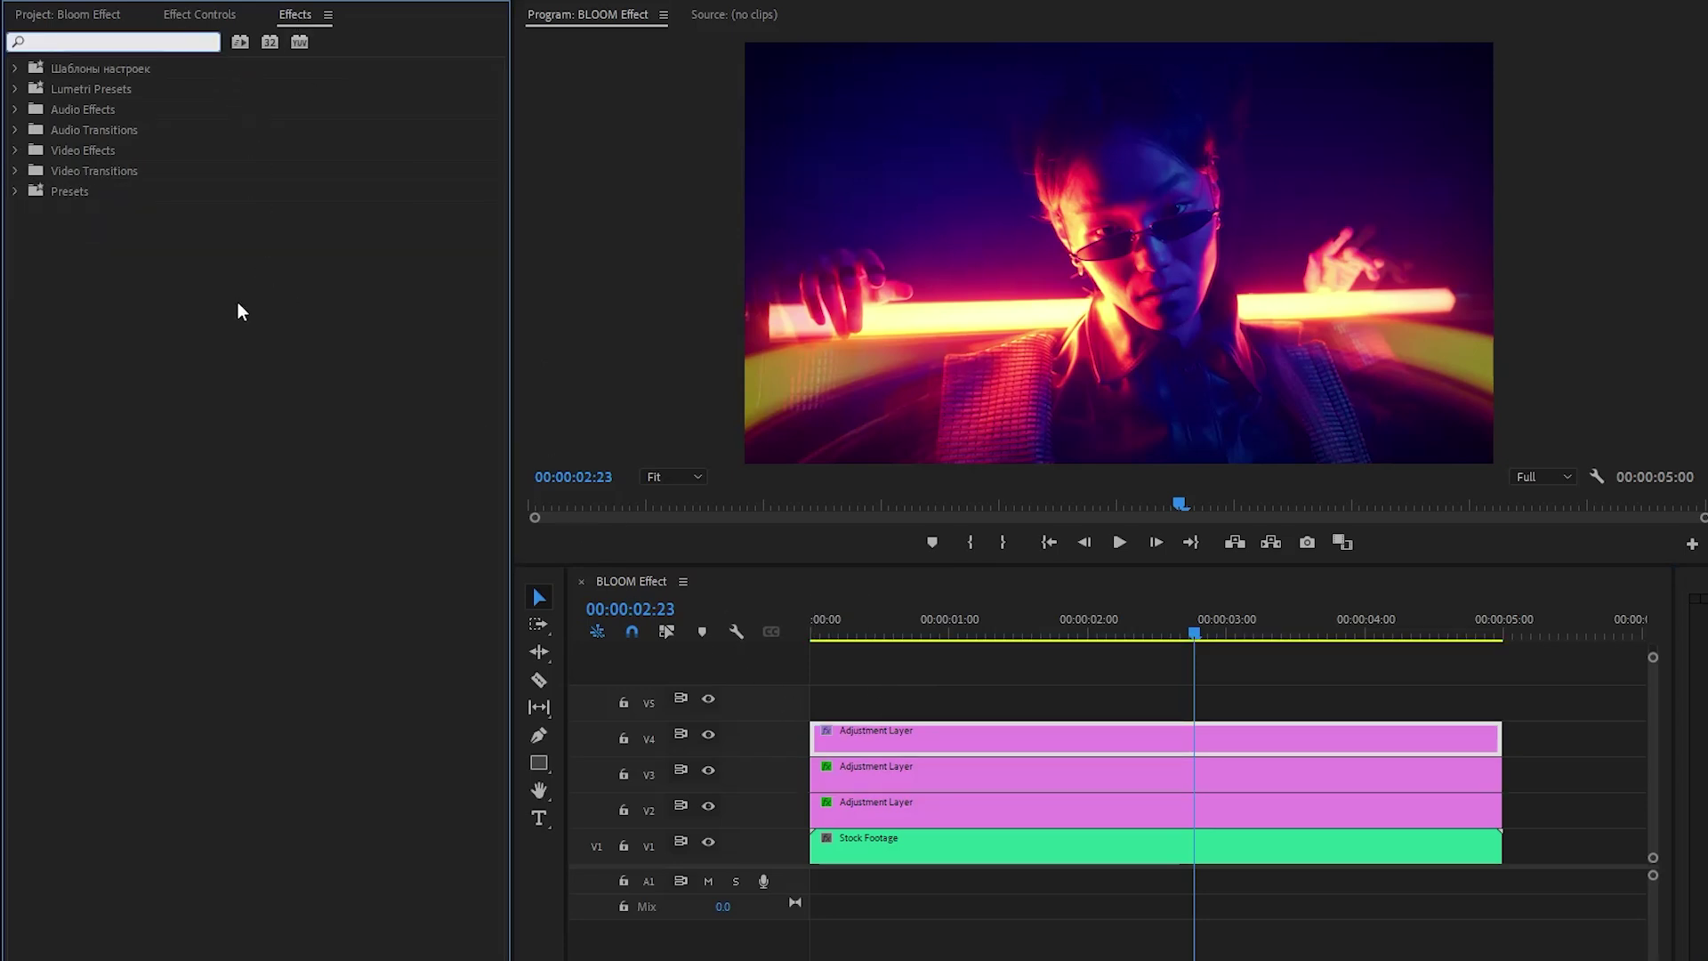
pyautogui.write('Lens')
pyautogui.moveTo(124, 203)
pyautogui.mouseDown()
pyautogui.moveTo(820, 708)
pyautogui.moveTo(892, 729)
pyautogui.moveTo(921, 691)
pyautogui.moveTo(894, 682)
pyautogui.mouseUp()
pyautogui.click(219, 14)
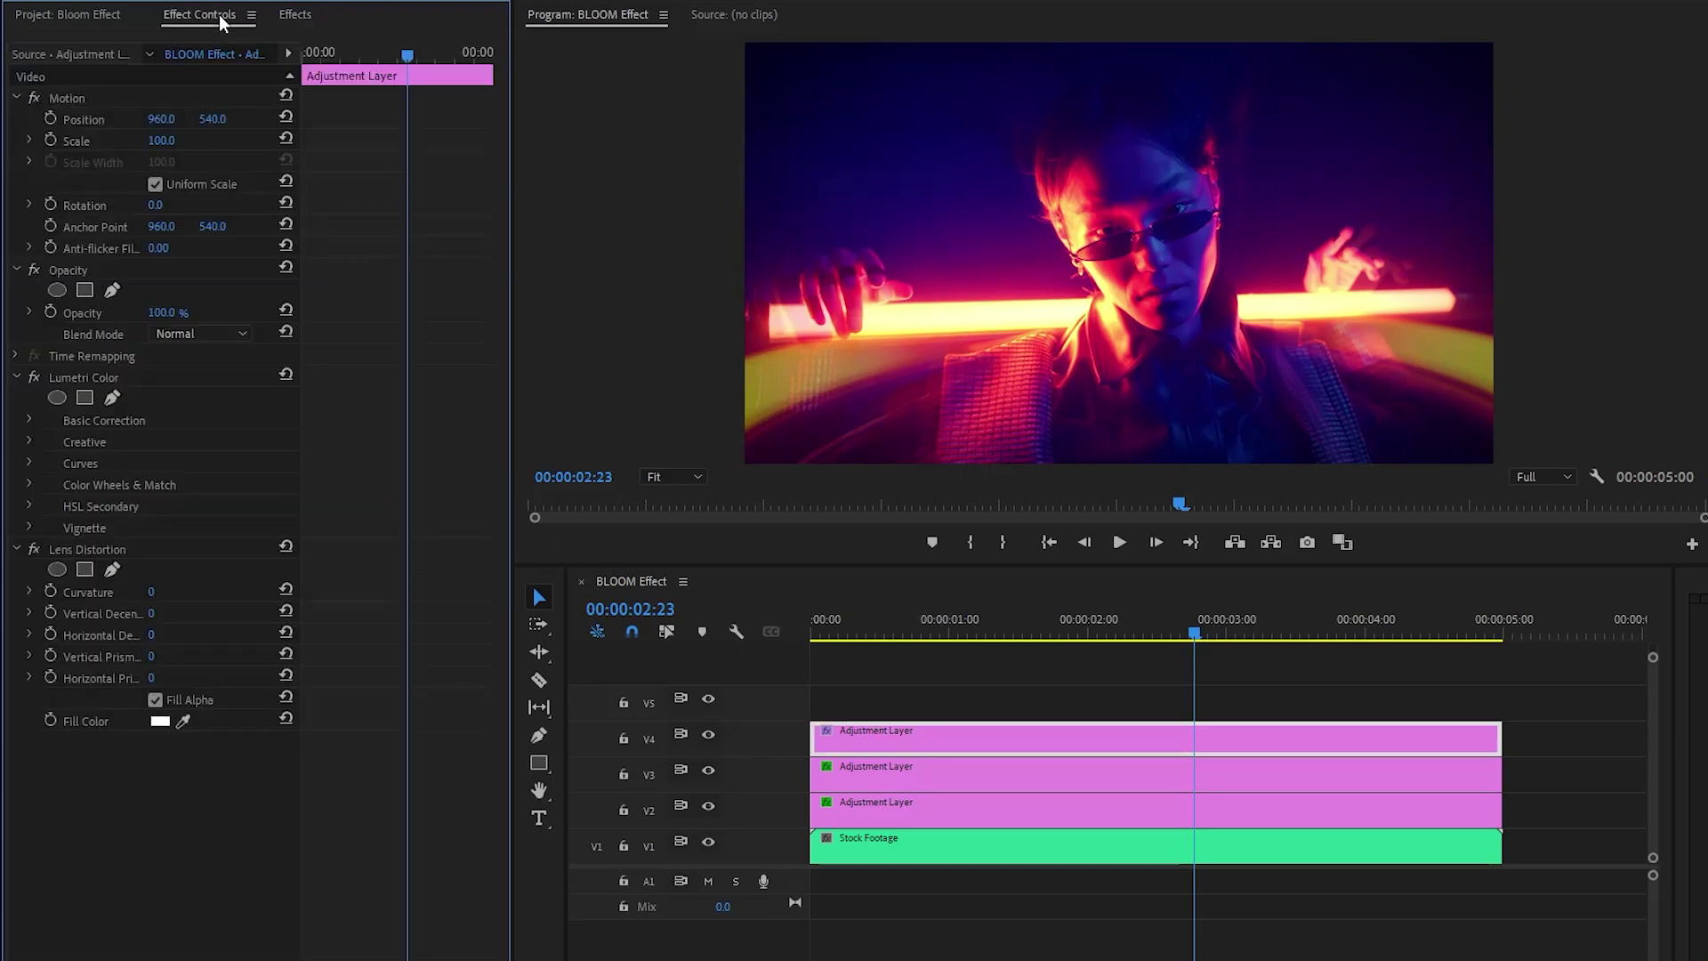
# Set the V4 layer's Opacity blend mode to Linear Dodge (Add).
pyautogui.click(163, 278)
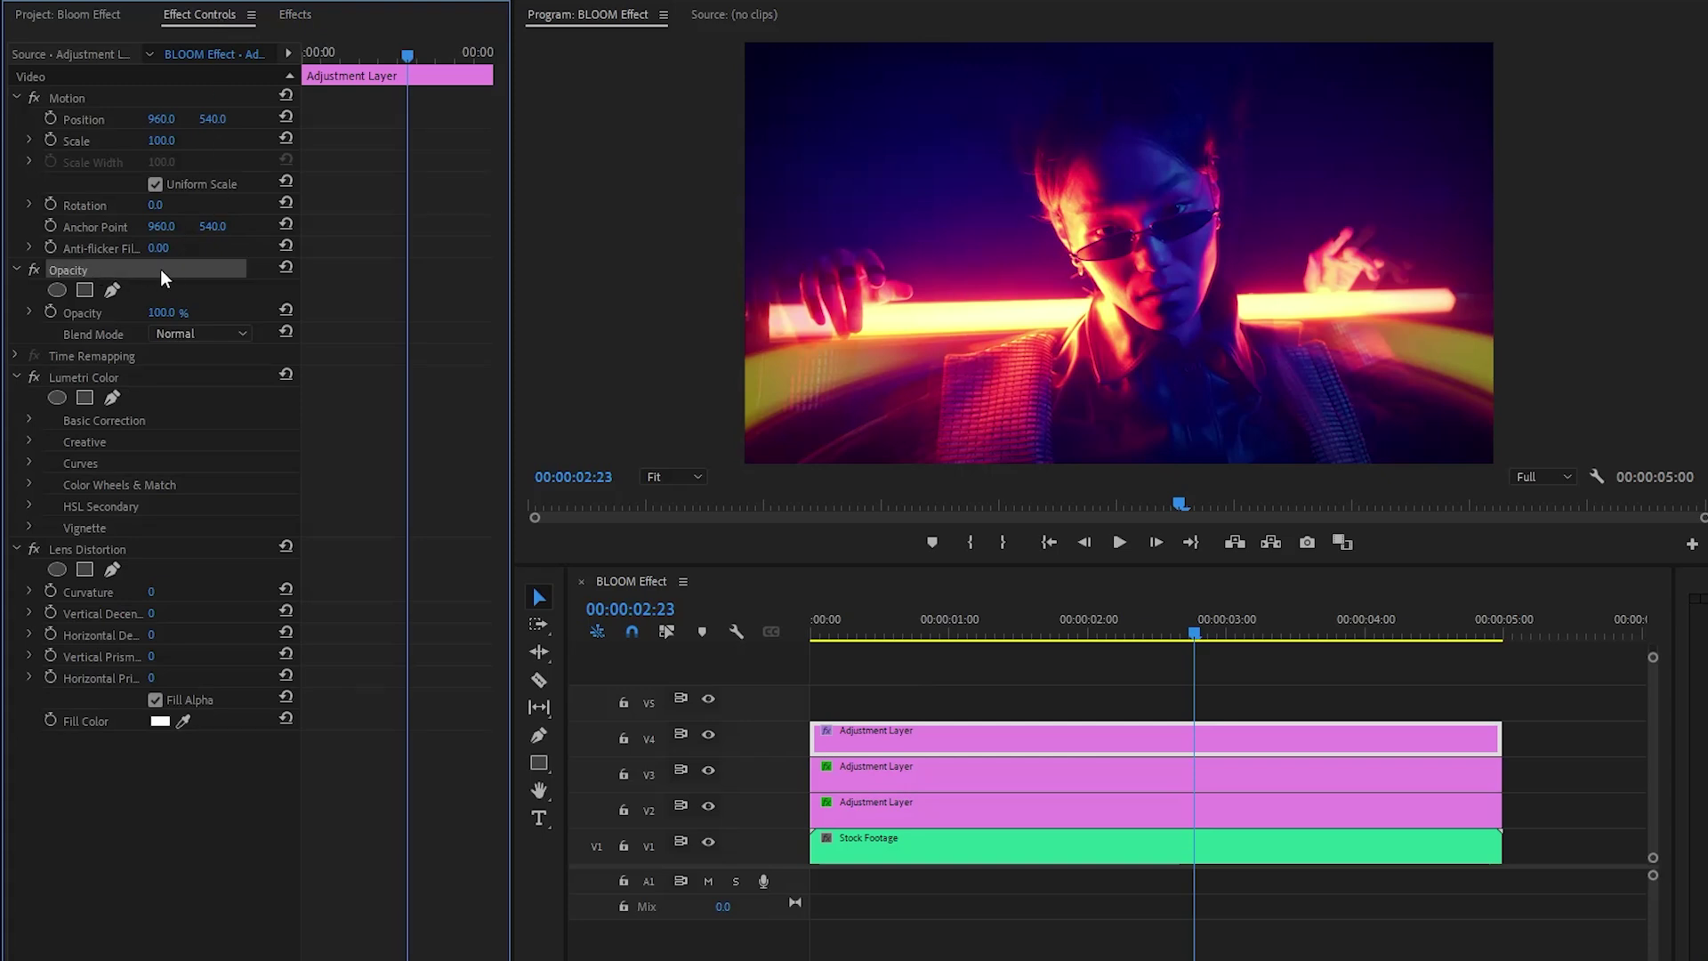
pyautogui.click(98, 334)
pyautogui.click(199, 334)
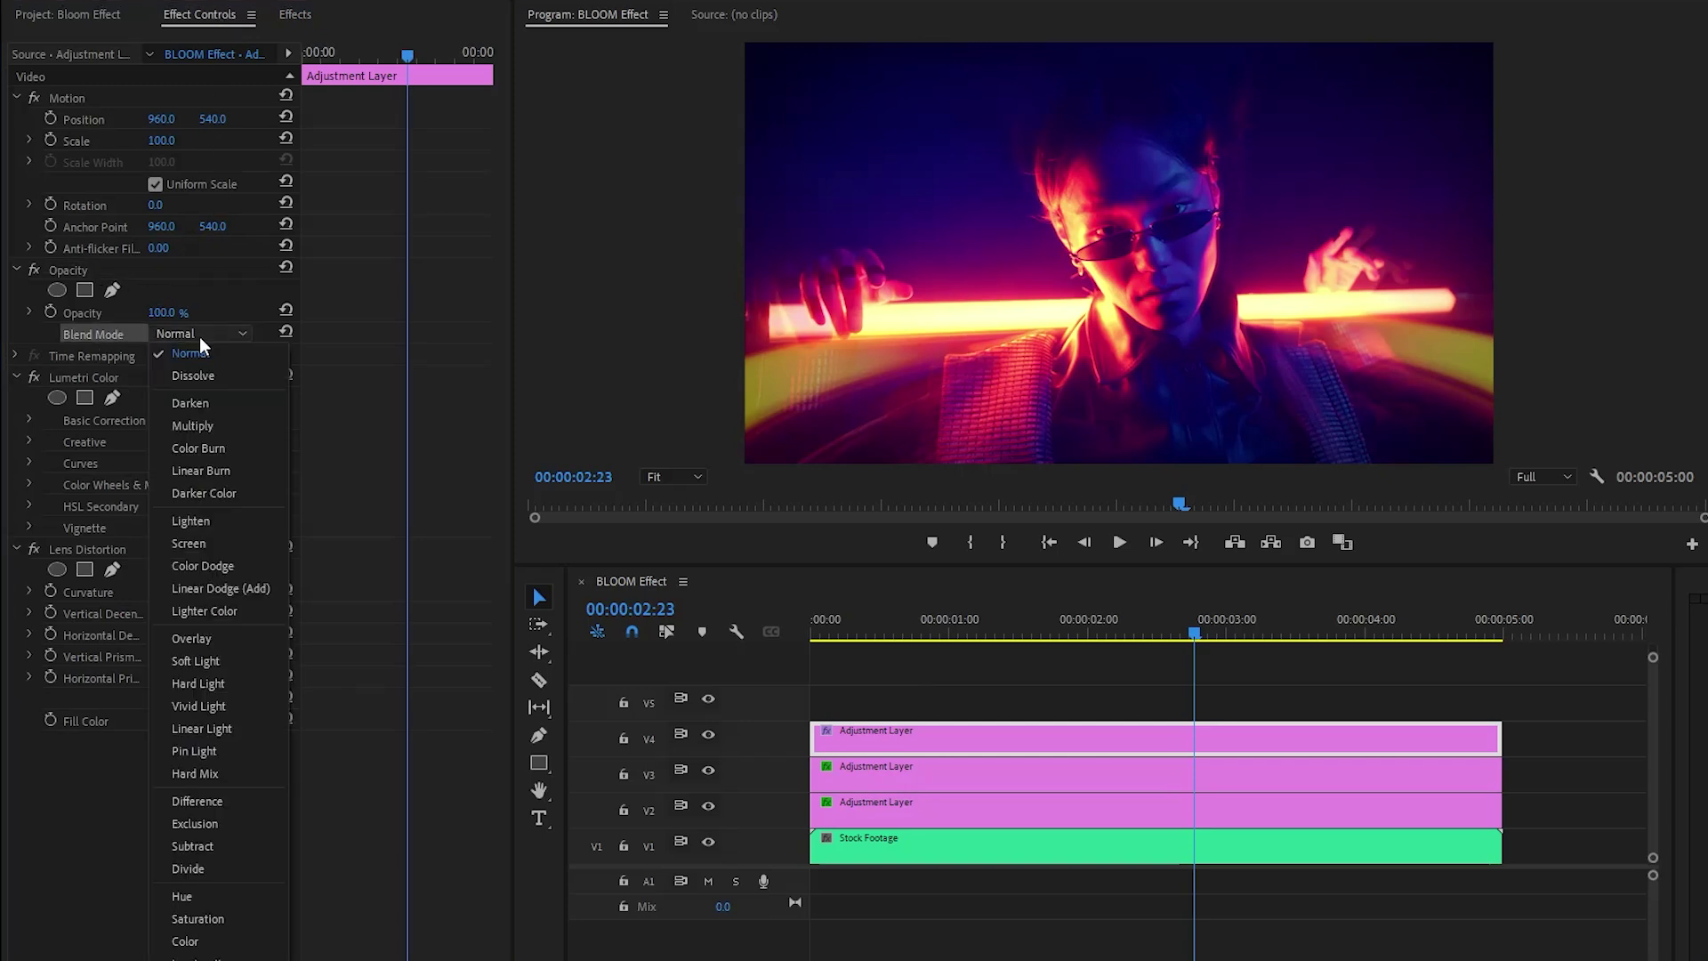
pyautogui.click(259, 591)
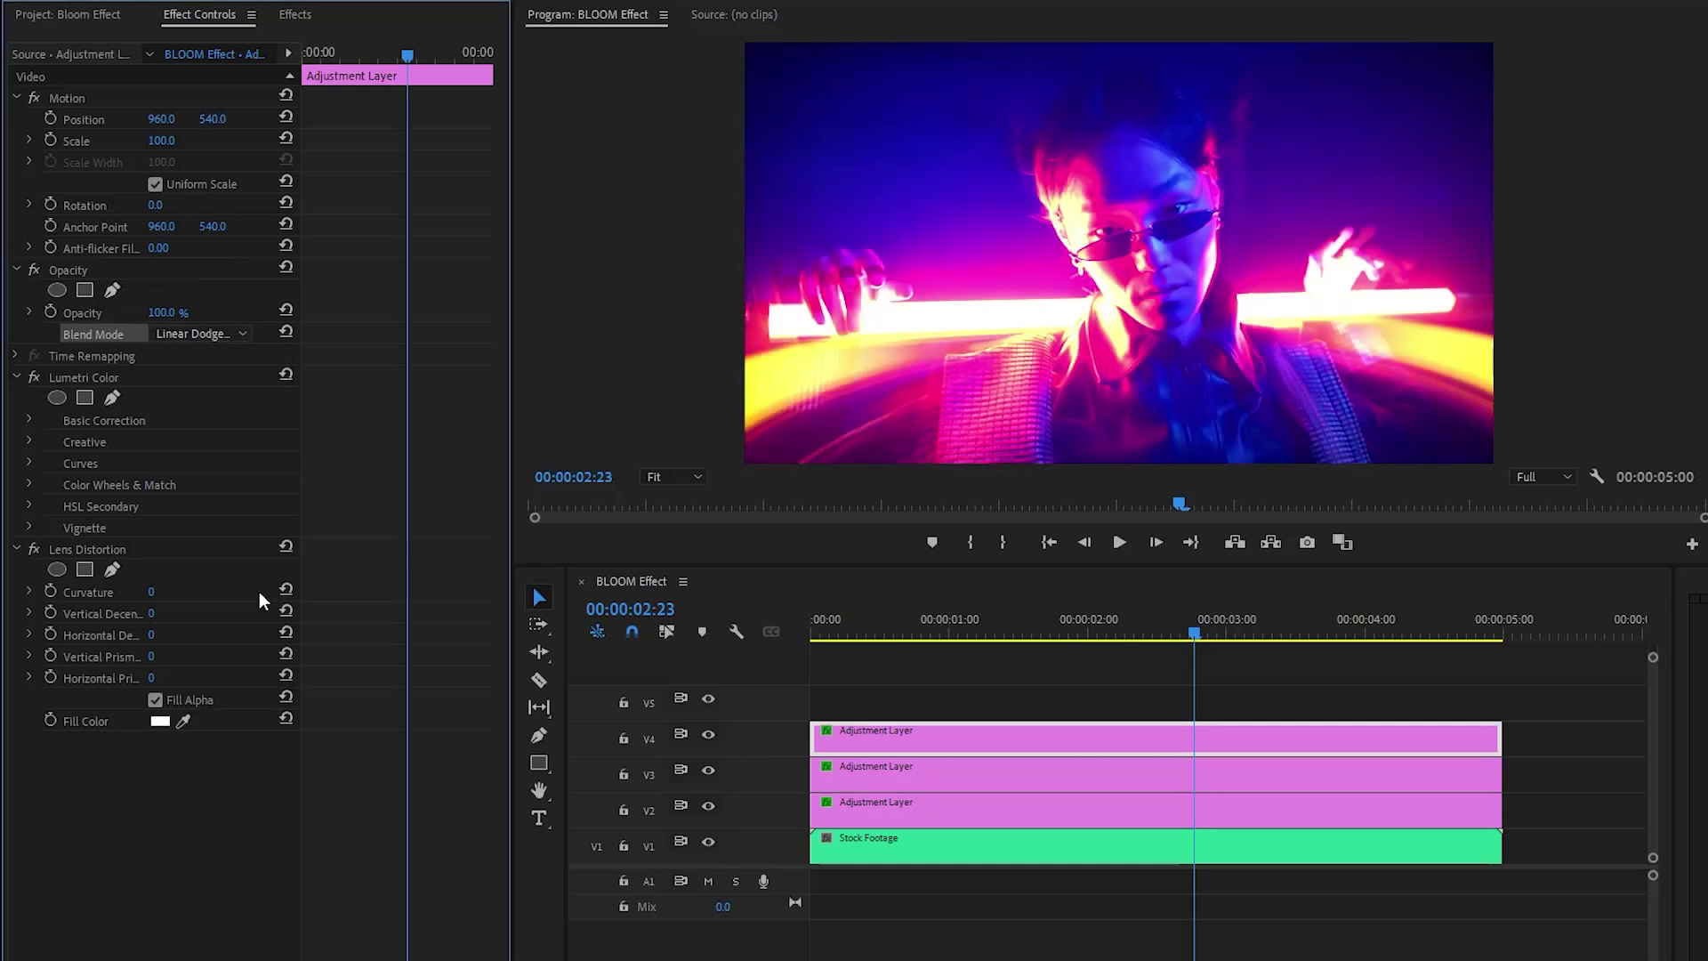
# Add an ellipse opacity mask and stretch it wide across the frame.
pyautogui.click(57, 290)
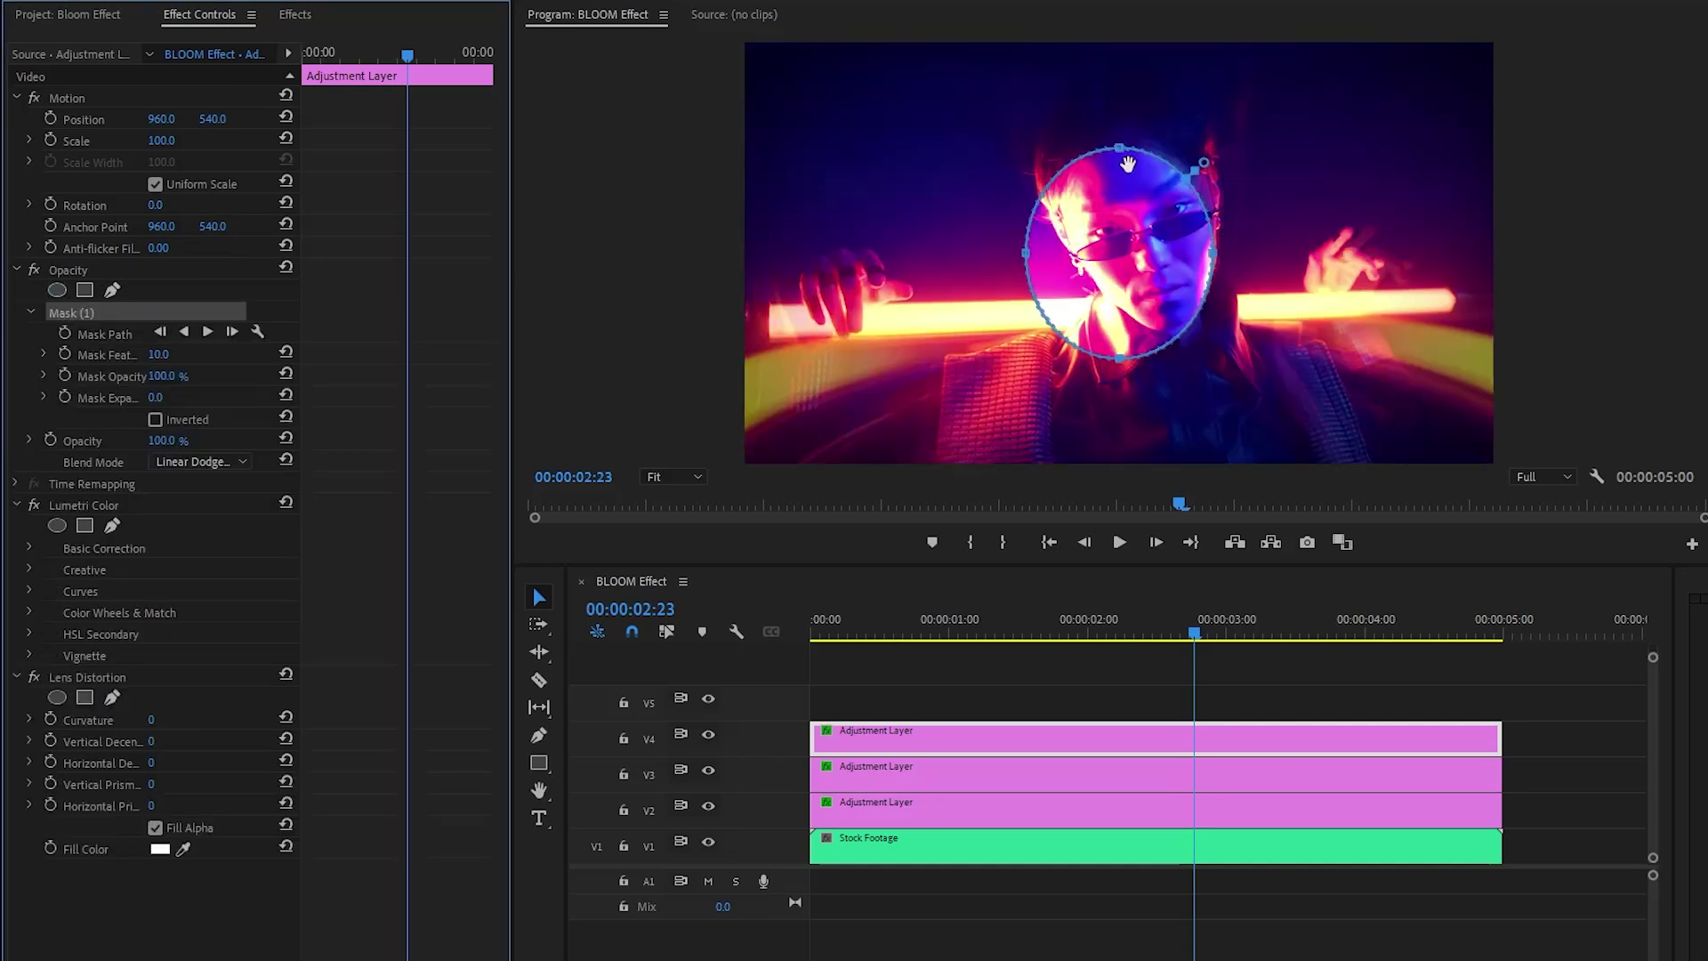
pyautogui.moveTo(1119, 148); pyautogui.dragTo(1112, 41)
pyautogui.moveTo(1119, 359); pyautogui.dragTo(1123, 458)
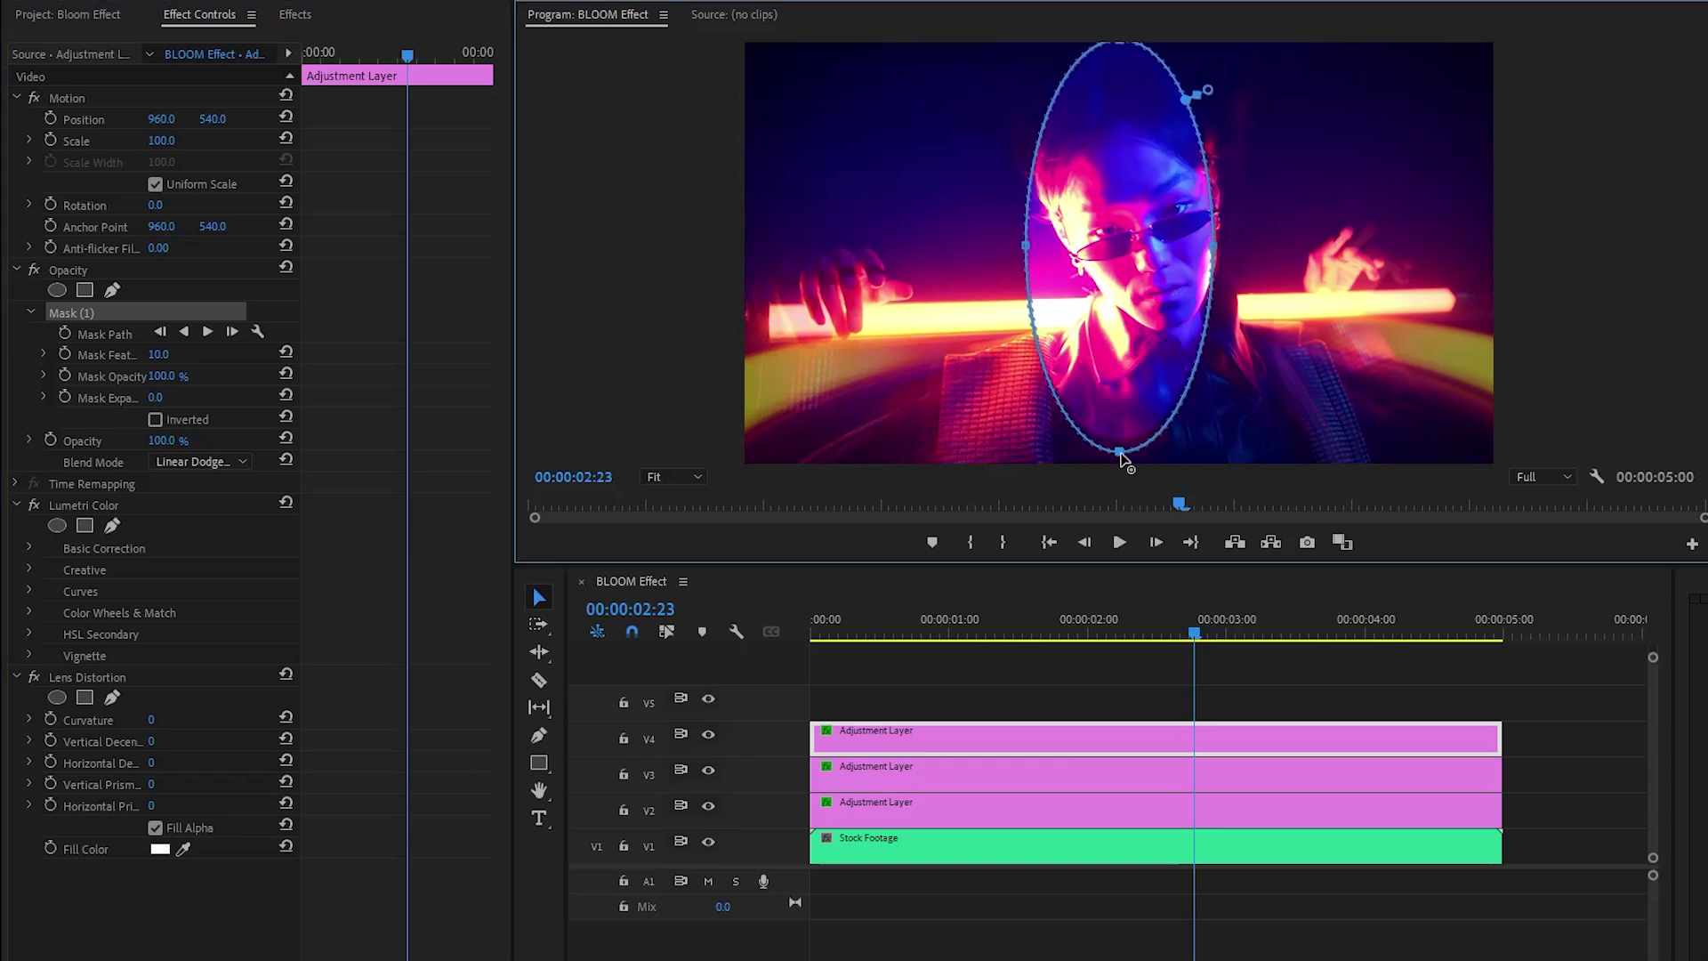
pyautogui.moveTo(1028, 258); pyautogui.dragTo(767, 255)
pyautogui.moveTo(1216, 258); pyautogui.dragTo(1471, 294)
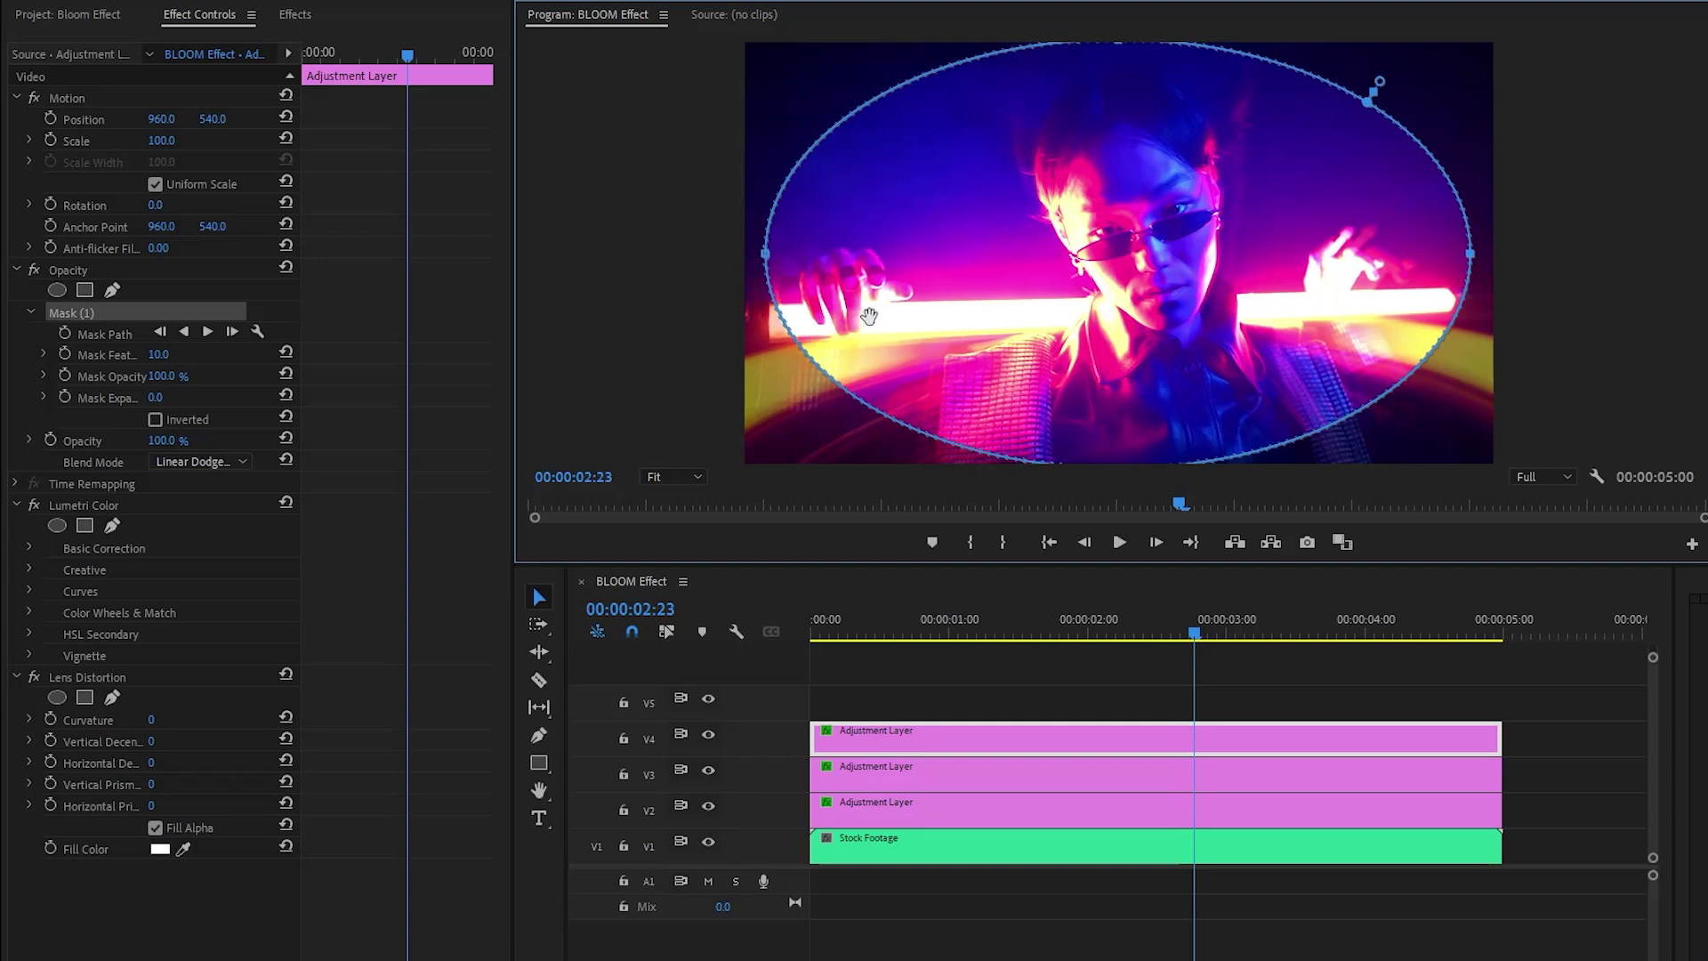
pyautogui.click(165, 354)
# Set the V4 mask feather to 637 and invert the mask.
pyautogui.write('637')
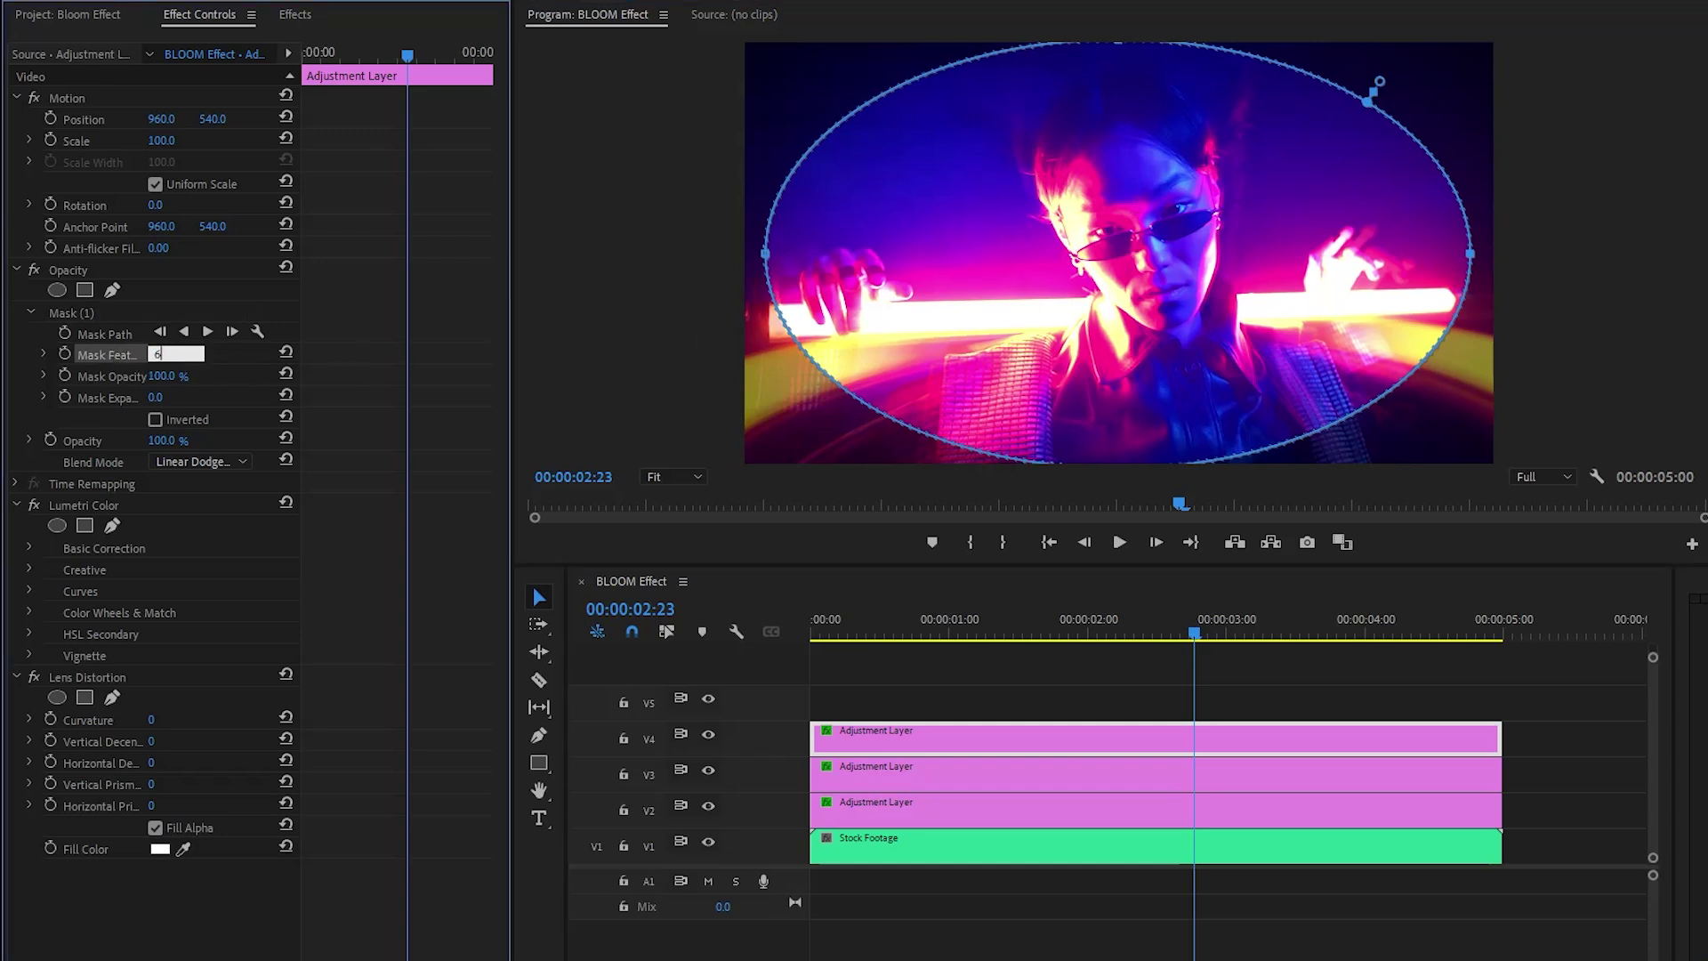
pyautogui.press('Return')
pyautogui.click(191, 388)
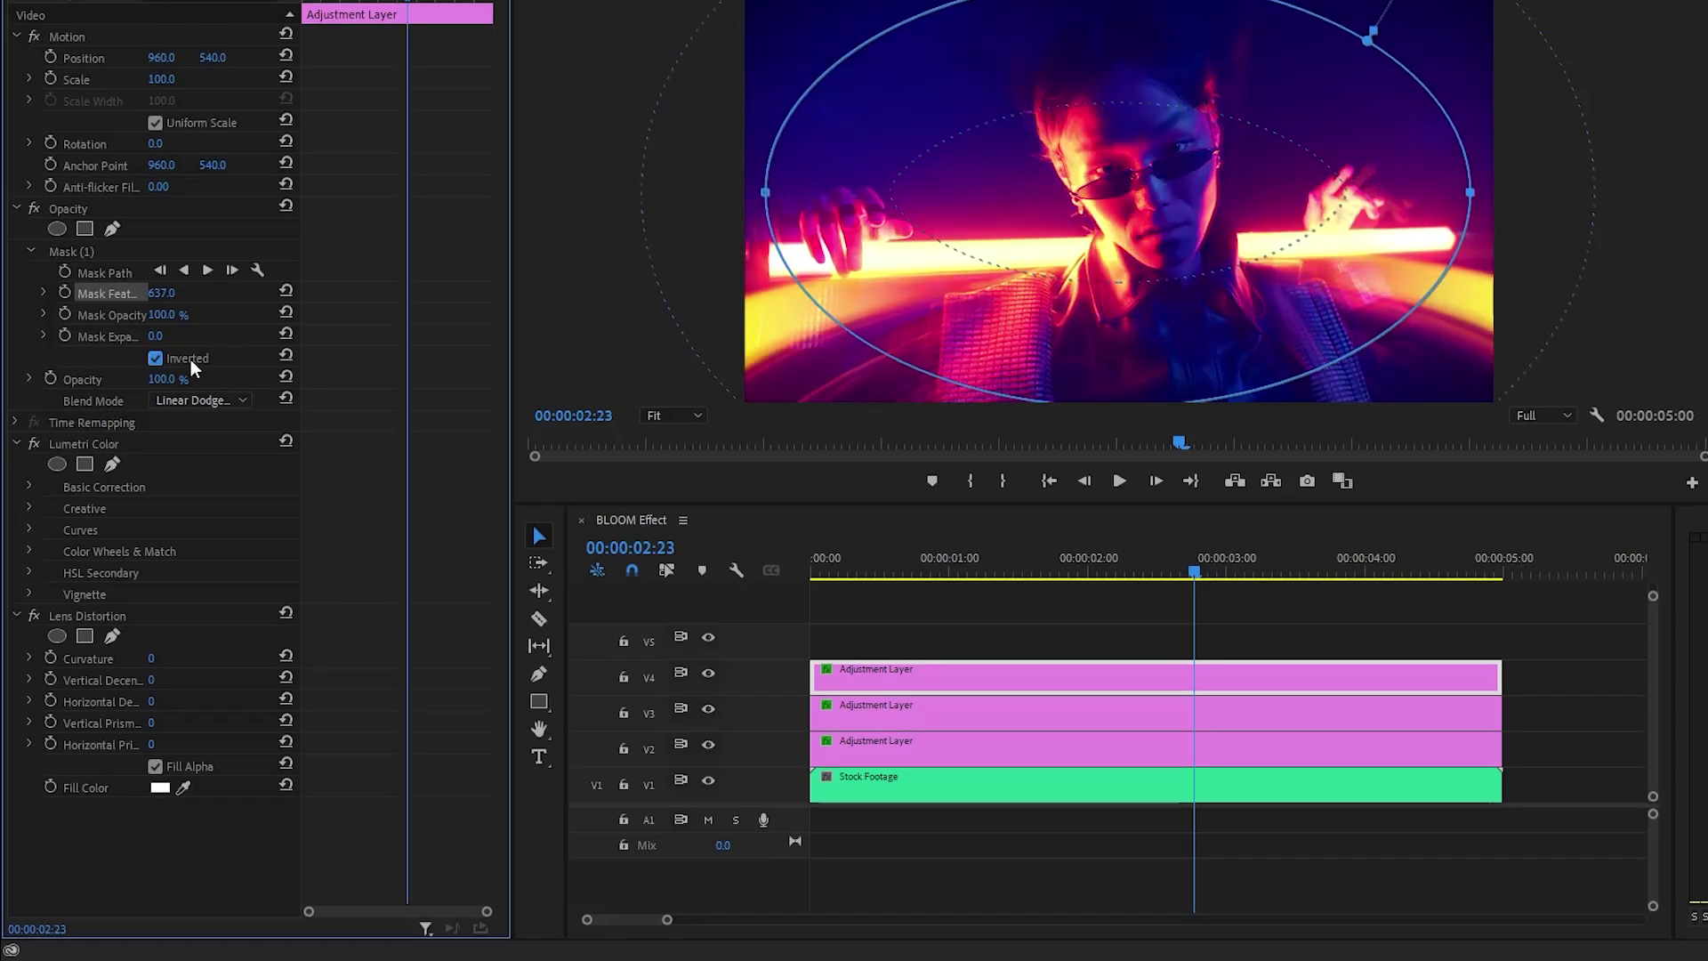
# Set the V4 layer's Lumetri Color Exposure to -6.
pyautogui.click(110, 444)
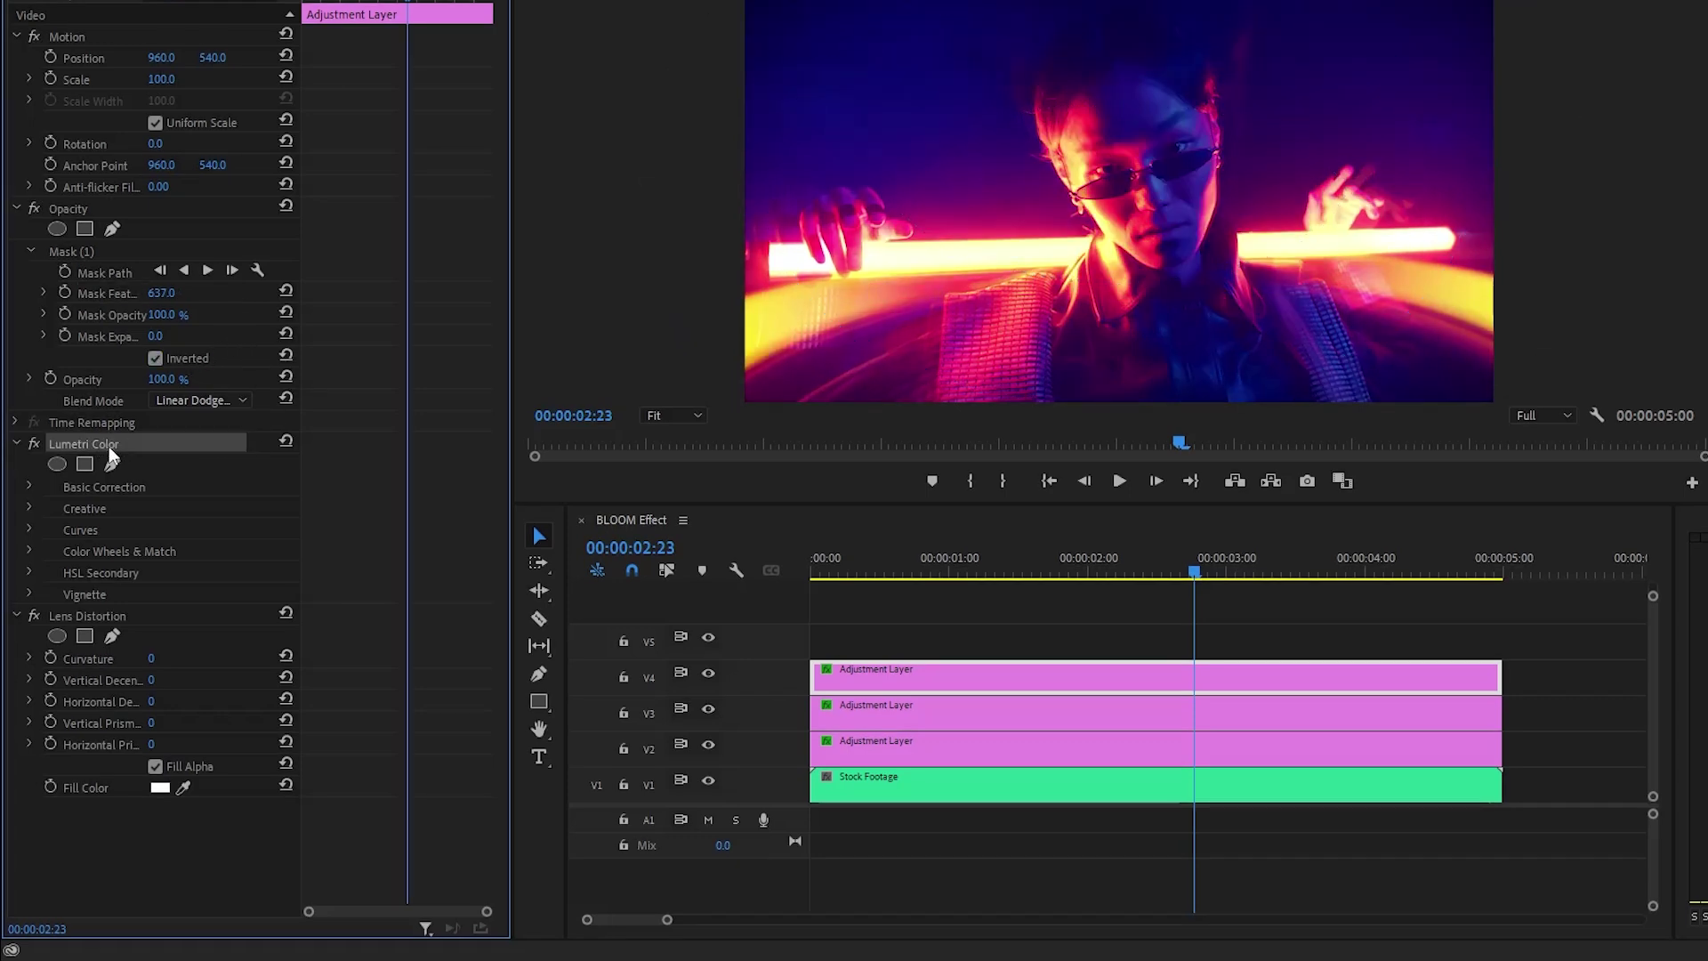
pyautogui.click(30, 487)
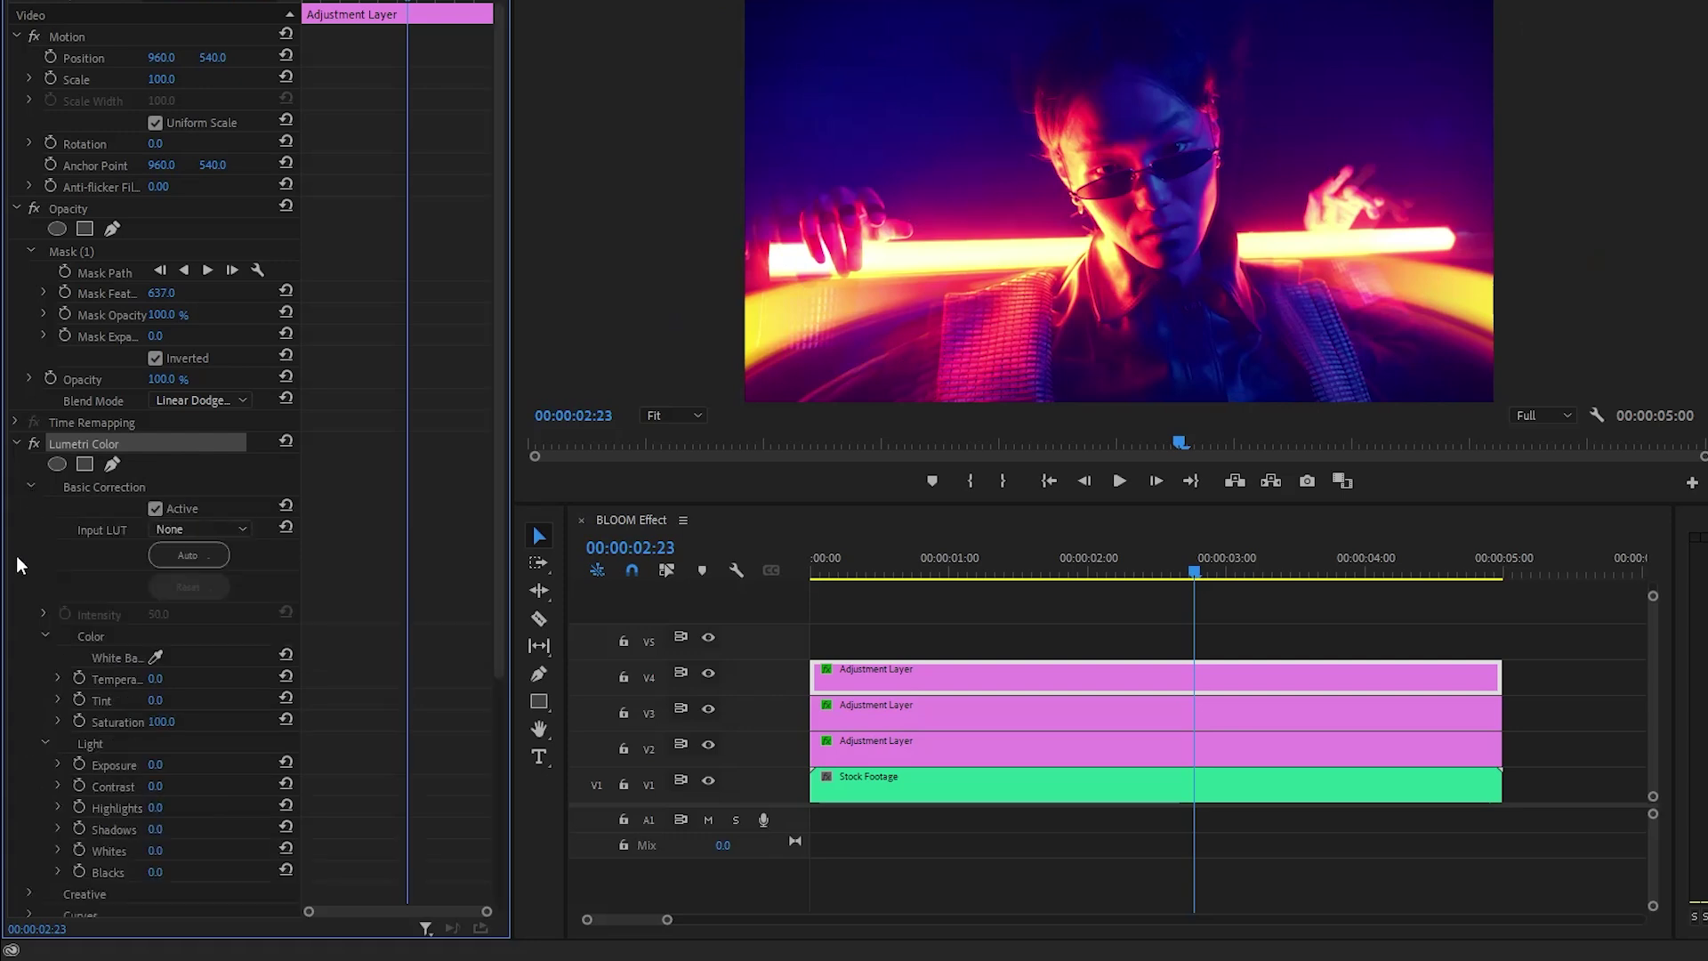
pyautogui.scroll(-5, 16, 568)
pyautogui.scroll(-3, 16, 568)
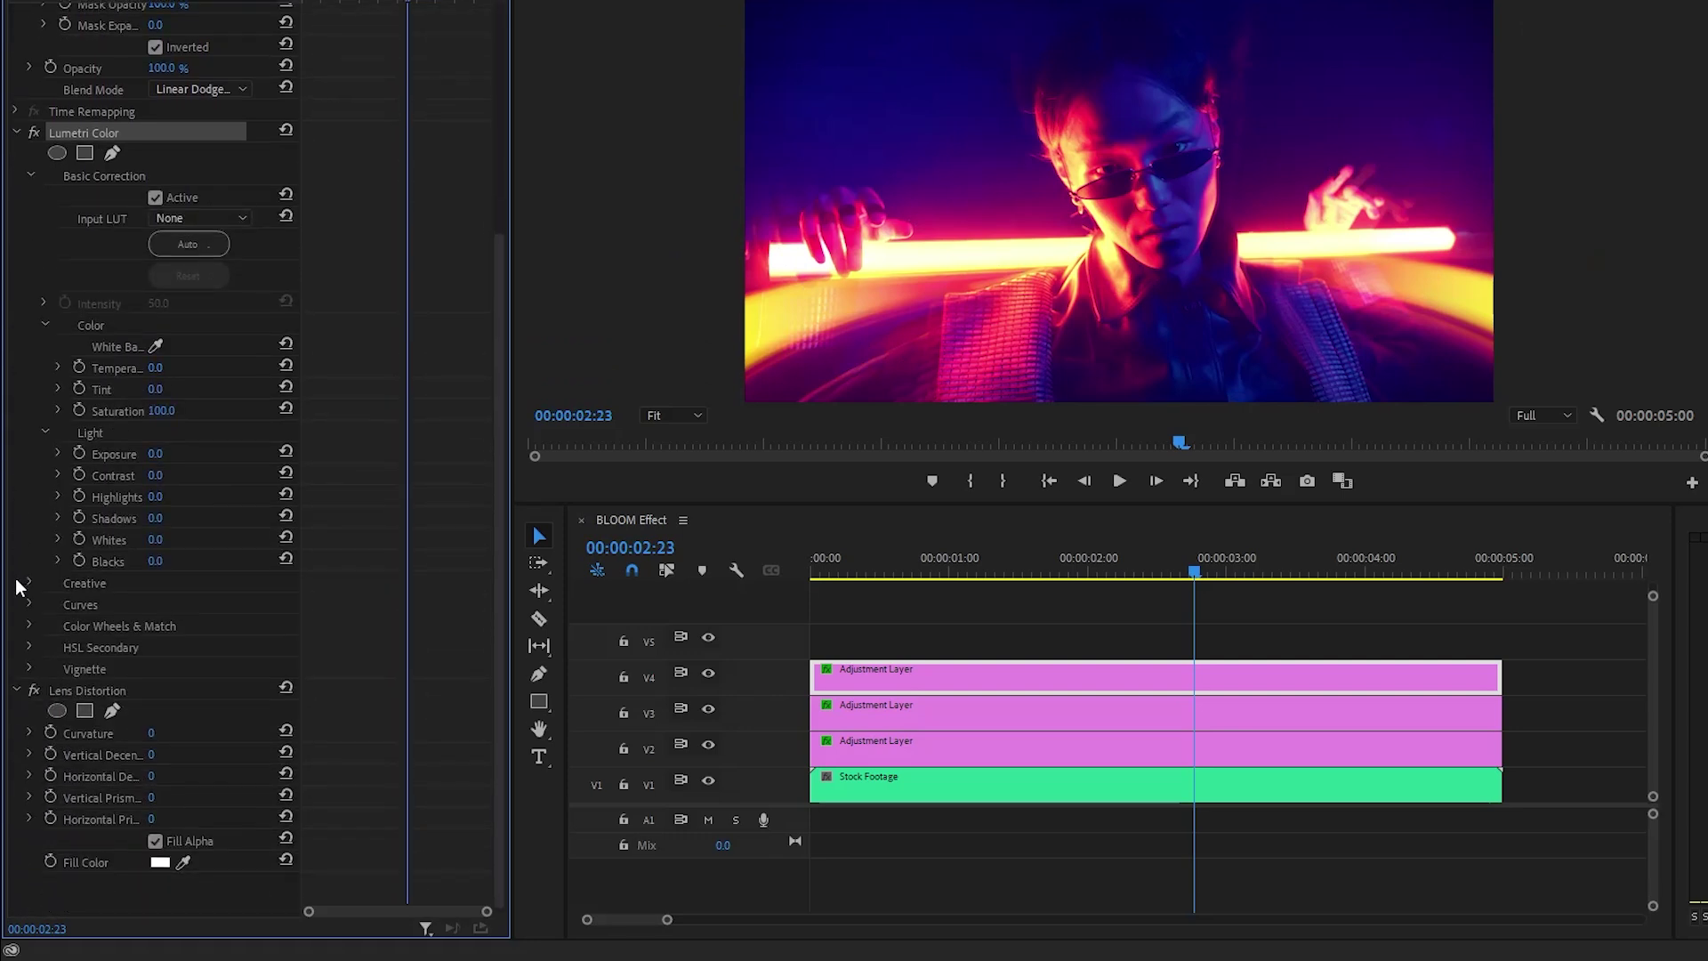
pyautogui.click(155, 454)
pyautogui.write('-6')
pyautogui.press('Return')
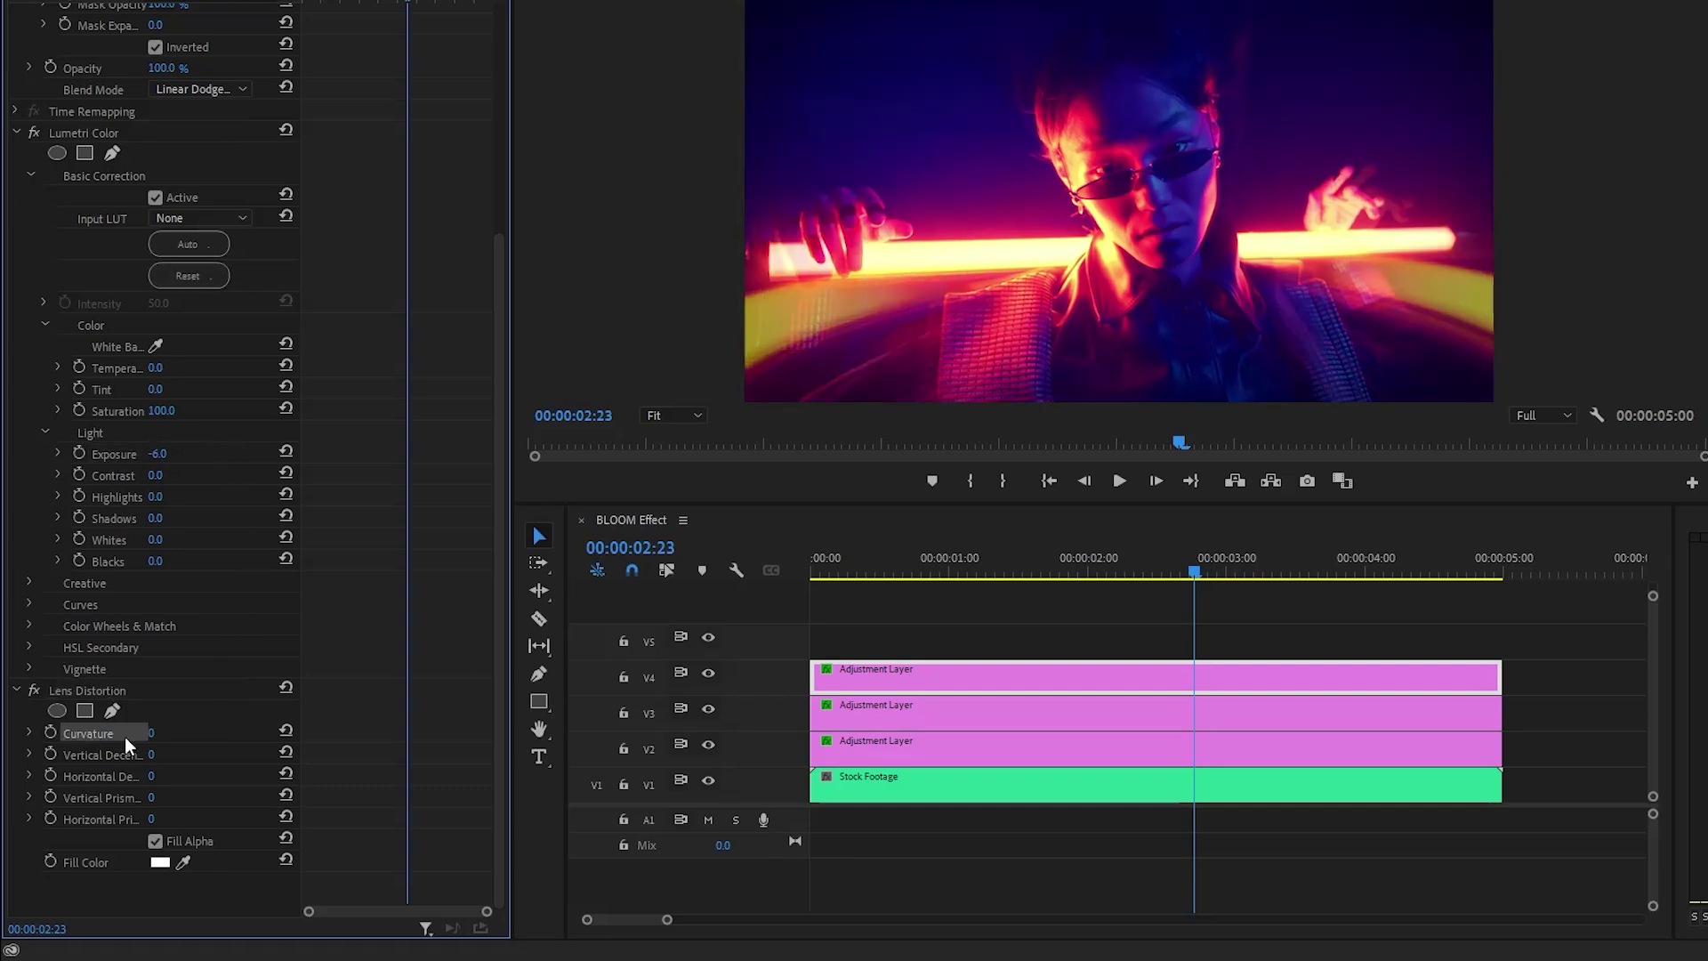
# Set Lens Distortion Curvature to -9.
pyautogui.click(151, 732)
pyautogui.write('-')
pyautogui.press('Return')
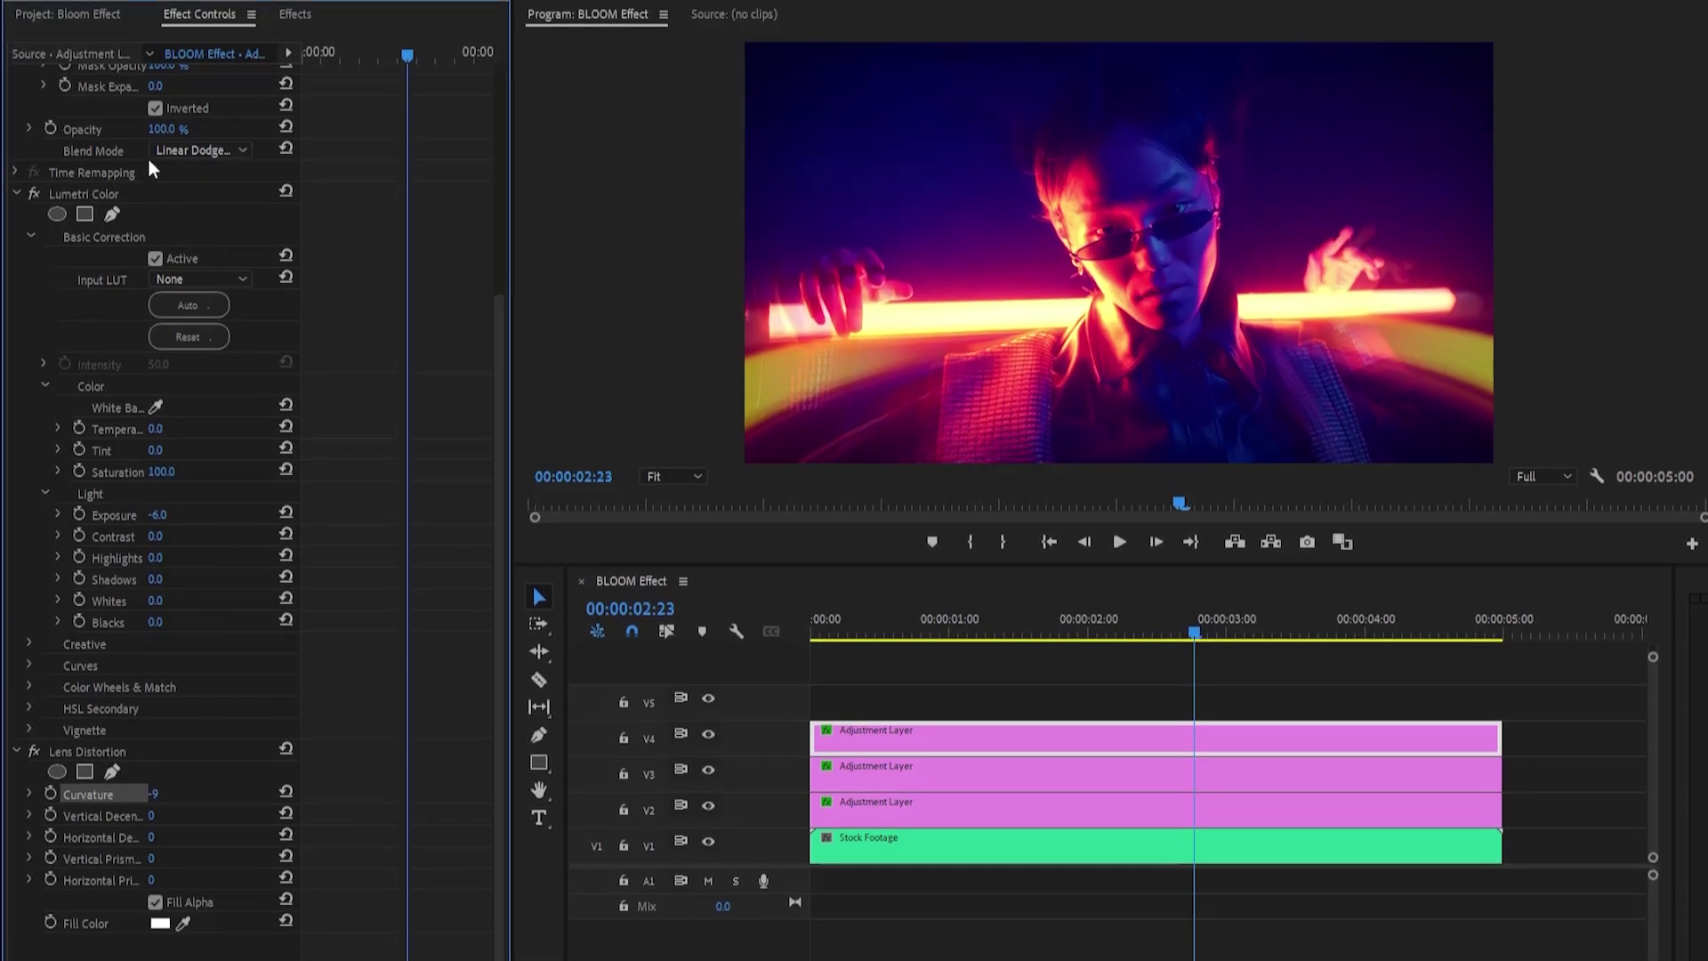
# Place an Adjustment Layer on V5 and apply the Invert effect to it twice.
pyautogui.click(94, 19)
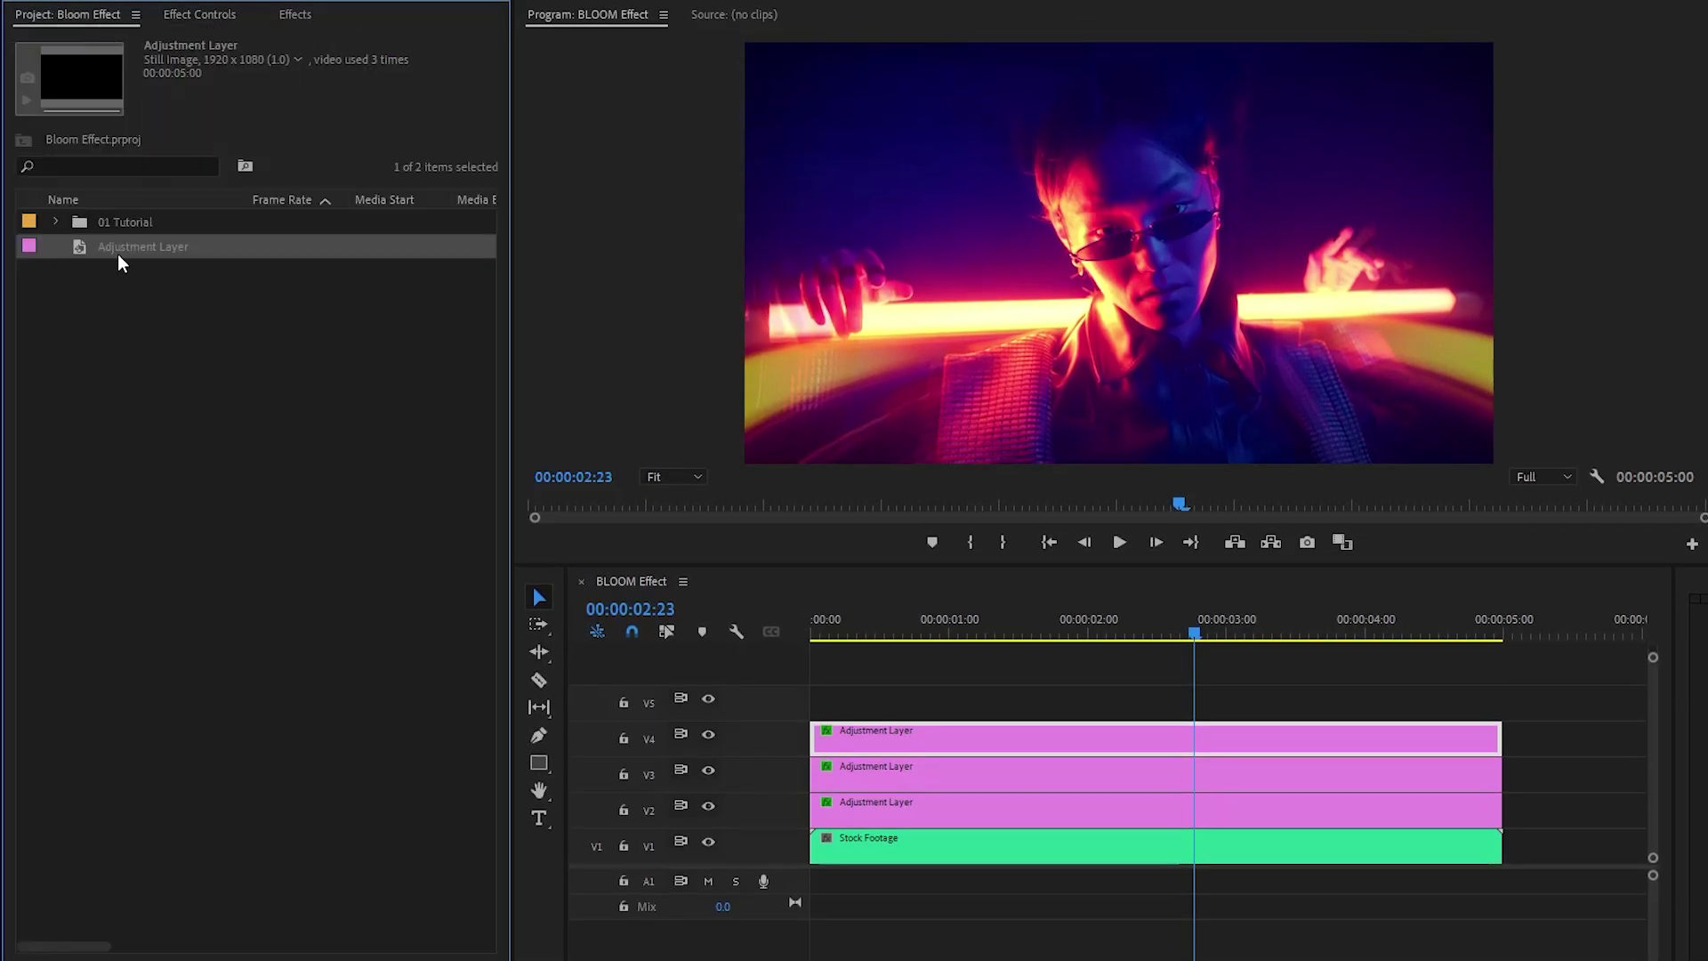
pyautogui.moveTo(77, 244); pyautogui.dragTo(840, 692)
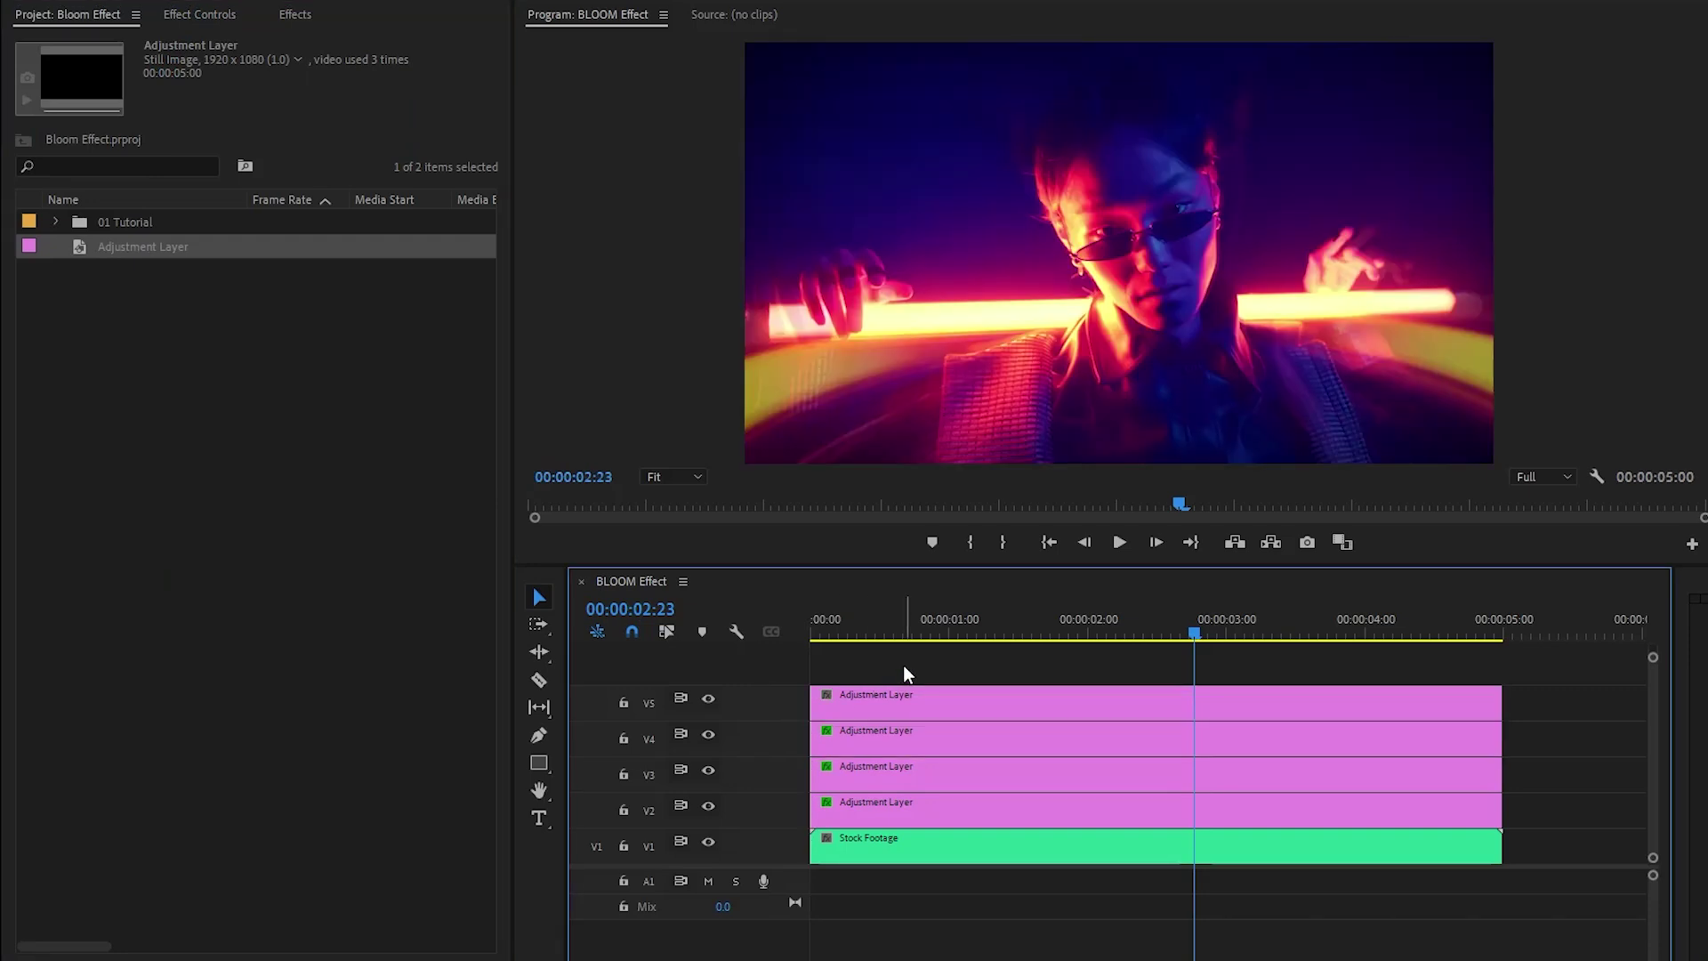
pyautogui.click(296, 14)
pyautogui.click(212, 42)
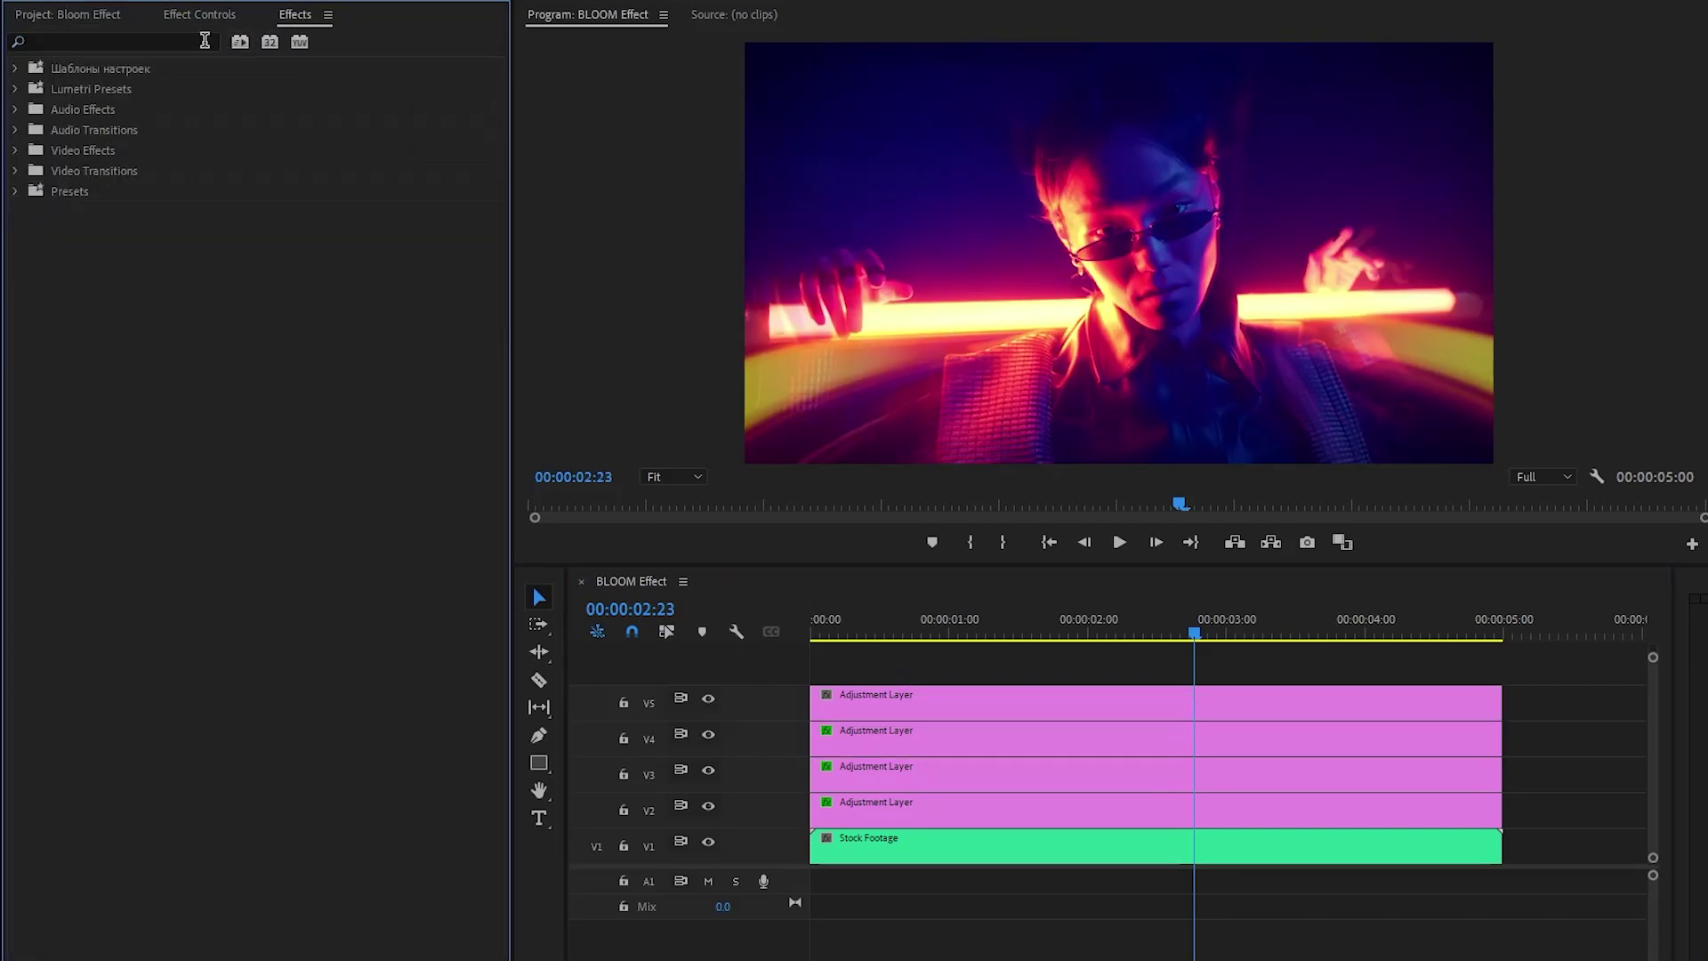
pyautogui.write('Invert')
pyautogui.moveTo(98, 233); pyautogui.dragTo(844, 696)
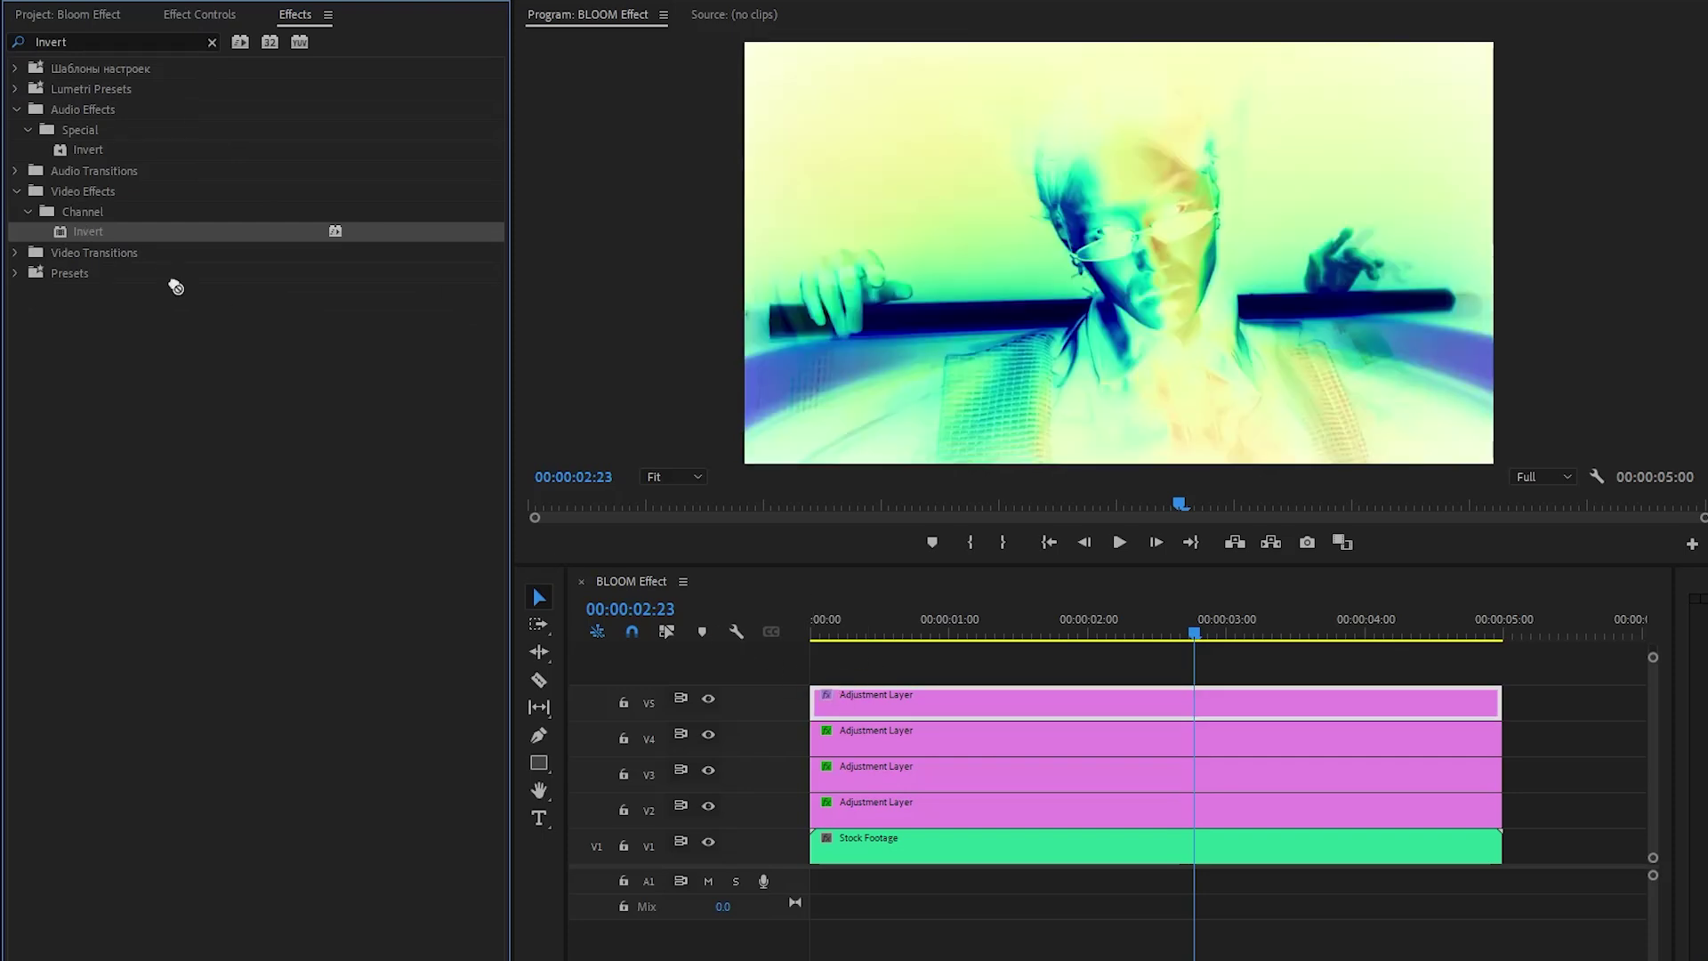
pyautogui.hotkey('ctrl', 'z')
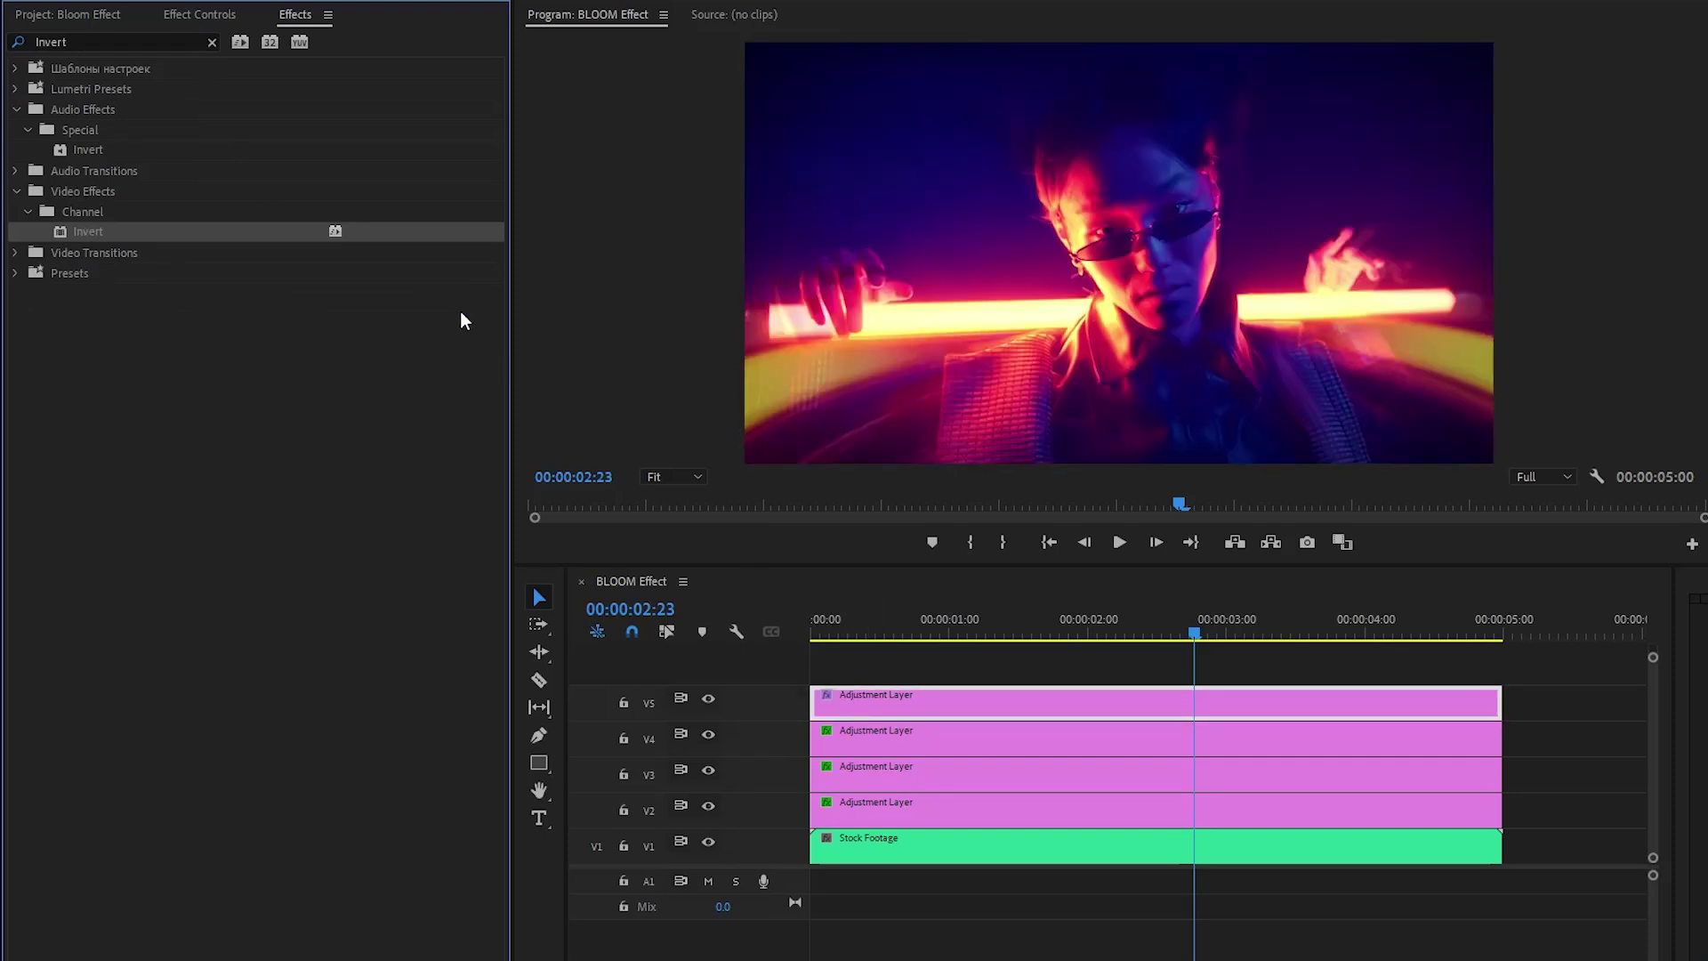
pyautogui.click(228, 20)
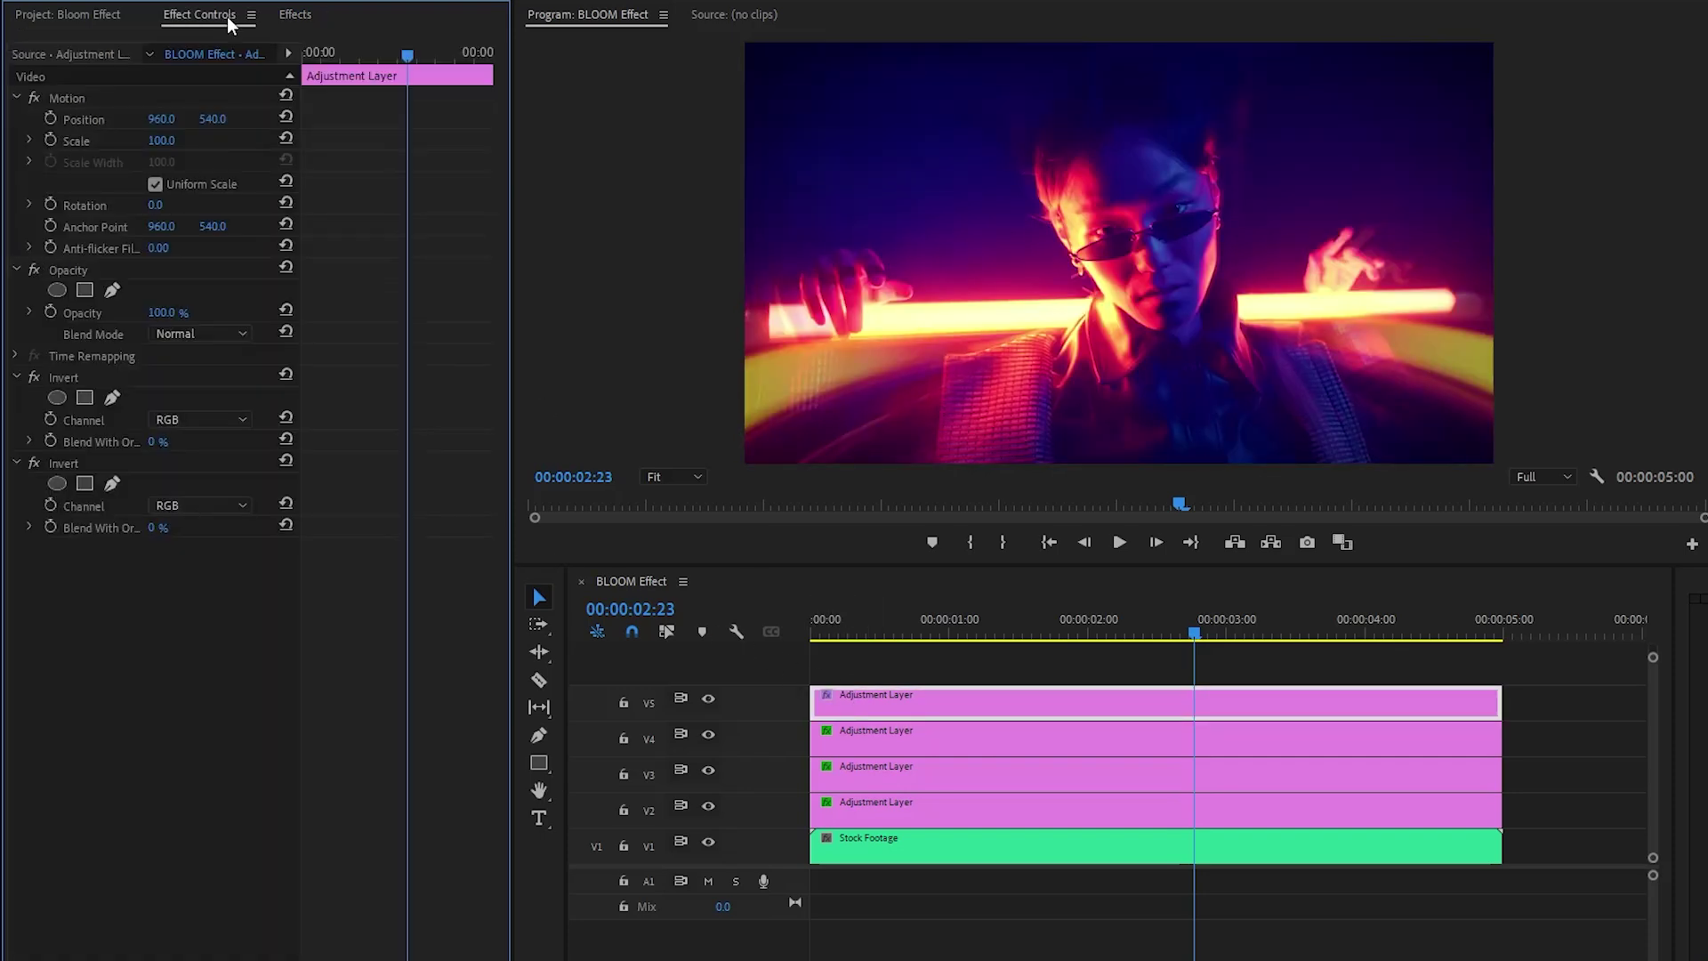
# Set the V5 layer's Opacity blend mode to Screen.
pyautogui.click(85, 272)
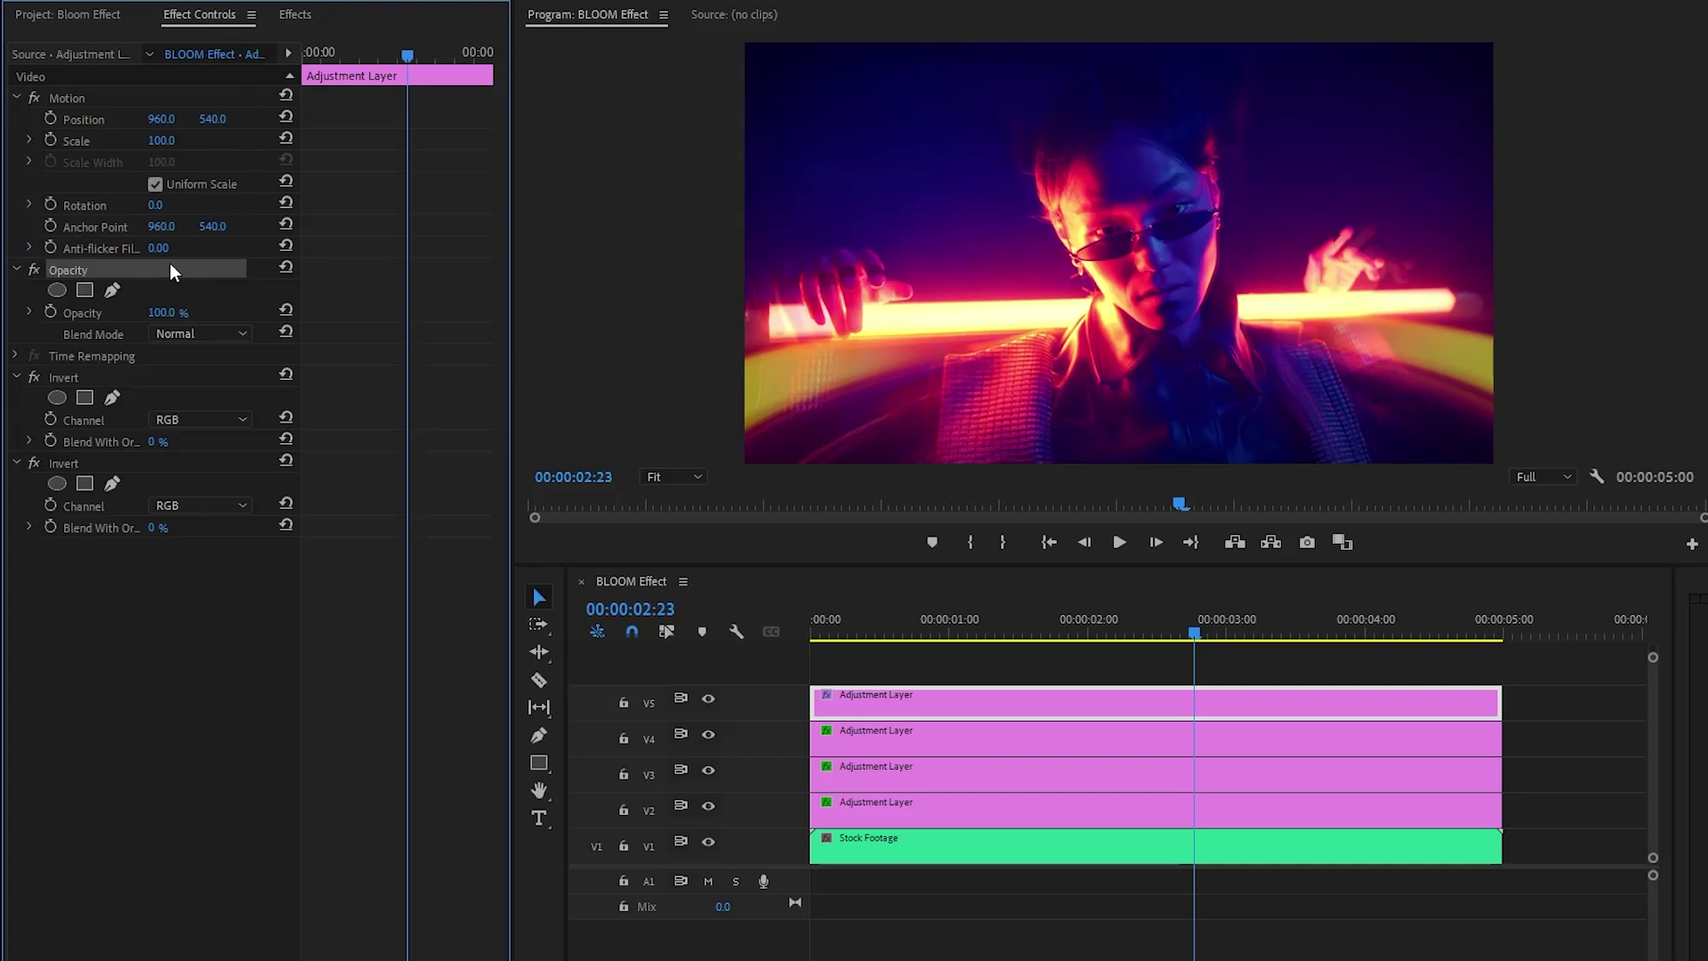
pyautogui.click(92, 336)
pyautogui.click(221, 333)
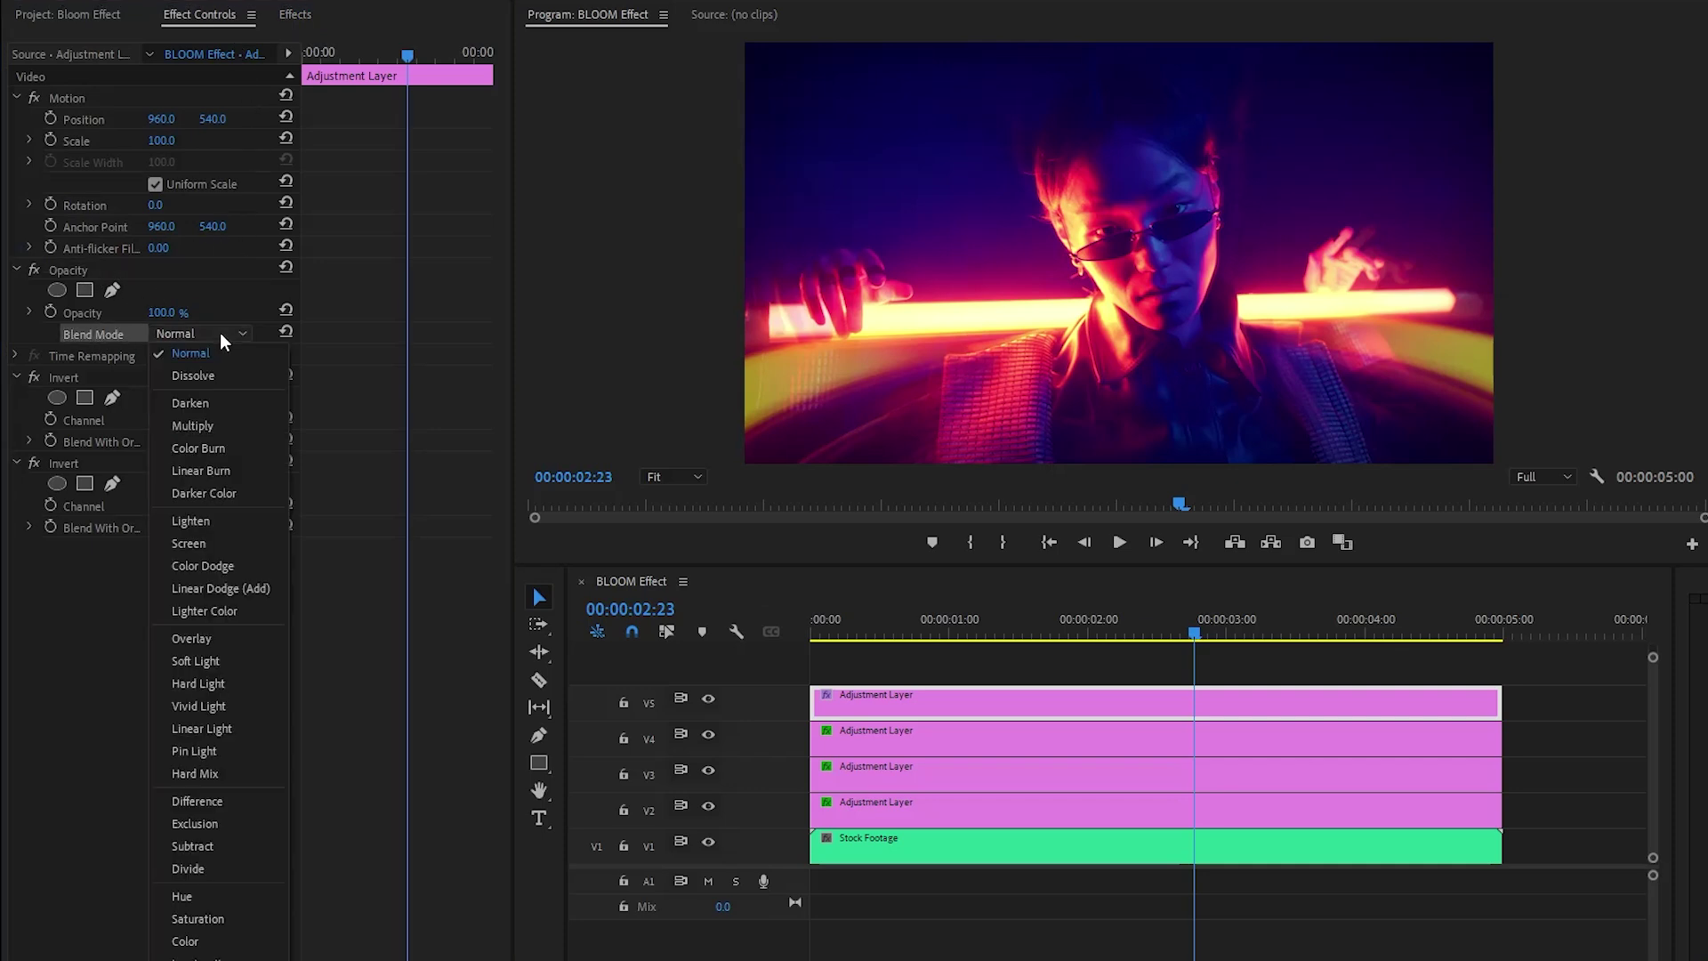
pyautogui.click(232, 548)
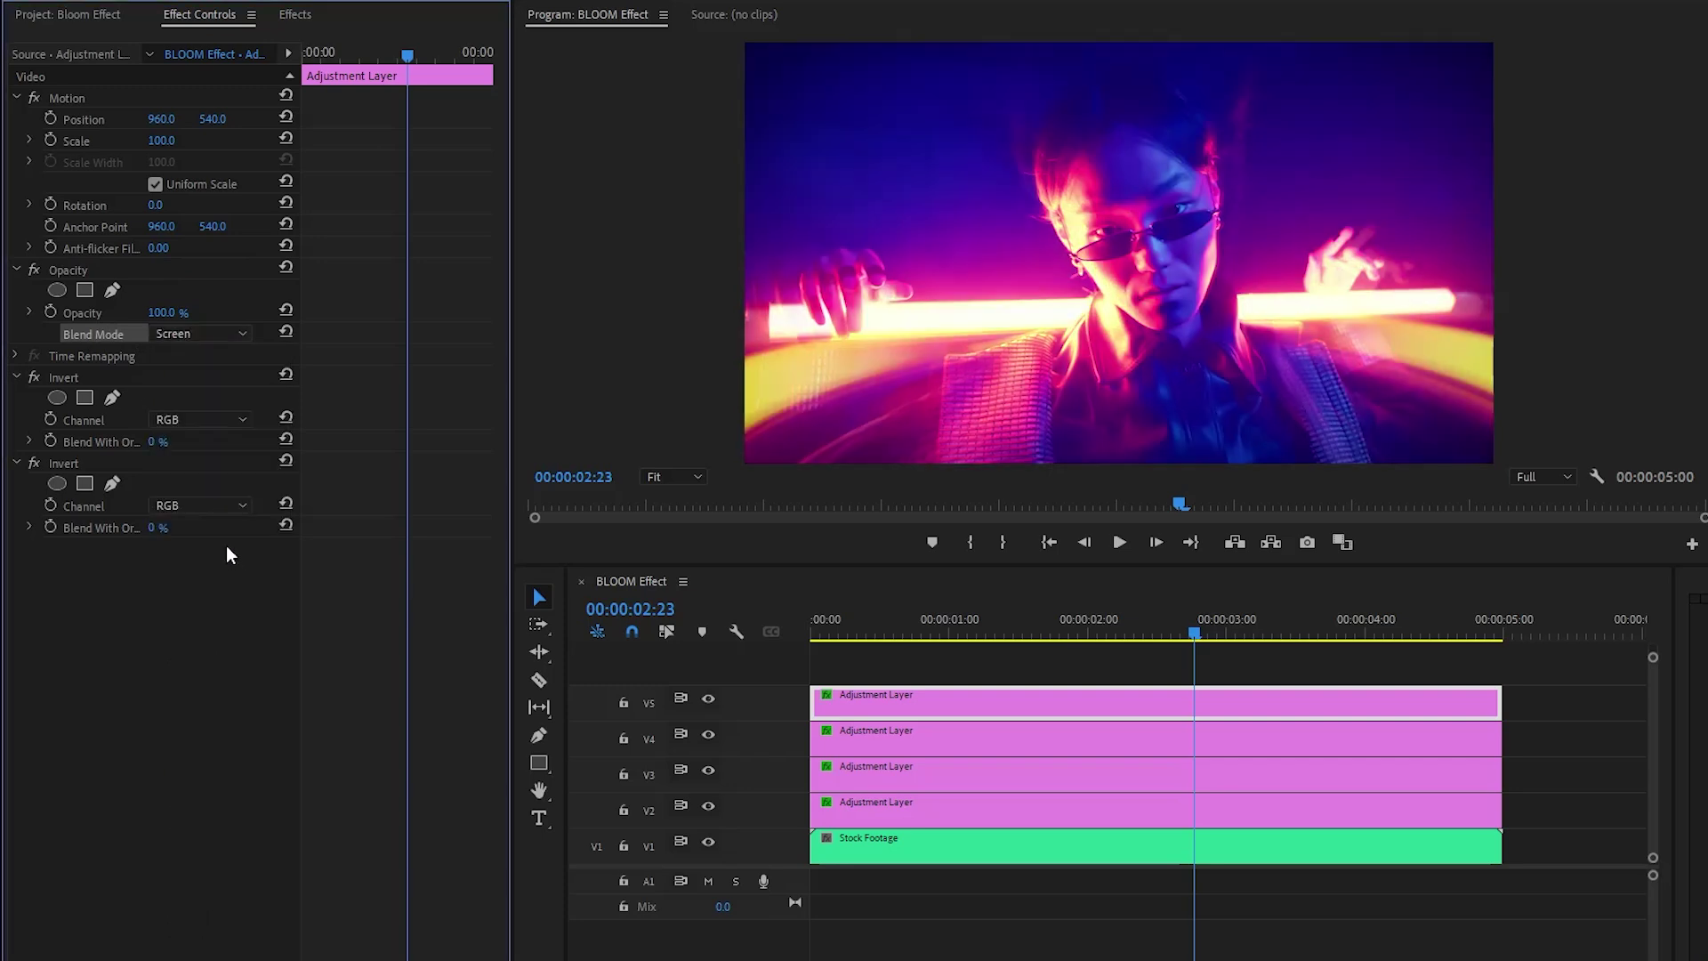
# Add an ellipse opacity mask and resize it into a large circle around the subject.
pyautogui.click(57, 290)
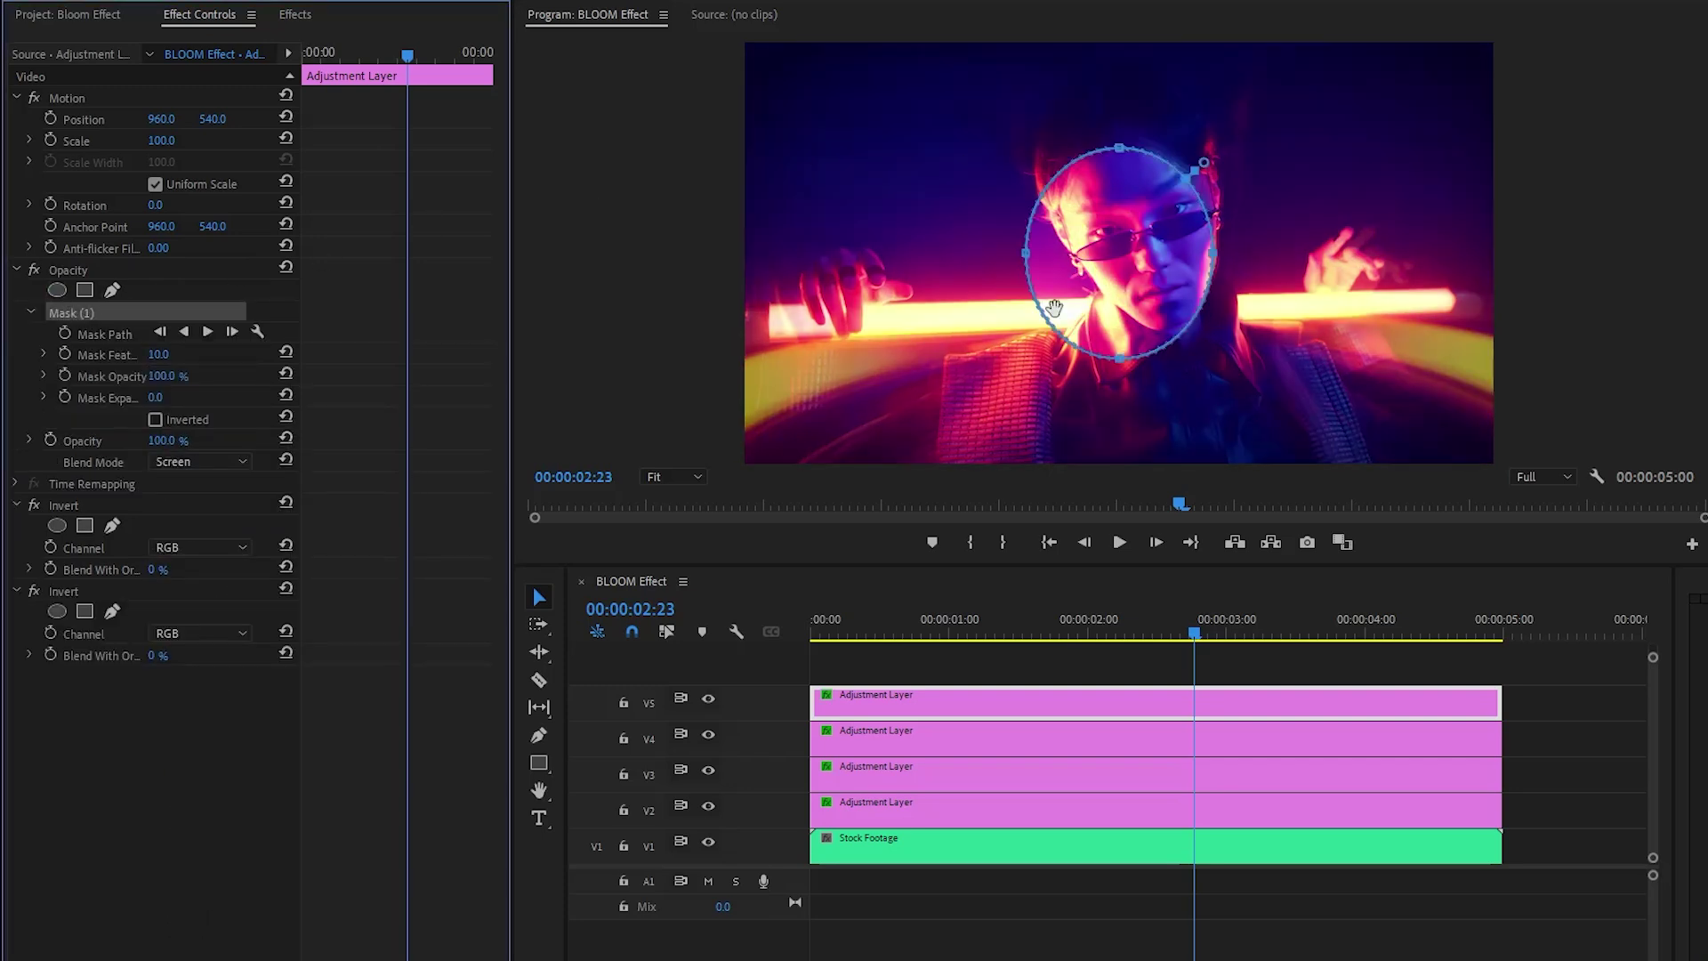
pyautogui.moveTo(1120, 148); pyautogui.dragTo(1123, 59)
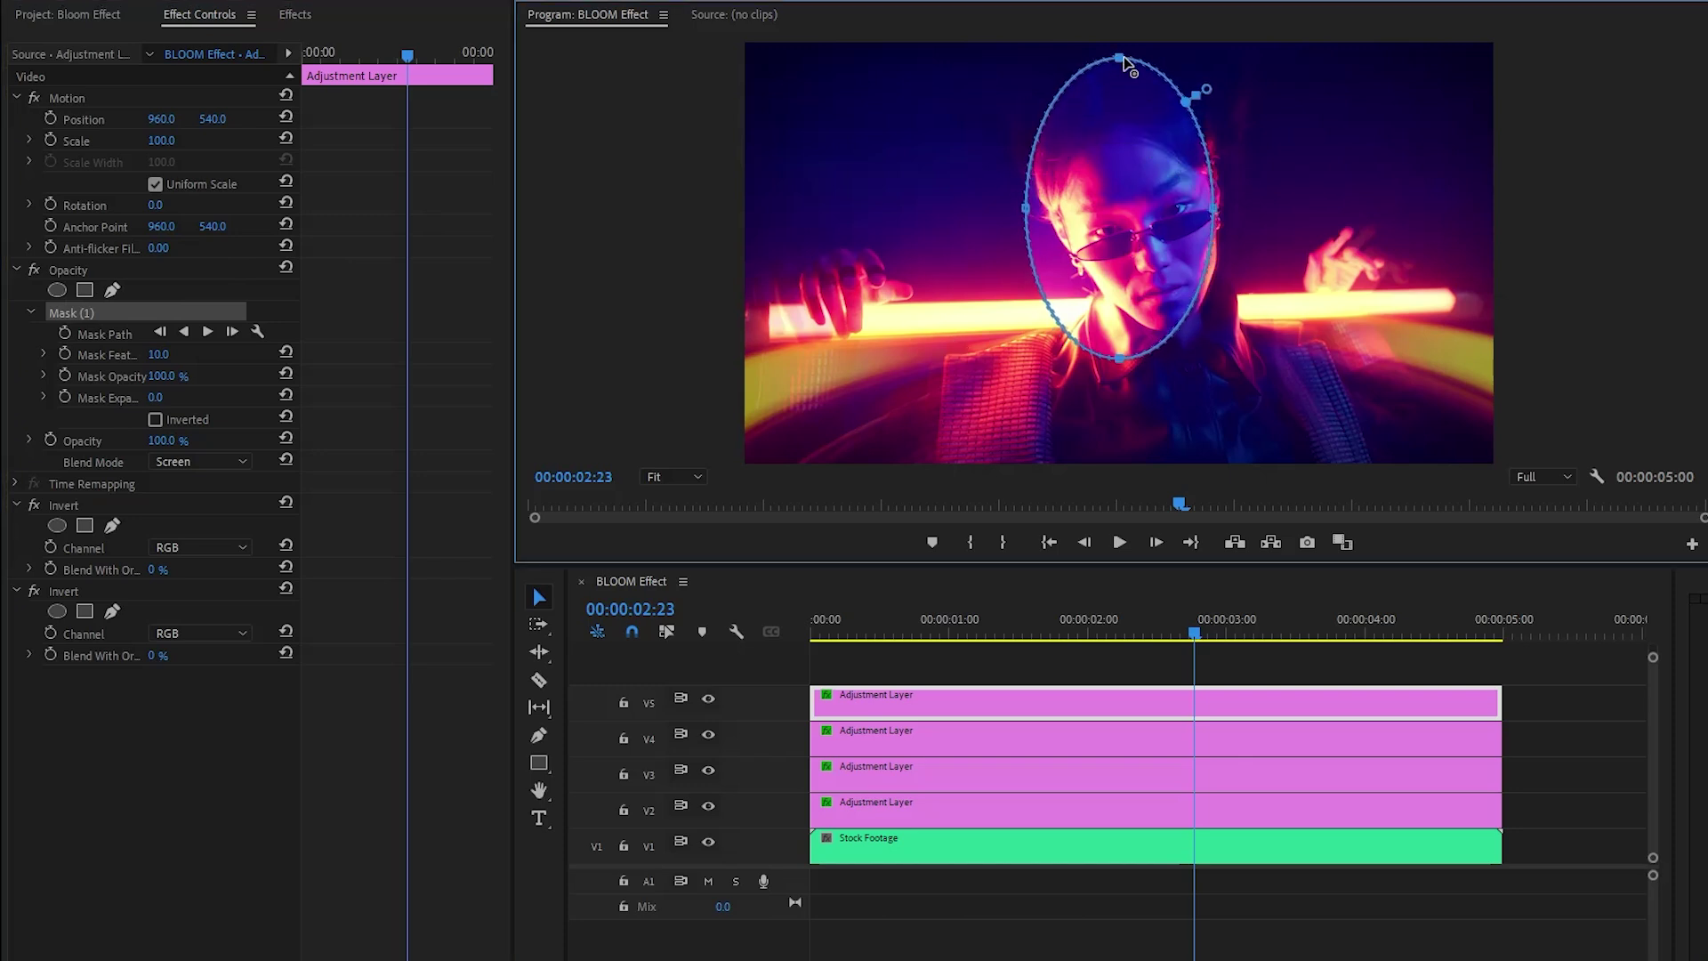
pyautogui.moveTo(1120, 358); pyautogui.dragTo(1126, 455)
pyautogui.moveTo(1215, 253); pyautogui.dragTo(1367, 252)
pyautogui.moveTo(1028, 252); pyautogui.dragTo(888, 253)
pyautogui.moveTo(1366, 253); pyautogui.dragTo(1379, 253)
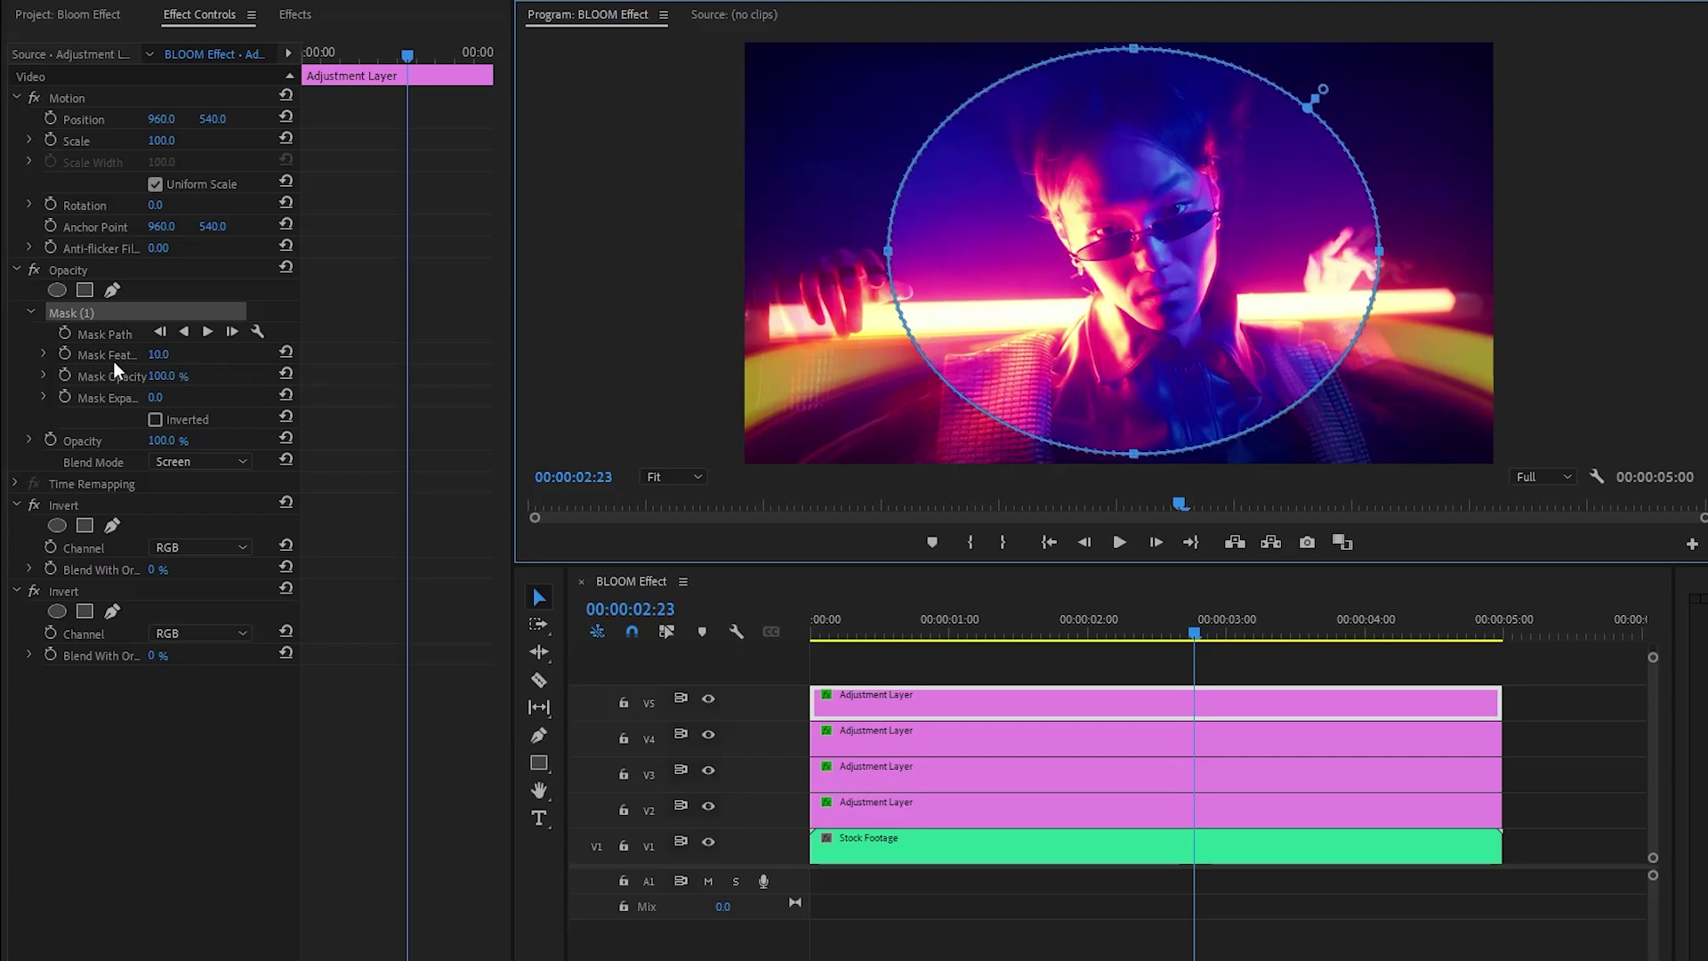
# Set the mask feather to 682 and mask expansion to 162.
pyautogui.click(159, 354)
pyautogui.write('682')
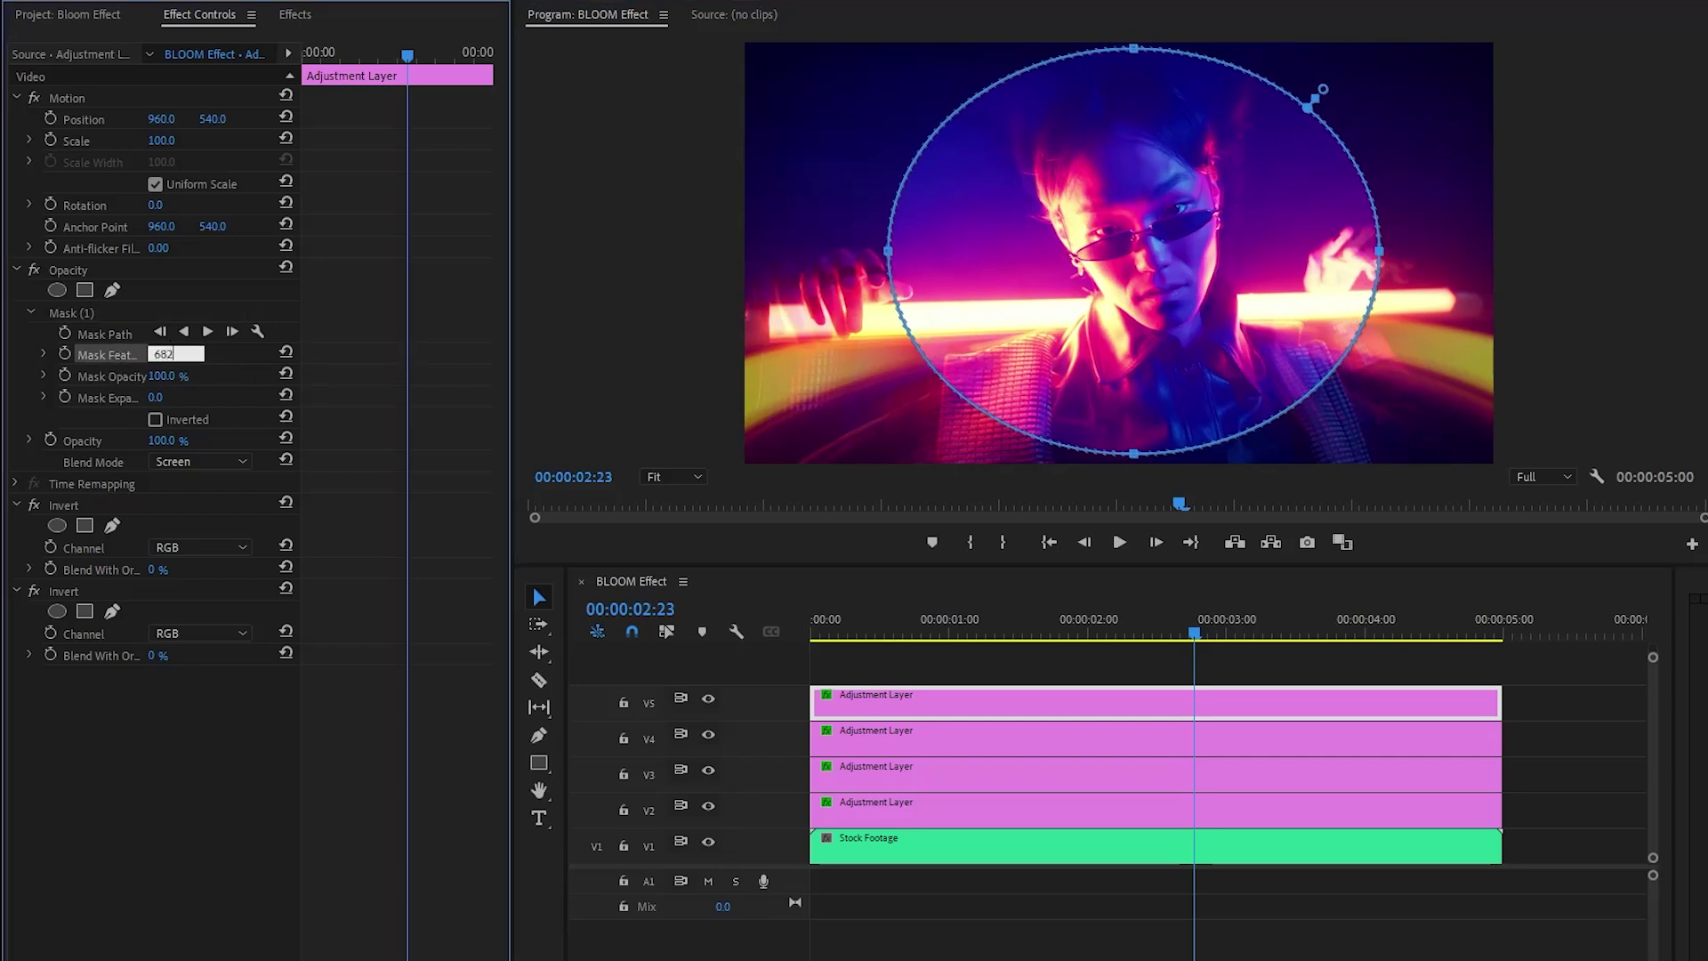
pyautogui.press('Return')
pyautogui.click(99, 400)
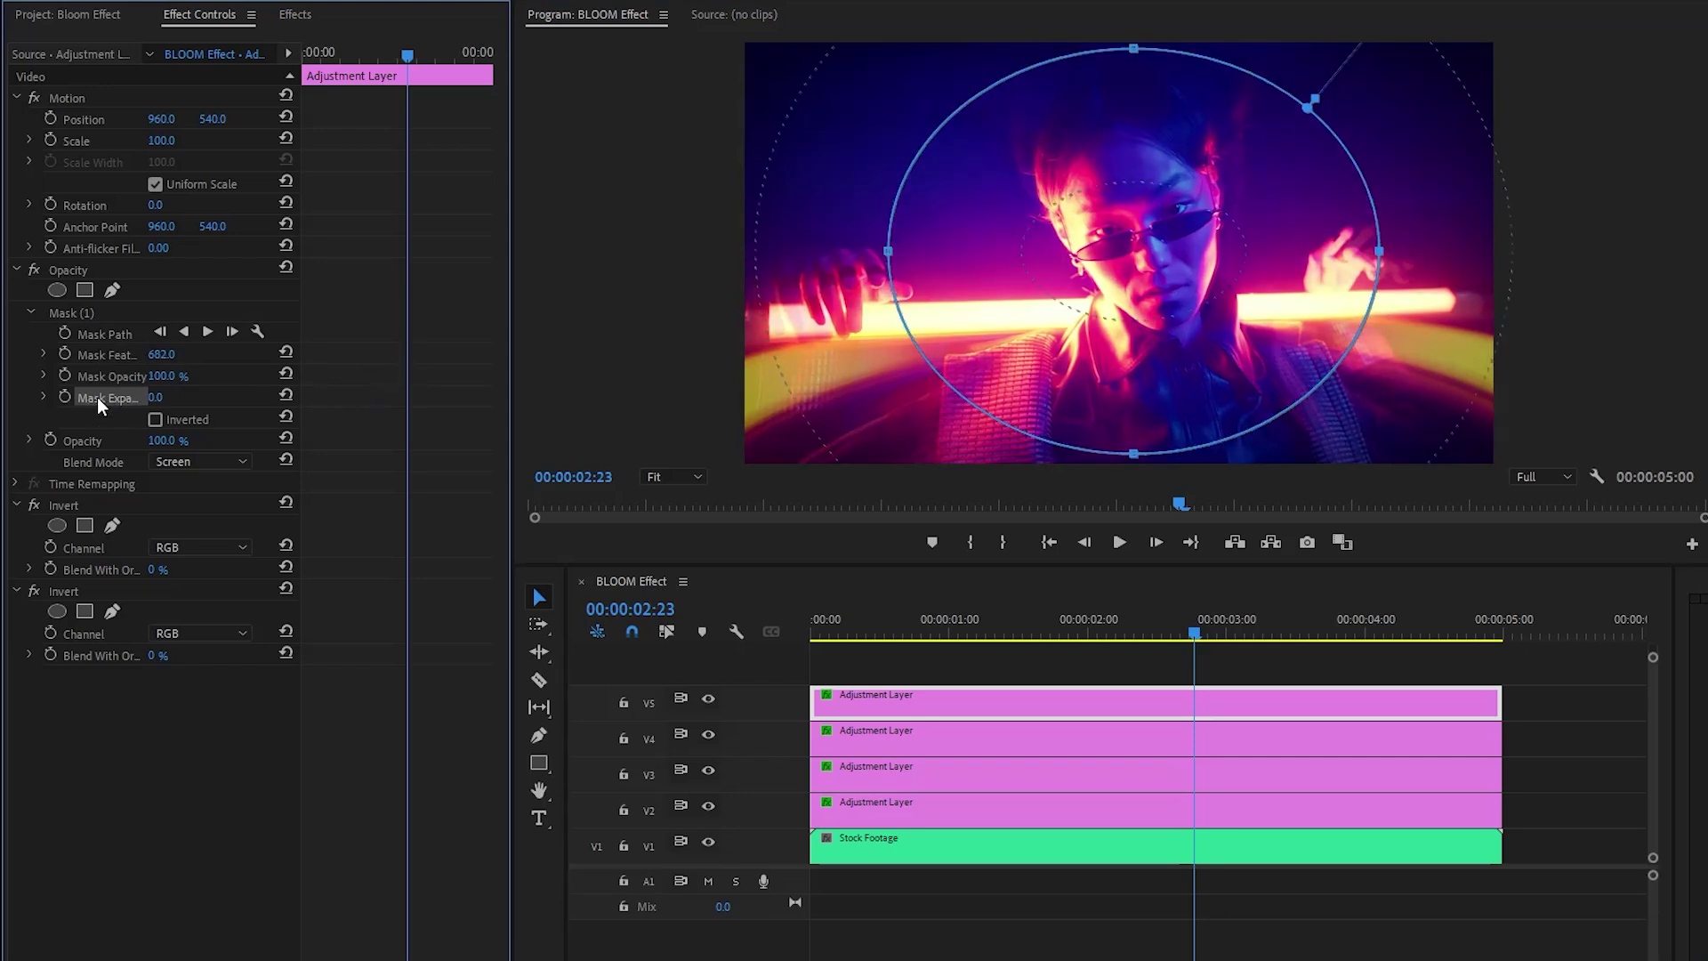
pyautogui.click(155, 397)
pyautogui.write('162')
pyautogui.press('Return')
# Set the first Invert to In Phase Chrominance with 60% Blend With Original.
pyautogui.click(151, 503)
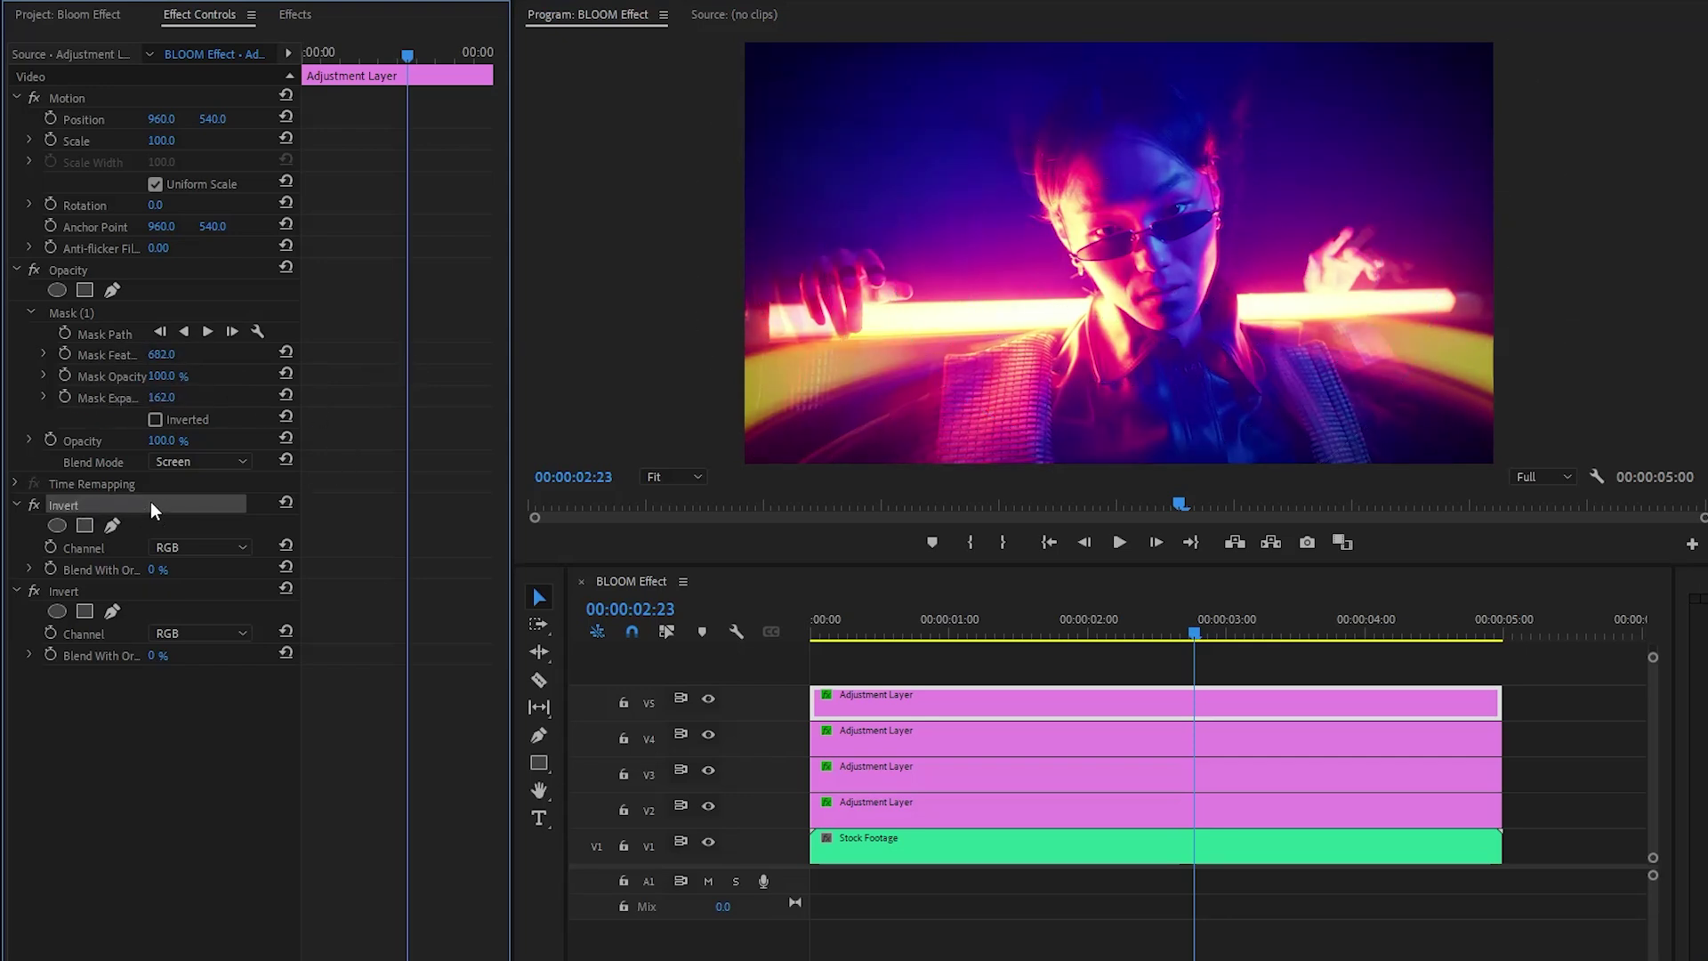
pyautogui.click(190, 548)
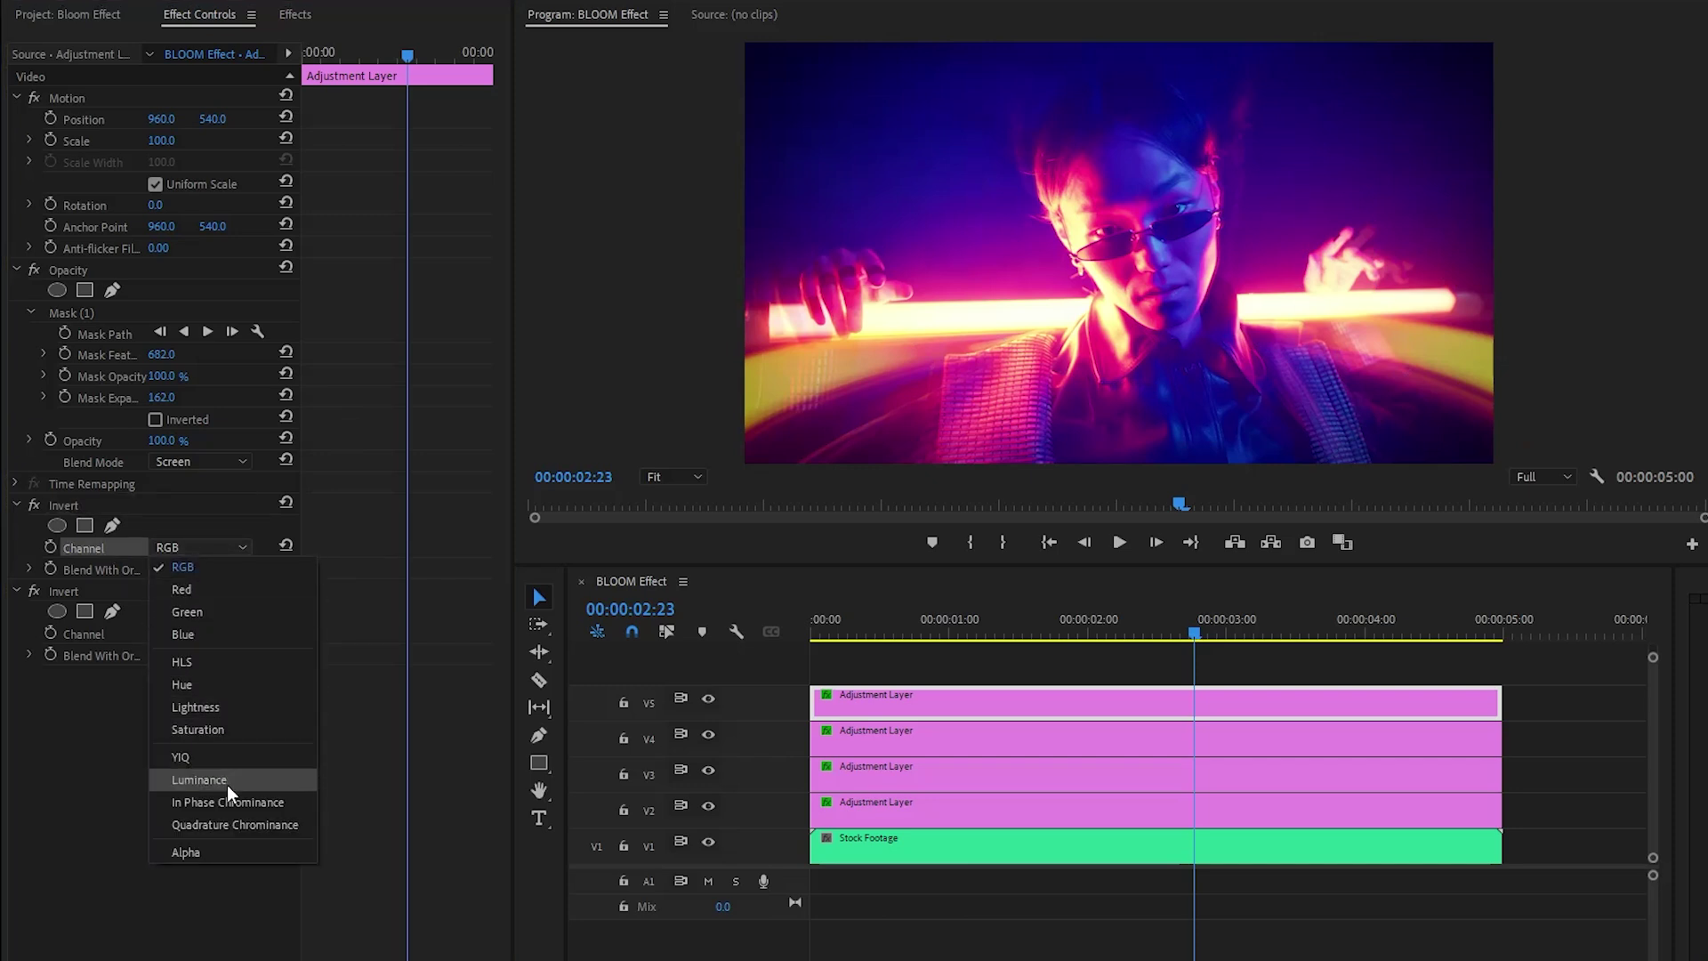
pyautogui.click(268, 806)
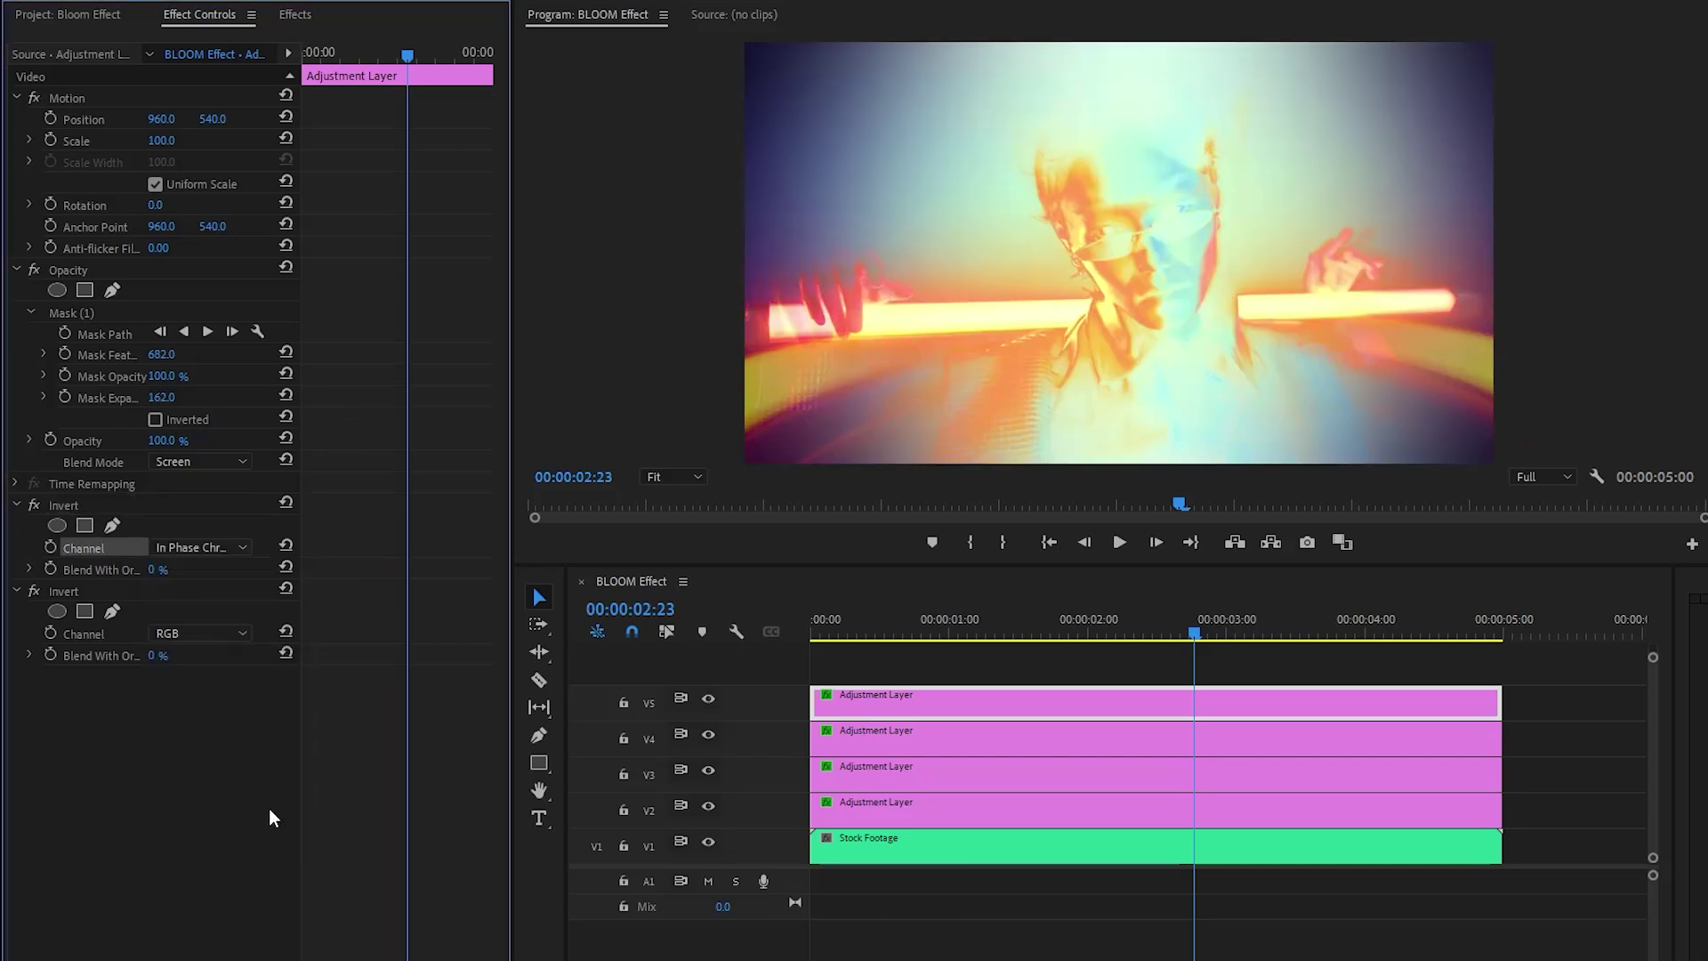
pyautogui.click(158, 570)
pyautogui.write('60')
pyautogui.press('Return')
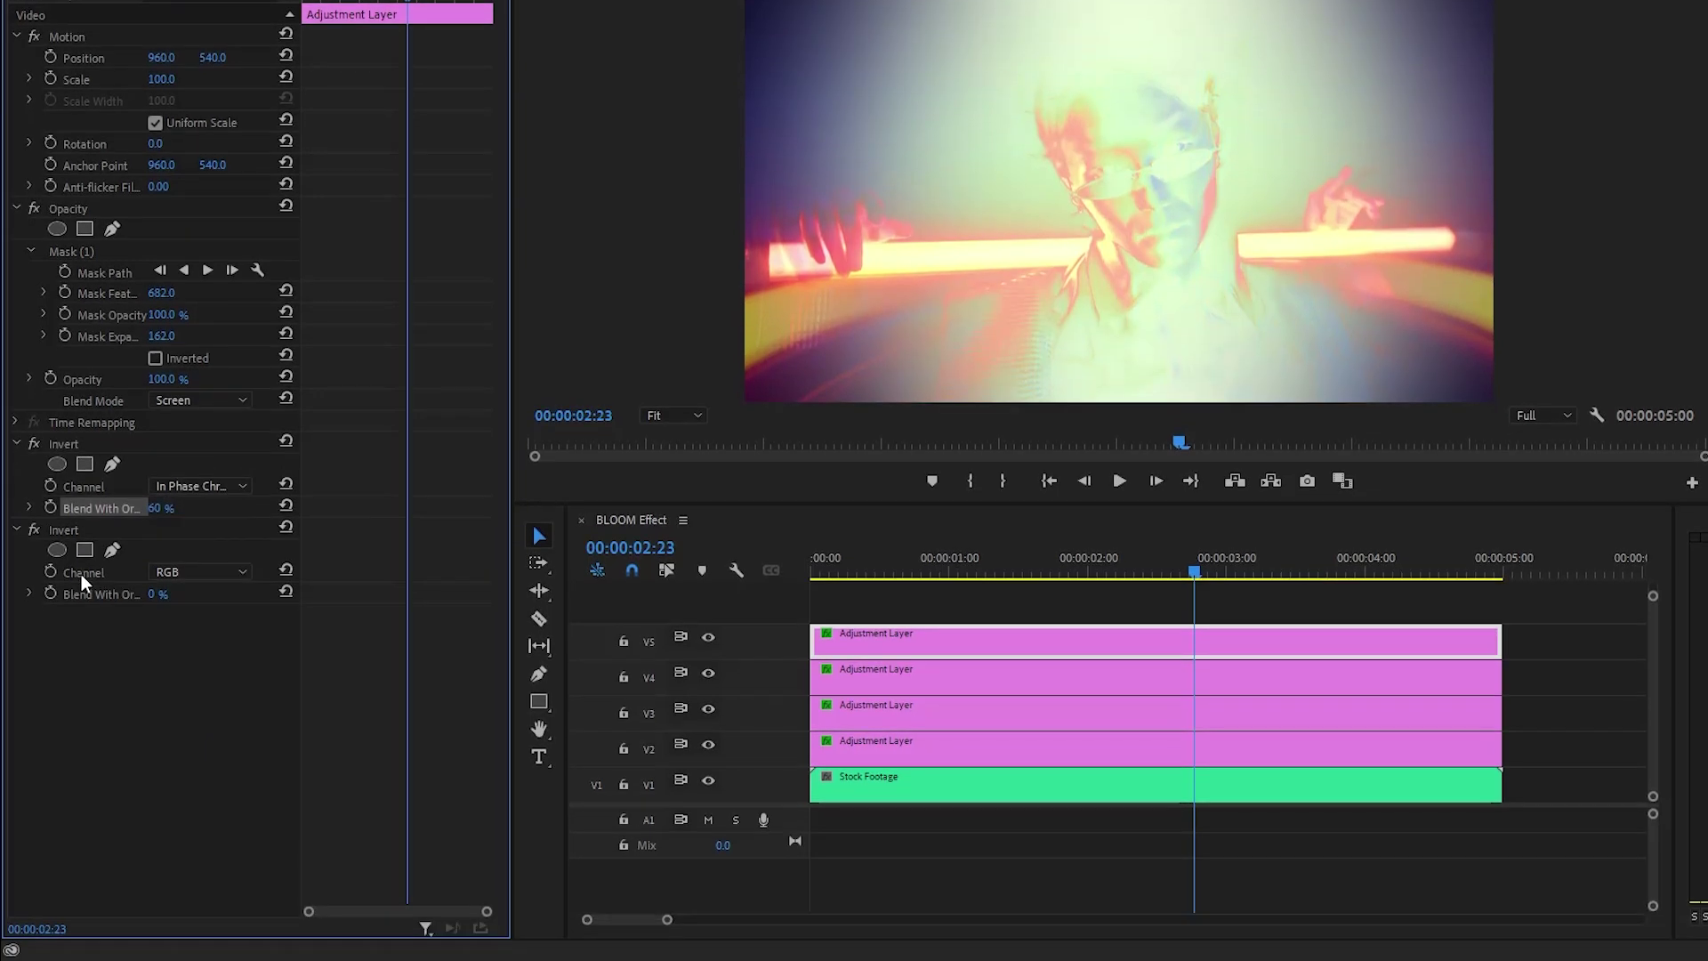
# Set the second Invert to Quadrature Chrominance with 30% blend.
pyautogui.click(193, 573)
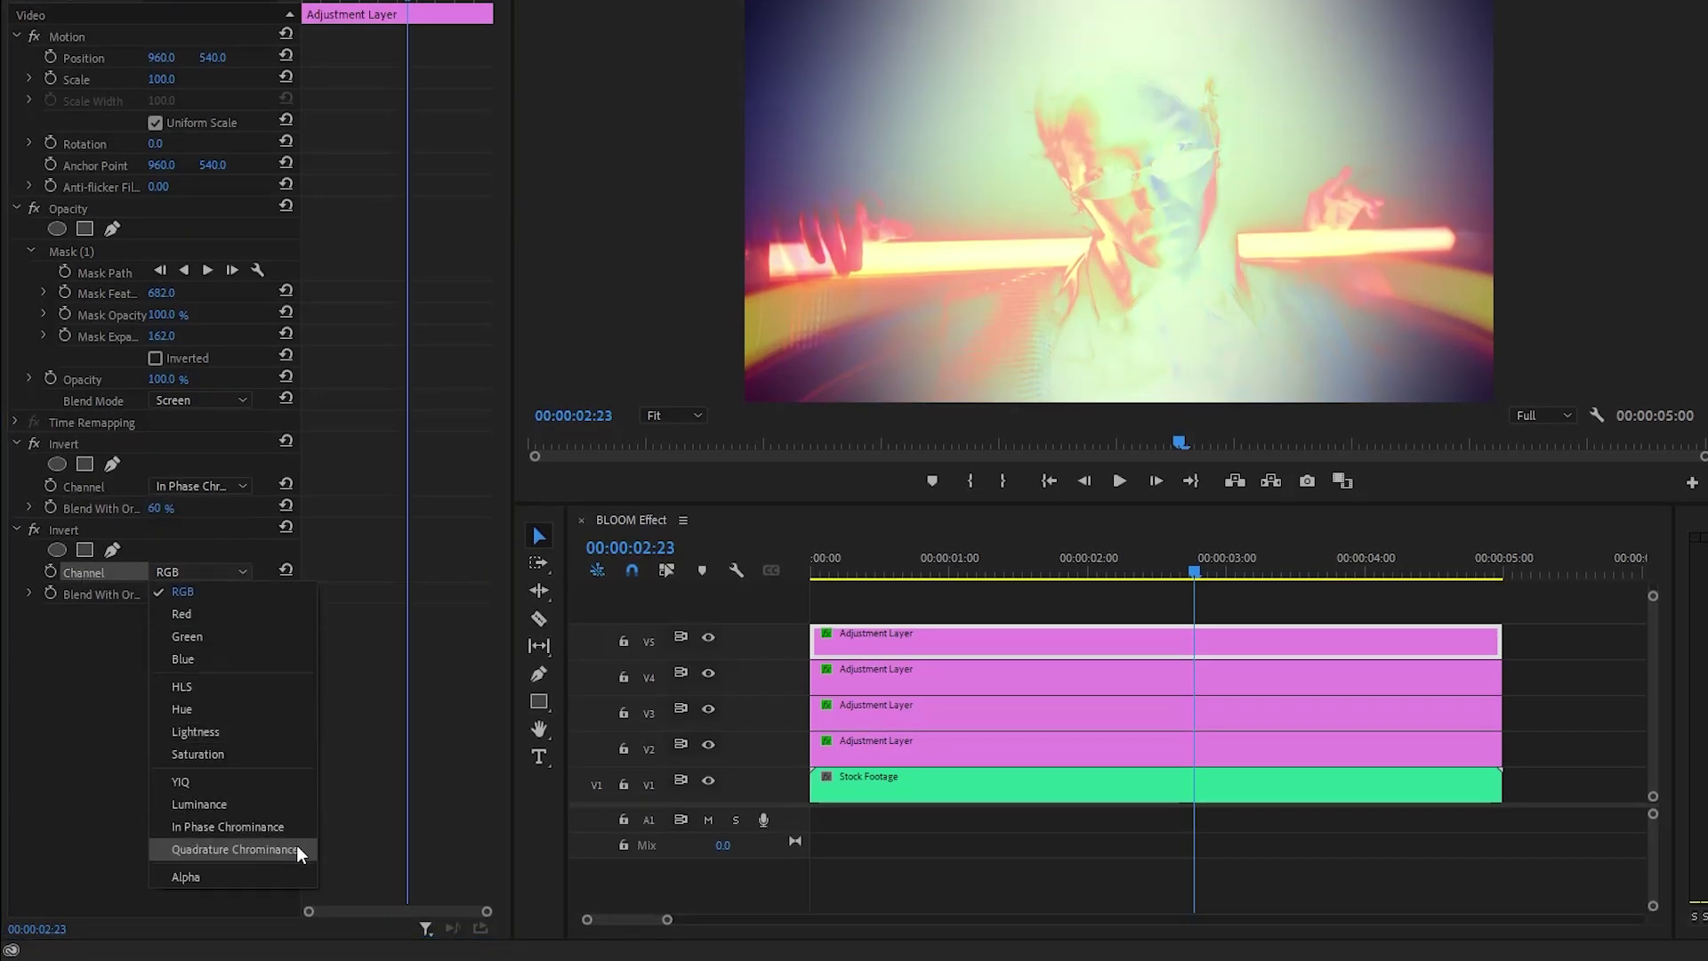
pyautogui.click(233, 850)
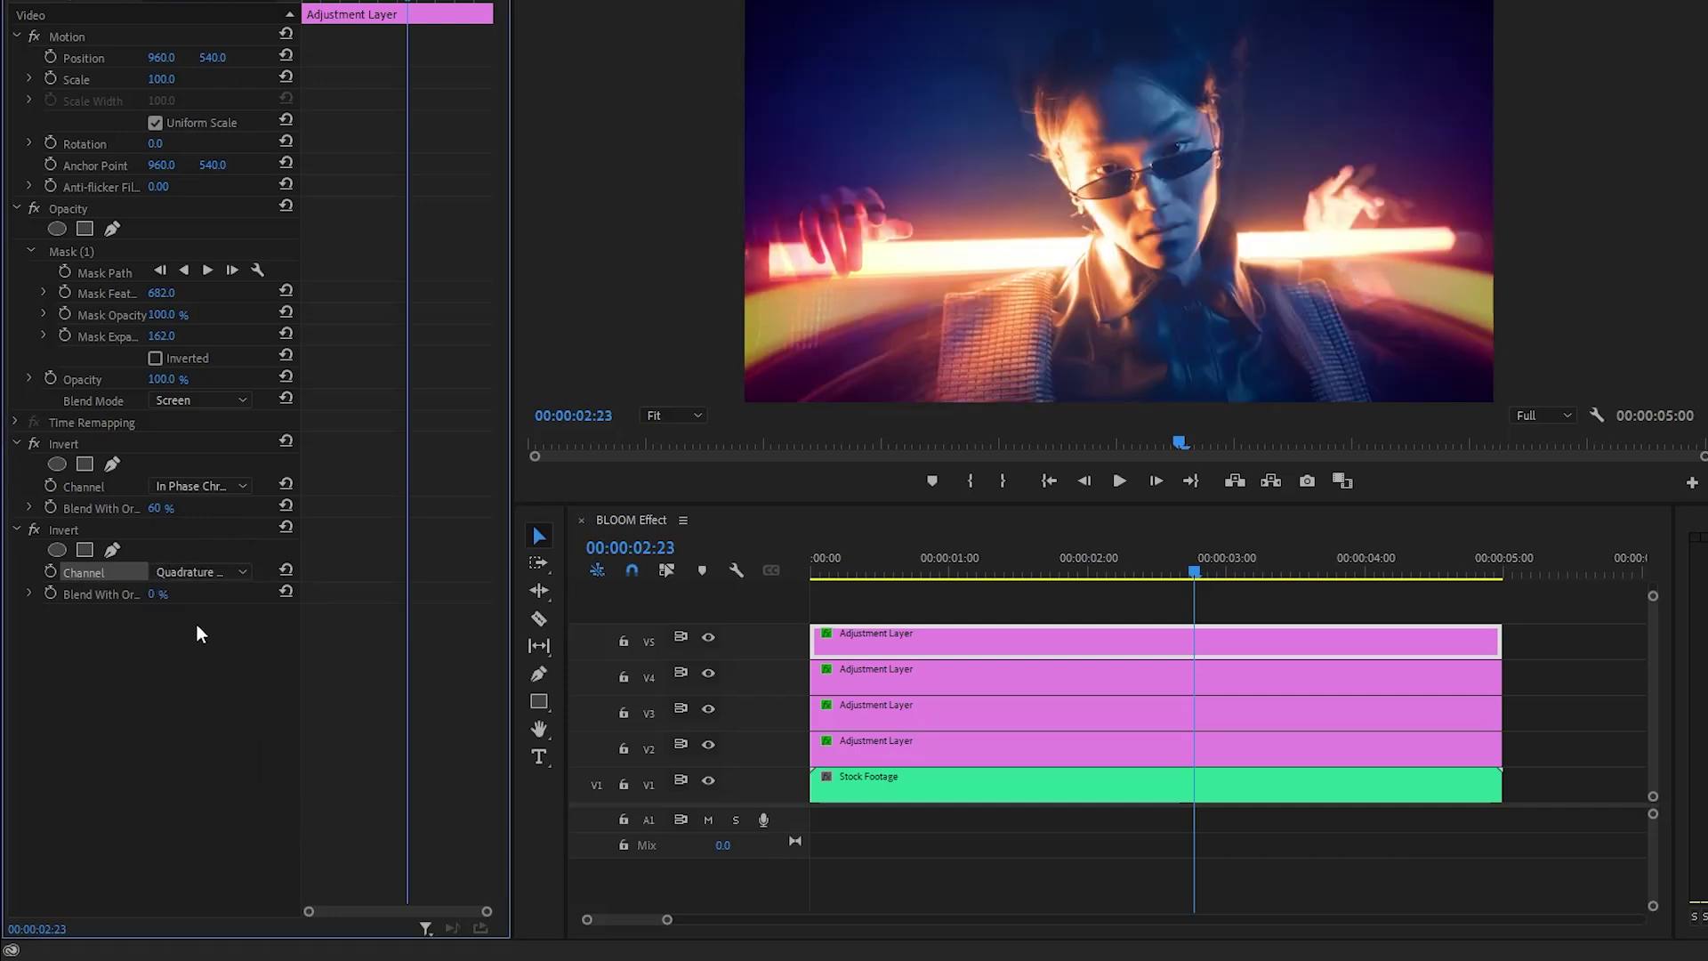
pyautogui.write('60')
pyautogui.press('Return')
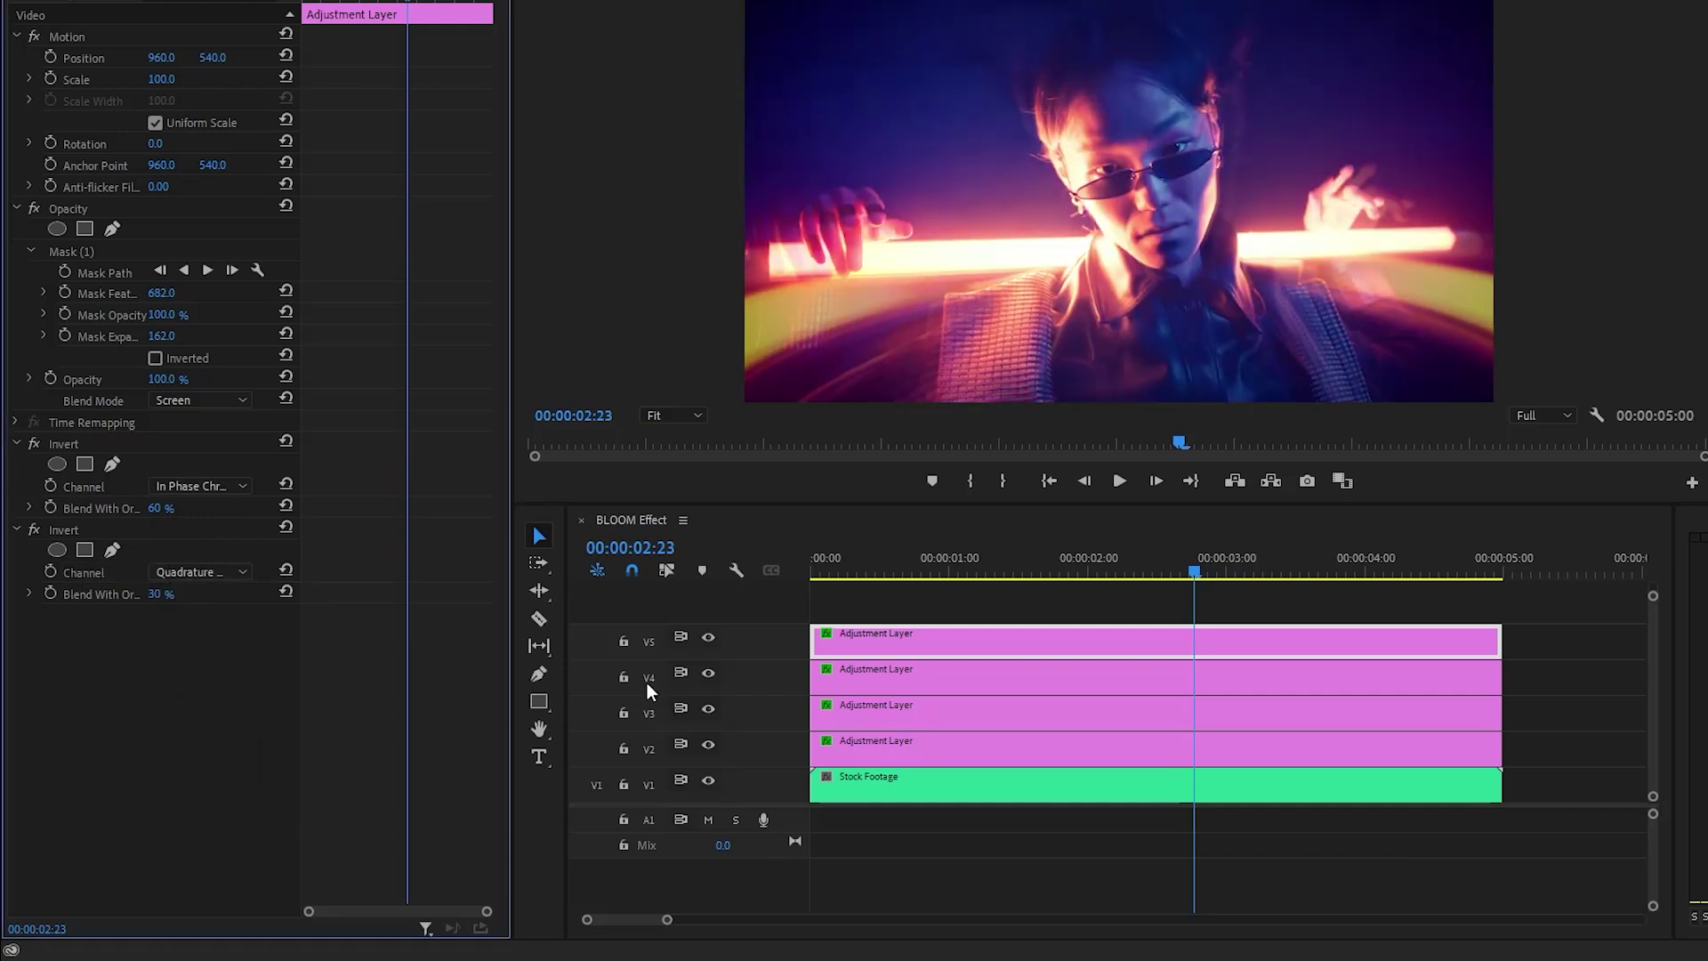
# Return to the start, deselect the layer, and play through the sequence to review the bloom.
pyautogui.press('Return')
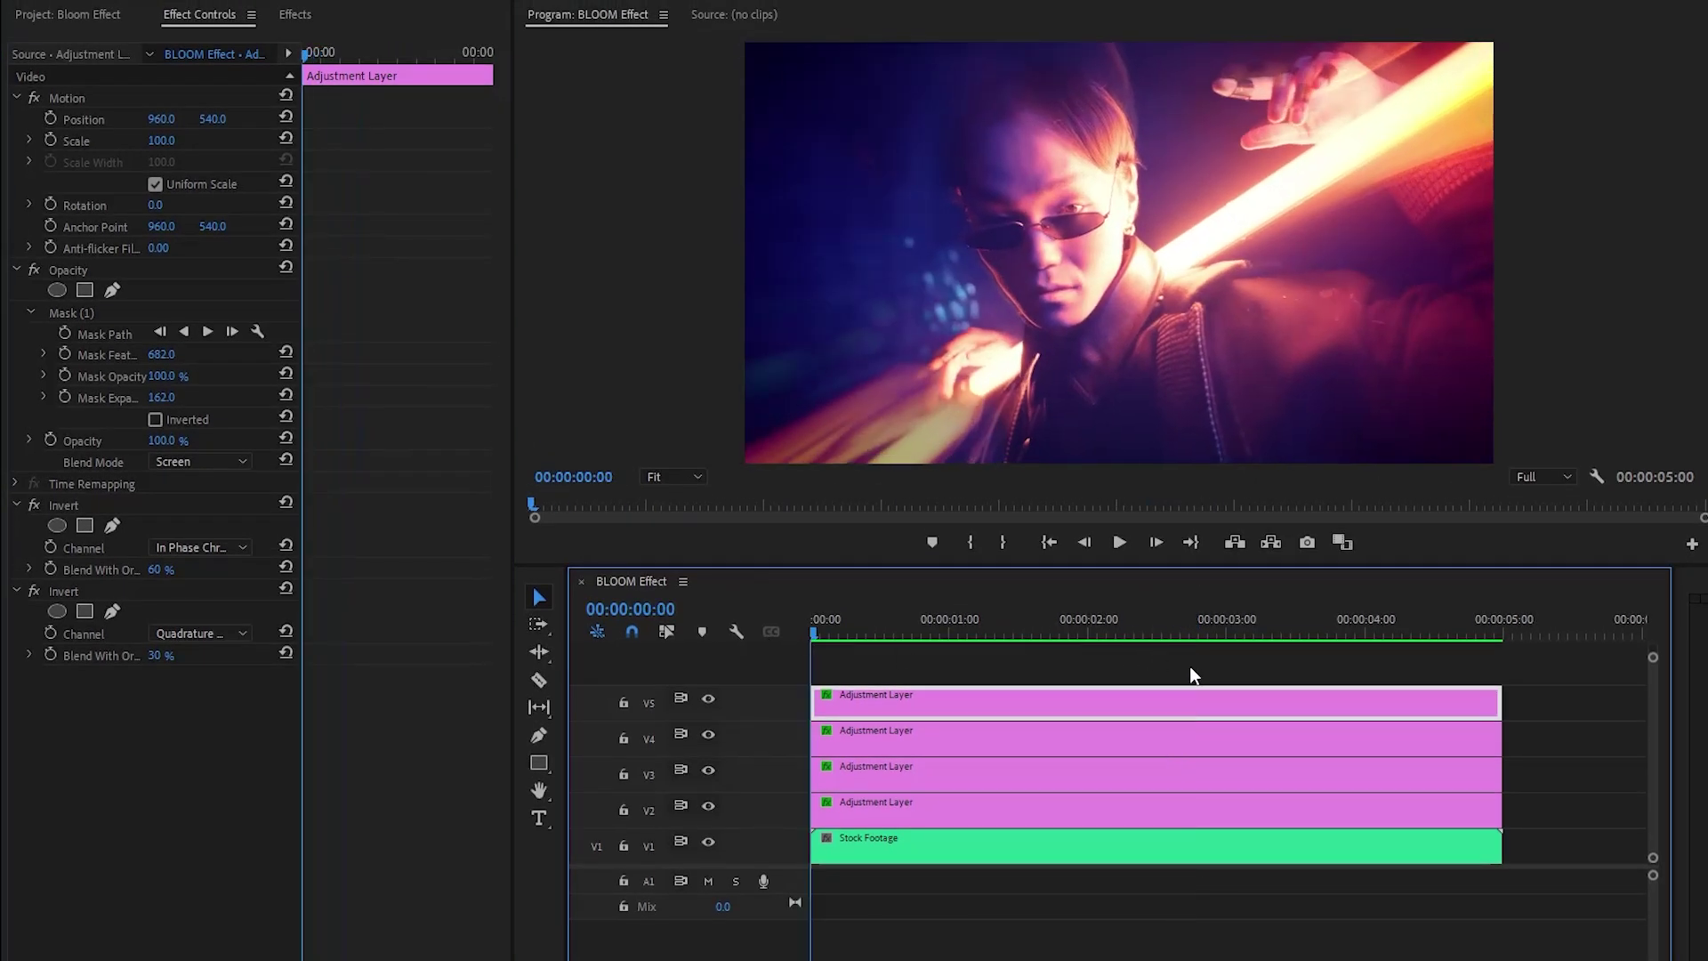
pyautogui.click(1367, 664)
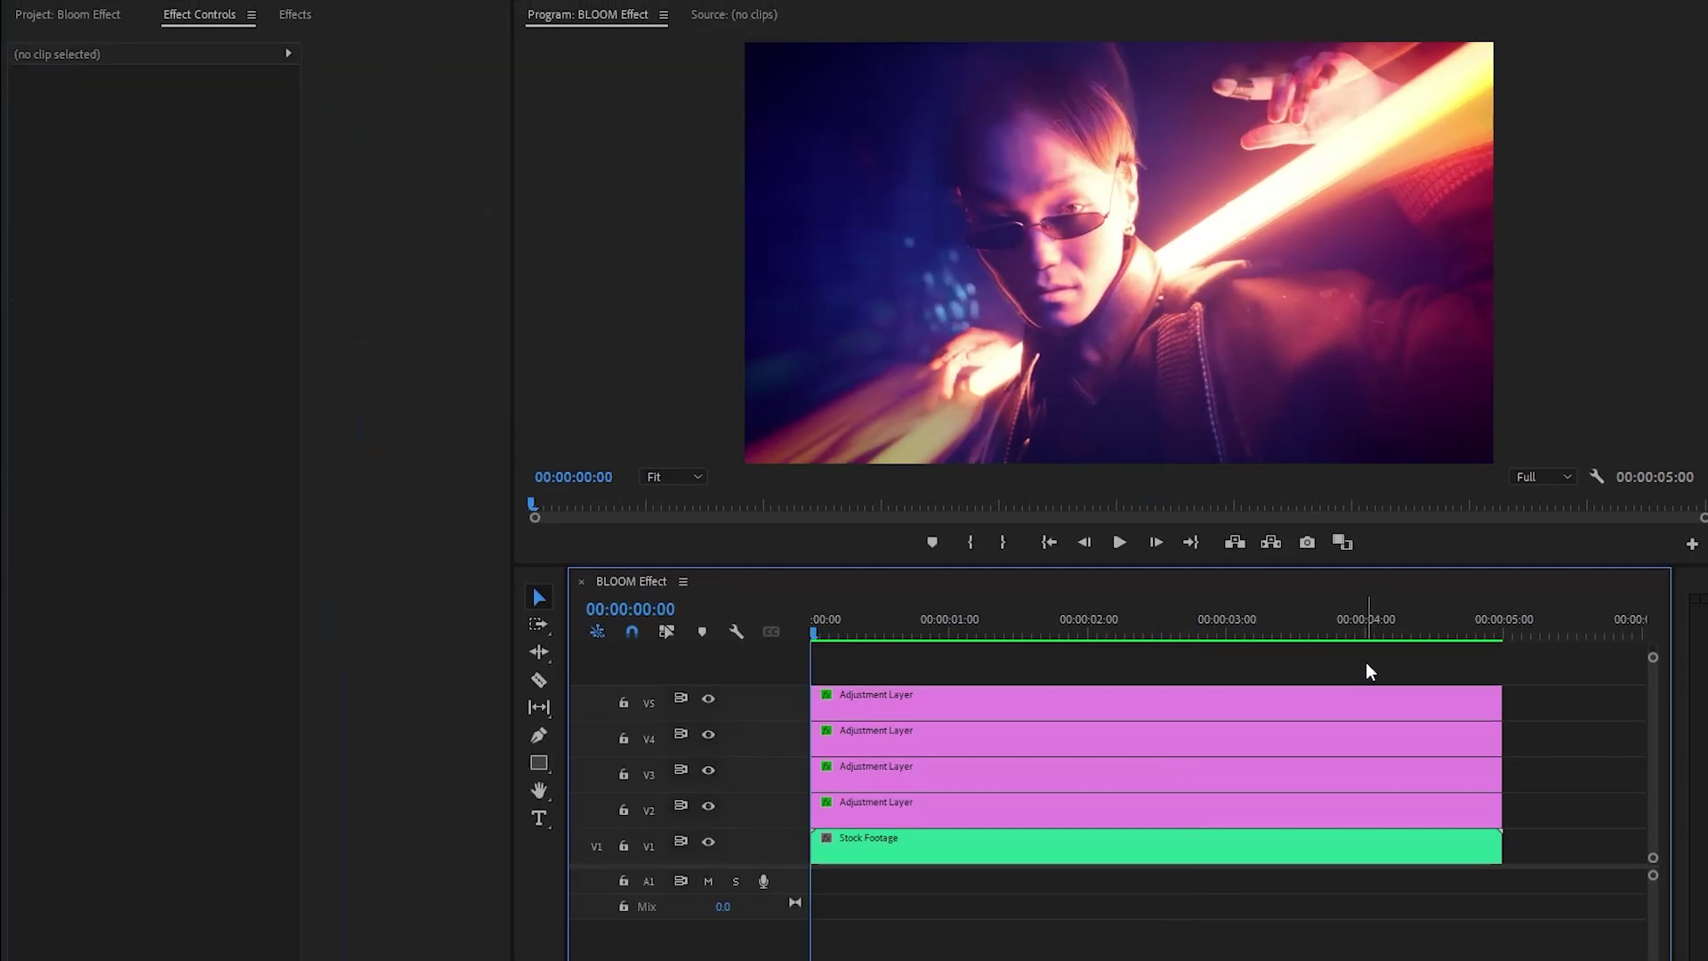
pyautogui.press('space')
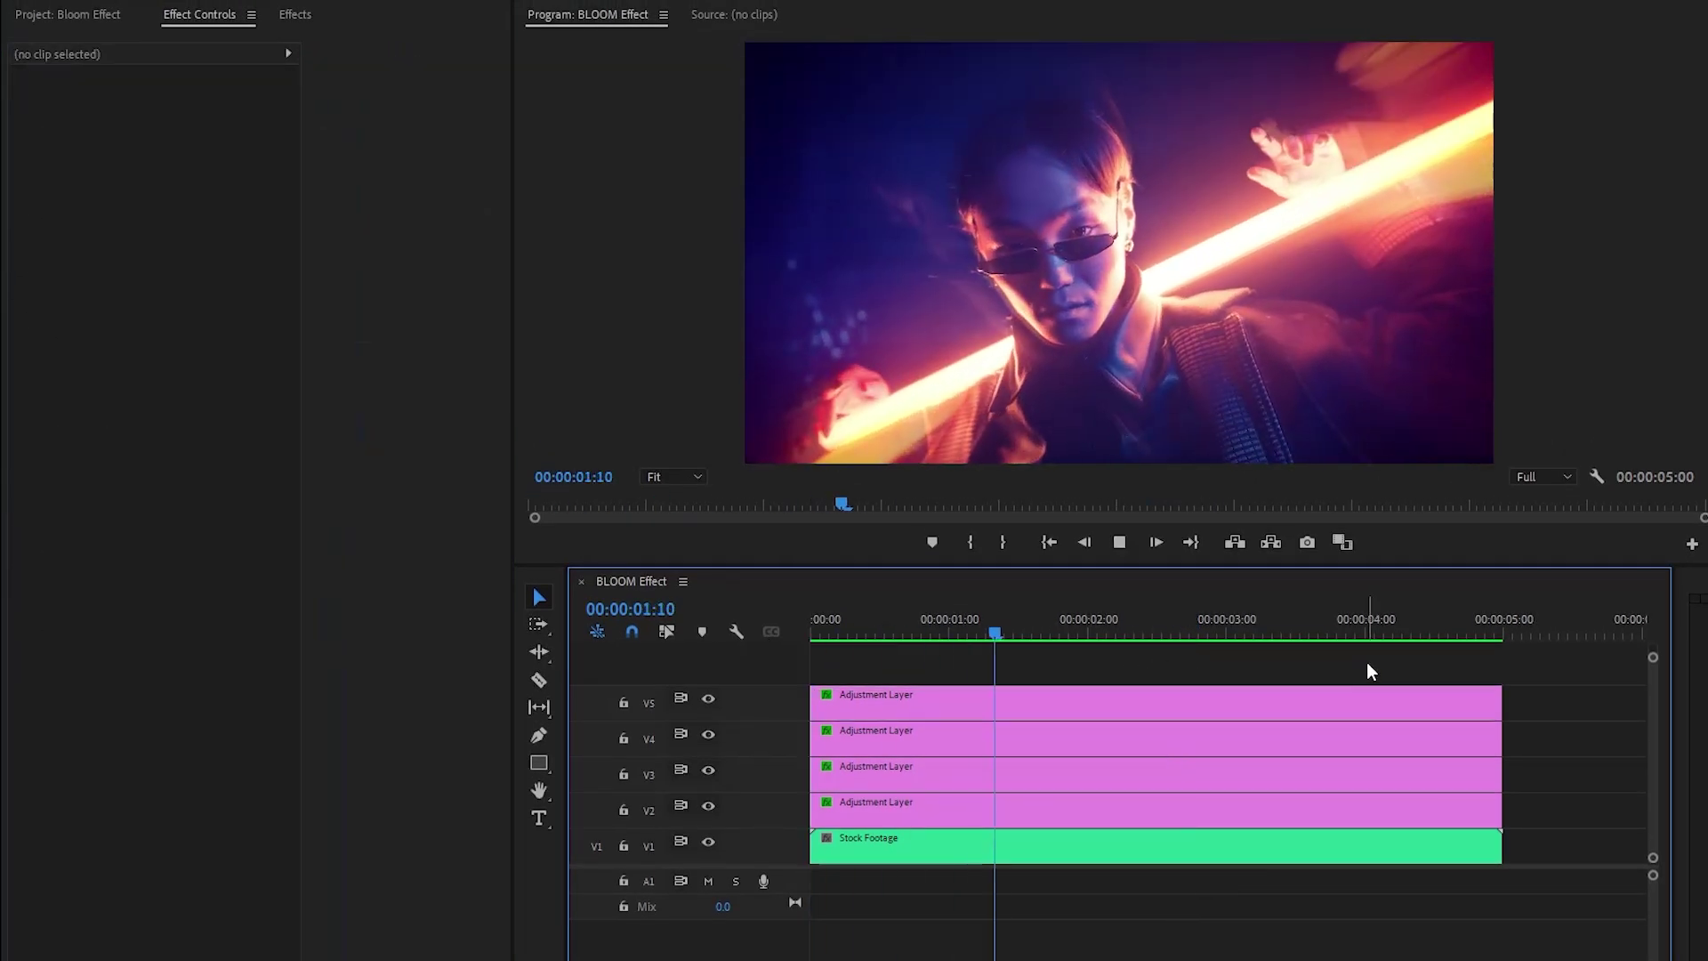
pyautogui.press('space')
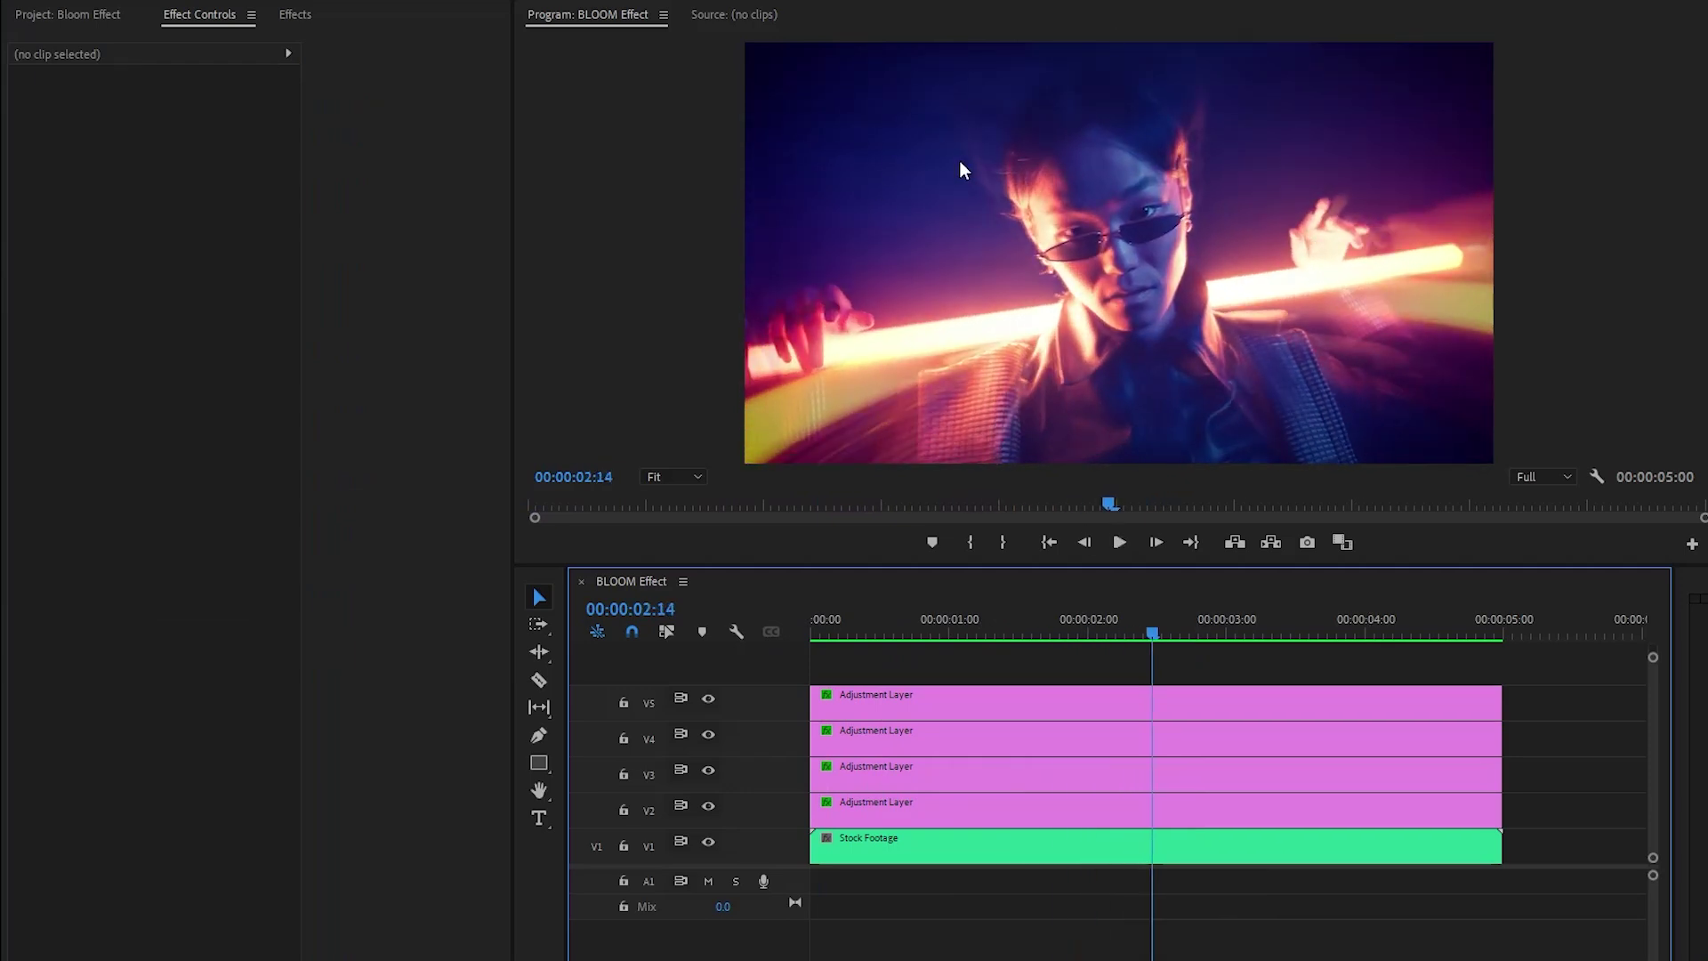
pyautogui.press('space')
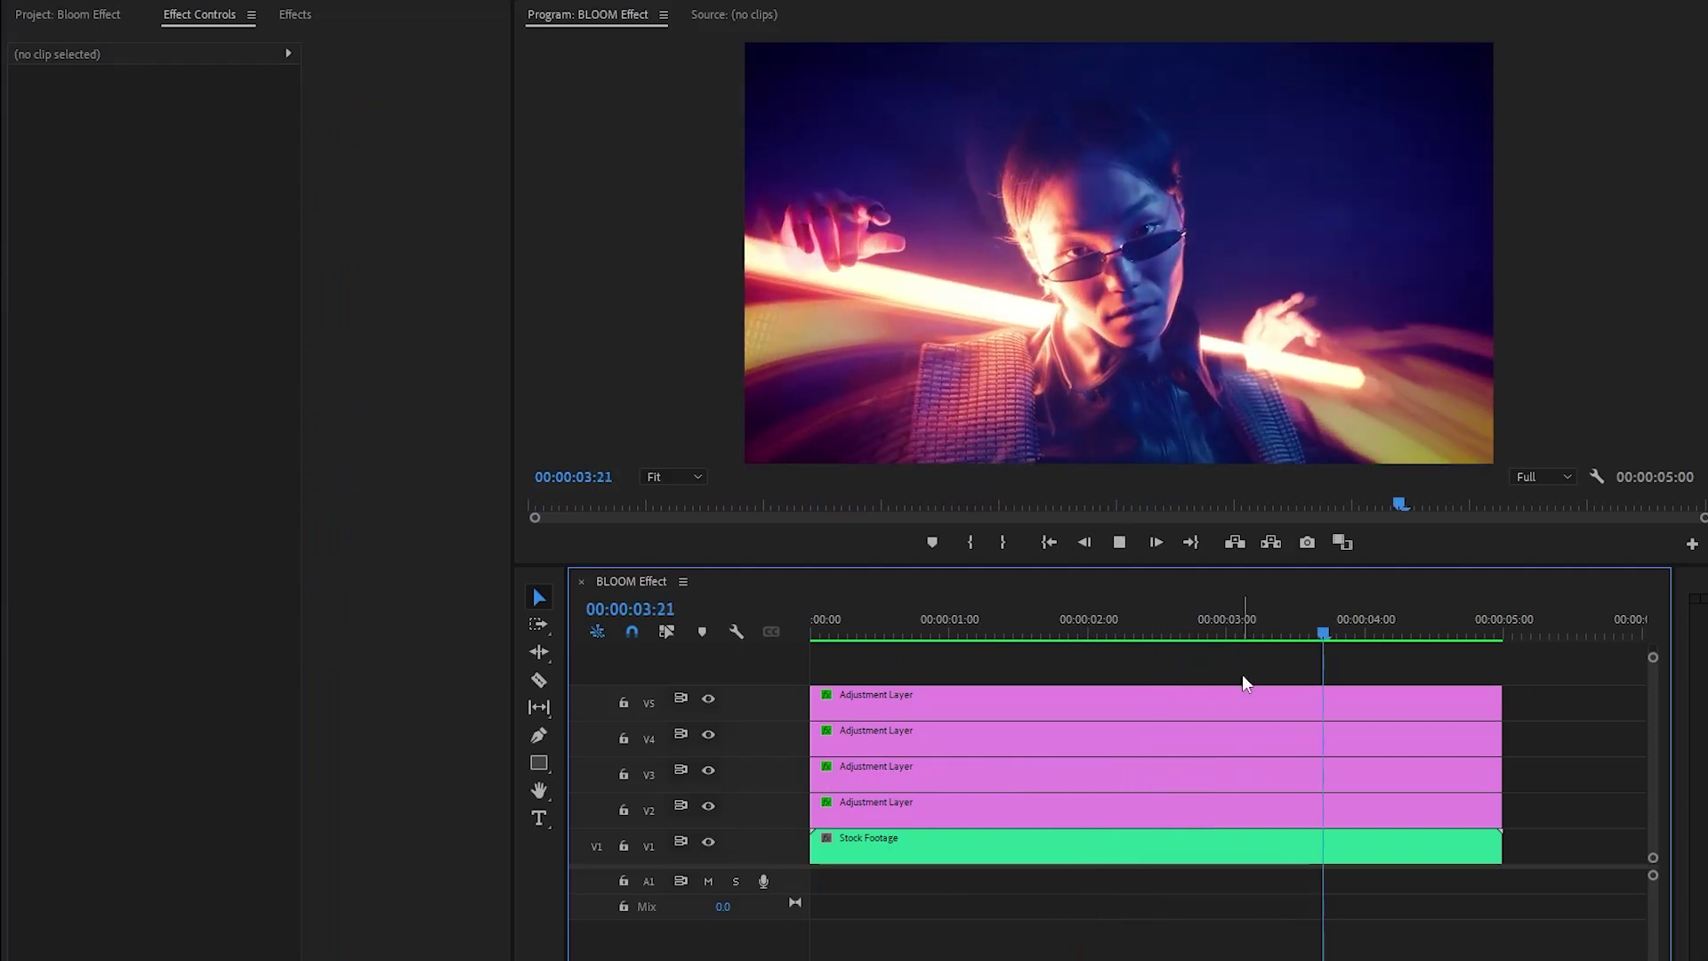
pyautogui.press('space')
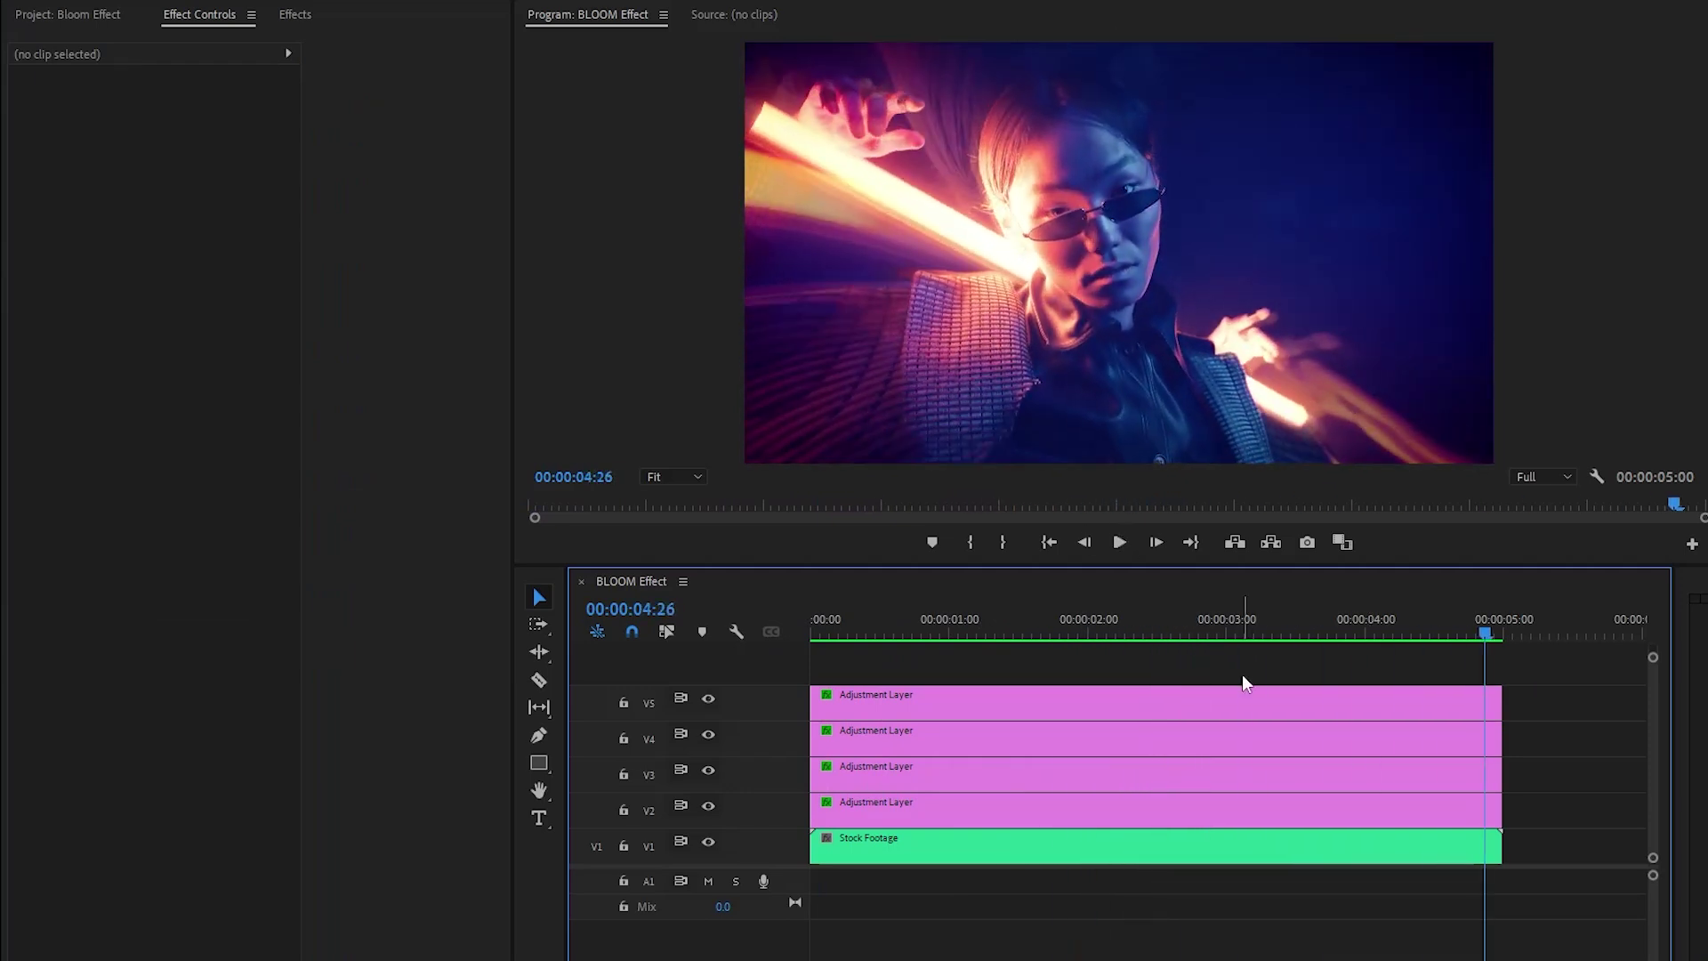